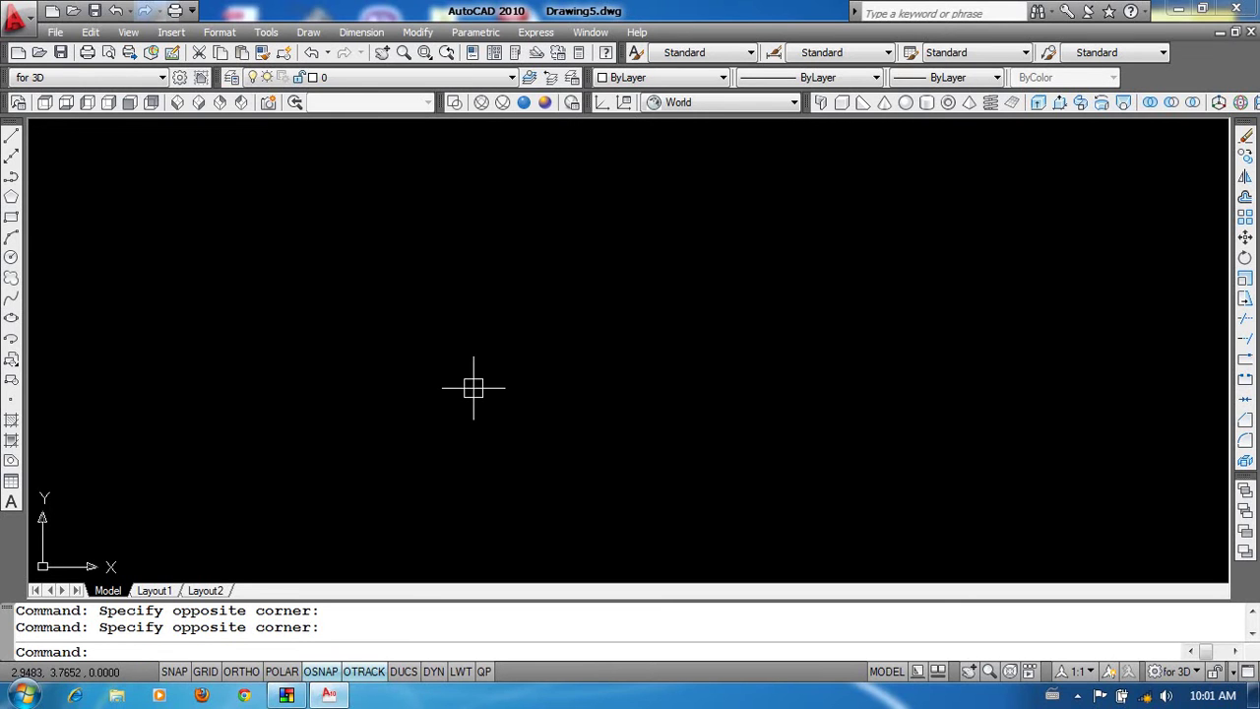
# Set the drawing units' length type to Engineering.
pyautogui.press('Return')
pyautogui.press('Down')
pyautogui.press('Return')
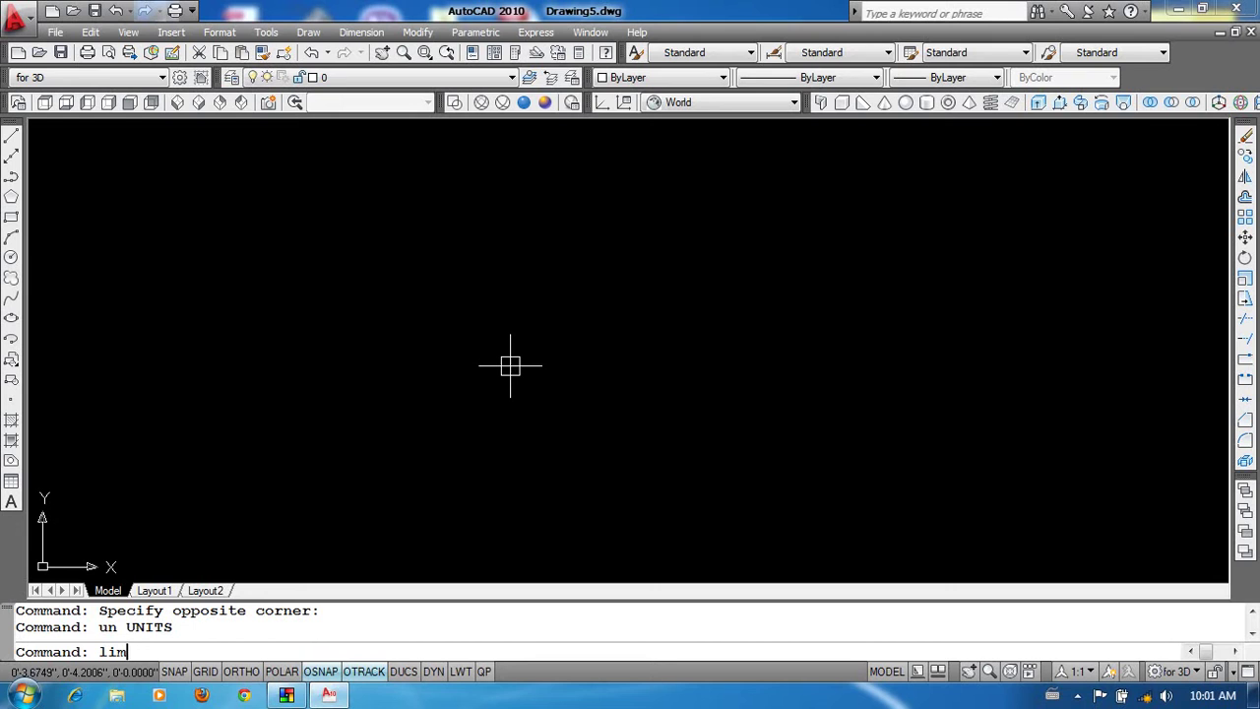
# Set the drawing limits from the default lower-left corner to 100',100' and zoom to show all of them.
pyautogui.press('Return')
pyautogui.press('Return')
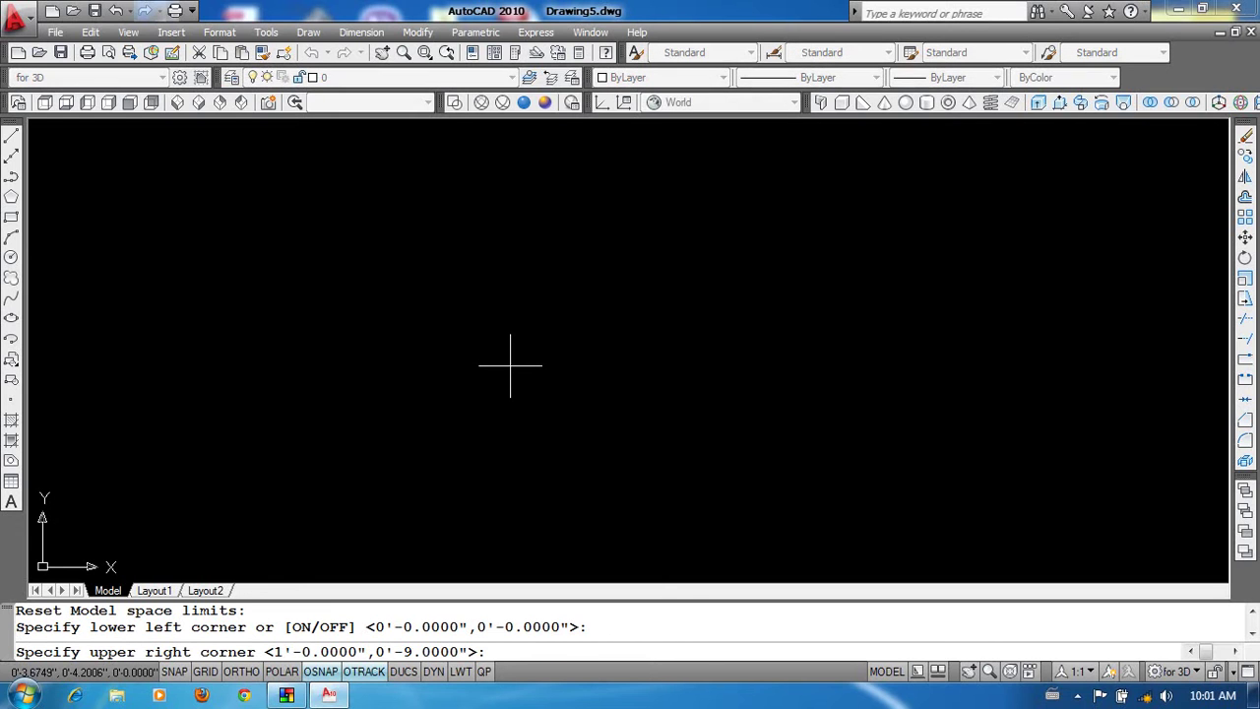
pyautogui.write("100',100'")
pyautogui.press('Return')
pyautogui.write('z')
pyautogui.press('Return')
pyautogui.write('a')
pyautogui.press('Return')
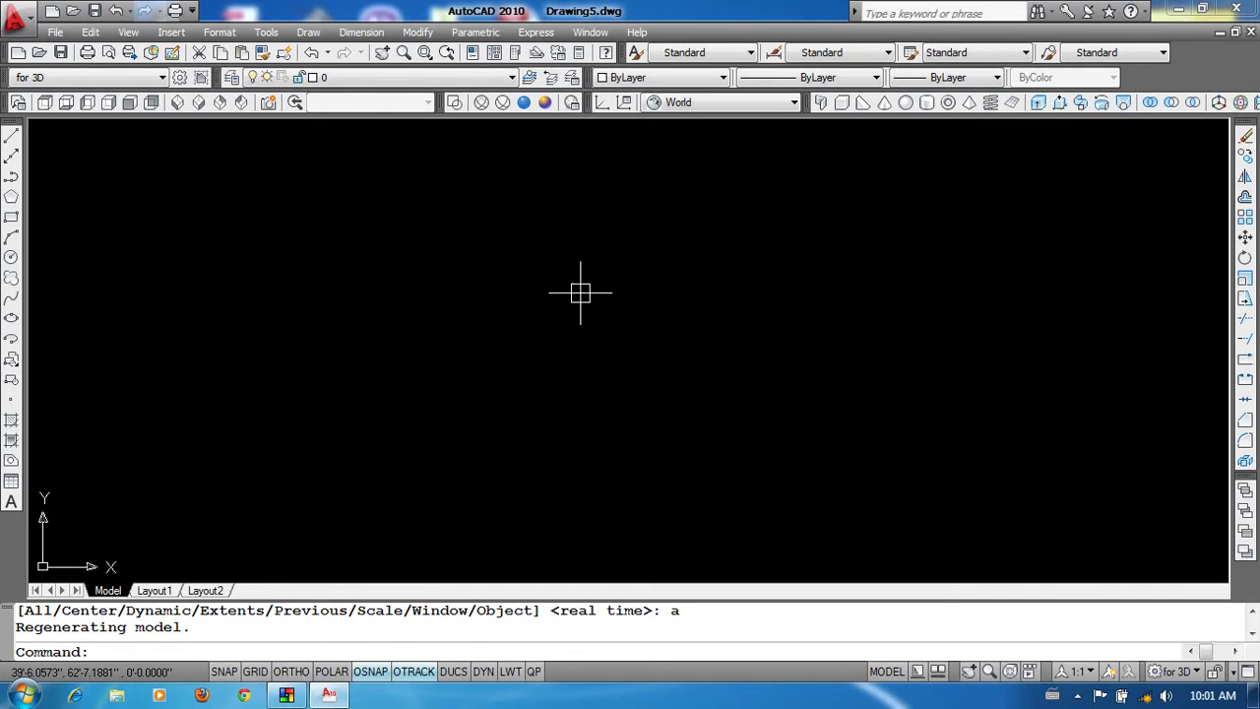
pyautogui.click(655, 246)
pyautogui.click(372, 409)
pyautogui.click(669, 217)
pyautogui.click(545, 306)
pyautogui.write('re')
pyautogui.press('Return')
pyautogui.doubleClick(508, 313)
pyautogui.click(508, 313)
pyautogui.click(384, 390)
pyautogui.click(704, 205)
pyautogui.click(515, 366)
pyautogui.write('z')
pyautogui.press('Return')
pyautogui.write('a')
pyautogui.press('Return')
pyautogui.click(663, 315)
pyautogui.click(458, 432)
# Start the roof outline polyline with Ortho on, drawing 44' to the right, 44' down and 17' to the left.
pyautogui.write('pl')
pyautogui.press('Return')
pyautogui.click(317, 281)
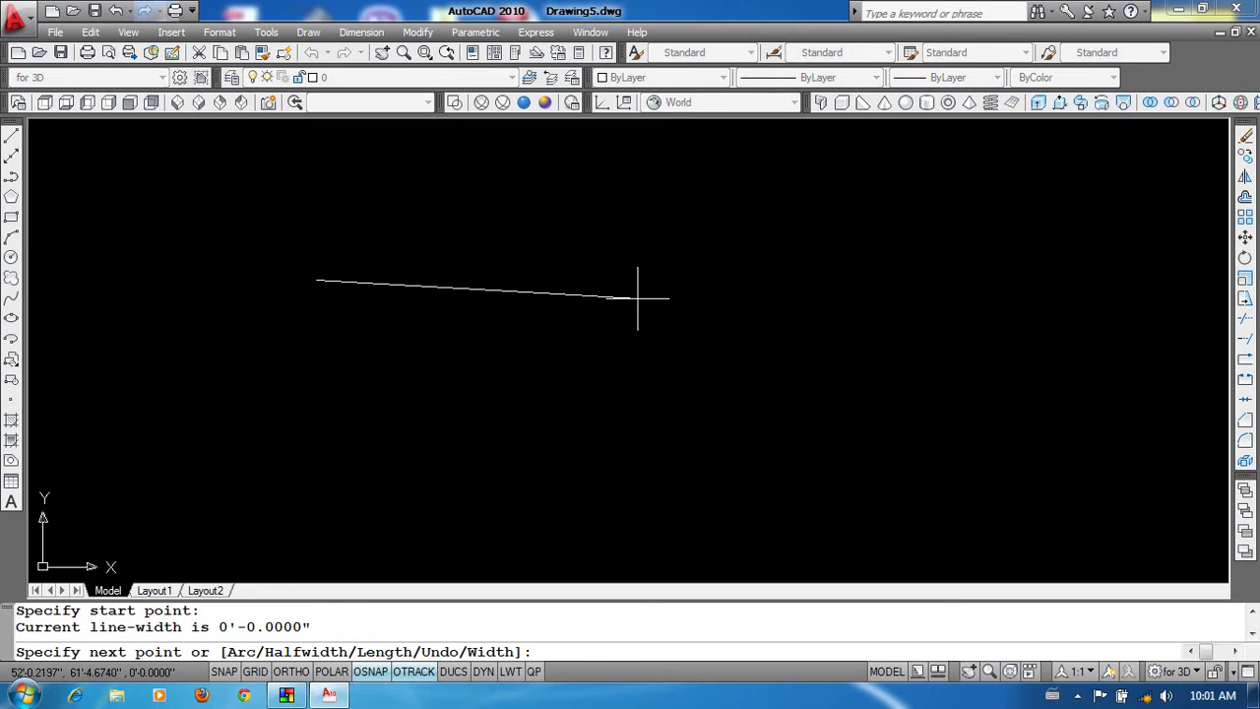
pyautogui.press('F8')
pyautogui.scroll(-1, 650, 269)
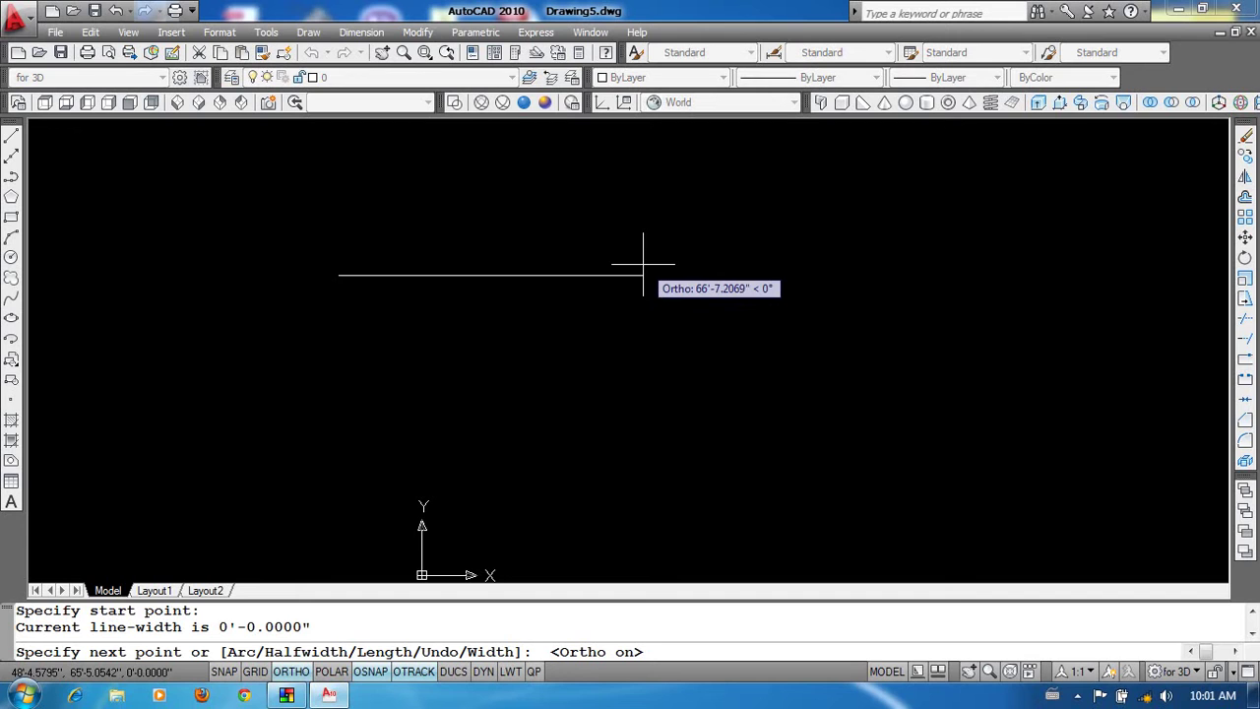
pyautogui.write("44'")
pyautogui.press('Return')
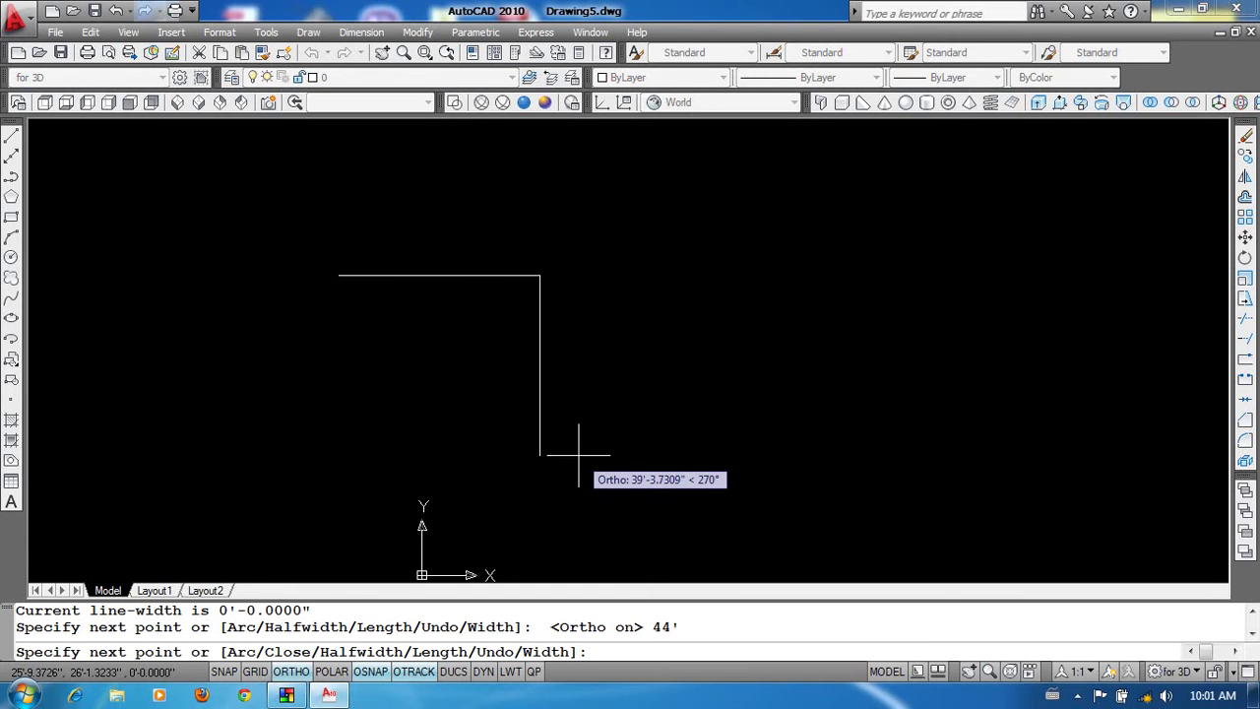
pyautogui.write("44'")
pyautogui.press('Return')
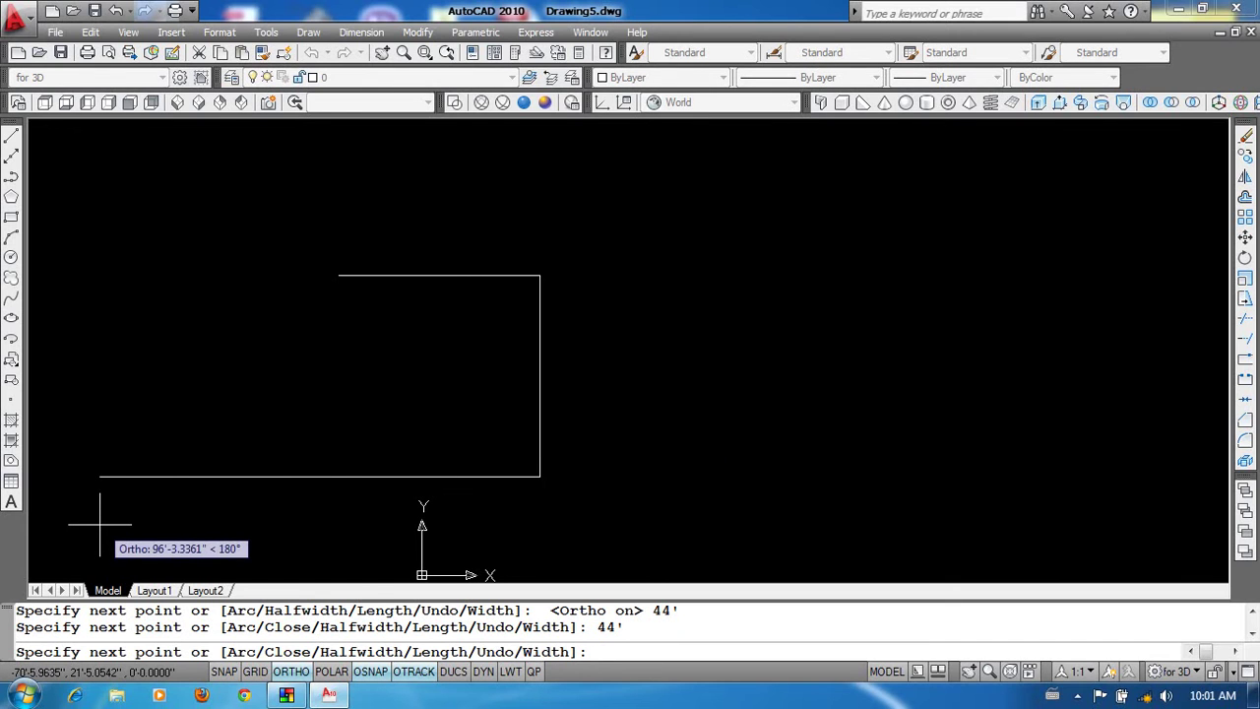
pyautogui.write('17')
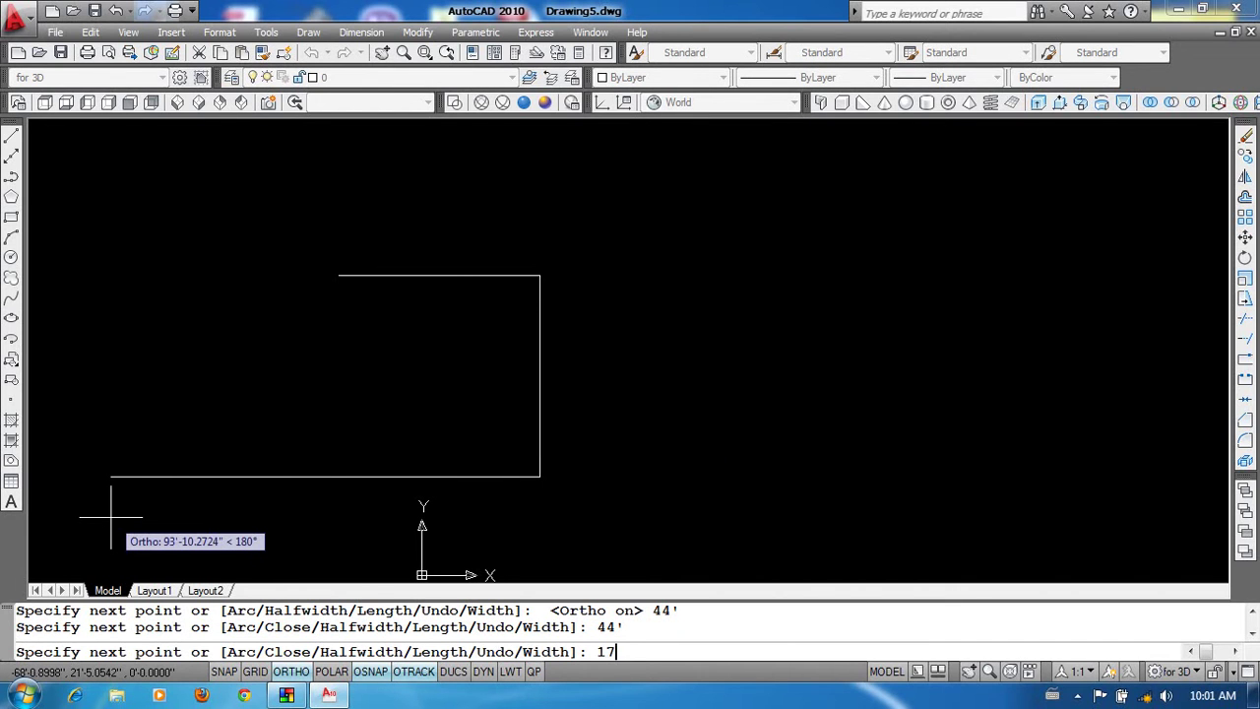
pyautogui.write("'")
pyautogui.press('Return')
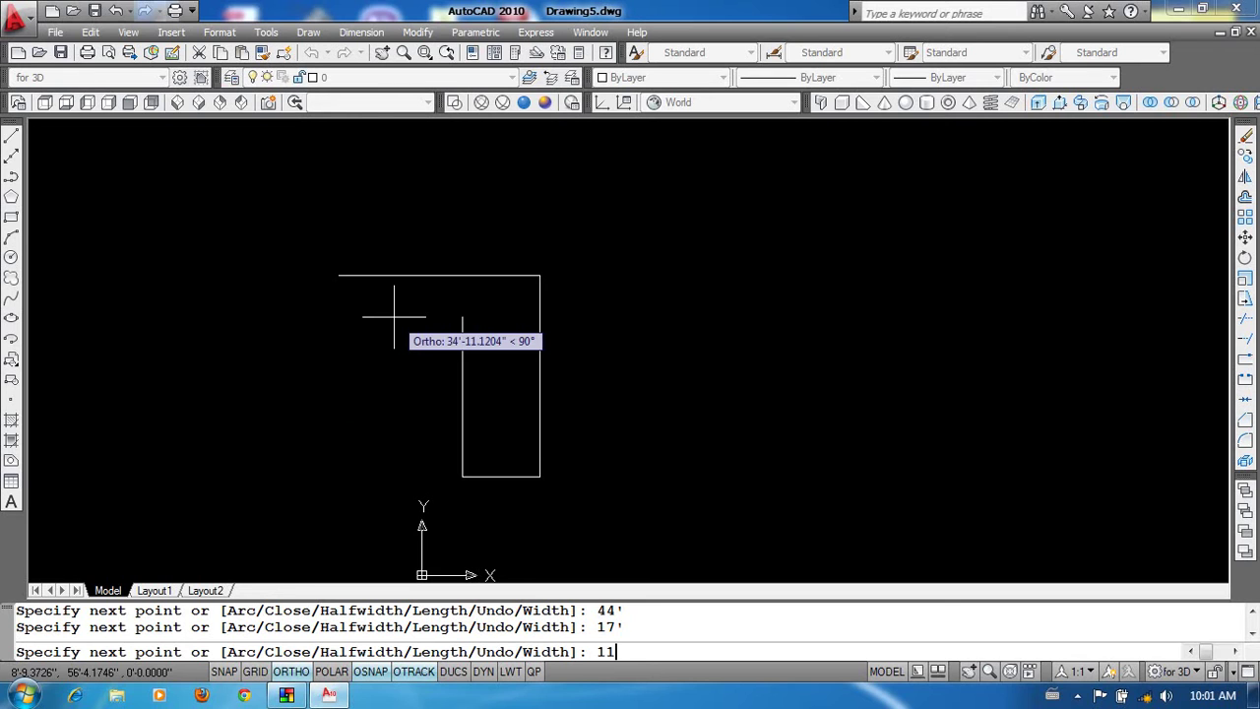
# Continue the outline 11' up, 17' left, 36" up and 10' left, and close the polyline.
pyautogui.write("11'")
pyautogui.press('Return')
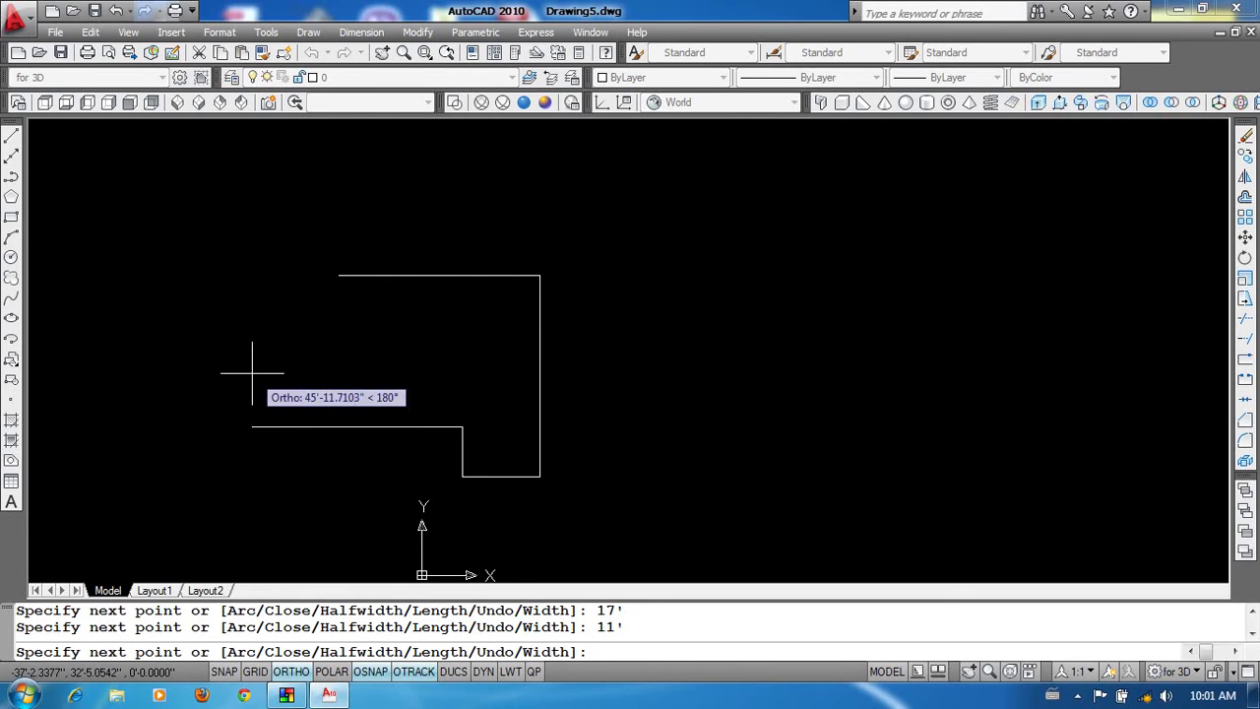
pyautogui.write("17'")
pyautogui.press('Return')
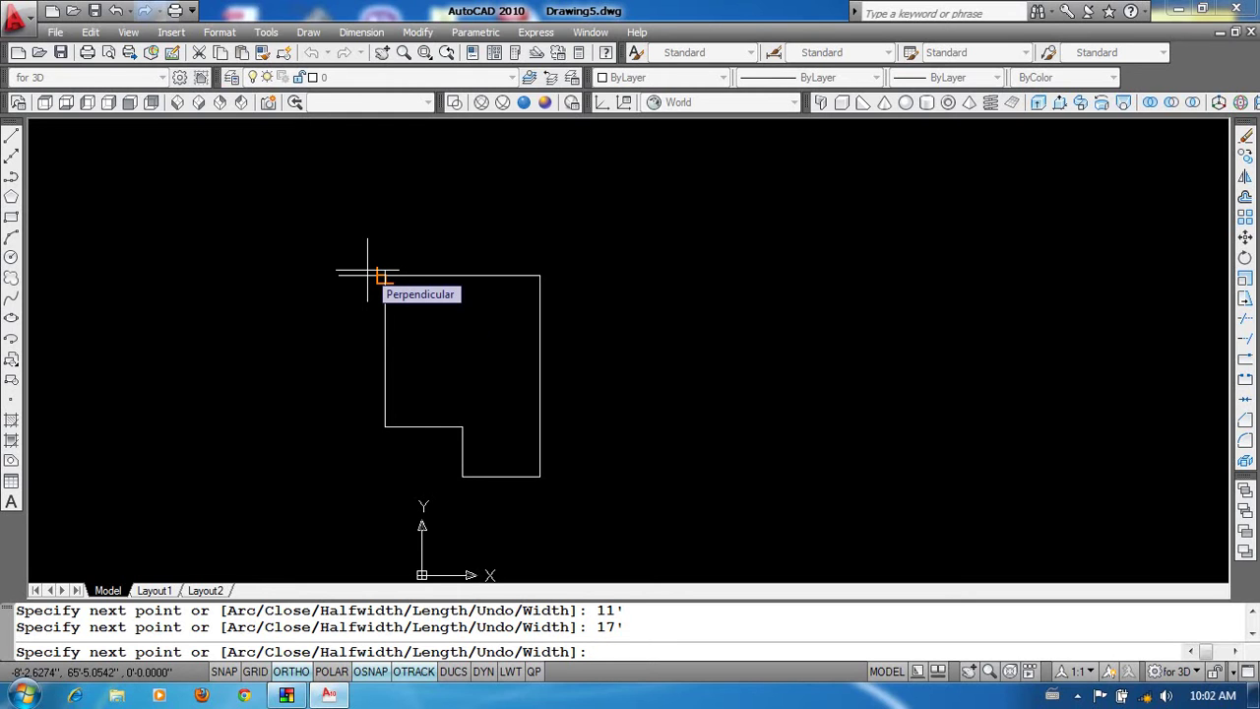
pyautogui.write('36')
pyautogui.press('Return')
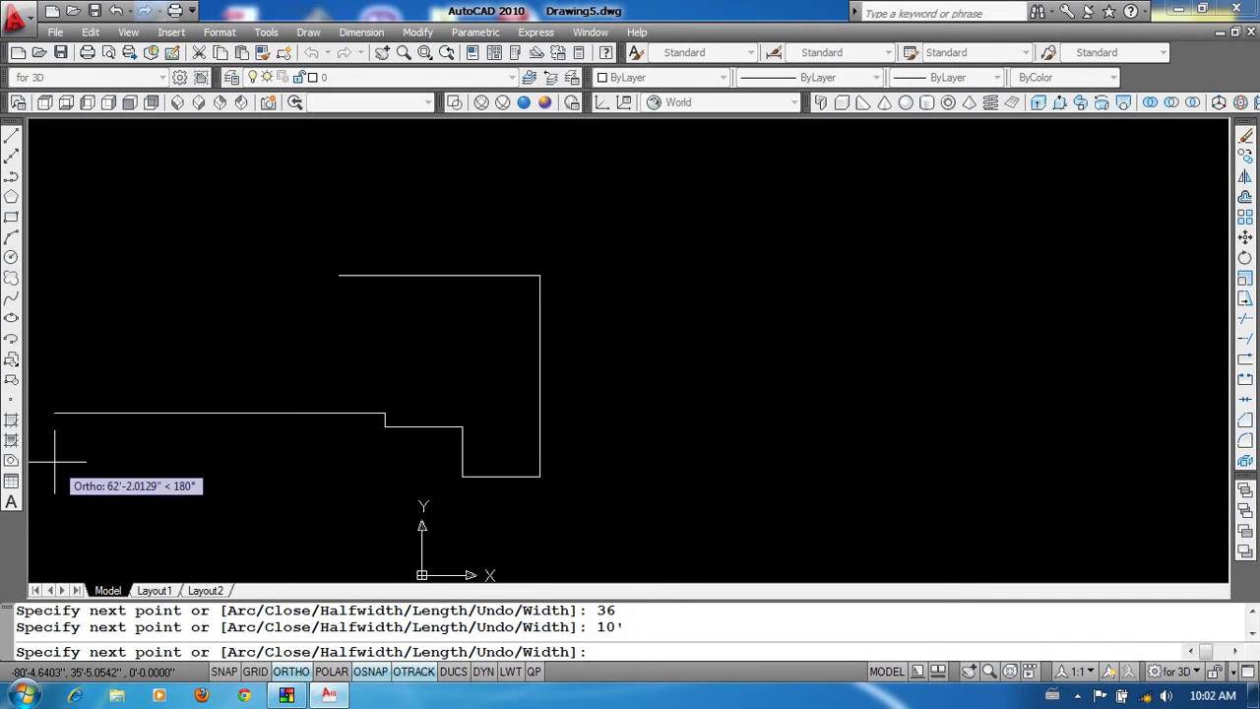
pyautogui.write('c')
pyautogui.press('Return')
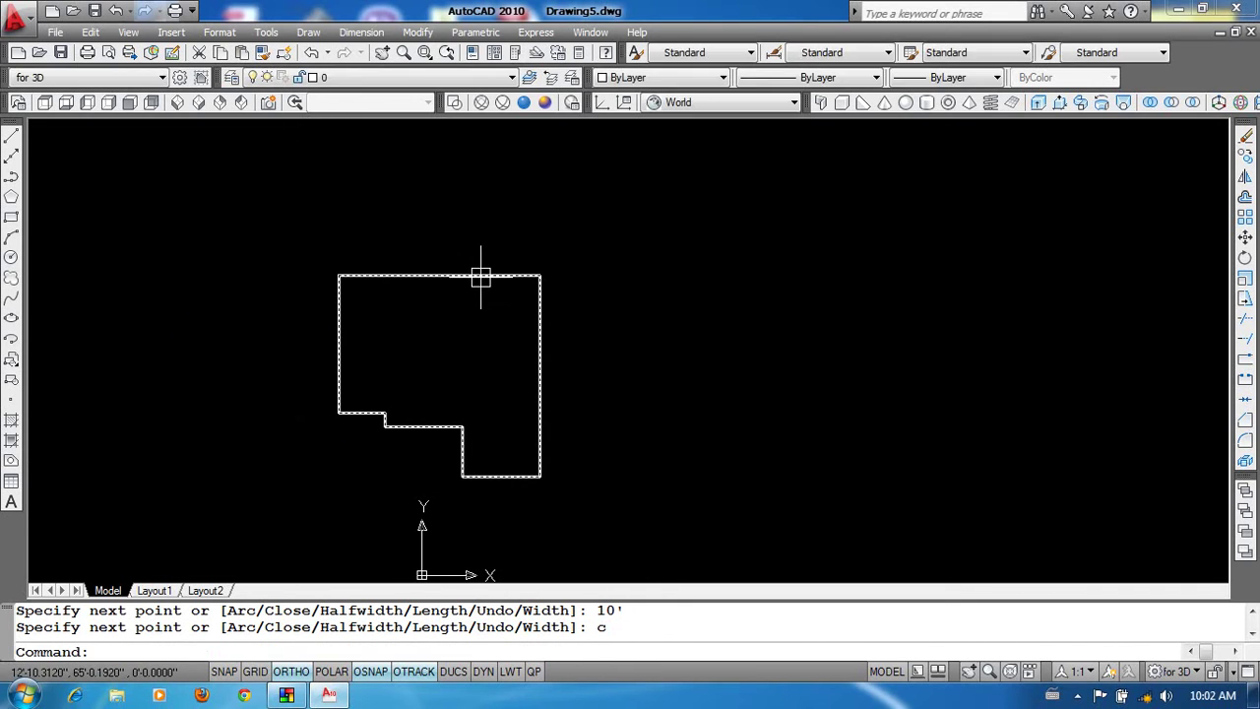
# Set polar tracking to 45 degrees and draw a diagonal hip line up from the lower wing's bottom-left corner.
pyautogui.moveTo(484, 456); pyautogui.dragTo(514, 423, button='middle')
pyautogui.write('l')
pyautogui.press('Return')
pyautogui.scroll(3, 598, 463)
pyautogui.click(513, 419)
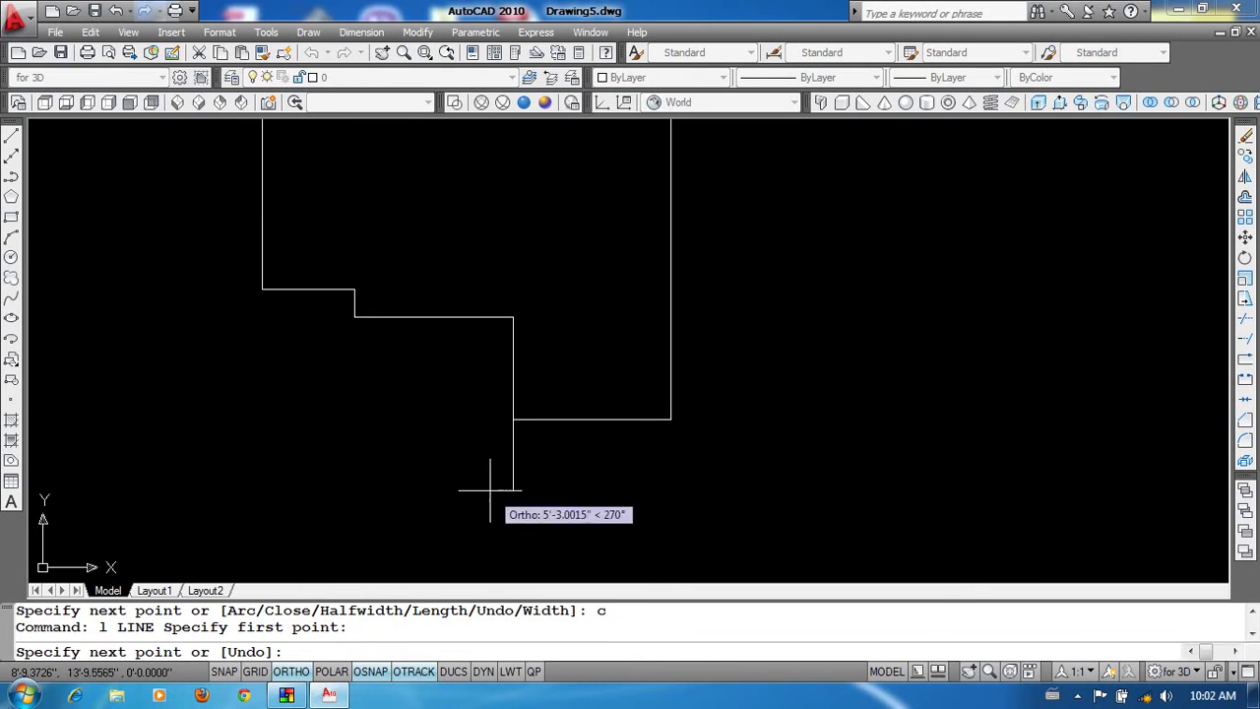
pyautogui.press('F10')
pyautogui.rightClick(335, 671)
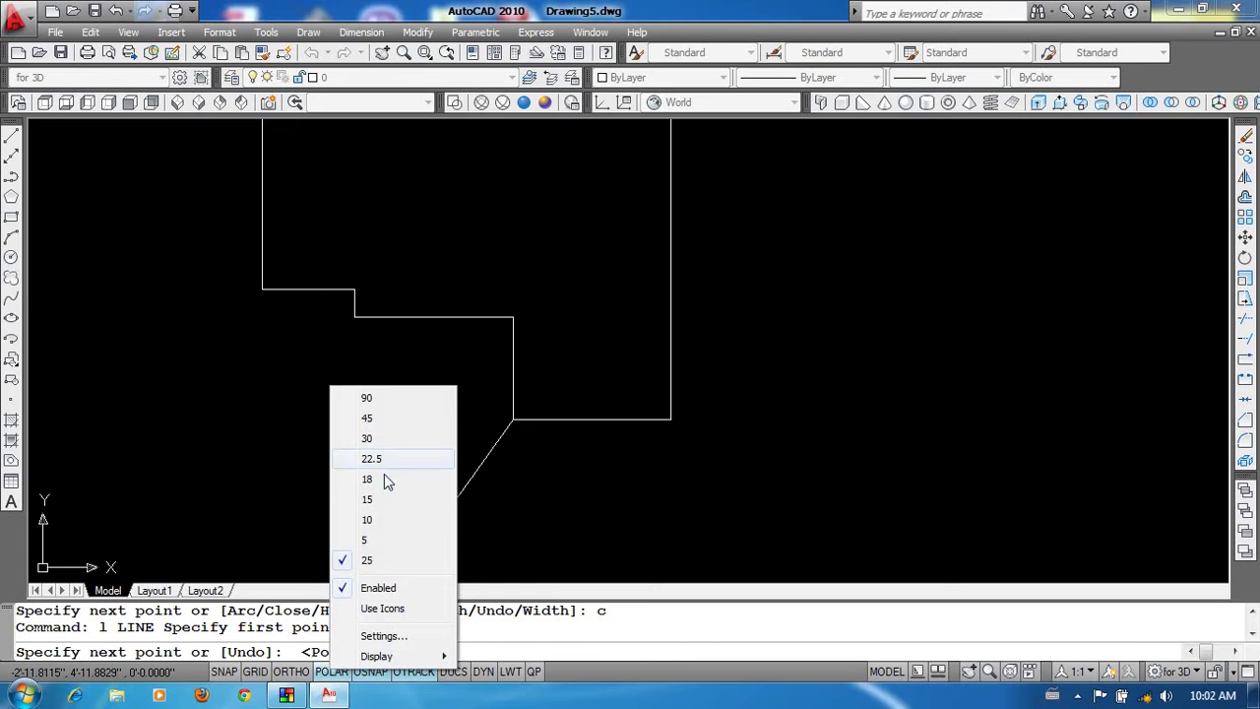
pyautogui.click(394, 418)
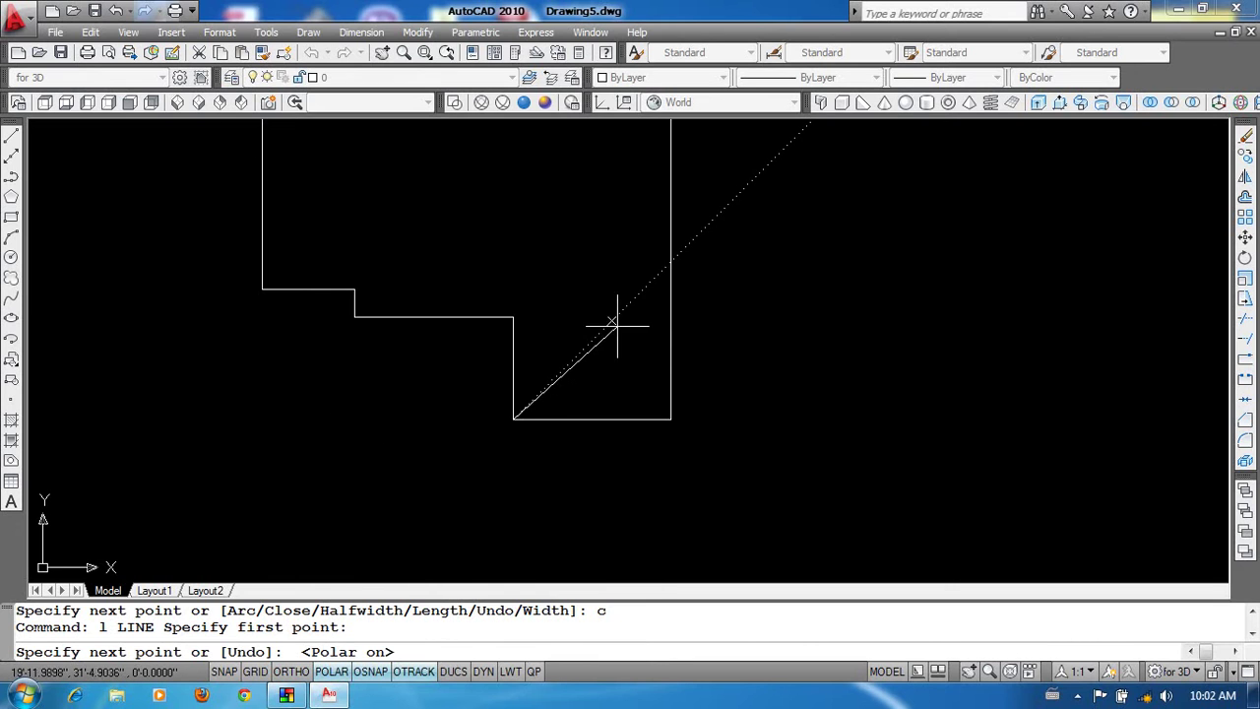
pyautogui.click(603, 328)
pyautogui.press('Return')
# Draw the hip line from the lower wing's bottom-right corner to the other hip and continue it vertically as the ridge.
pyautogui.press('Return')
pyautogui.click(671, 420)
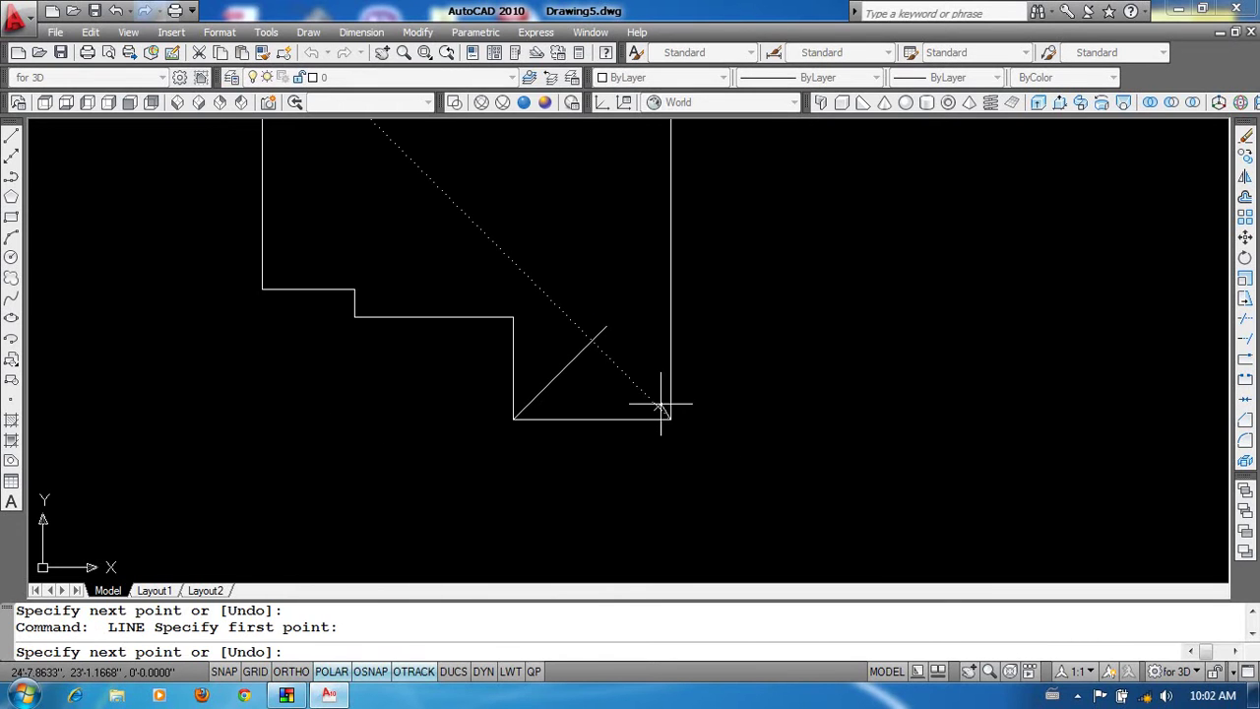
pyautogui.click(593, 339)
pyautogui.click(593, 207)
pyautogui.press('Return')
# Draw a line 36" up from the inner corner beside the lower wing, continuing at 45 degrees toward the ridge.
pyautogui.press('Return')
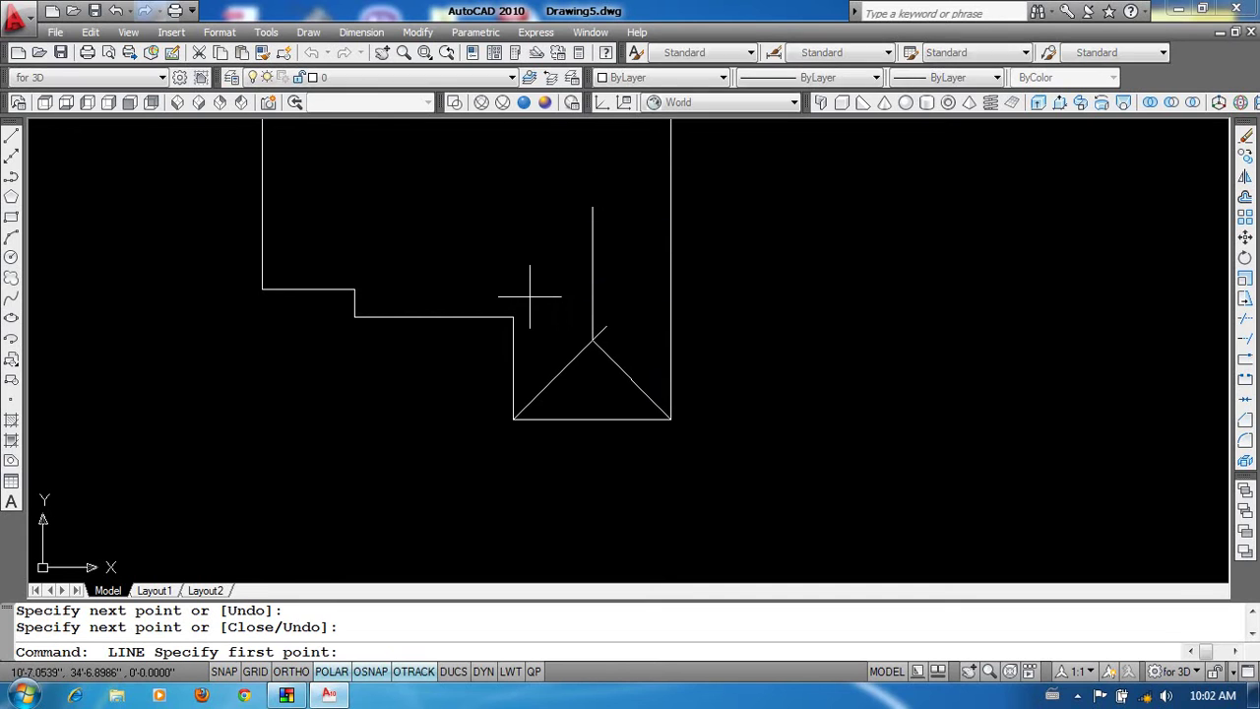
pyautogui.moveTo(532, 308); pyautogui.dragTo(527, 352, button='middle')
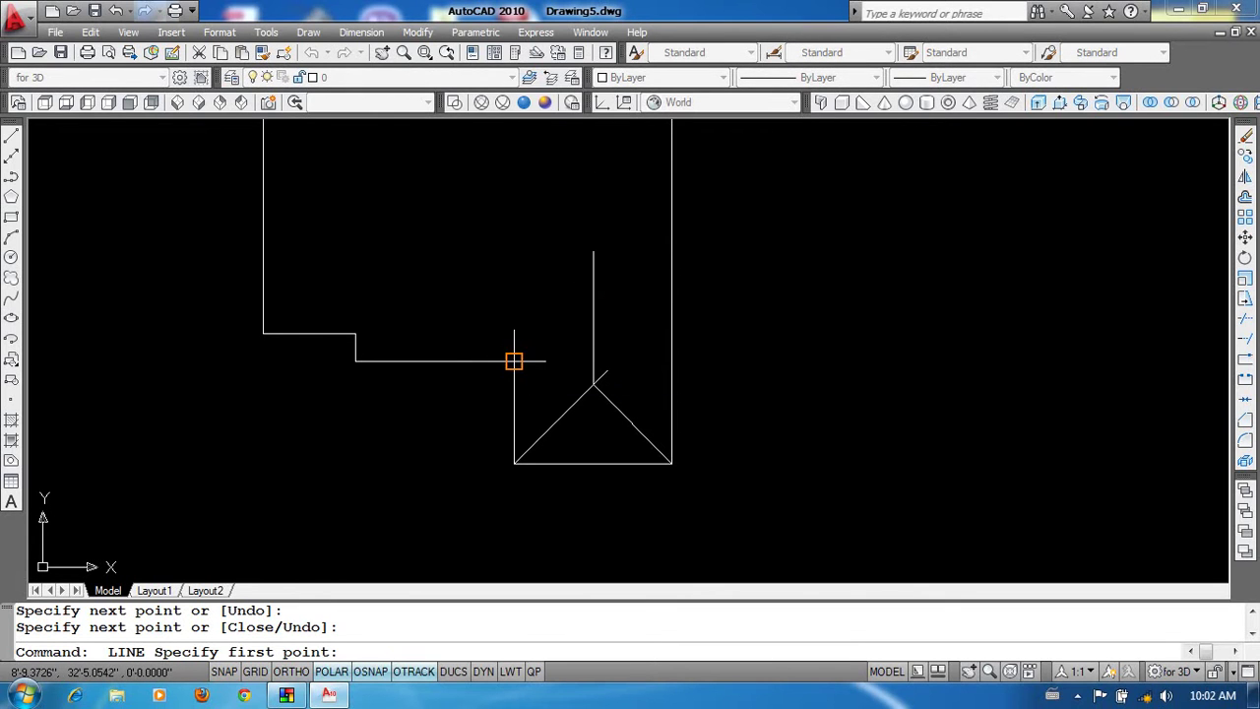
pyautogui.click(514, 361)
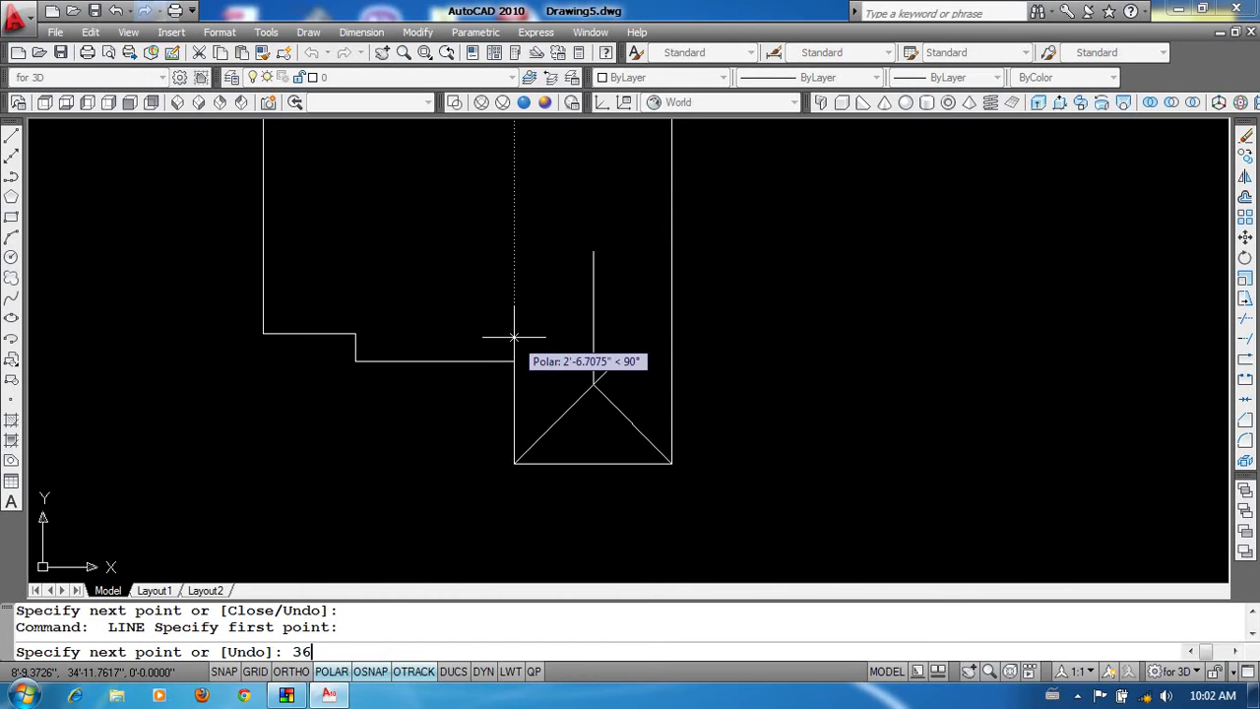
pyautogui.write('36')
pyautogui.press('Return')
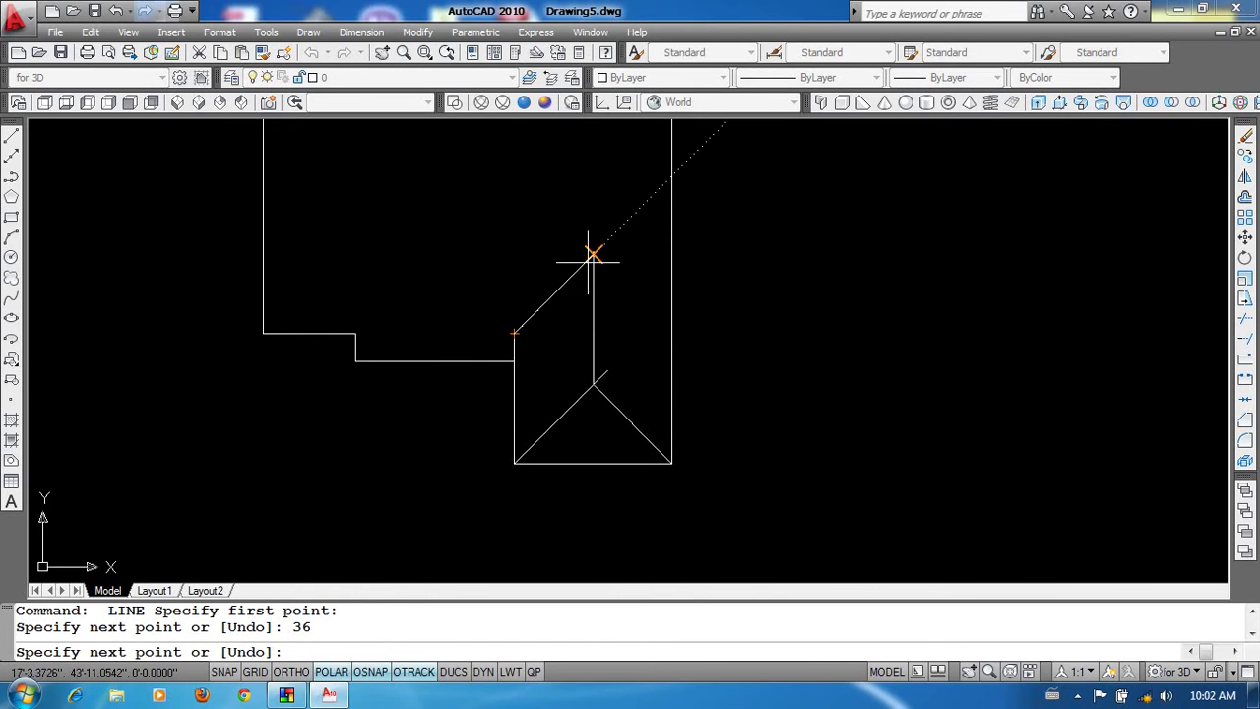
pyautogui.click(583, 264)
pyautogui.press('Return')
# Draw 45-degree hip lines inward from the main block's lower-left, upper-left and upper-right corners.
pyautogui.scroll(2, 590, 315)
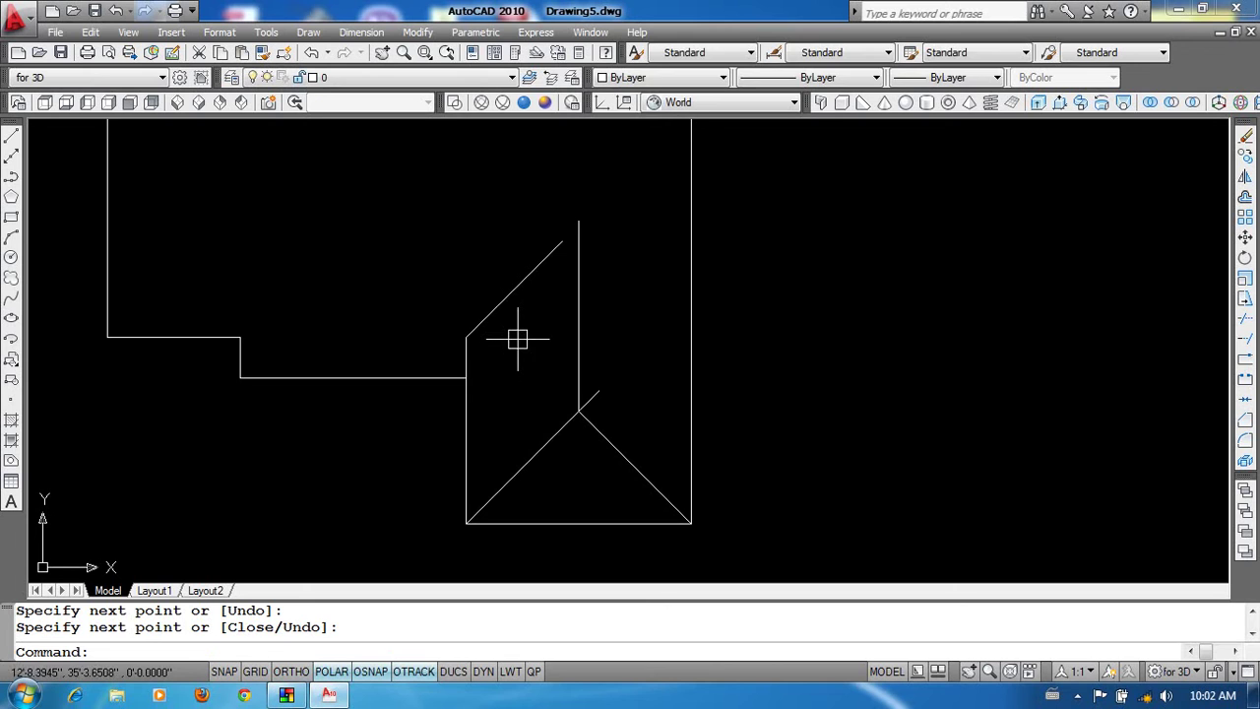
pyautogui.press('Return')
pyautogui.scroll(-2, 289, 357)
pyautogui.click(215, 379)
pyautogui.click(313, 283)
pyautogui.press('Return')
pyautogui.press('Return')
pyautogui.click(216, 129)
pyautogui.click(279, 192)
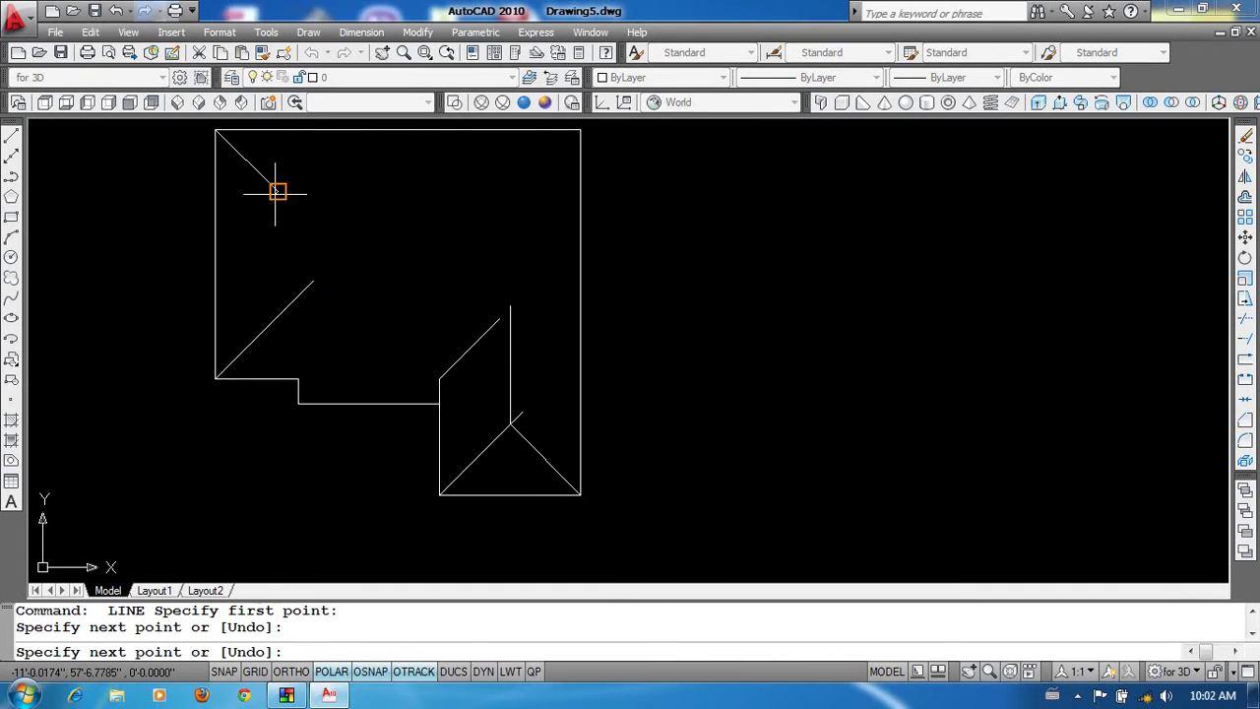
pyautogui.press('Return')
pyautogui.press('Return')
pyautogui.click(581, 129)
pyautogui.click(508, 197)
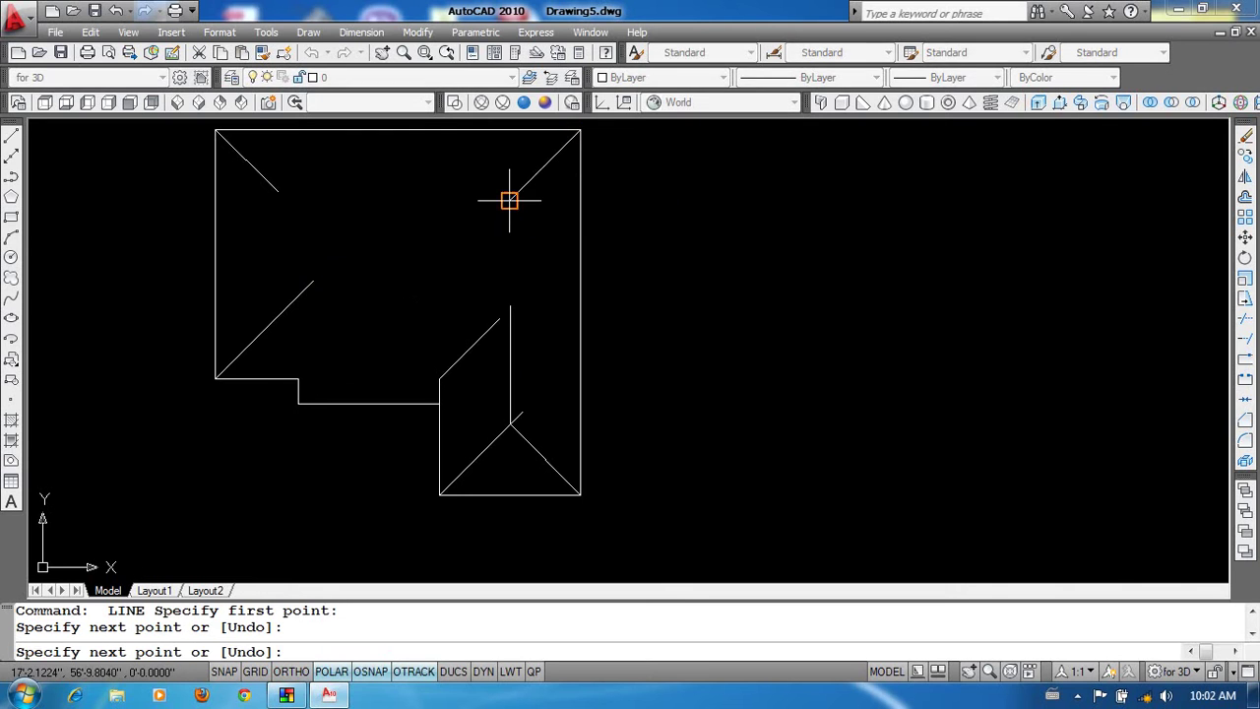
pyautogui.press('Return')
# Fillet with radius 0 to join the lower wing's ridge to its left hip line and to the valley line.
pyautogui.moveTo(442, 378); pyautogui.dragTo(482, 422, button='middle')
pyautogui.write('f')
pyautogui.press('Return')
pyautogui.write('r')
pyautogui.press('Return')
pyautogui.write('0')
pyautogui.press('Return')
pyautogui.click(549, 455)
pyautogui.click(534, 483)
pyautogui.press('Return')
pyautogui.click(552, 404)
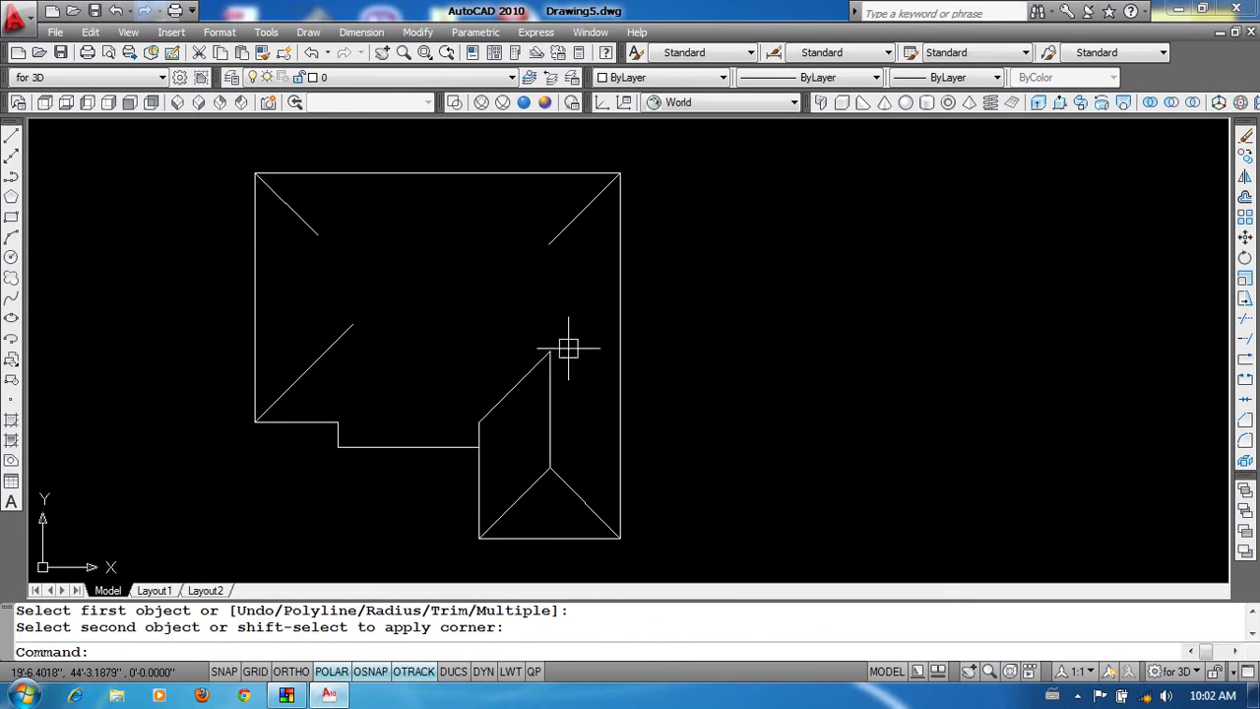
# Draw a 45-degree line running up and left from the top of the lower wing's ridge.
pyautogui.moveTo(522, 365); pyautogui.dragTo(531, 383, button='middle')
pyautogui.click(543, 383)
pyautogui.write('l')
pyautogui.press('Return')
pyautogui.click(557, 369)
pyautogui.click(493, 318)
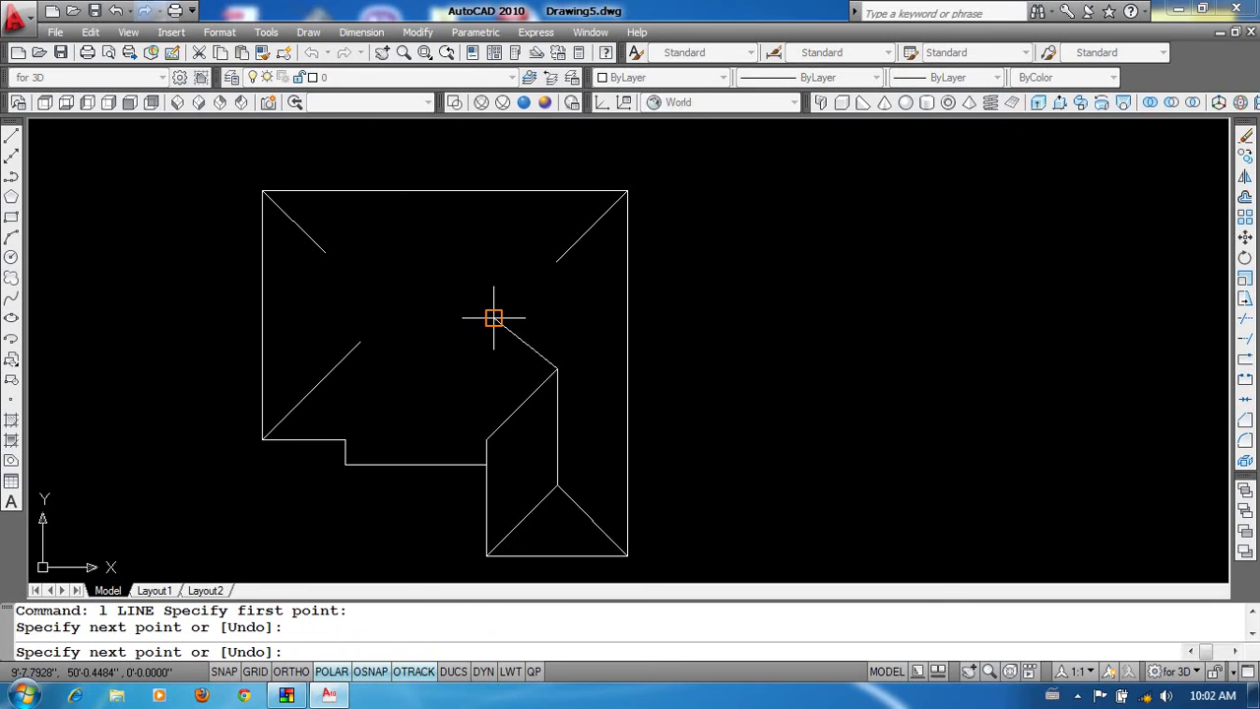
pyautogui.write('u')
pyautogui.press('Return')
pyautogui.click(501, 314)
pyautogui.press('Return')
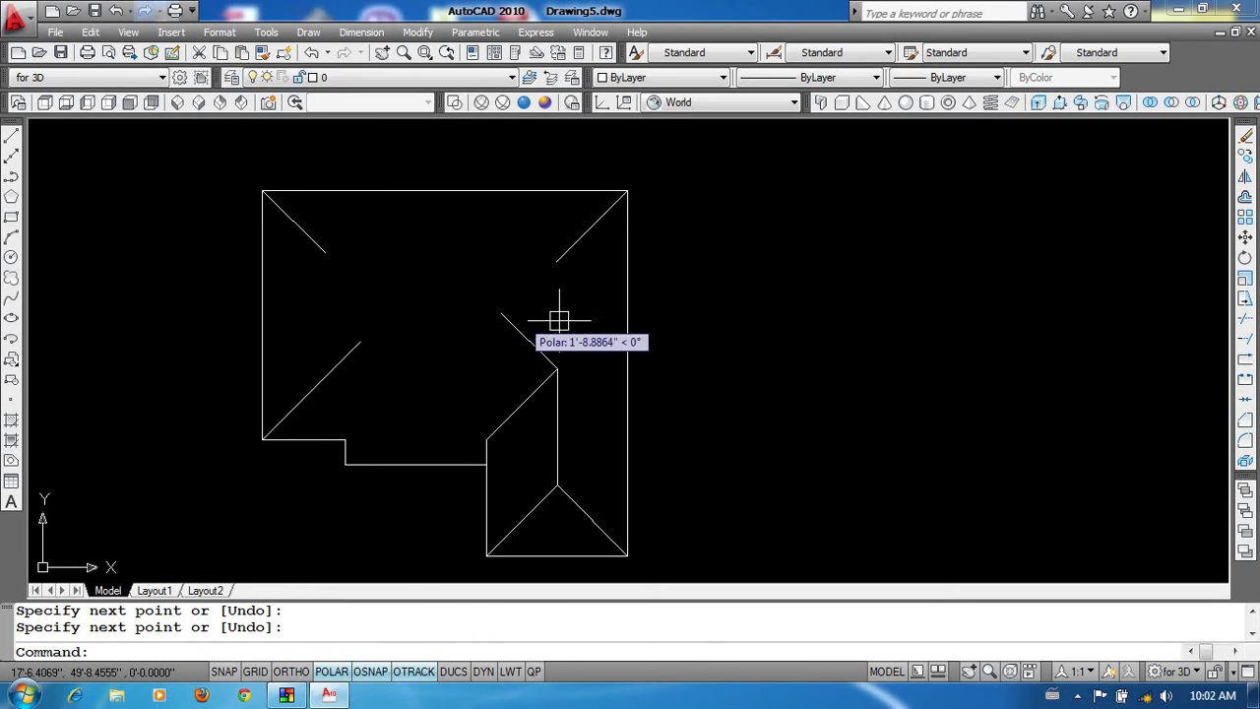
# Fillet the upper-right hip to the short diagonal above the ridge, and the two left hips to each other.
pyautogui.write('f')
pyautogui.press('Return')
pyautogui.click(583, 236)
pyautogui.click(551, 357)
pyautogui.press('Return')
pyautogui.click(341, 341)
pyautogui.click(311, 245)
pyautogui.moveTo(311, 245); pyautogui.dragTo(324, 228, button='middle')
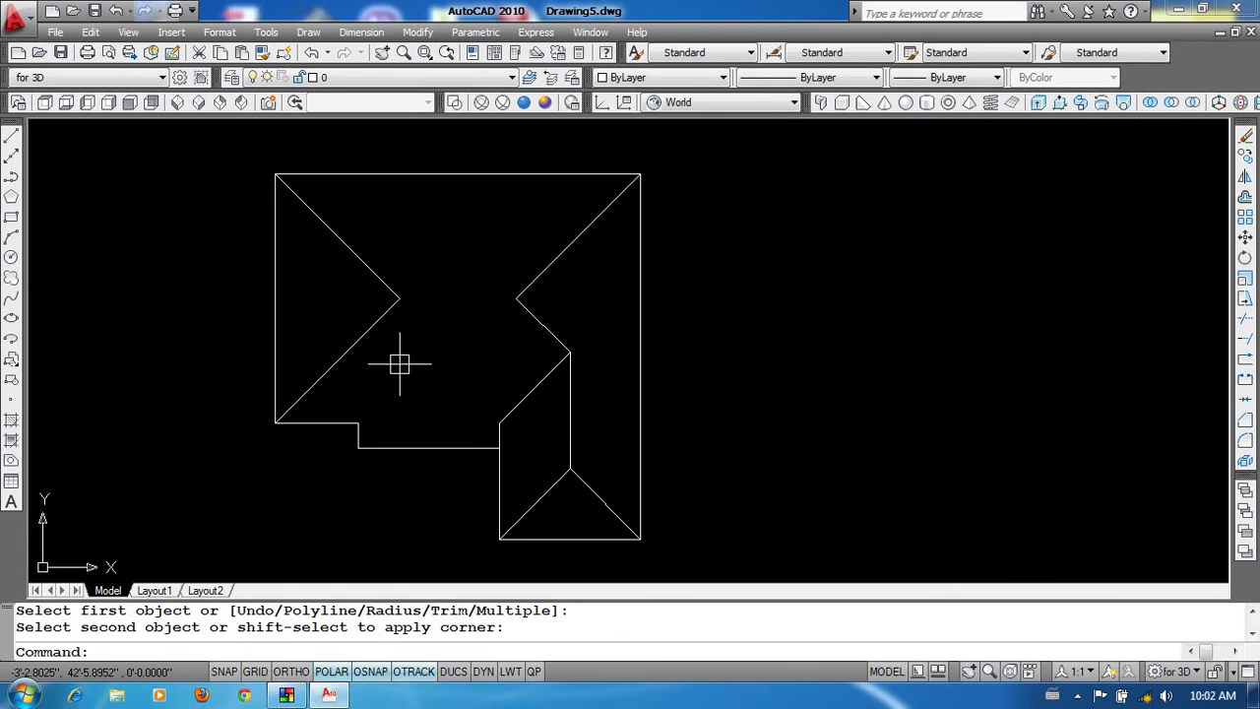
# Draw the main horizontal ridge between the left hip intersection and the upper-right hip's lower end.
pyautogui.write('l')
pyautogui.press('Return')
pyautogui.click(399, 297)
pyautogui.click(515, 296)
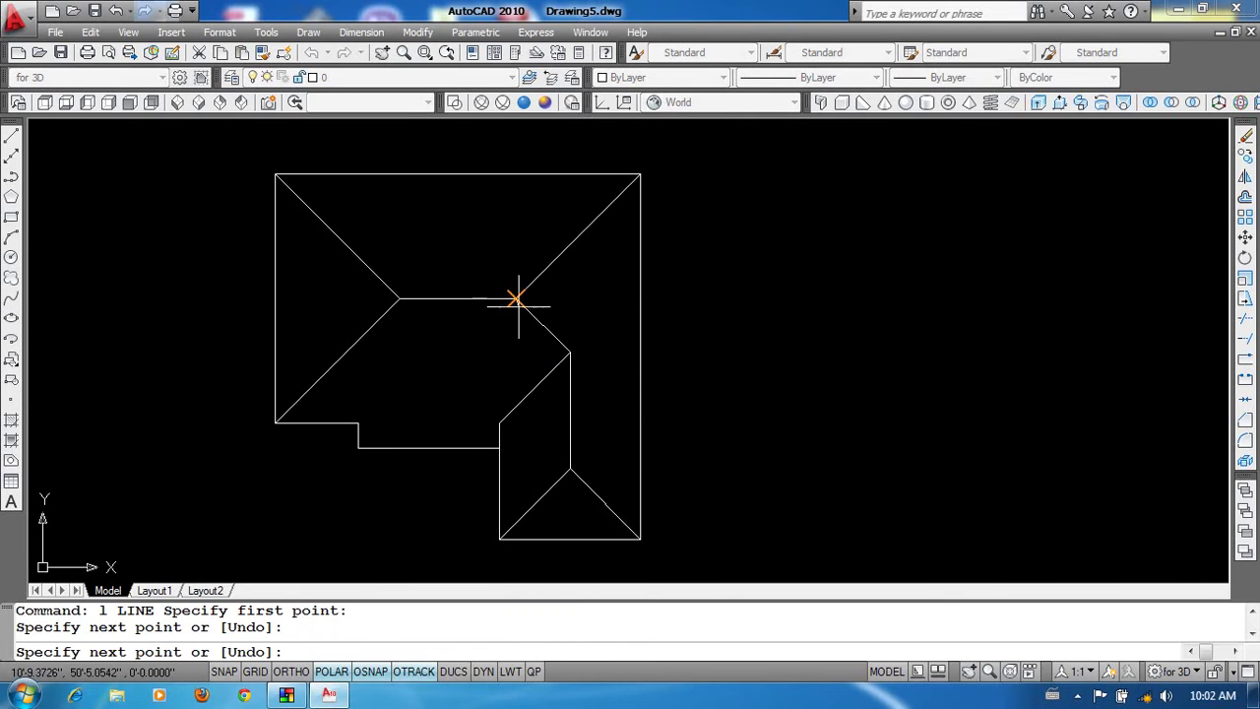
pyautogui.press('Return')
# Draw a vertical line and a horizontal line crossing each other to the right of the roof plan, with Ortho on.
pyautogui.scroll(-2, 689, 403)
pyautogui.scroll(-2, 734, 390)
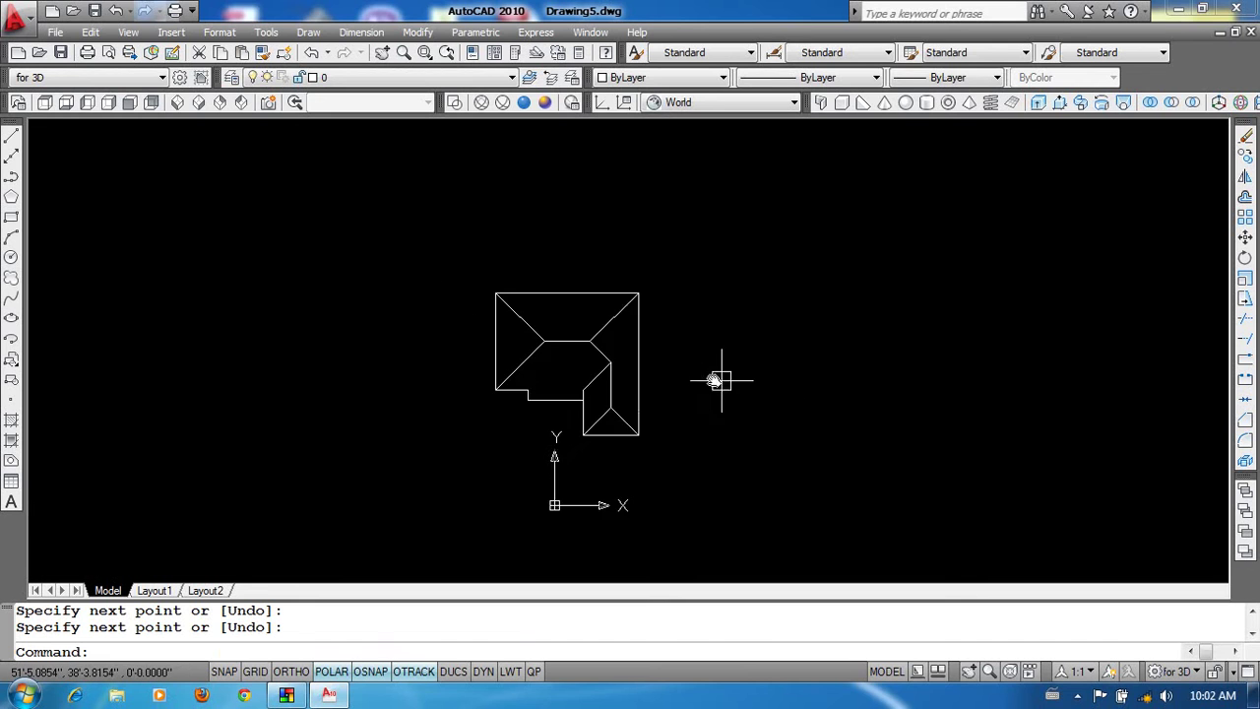
pyautogui.moveTo(723, 380); pyautogui.dragTo(640, 371, button='middle')
pyautogui.moveTo(750, 394); pyautogui.dragTo(610, 410, button='middle')
pyautogui.click(790, 388)
pyautogui.click(675, 312)
pyautogui.write('l')
pyautogui.press('Return')
pyautogui.click(825, 258)
pyautogui.press('F8')
pyautogui.click(825, 445)
pyautogui.press('Return')
pyautogui.press('Return')
pyautogui.click(724, 374)
pyautogui.click(985, 375)
pyautogui.press('Return')
pyautogui.moveTo(1020, 410); pyautogui.dragTo(859, 424, button='middle')
pyautogui.scroll(3, 858, 404)
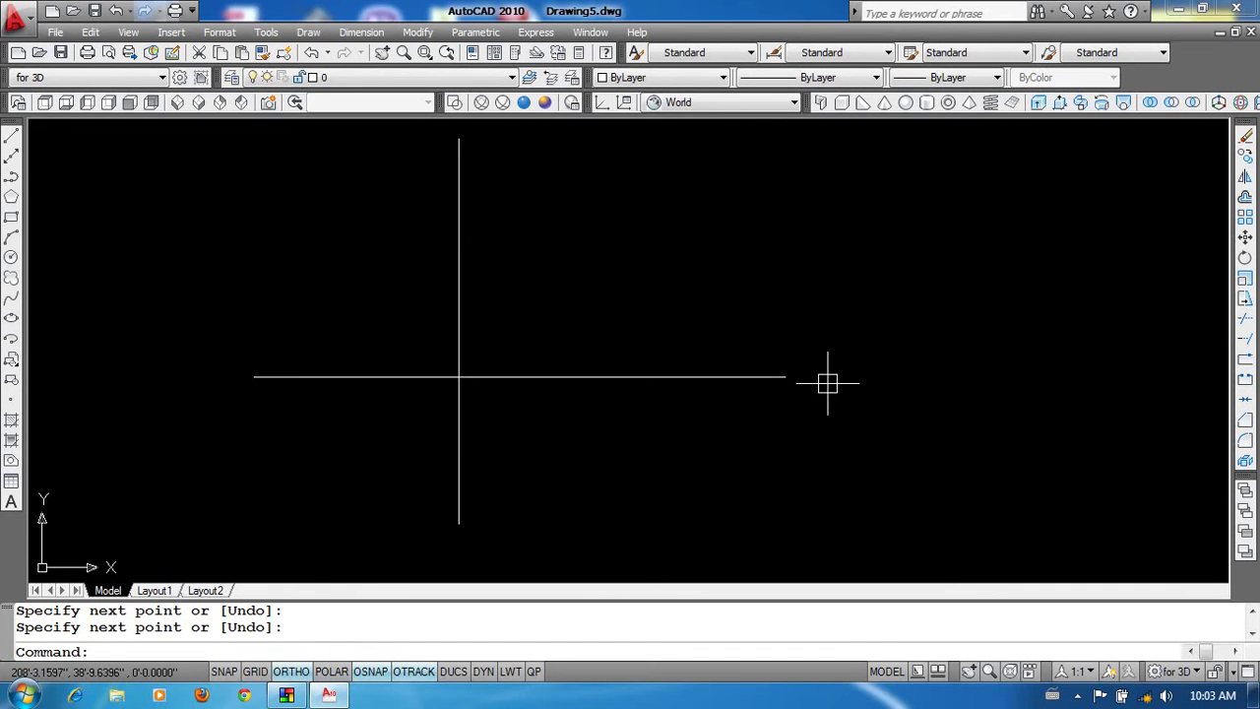
pyautogui.scroll(-2, 822, 389)
pyautogui.scroll(2, 818, 394)
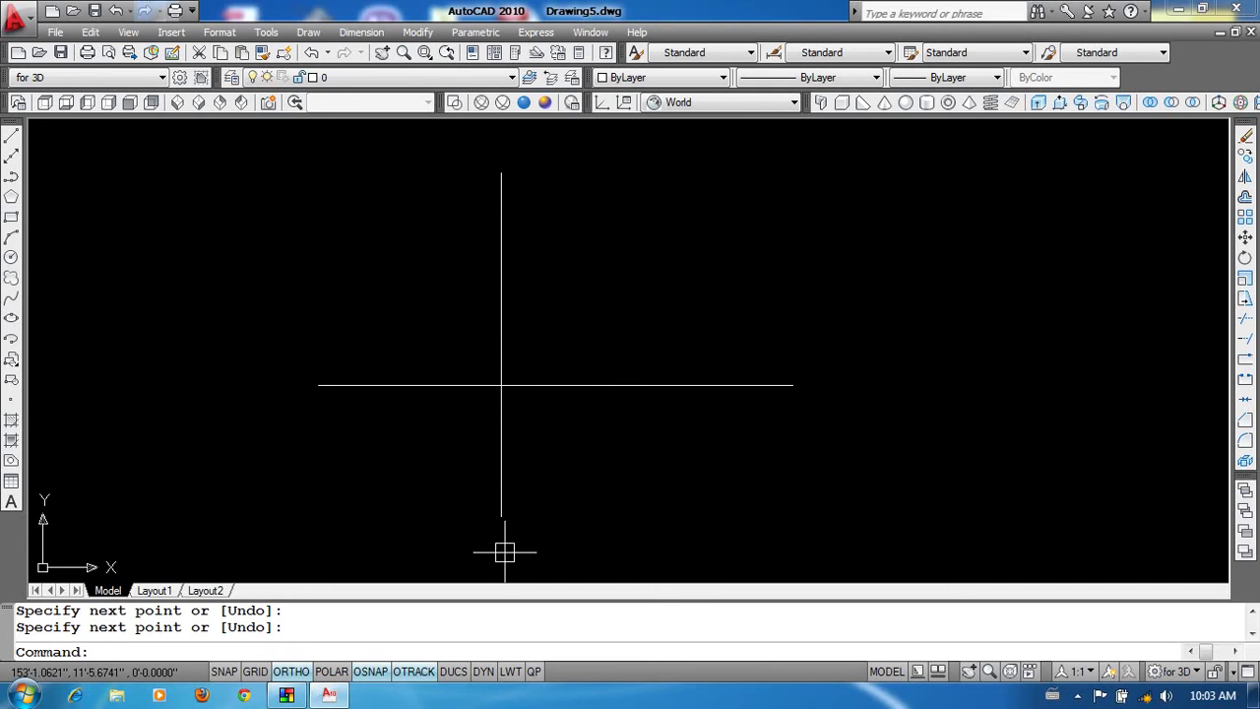
pyautogui.scroll(-2, 486, 551)
pyautogui.scroll(2, 680, 448)
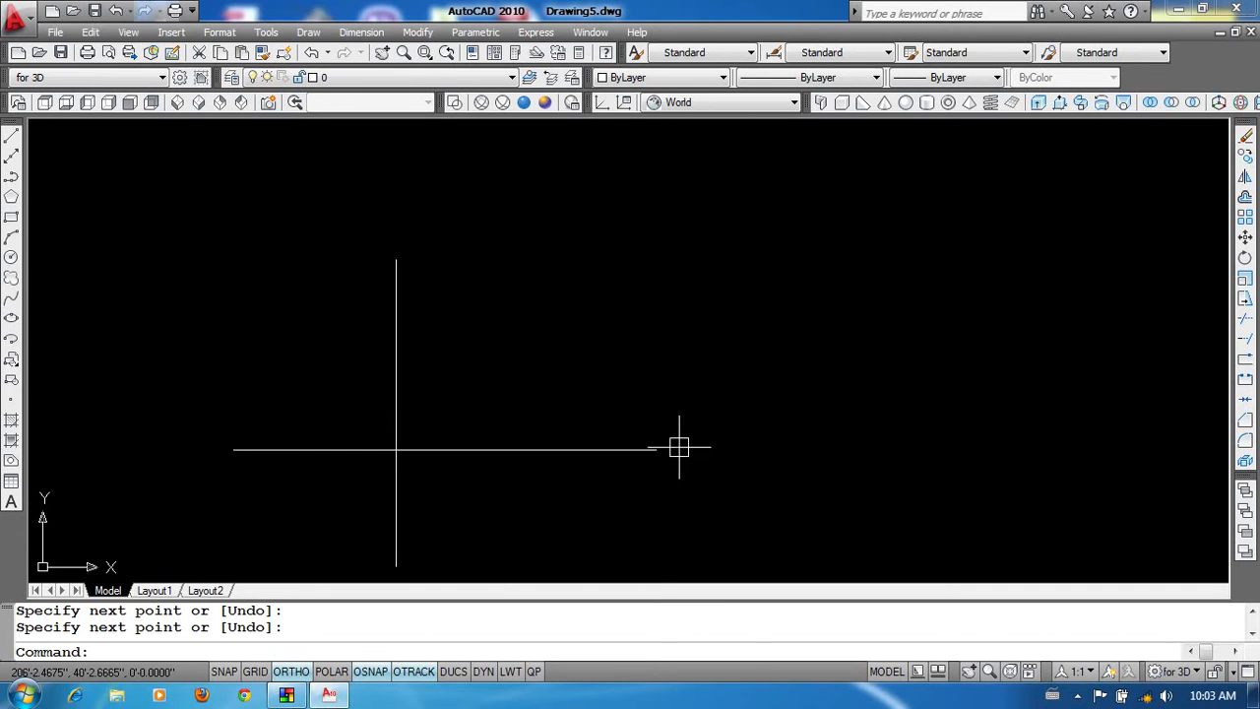
# Erase the two crossing lines beside the roof plan.
pyautogui.moveTo(402, 559); pyautogui.dragTo(400, 524, button='middle')
pyautogui.scroll(-2, 1090, 323)
pyautogui.click(779, 354)
pyautogui.click(659, 376)
pyautogui.write('e')
pyautogui.press('Return')
# Switch the roof plan to the southwest isometric view.
pyautogui.moveTo(540, 360); pyautogui.dragTo(639, 340, button='middle')
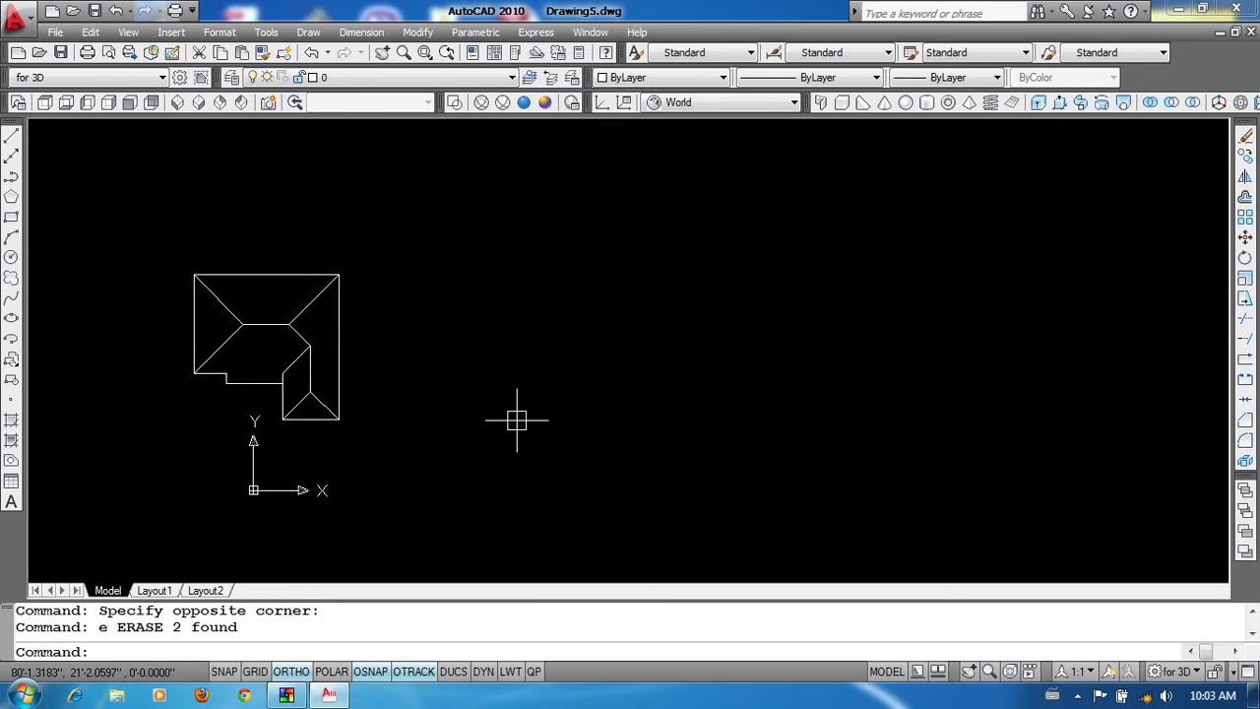
pyautogui.hotkey('alt', 'v')
pyautogui.press('d')
pyautogui.press('s')
pyautogui.scroll(-3, 748, 433)
pyautogui.moveTo(797, 448); pyautogui.dragTo(623, 473, button='middle')
pyautogui.scroll(2, 623, 472)
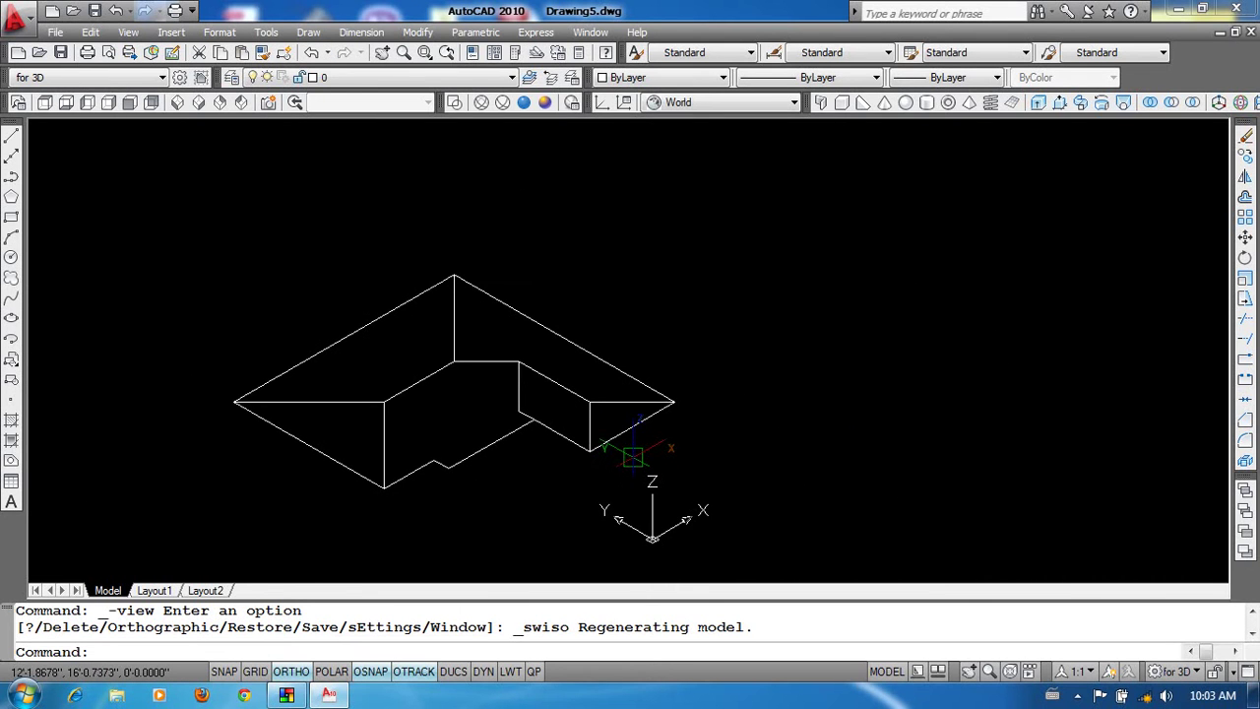
# Copy the whole roof plan along the X axis to an empty area beyond the original.
pyautogui.write('o')
pyautogui.press('Return')
pyautogui.click(693, 230)
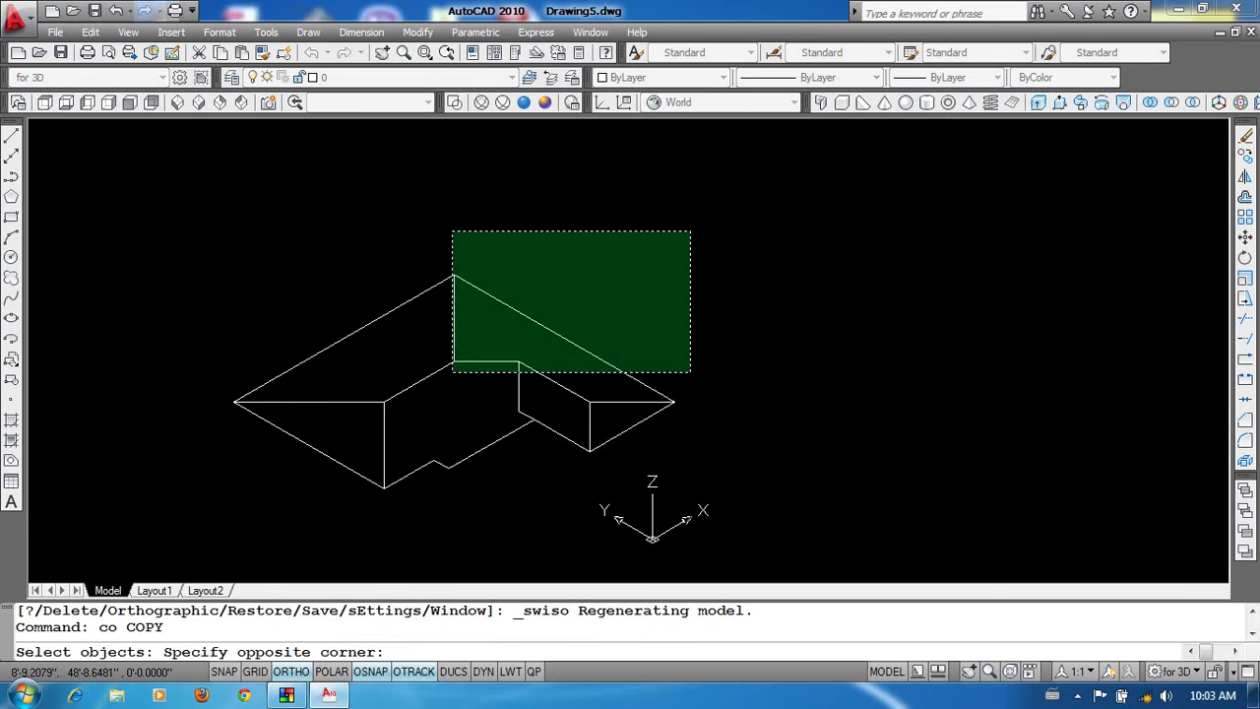
pyautogui.click(202, 508)
pyautogui.press('Return')
pyautogui.click(412, 465)
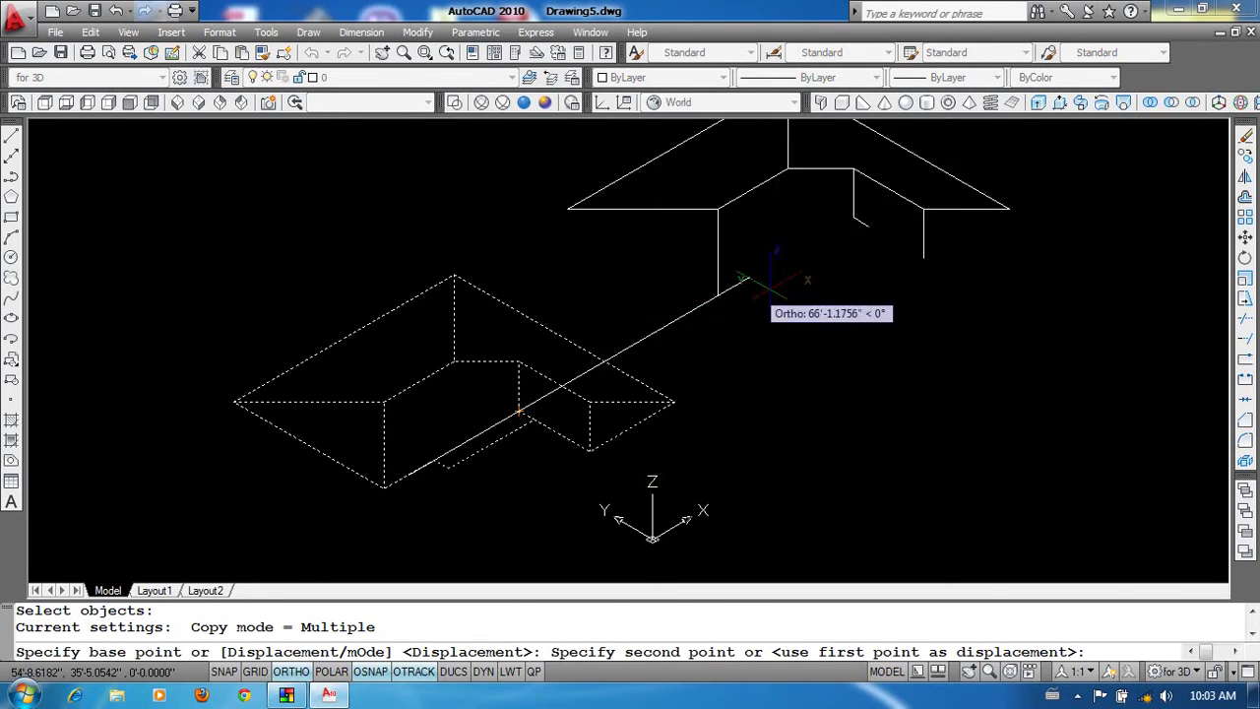
pyautogui.click(858, 346)
pyautogui.press('Return')
# Erase the seven hip and valley lines of the copied plan, keeping its eaves outline and two ridges.
pyautogui.scroll(-2, 829, 379)
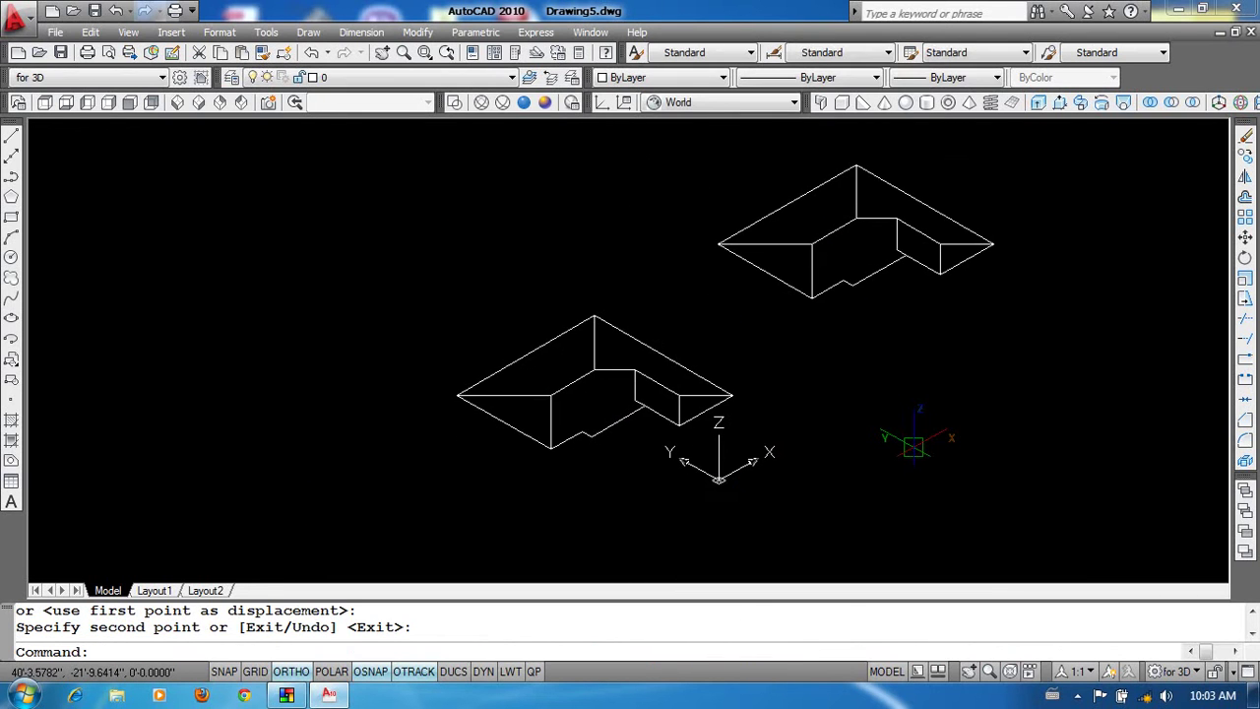
pyautogui.scroll(5, 914, 446)
pyautogui.click(857, 318)
pyautogui.click(866, 278)
pyautogui.click(892, 331)
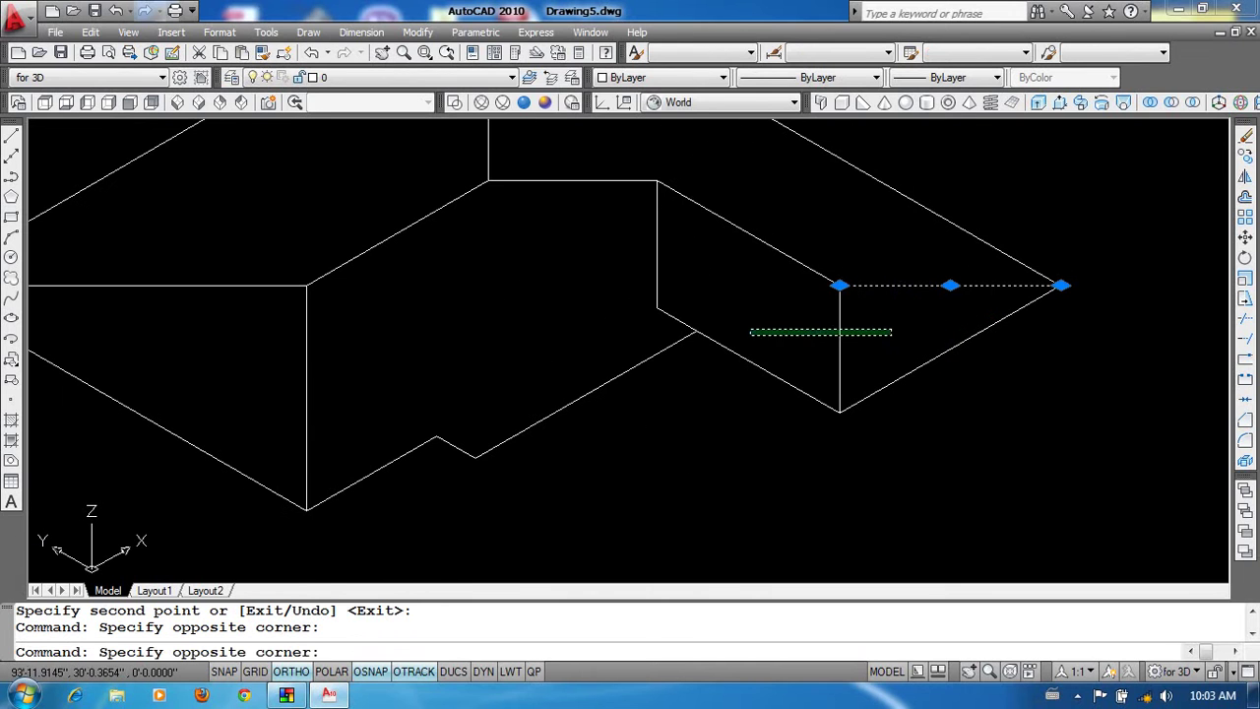
pyautogui.click(807, 333)
pyautogui.click(679, 258)
pyautogui.click(571, 236)
pyautogui.click(536, 180)
pyautogui.moveTo(534, 155); pyautogui.dragTo(587, 339, button='middle')
pyautogui.click(588, 340)
pyautogui.click(283, 451)
pyautogui.moveTo(284, 451); pyautogui.dragTo(497, 305, button='middle')
pyautogui.click(479, 371)
pyautogui.click(417, 304)
pyautogui.write('e')
pyautogui.press('Return')
pyautogui.scroll(-4, 473, 375)
pyautogui.write('l')
pyautogui.press('Return')
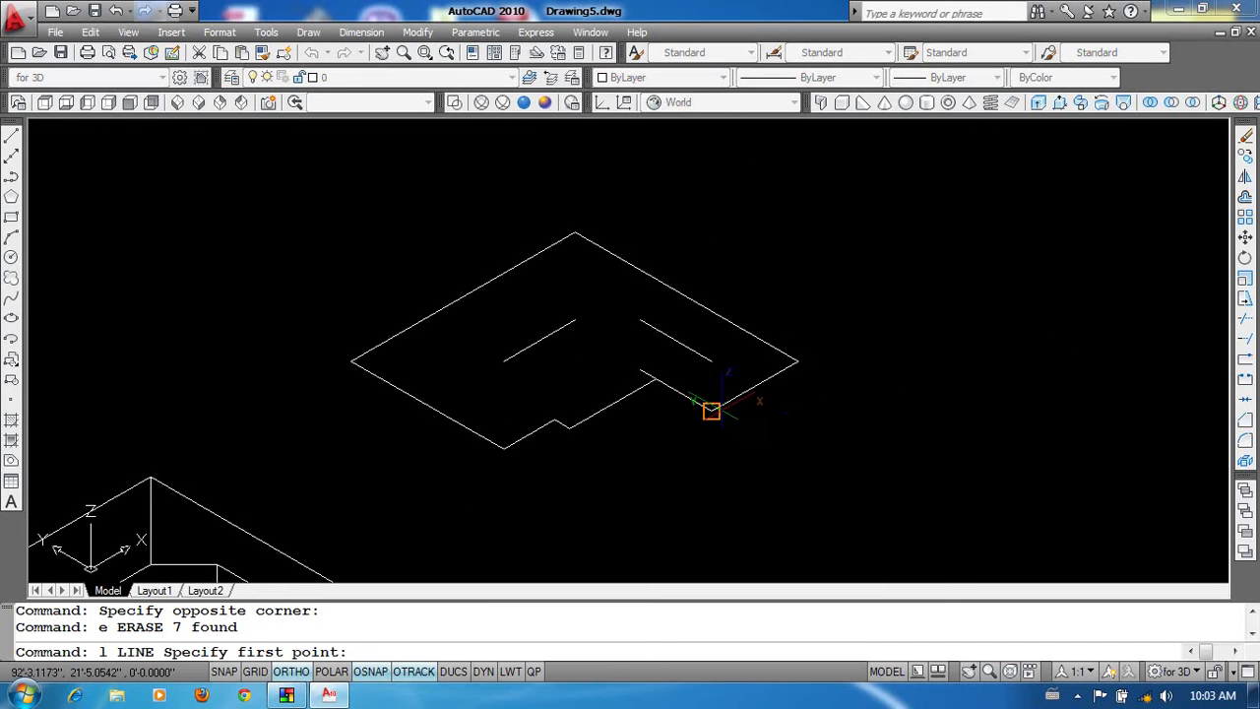
pyautogui.press('Escape')
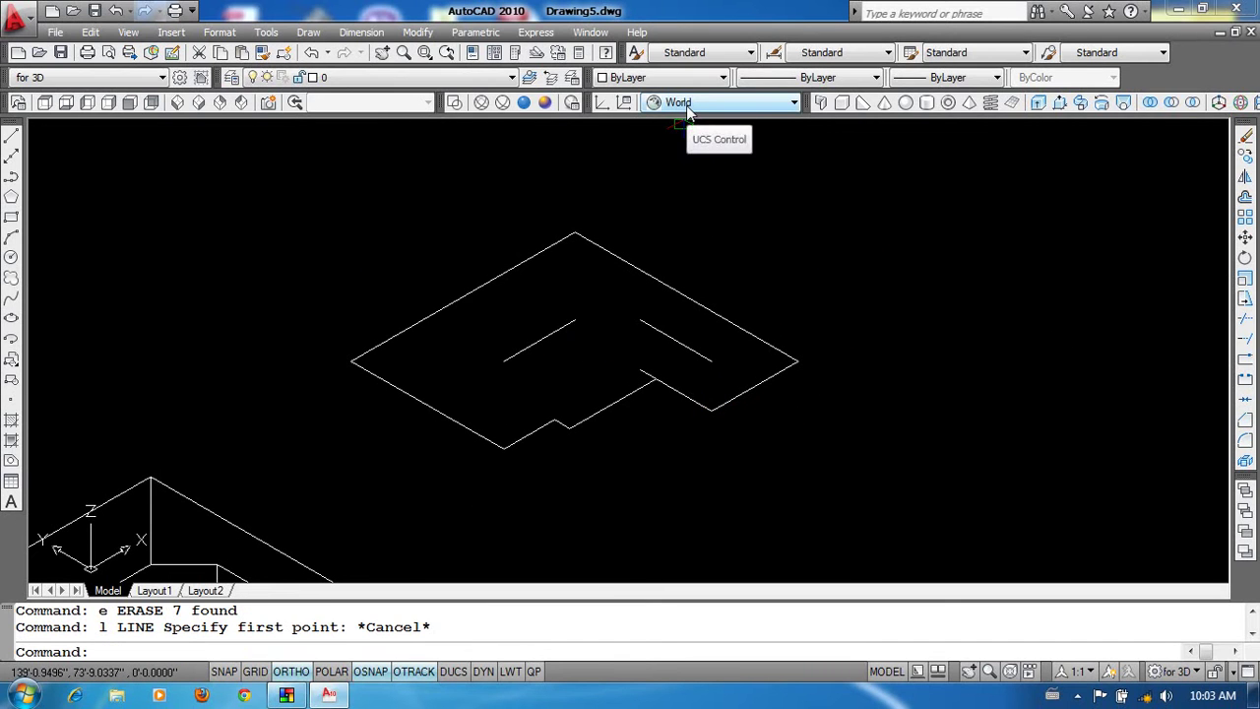
pyautogui.write('l')
pyautogui.press('Return')
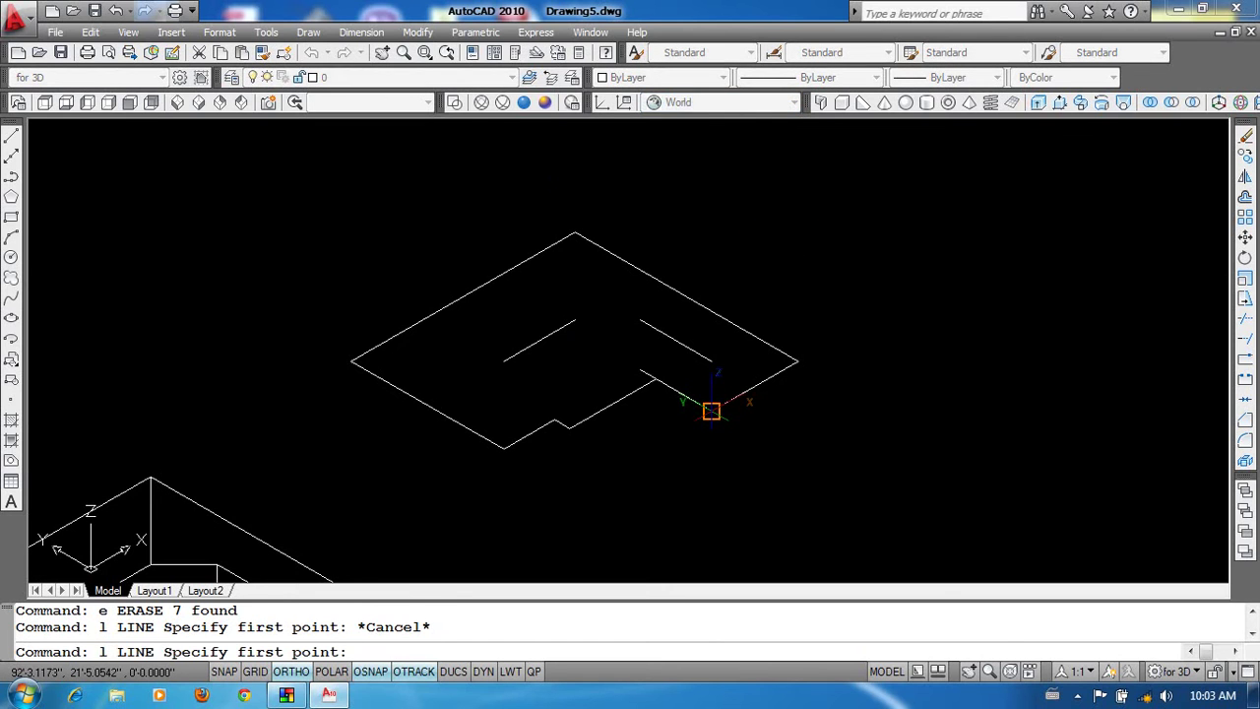
pyautogui.click(710, 410)
pyautogui.scroll(-3, 375, 469)
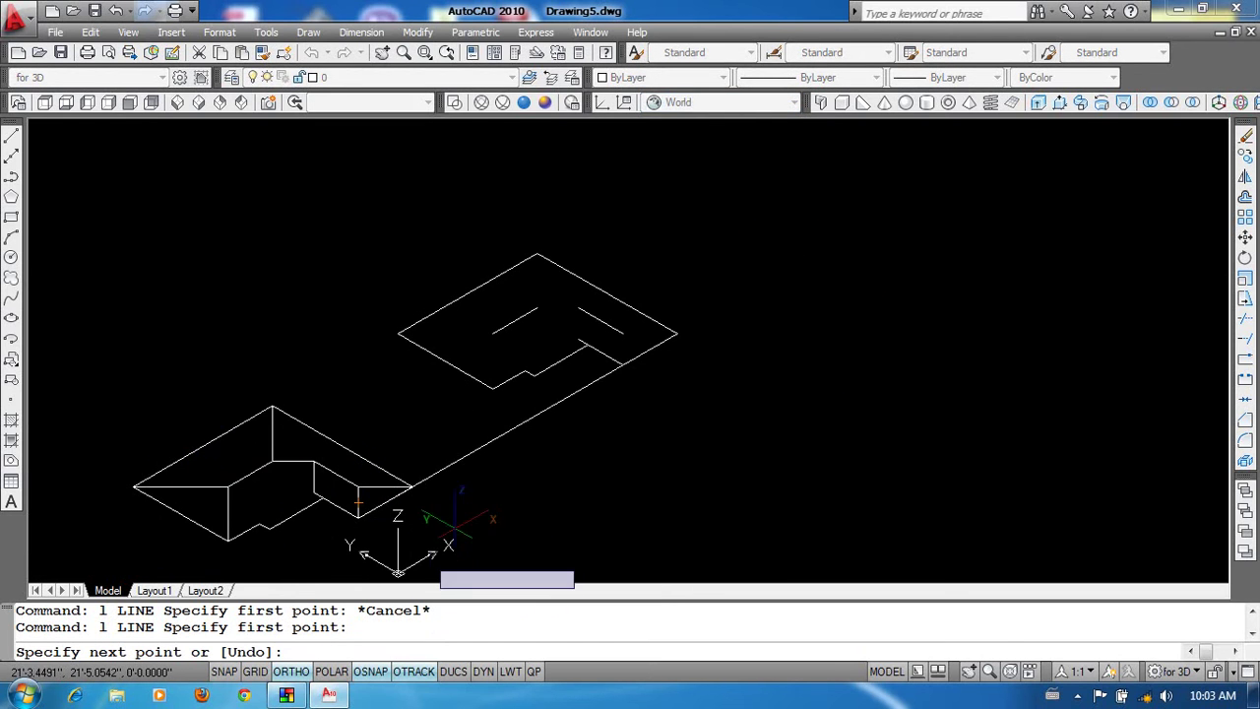
pyautogui.scroll(3, 728, 325)
pyautogui.write('@111<0<25')
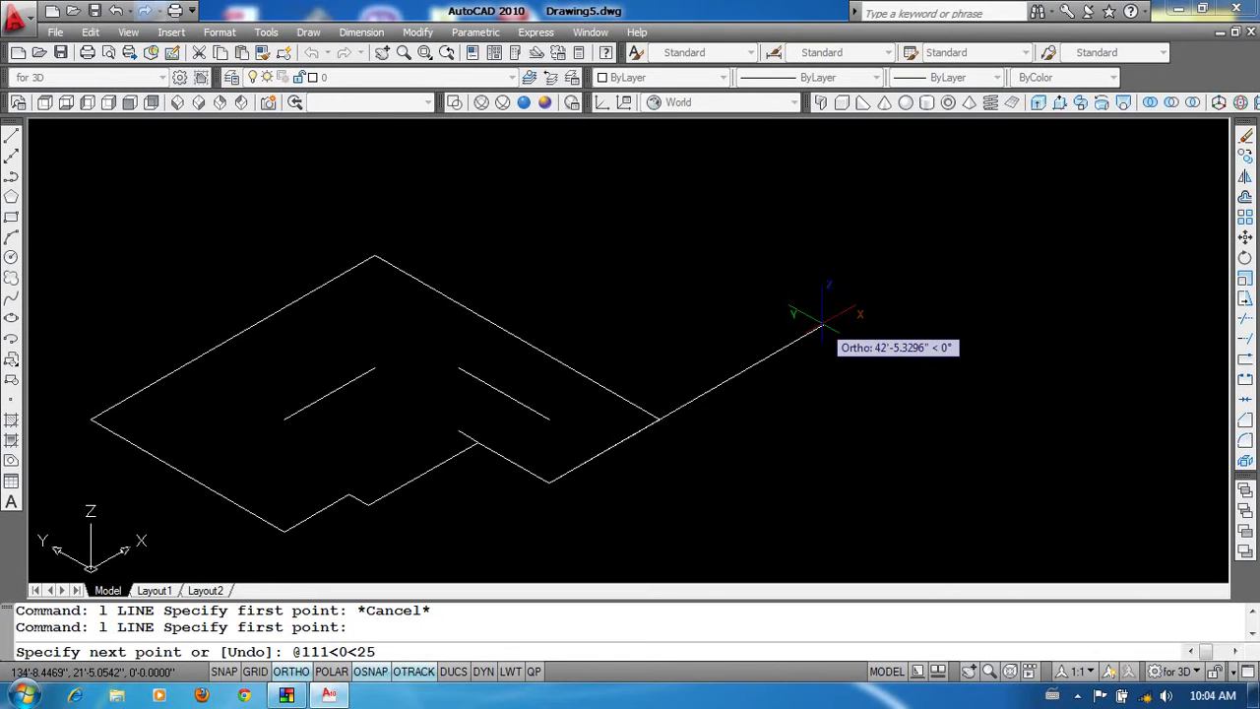
pyautogui.press('Return')
pyautogui.press('Return')
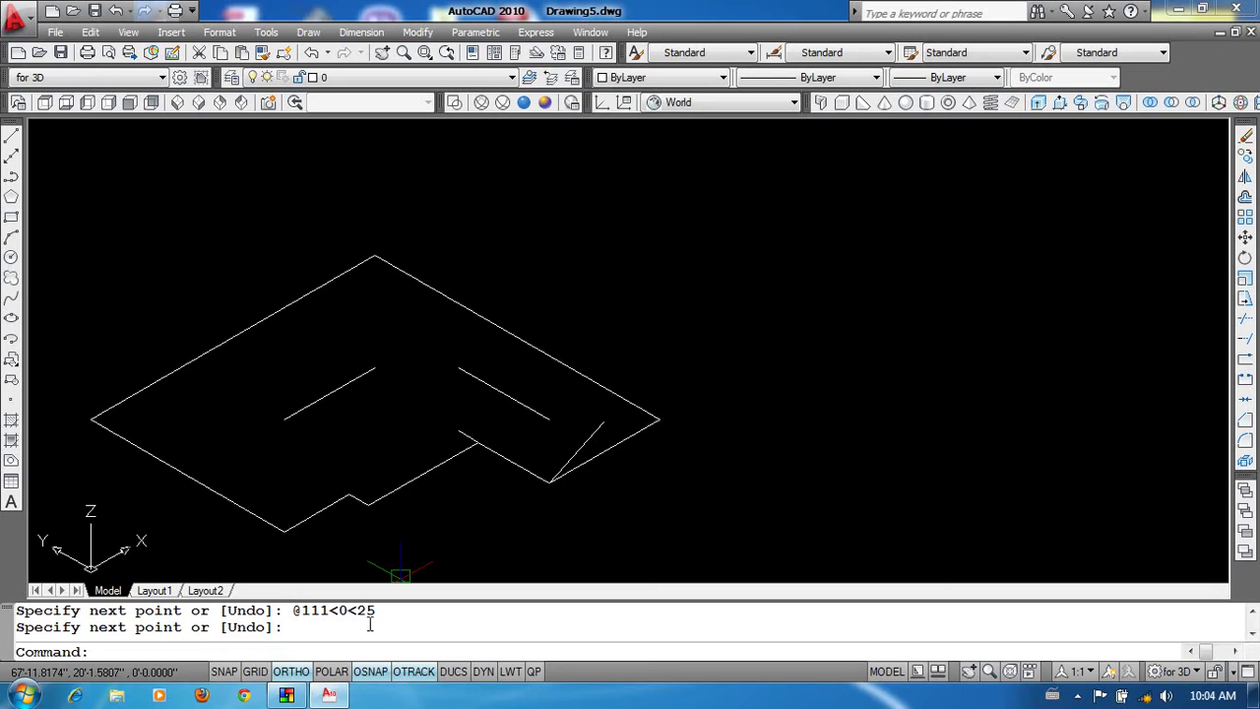
pyautogui.moveTo(319, 618); pyautogui.dragTo(293, 603)
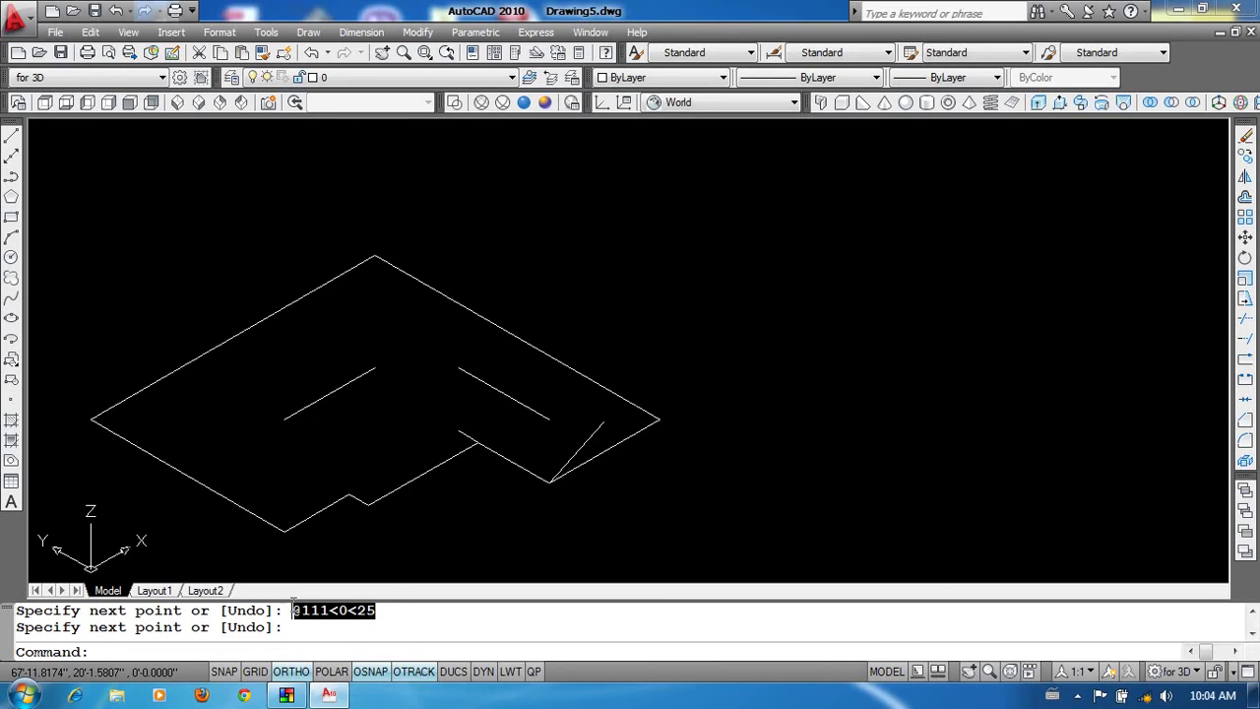
pyautogui.rightClick(303, 607)
pyautogui.click(349, 505)
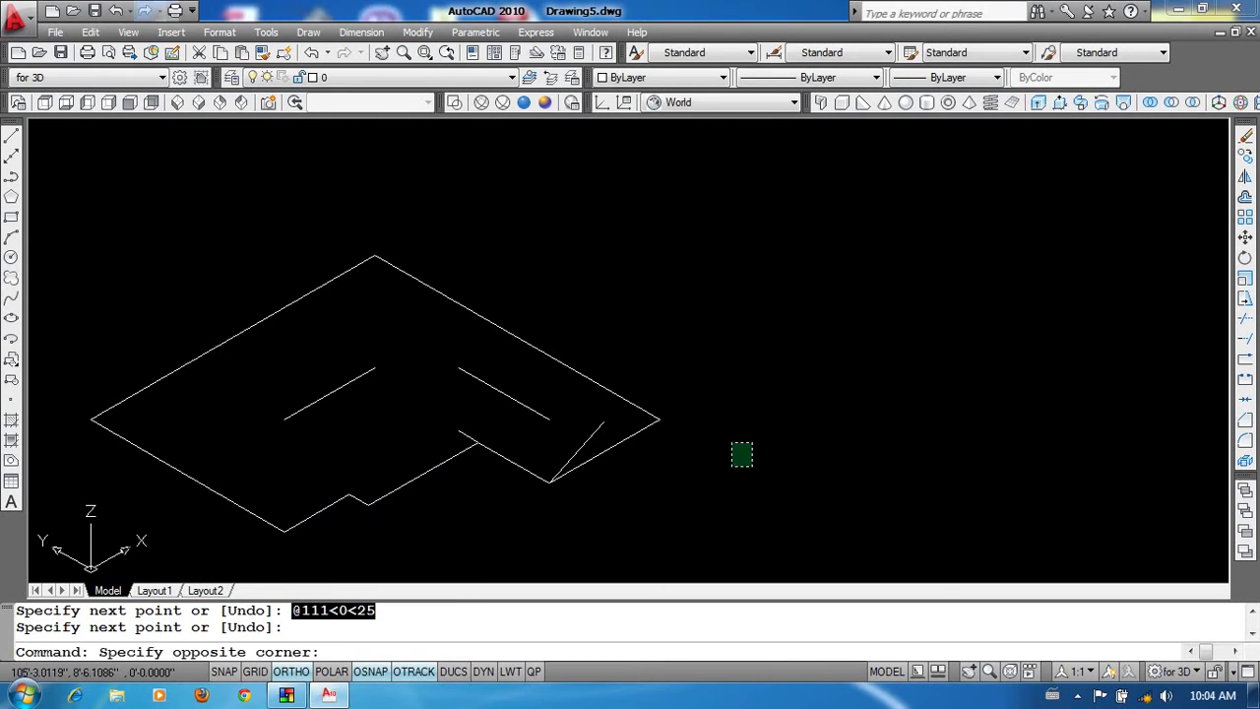
pyautogui.click(703, 500)
pyautogui.hotkey('ctrl', 'v')
pyautogui.click(620, 478)
pyautogui.write('sc')
pyautogui.press('Return')
pyautogui.click(622, 480)
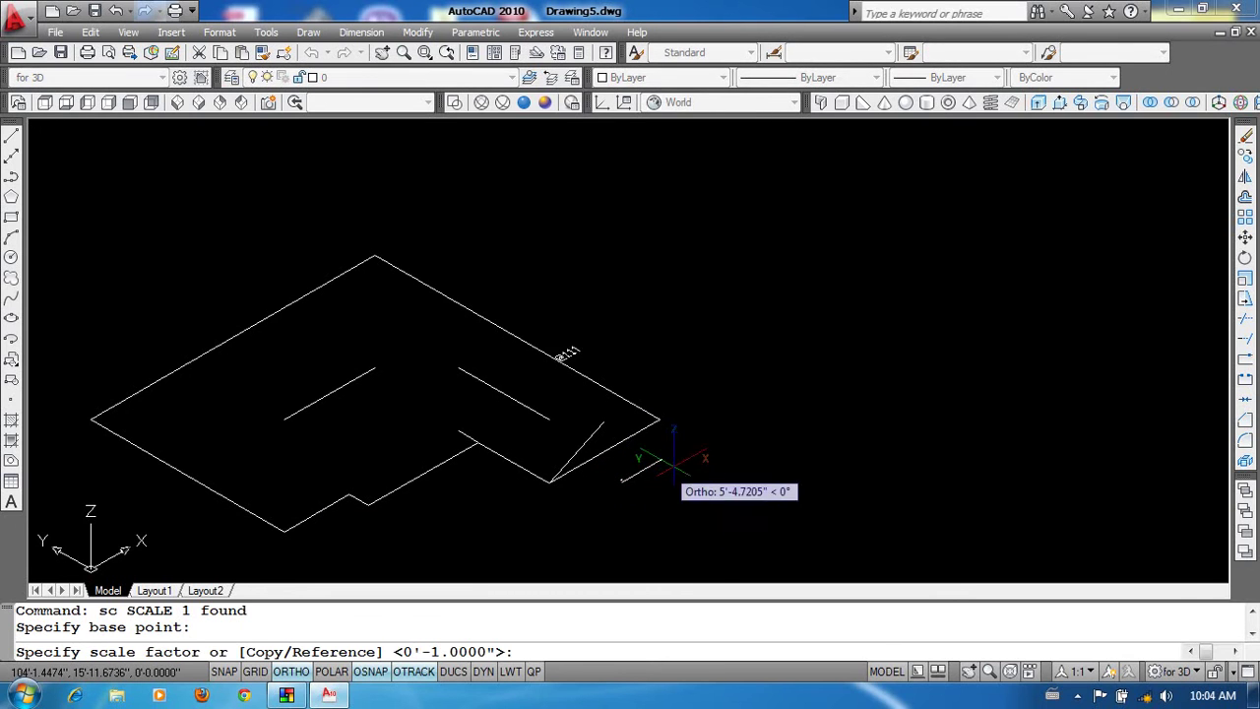
pyautogui.click(686, 433)
pyautogui.press('Return')
pyautogui.press('Escape')
pyautogui.write('m')
pyautogui.press('Return')
pyautogui.click(663, 283)
pyautogui.click(547, 218)
pyautogui.press('Return')
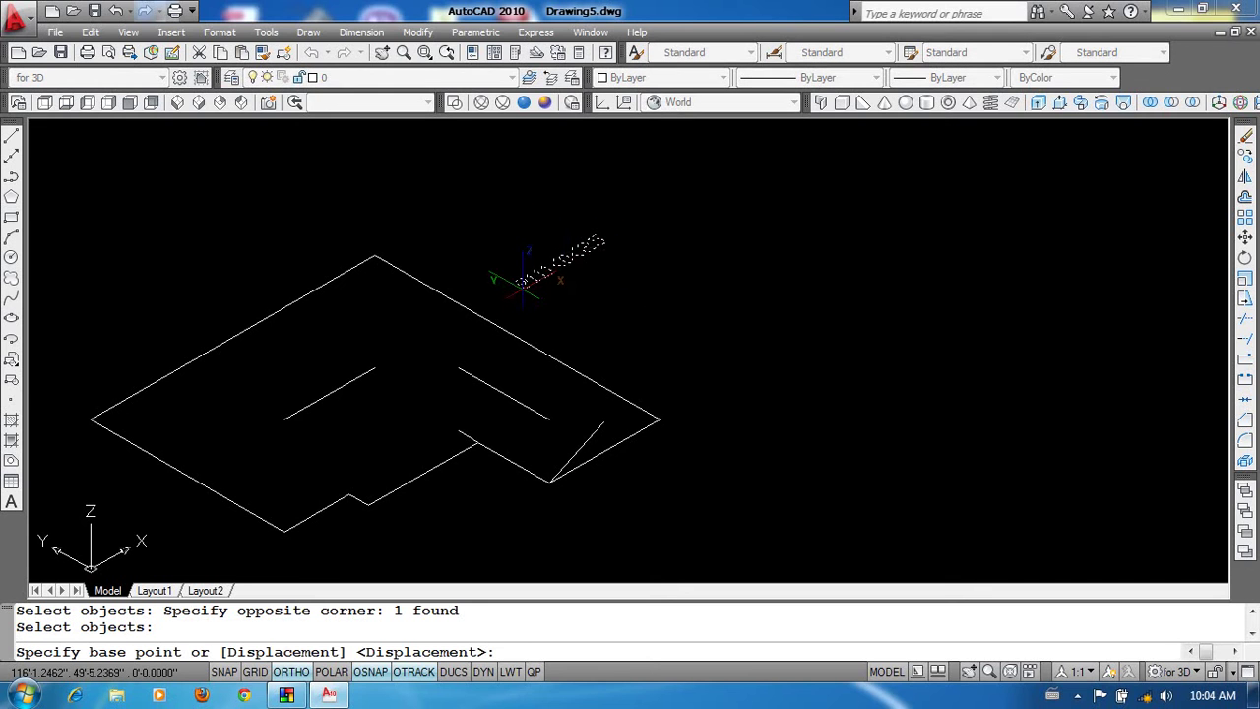
pyautogui.click(521, 280)
pyautogui.scroll(2, 654, 429)
pyautogui.click(574, 454)
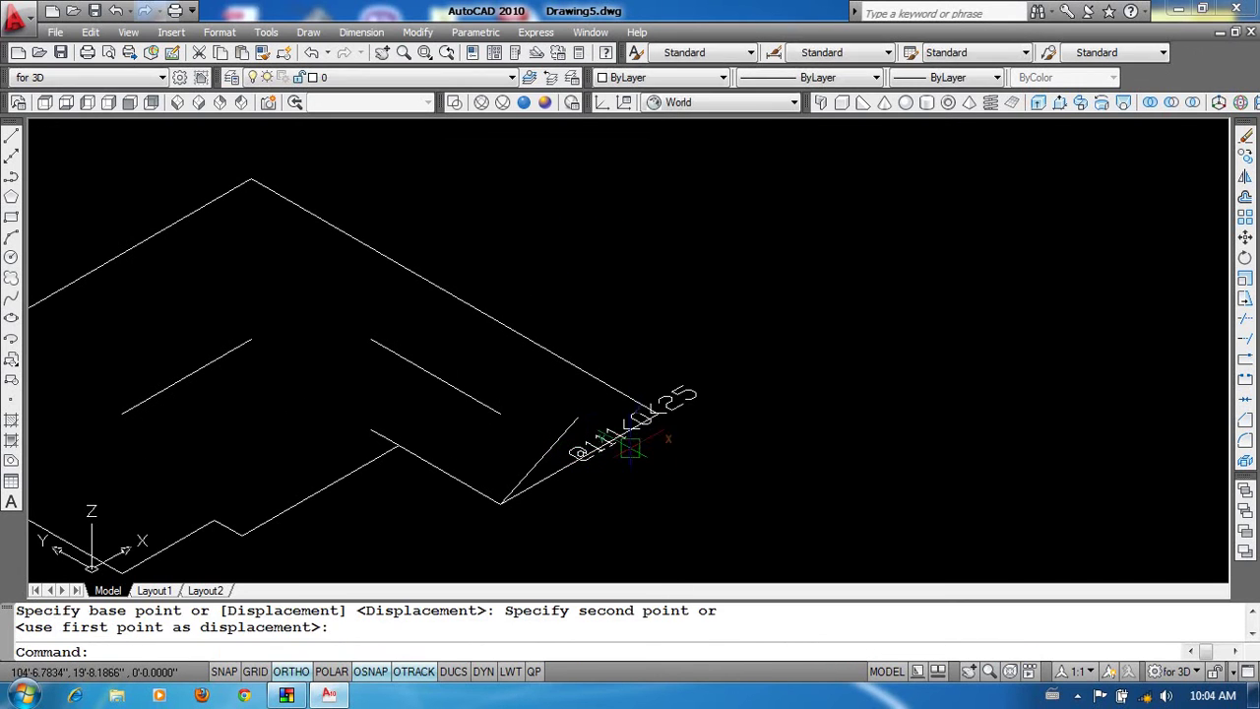
pyautogui.press('Return')
pyautogui.click(630, 425)
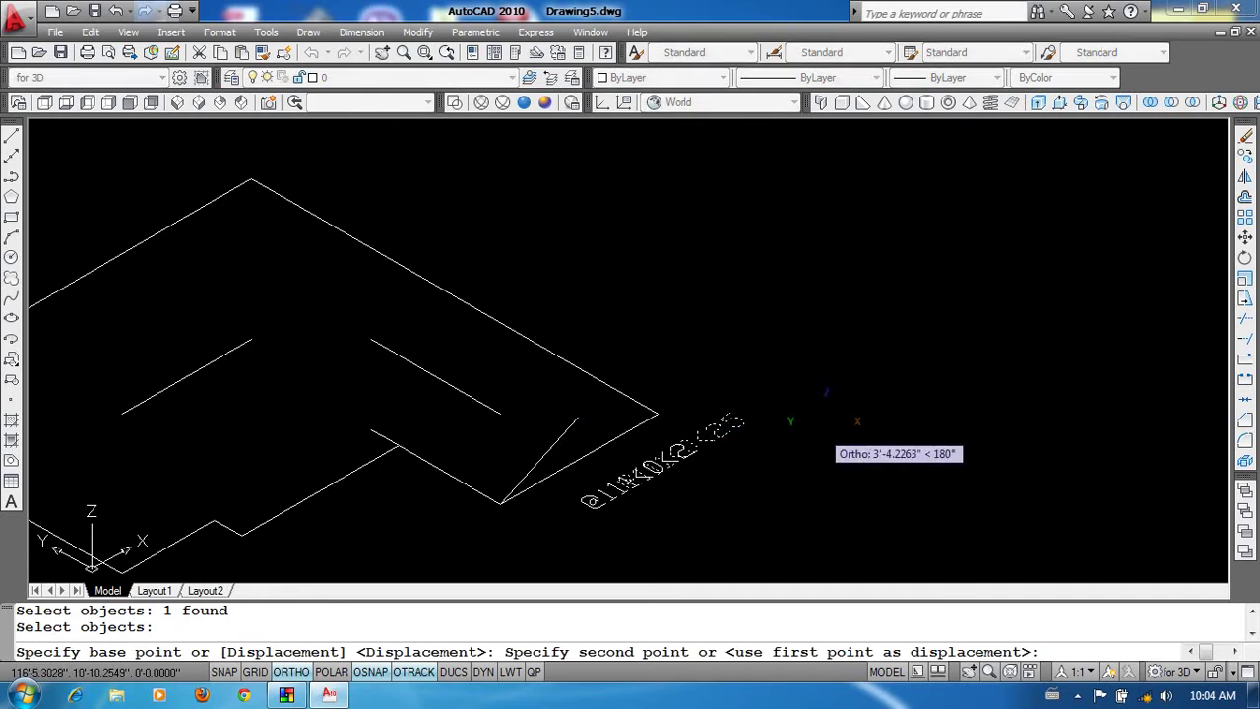
pyautogui.scroll(2, 650, 487)
pyautogui.click(606, 512)
pyautogui.scroll(2, 733, 467)
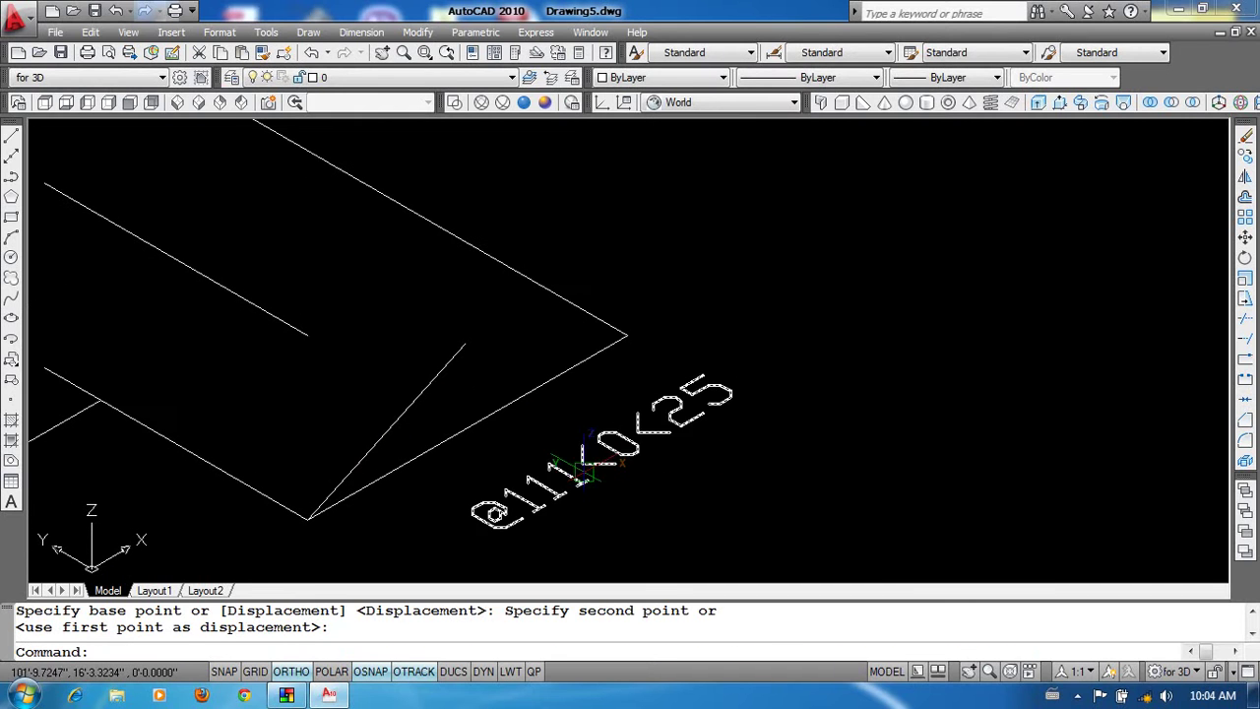
pyautogui.click(585, 463)
pyautogui.doubleClick(586, 462)
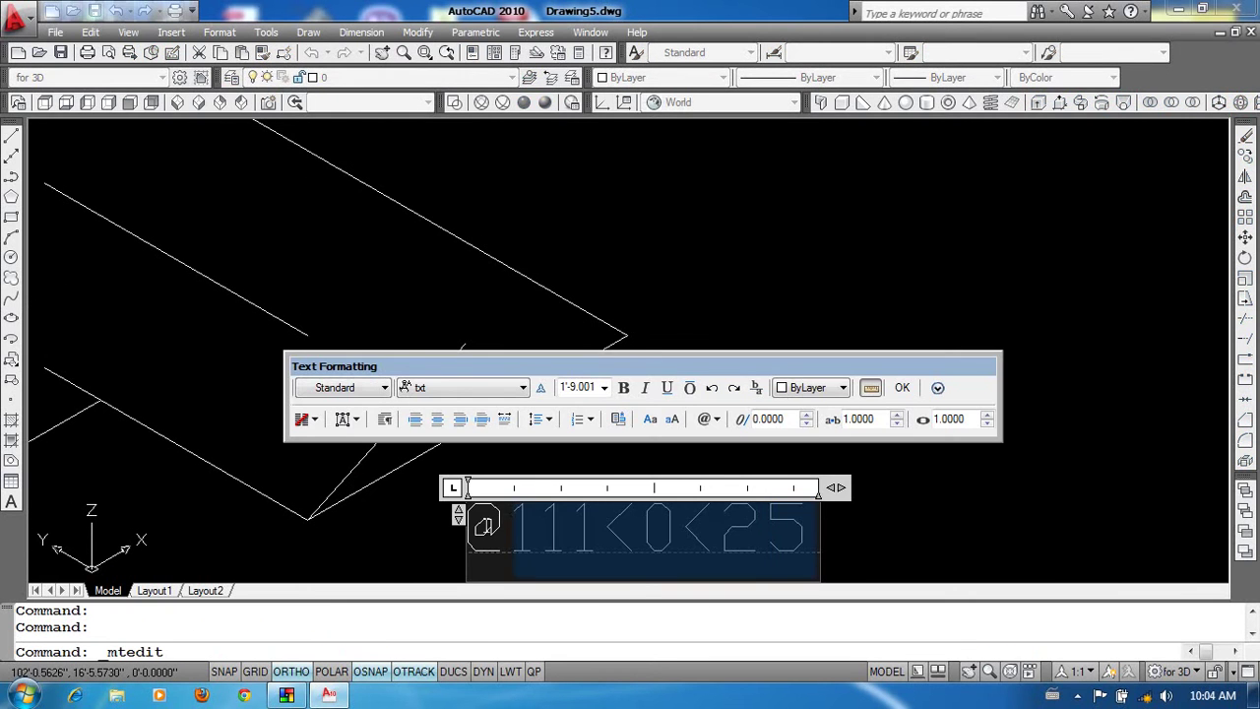
pyautogui.click(492, 386)
pyautogui.write('t')
pyautogui.scroll(-2, 486, 448)
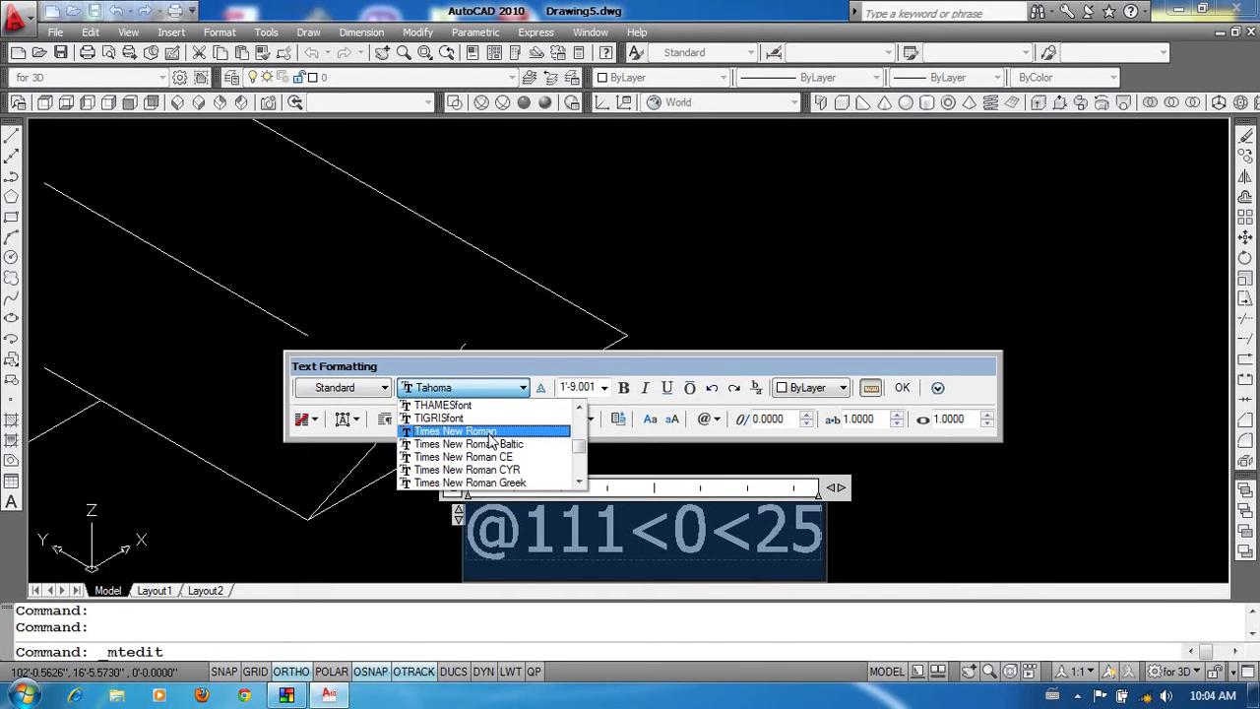
pyautogui.click(461, 432)
pyautogui.click(902, 388)
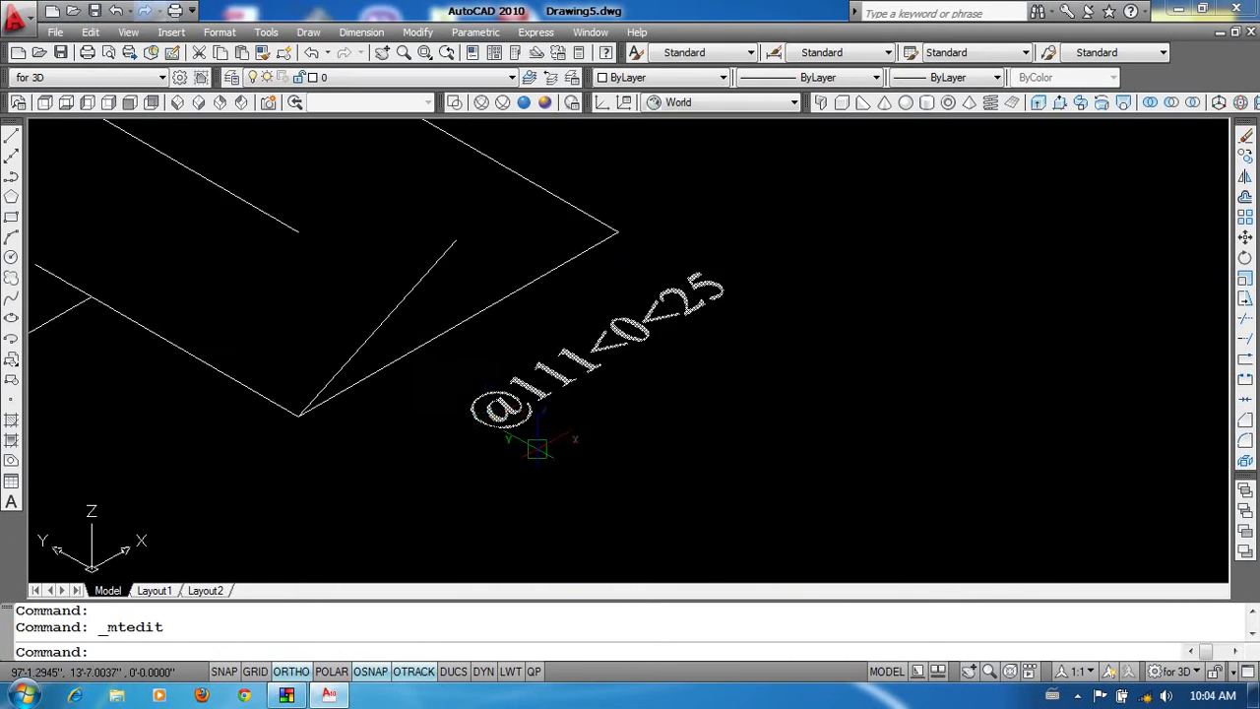
pyautogui.scroll(2, 477, 394)
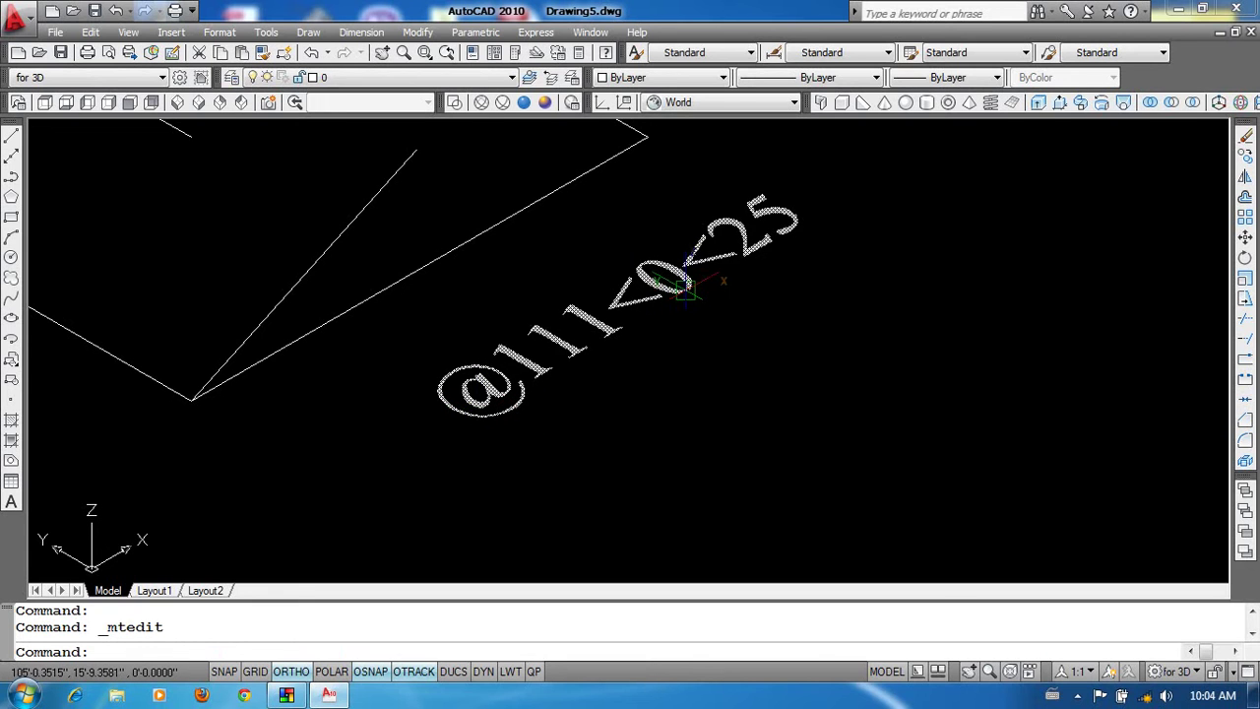
pyautogui.scroll(-3, 755, 285)
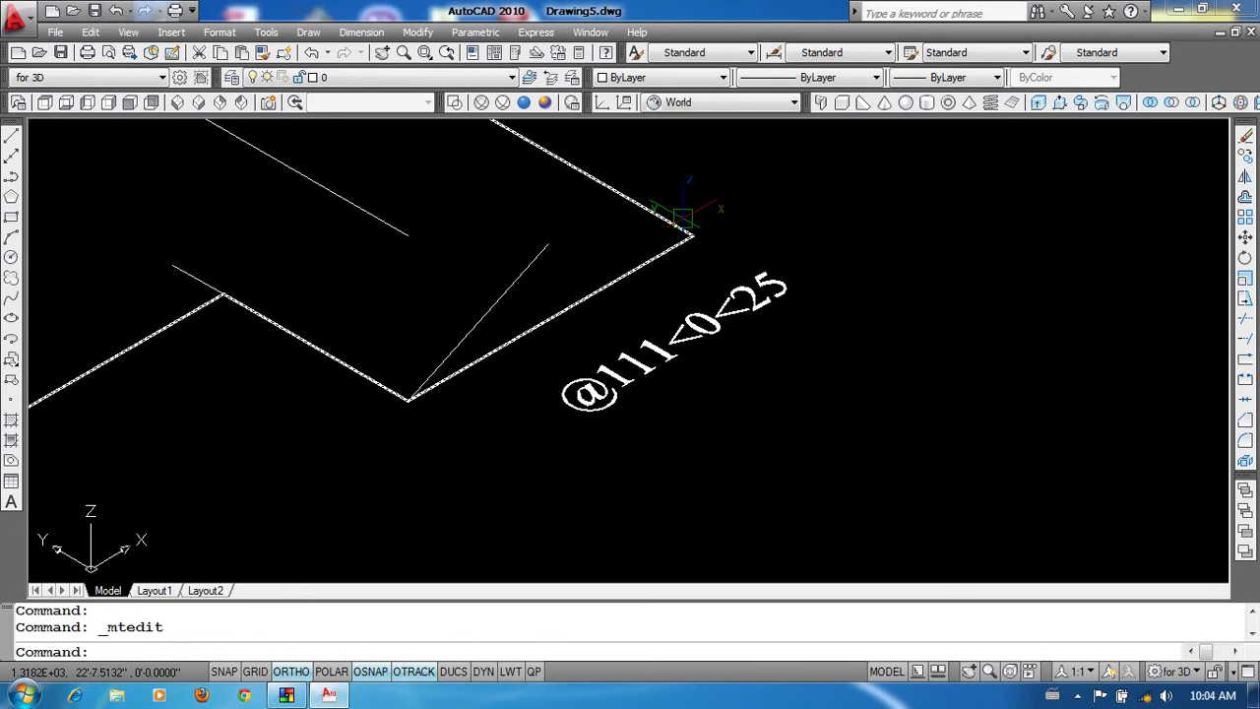
# Mirror the sloped line about the midpoint of the short wing's end eave, keeping the source line.
pyautogui.scroll(1, 617, 380)
pyautogui.write('mi')
pyautogui.press('Return')
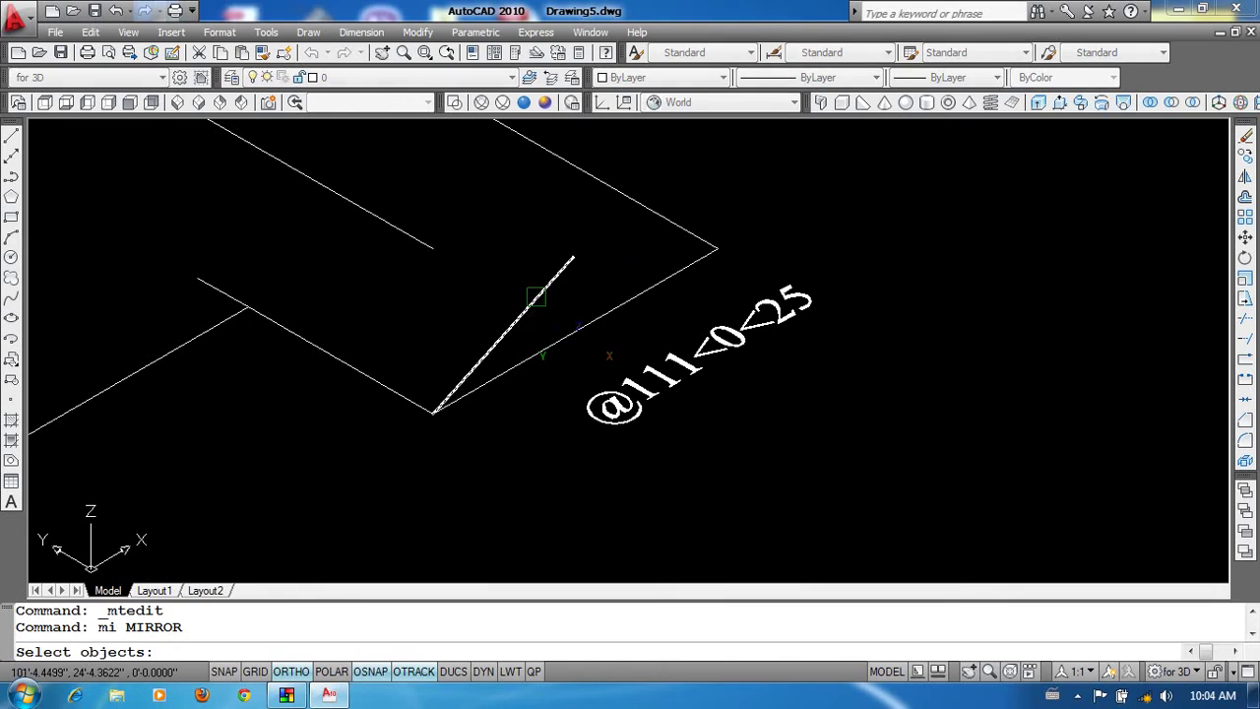
pyautogui.click(556, 276)
pyautogui.press('Return')
pyautogui.click(574, 331)
pyautogui.click(843, 442)
pyautogui.press('Return')
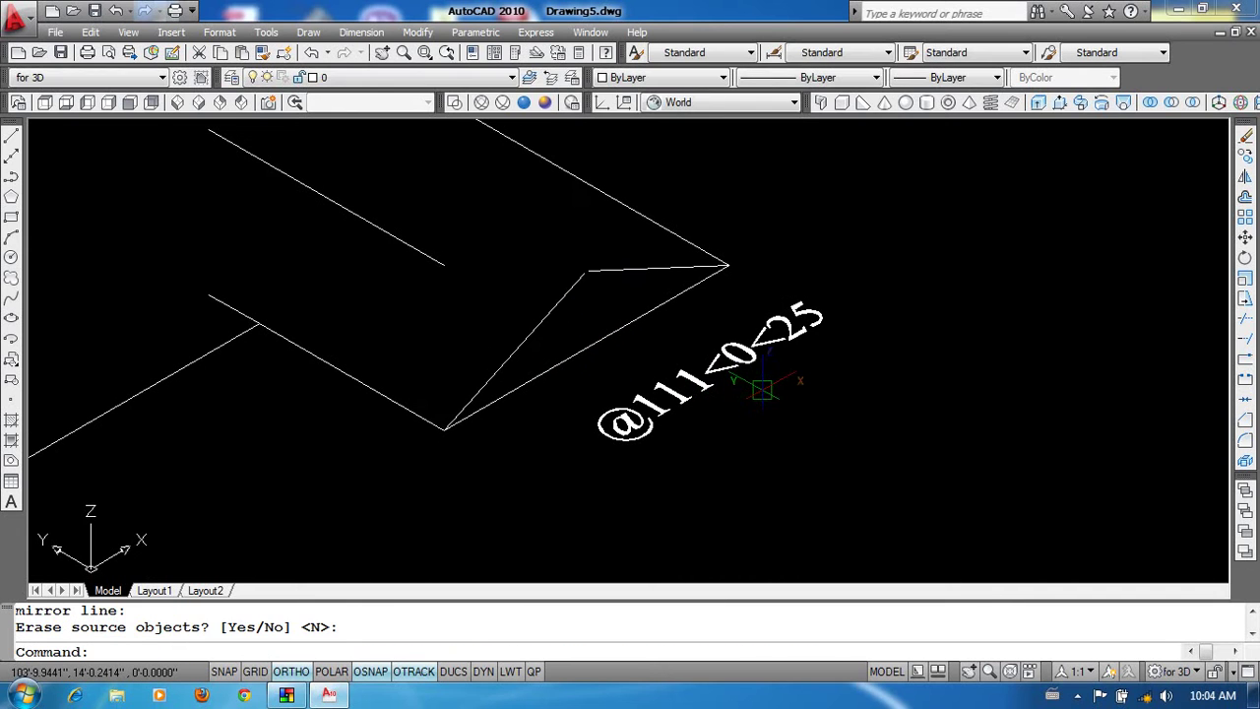
# Join the upper ends of the two sloped lines with a fillet of radius 0.
pyautogui.write('f')
pyautogui.press('Return')
pyautogui.write('r')
pyautogui.press('Return')
pyautogui.write('0')
pyautogui.press('Return')
pyautogui.click(581, 280)
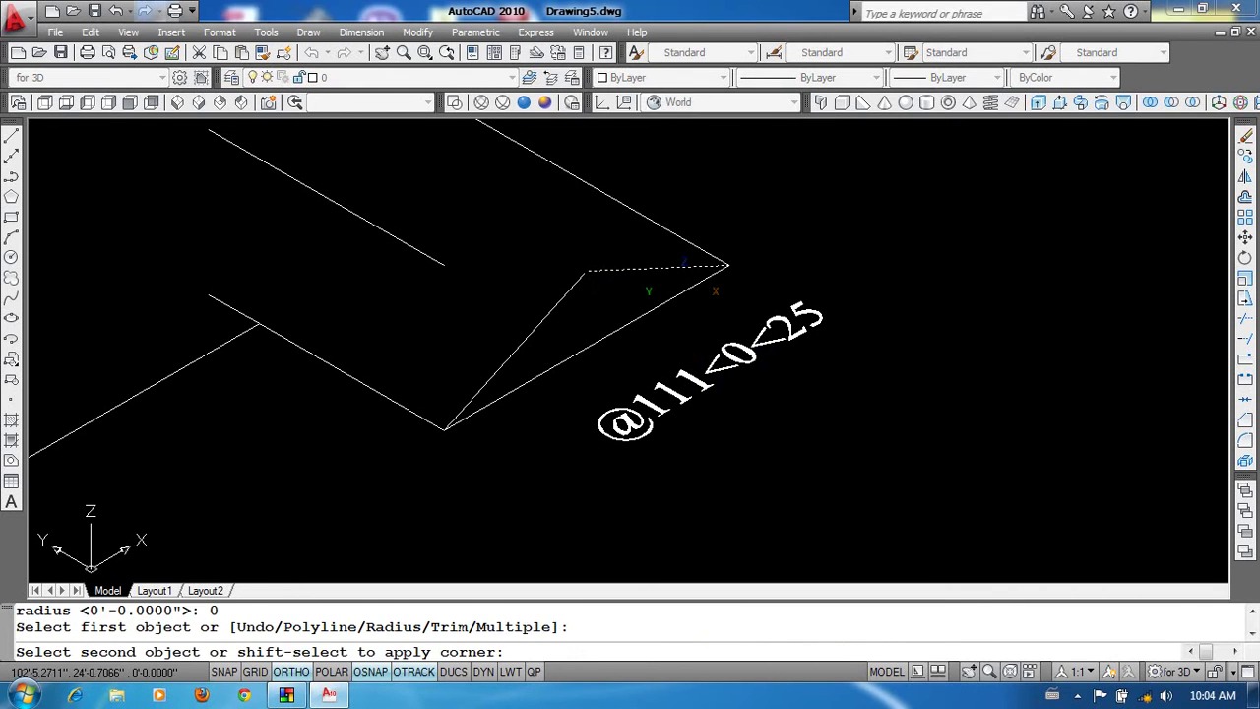
pyautogui.click(645, 269)
# Move the short wing's ridge vertically from the end eave's midpoint to the apex of the sloped lines.
pyautogui.write('m')
pyautogui.press('Return')
pyautogui.click(427, 313)
pyautogui.click(331, 203)
pyautogui.press('Return')
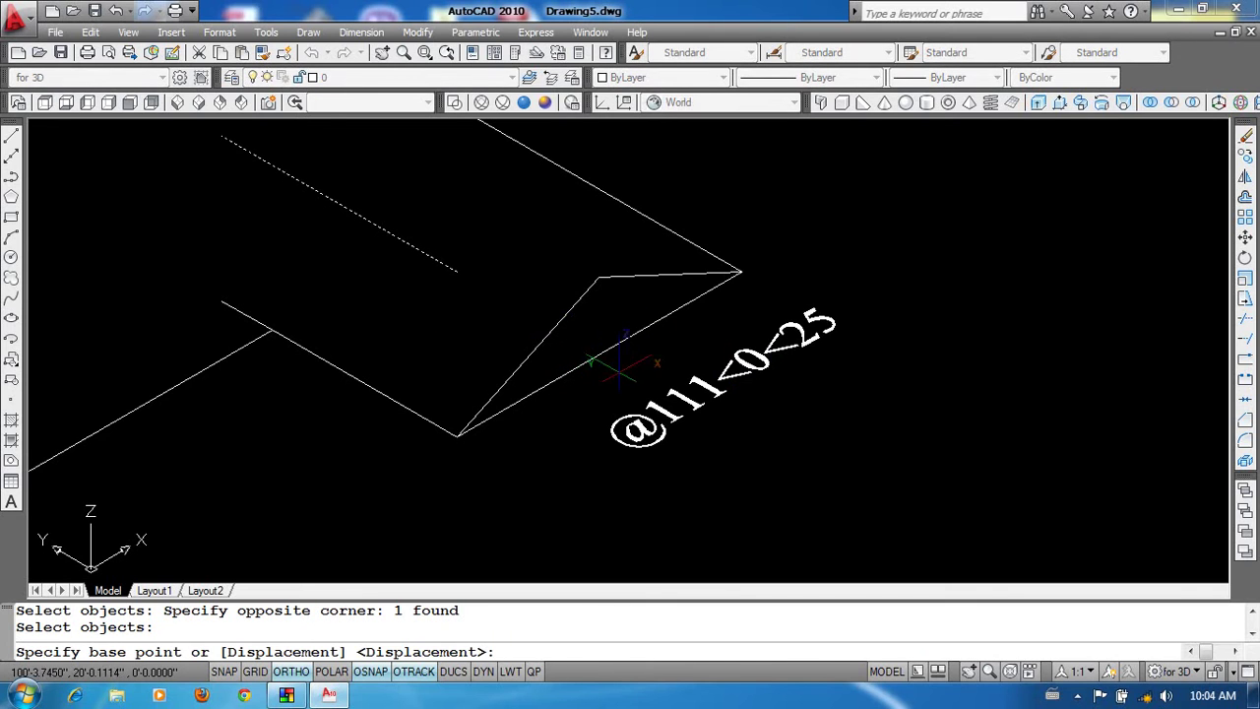
pyautogui.click(598, 354)
pyautogui.click(599, 277)
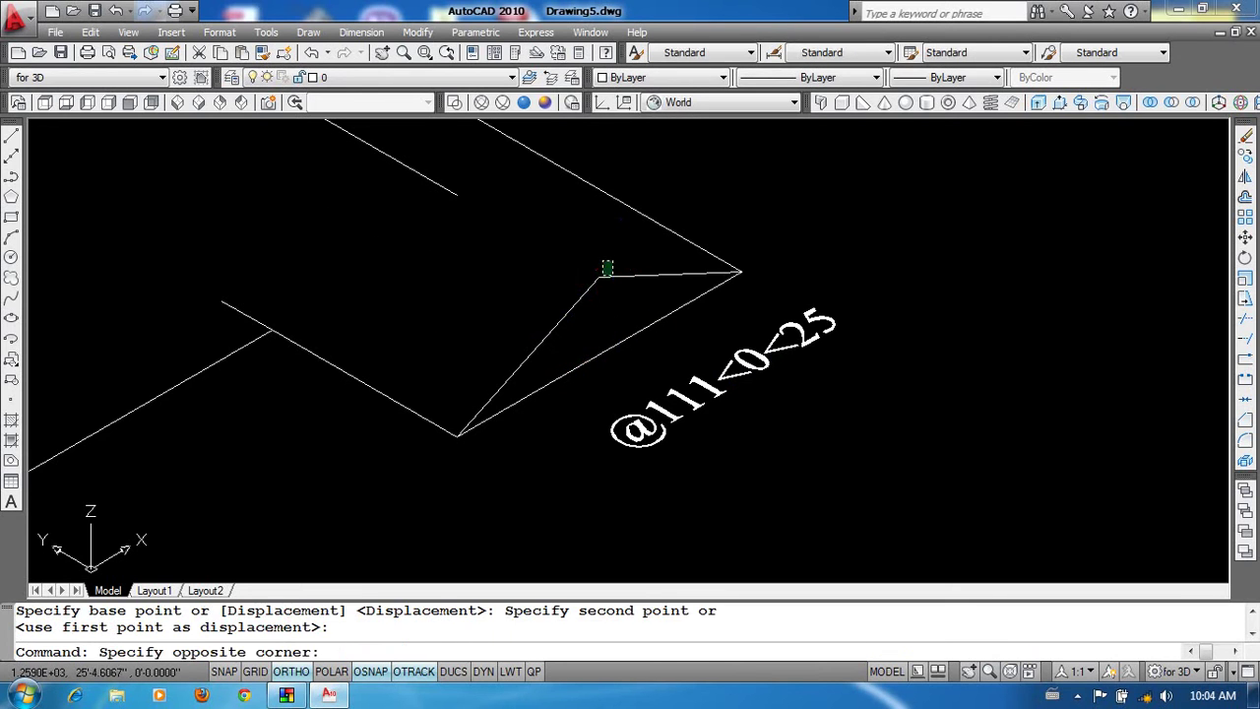
# Try stretching the sloped lines' apex to the raised ridge end, and undo the ridge's move.
pyautogui.click(604, 247)
pyautogui.click(571, 315)
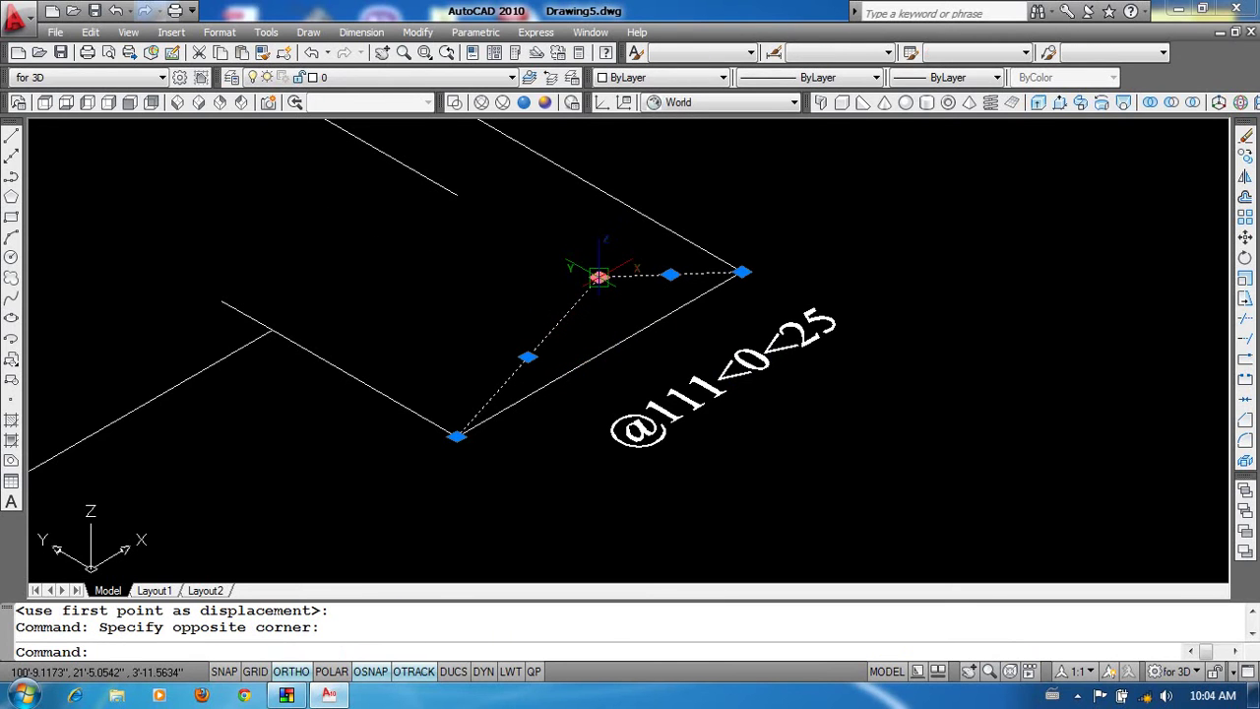
pyautogui.click(598, 277)
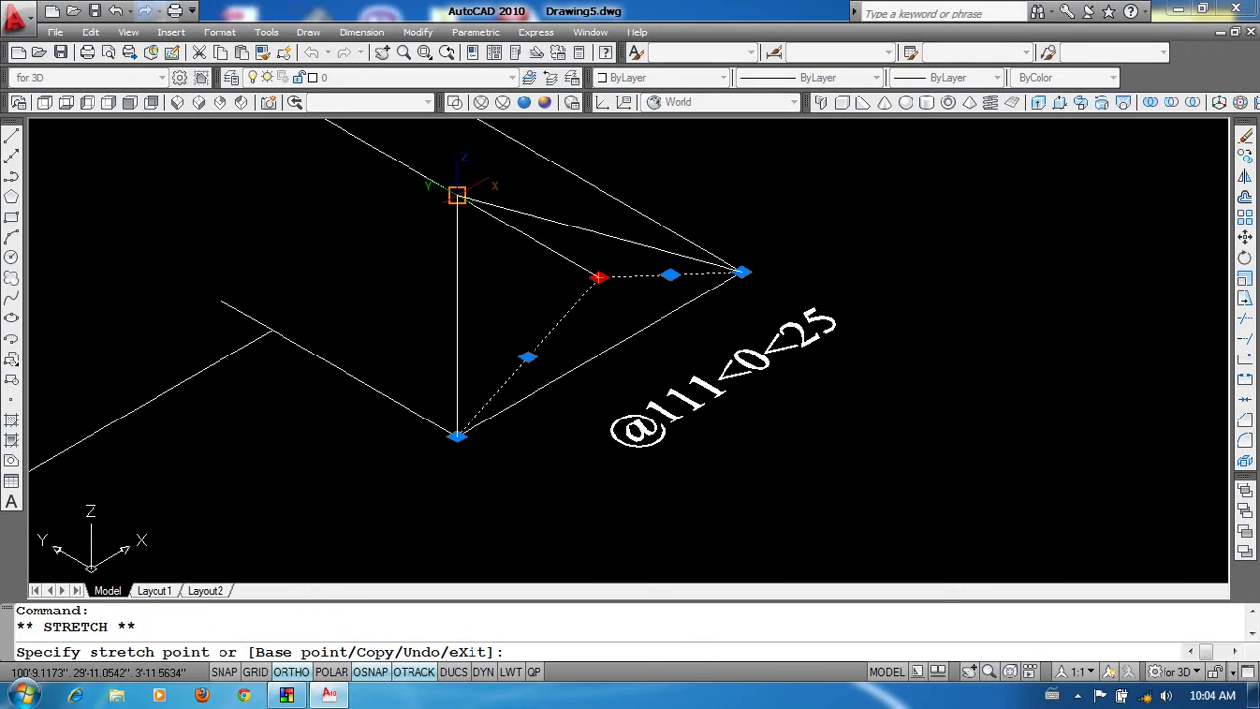
pyautogui.press('Escape')
pyautogui.press('Escape')
pyautogui.write('u')
pyautogui.press('Return')
pyautogui.press('Return')
# Raise the short wing's ridge by moving it from the end eave's midpoint up to the sloped lines' apex.
pyautogui.write('m')
pyautogui.press('Return')
pyautogui.click(495, 312)
pyautogui.click(417, 240)
pyautogui.press('Return')
pyautogui.scroll(-2, 461, 276)
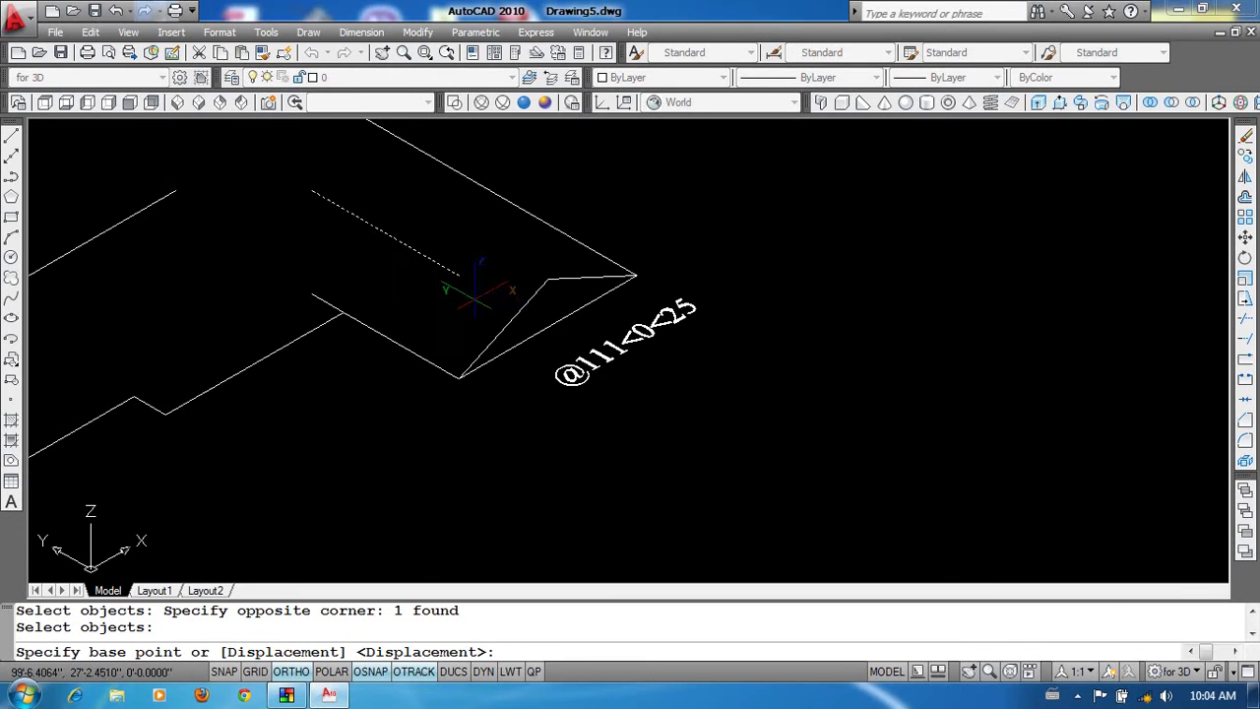
pyautogui.click(458, 273)
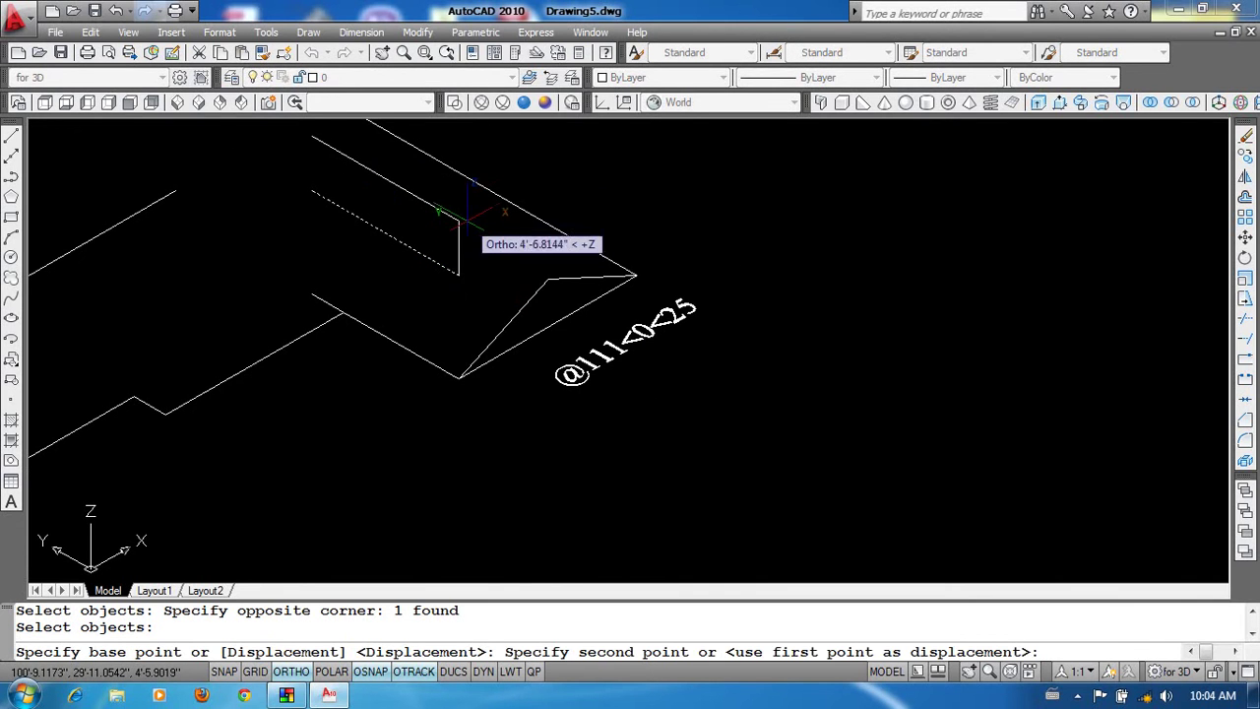
pyautogui.press('Escape')
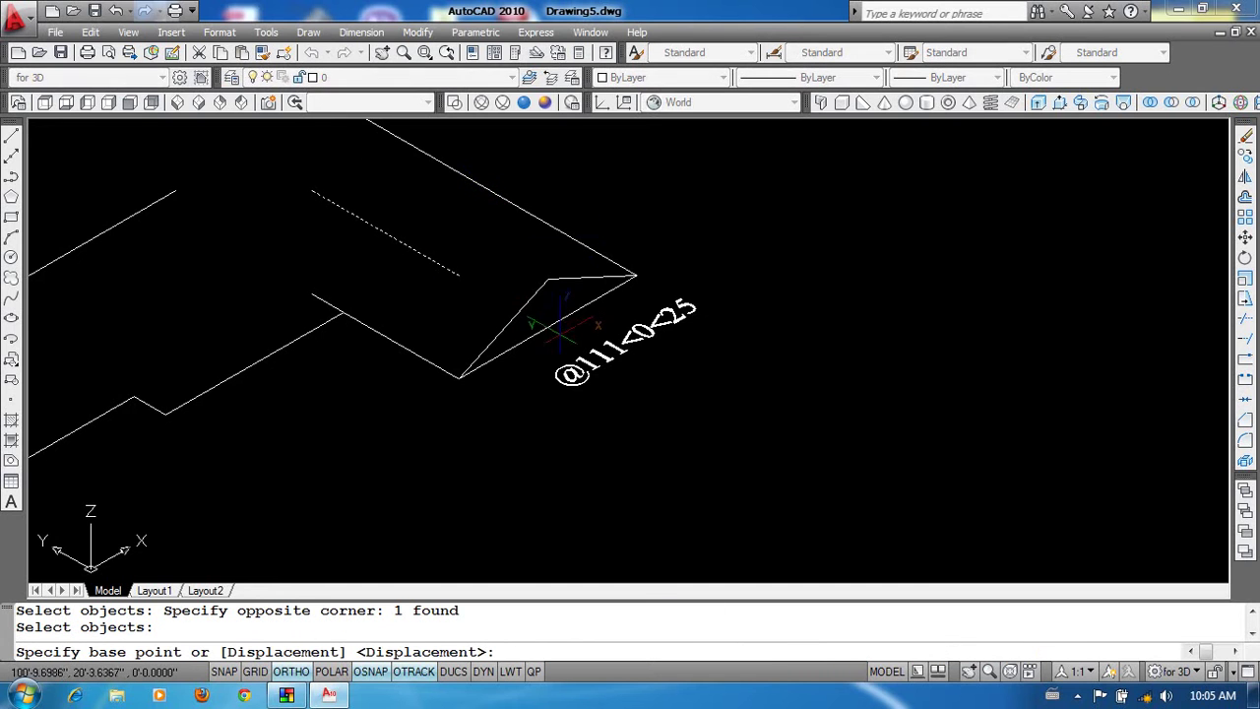
pyautogui.click(548, 324)
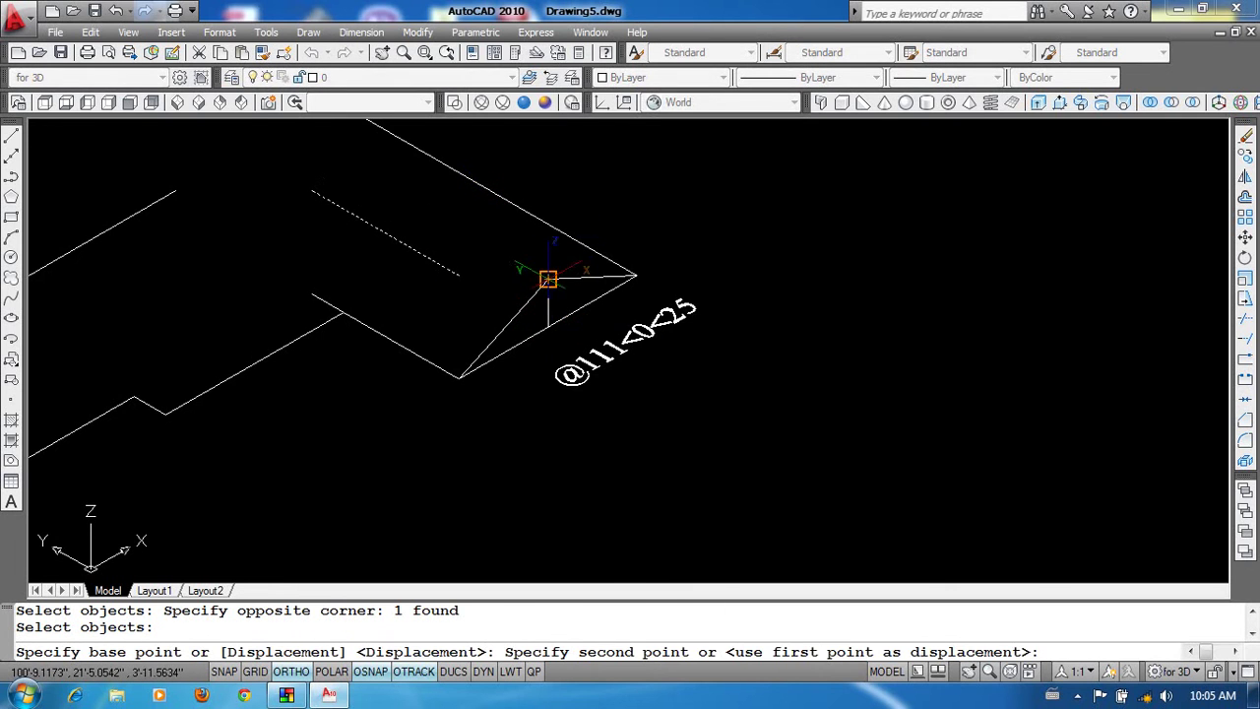
pyautogui.click(547, 279)
# Stretch the shared apex of the two sloped lines to the near end of the raised ridge, forming the hips.
pyautogui.scroll(3, 551, 275)
pyautogui.moveTo(557, 296); pyautogui.dragTo(513, 314)
pyautogui.click(539, 286)
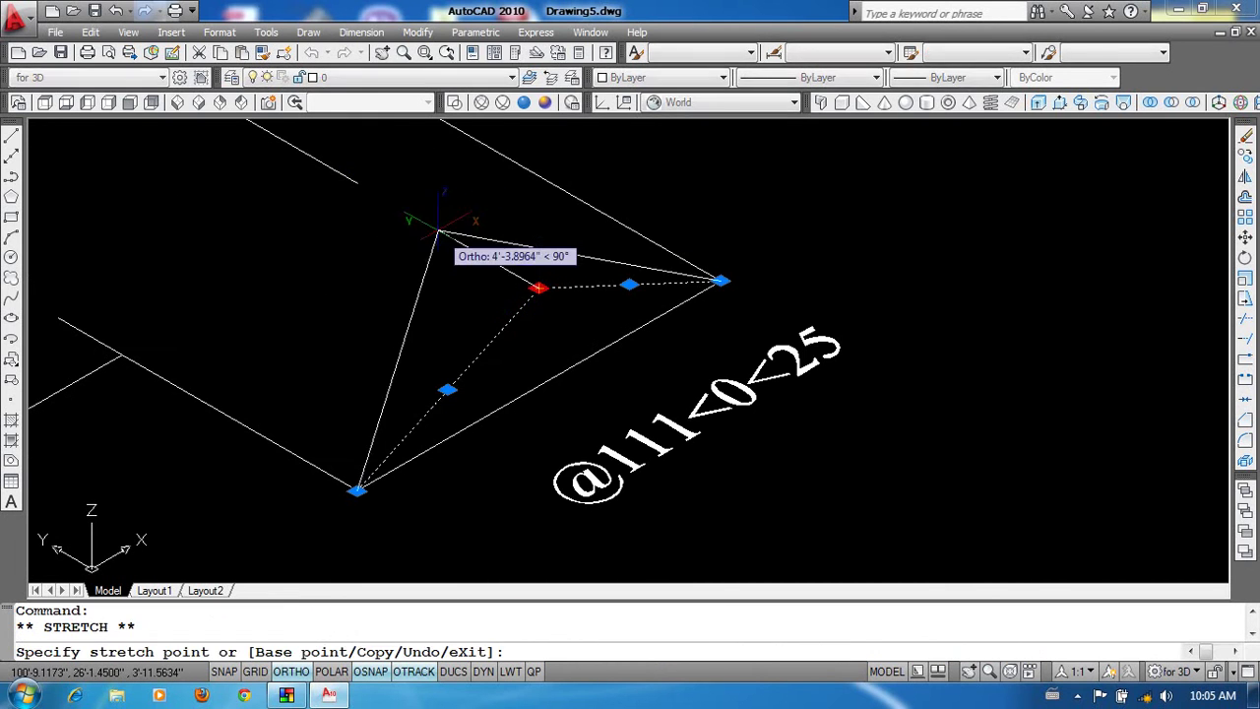
pyautogui.moveTo(538, 286); pyautogui.dragTo(653, 407, button='middle')
pyautogui.click(475, 302)
pyautogui.scroll(-2, 405, 384)
pyautogui.scroll(-2, 573, 330)
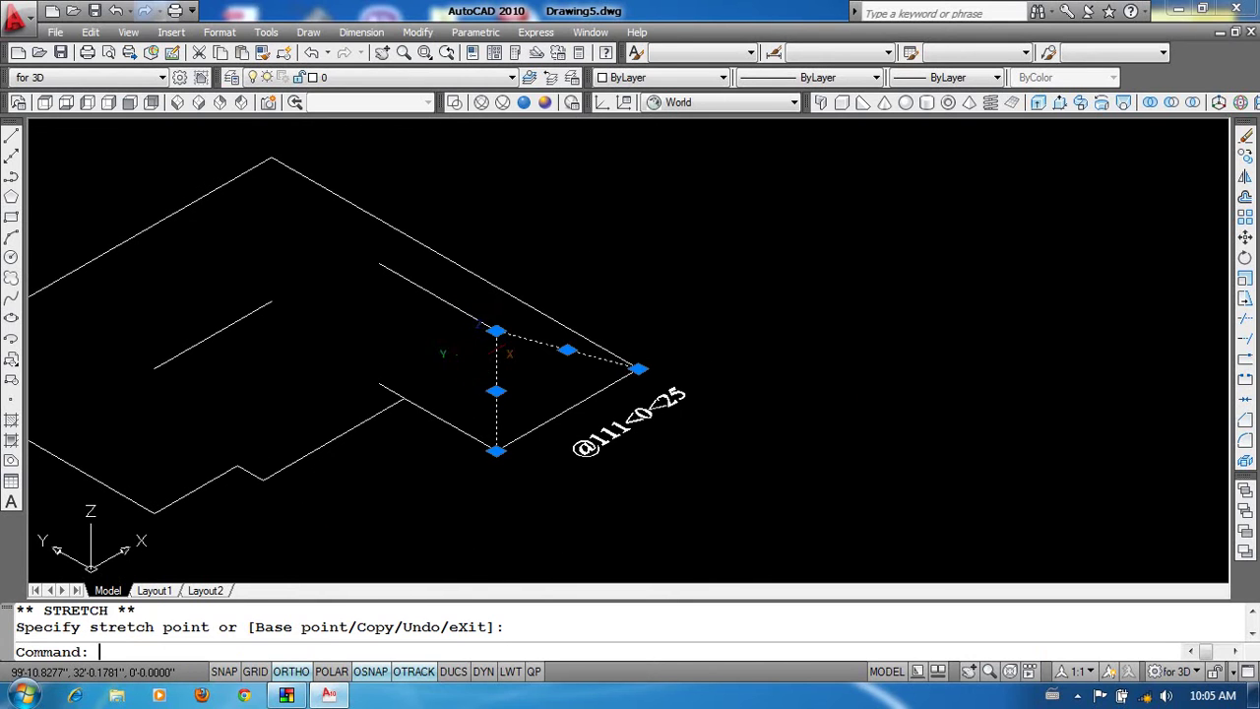
# Copy the short wing's front hip from its eave corner to the inner end of the wing's eave line as the valley.
pyautogui.press('Escape')
pyautogui.write('co')
pyautogui.press('Return')
pyautogui.click(497, 404)
pyautogui.press('Return')
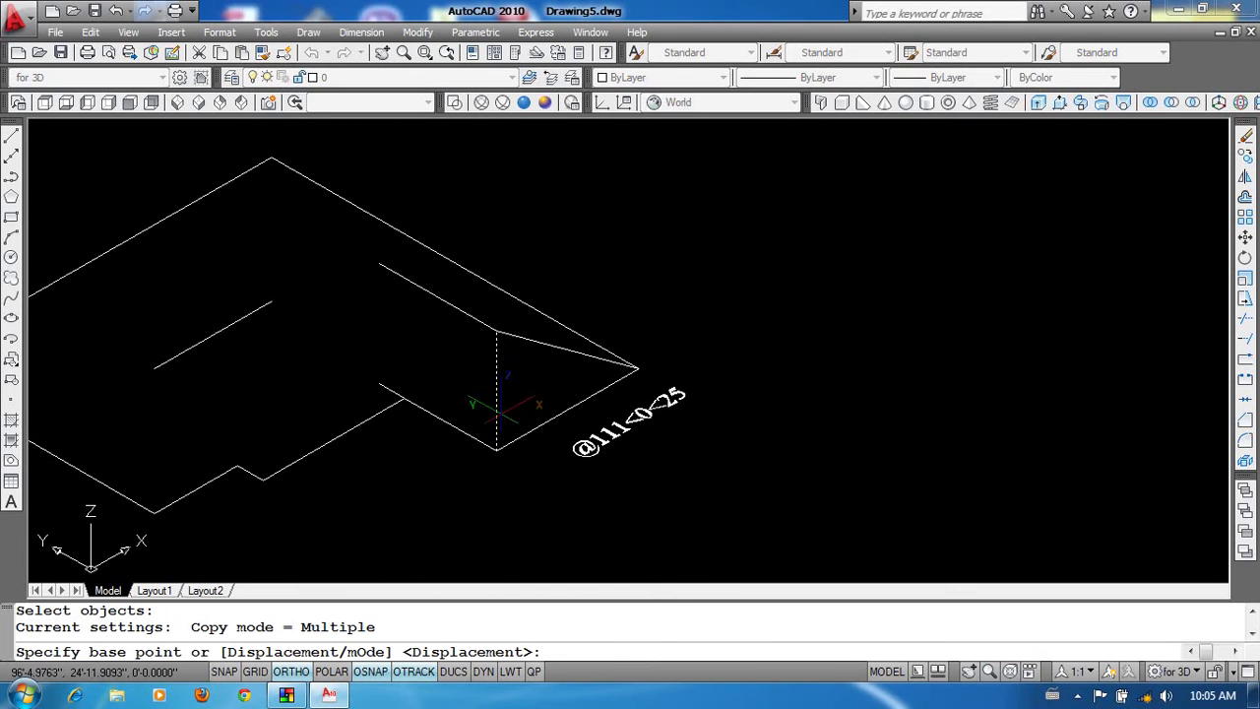
pyautogui.click(496, 449)
pyautogui.click(378, 382)
pyautogui.press('Return')
pyautogui.moveTo(420, 483); pyautogui.dragTo(506, 428, button='middle')
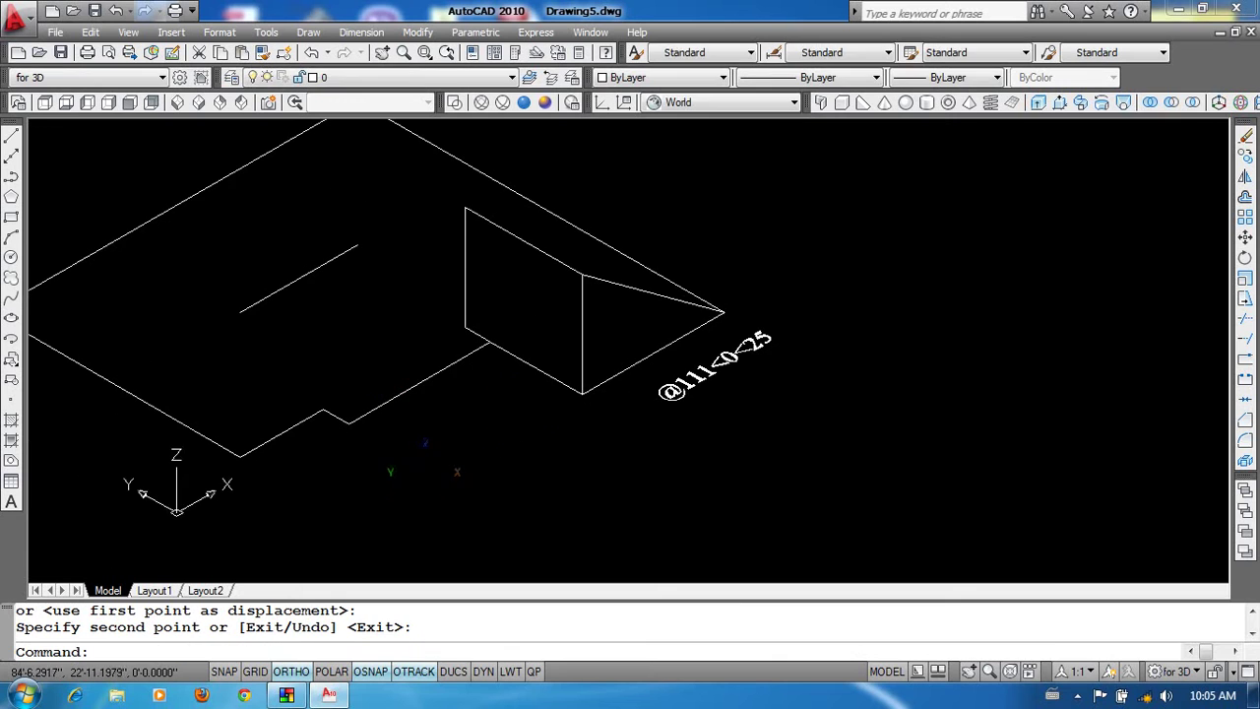
pyautogui.moveTo(157, 495); pyautogui.dragTo(258, 487, button='middle')
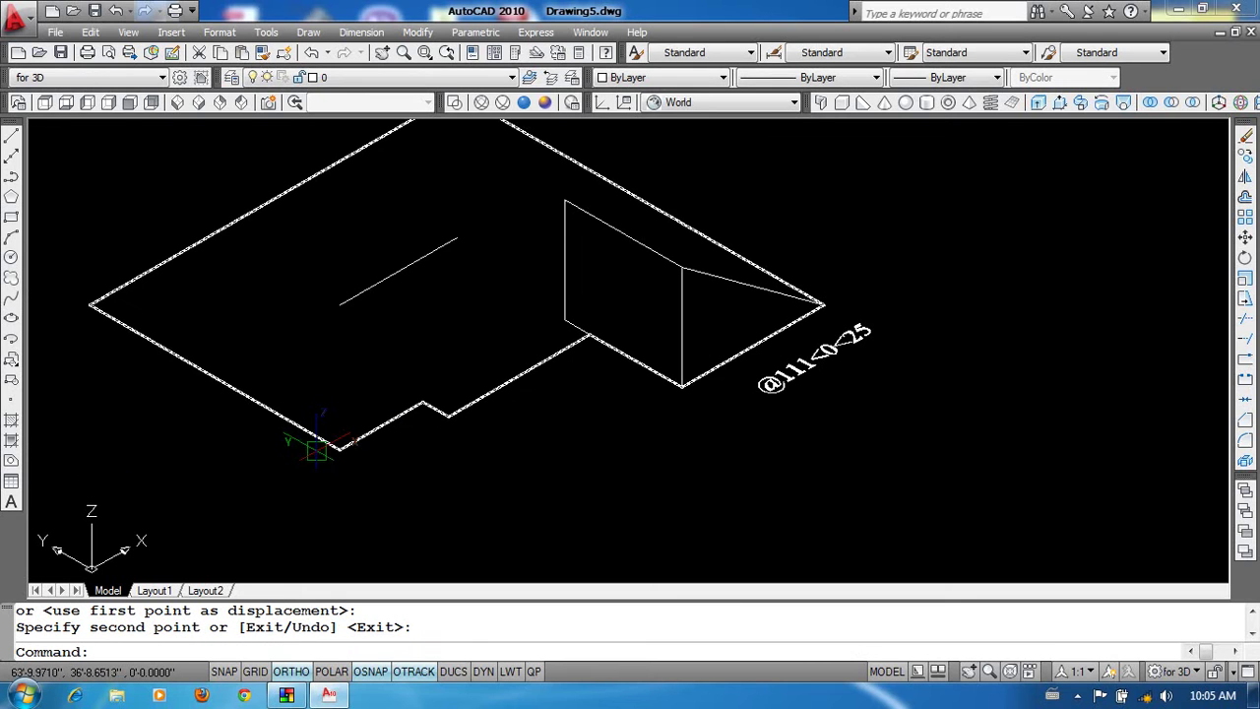
pyautogui.moveTo(305, 375); pyautogui.dragTo(333, 377, button='middle')
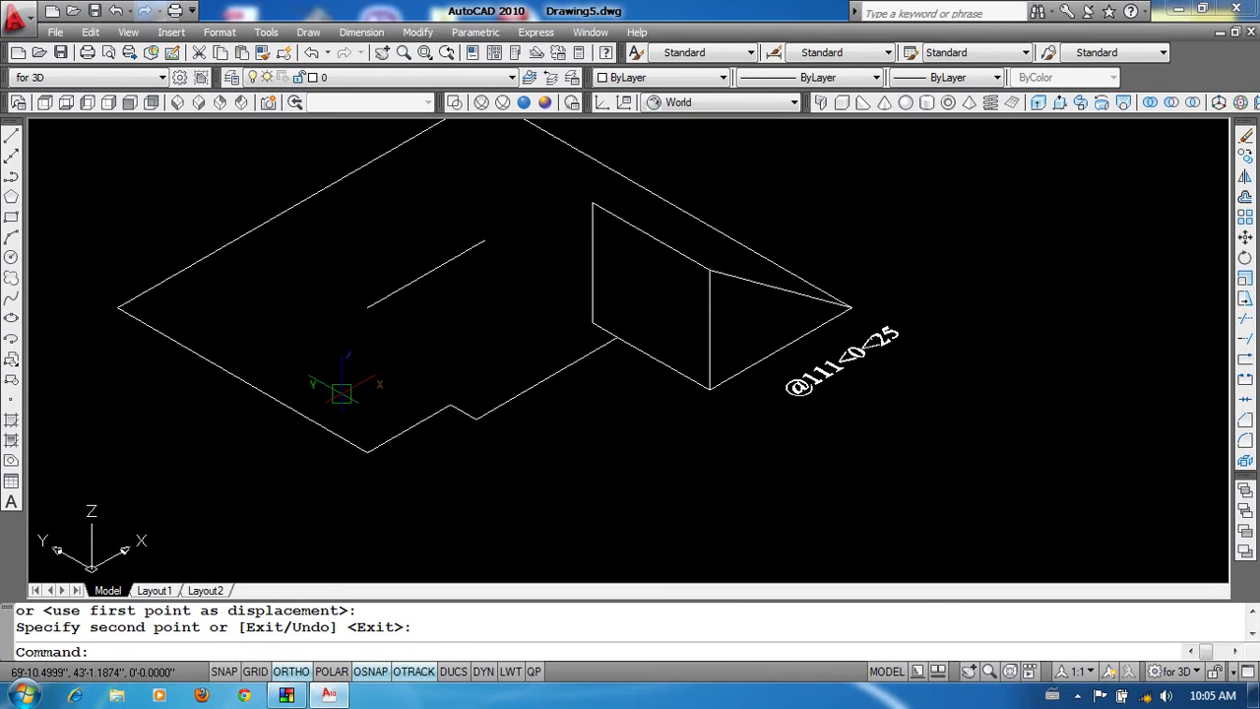
pyautogui.write('l')
pyautogui.press('Return')
pyautogui.click(366, 452)
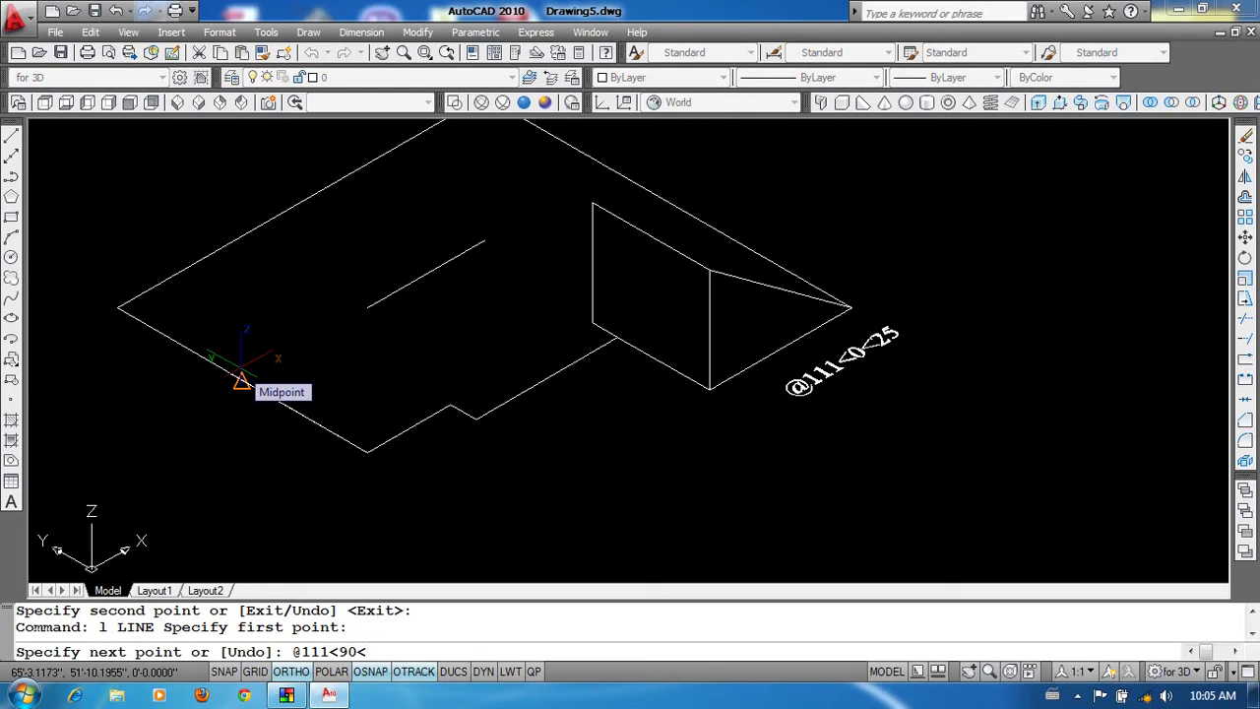
pyautogui.press('Return')
pyautogui.press('Return')
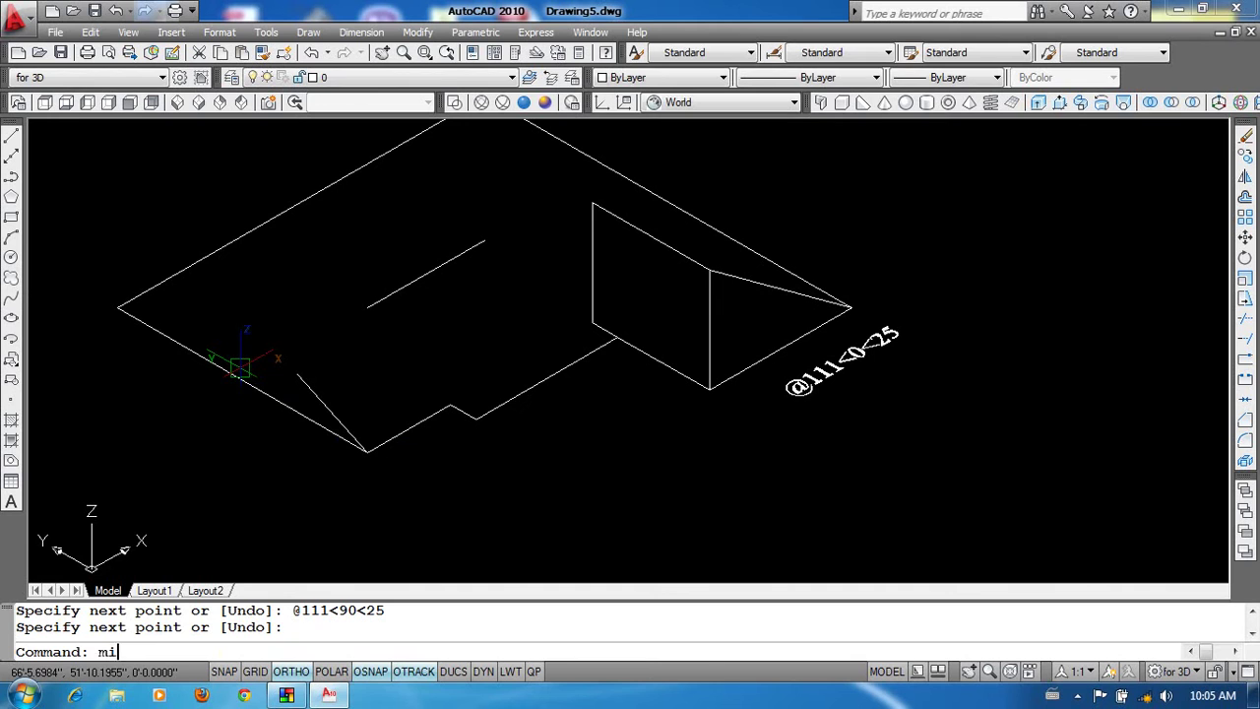
# Mirror the main wing's sloped line about the end eave's midpoint, keeping the original.
pyautogui.write('mi')
pyautogui.press('Return')
pyautogui.click(310, 387)
pyautogui.press('Return')
pyautogui.click(242, 379)
pyautogui.click(196, 475)
pyautogui.press('Return')
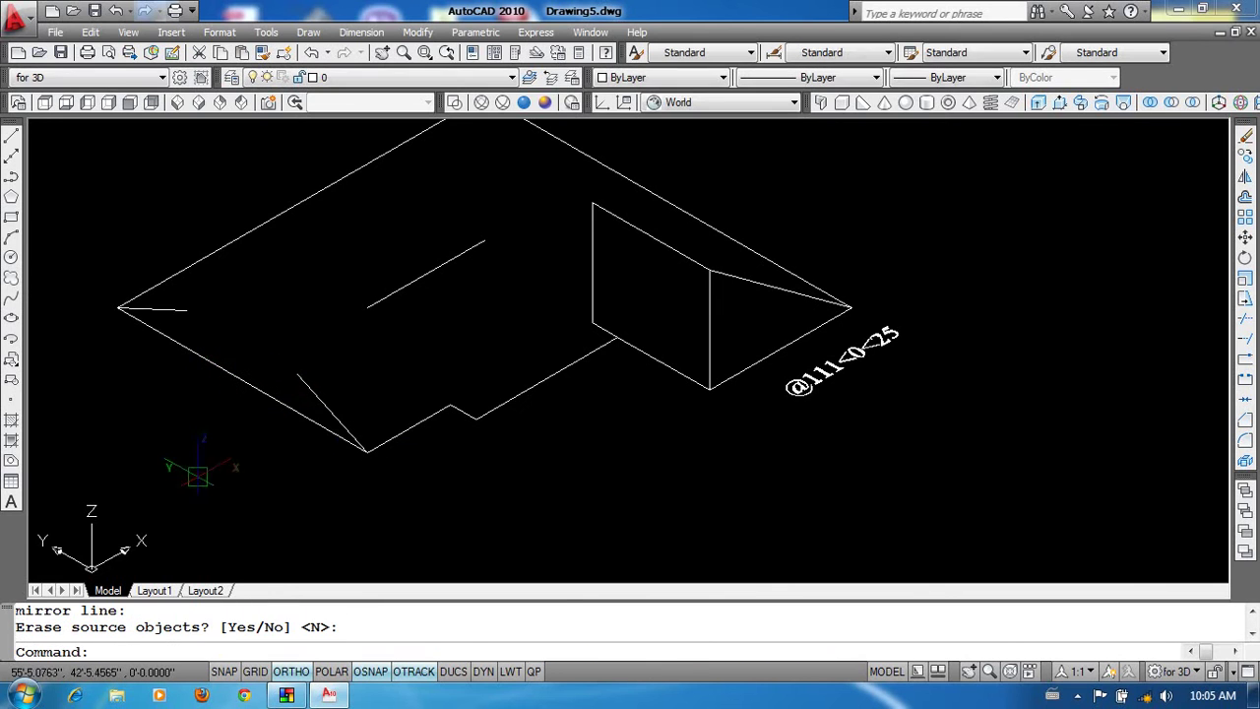
# Fillet the main wing's two sloped lines with radius 0 so they meet at an apex.
pyautogui.write('f')
pyautogui.press('Return')
pyautogui.write('r')
pyautogui.press('Return')
pyautogui.write('0')
pyautogui.press('Return')
pyautogui.click(334, 417)
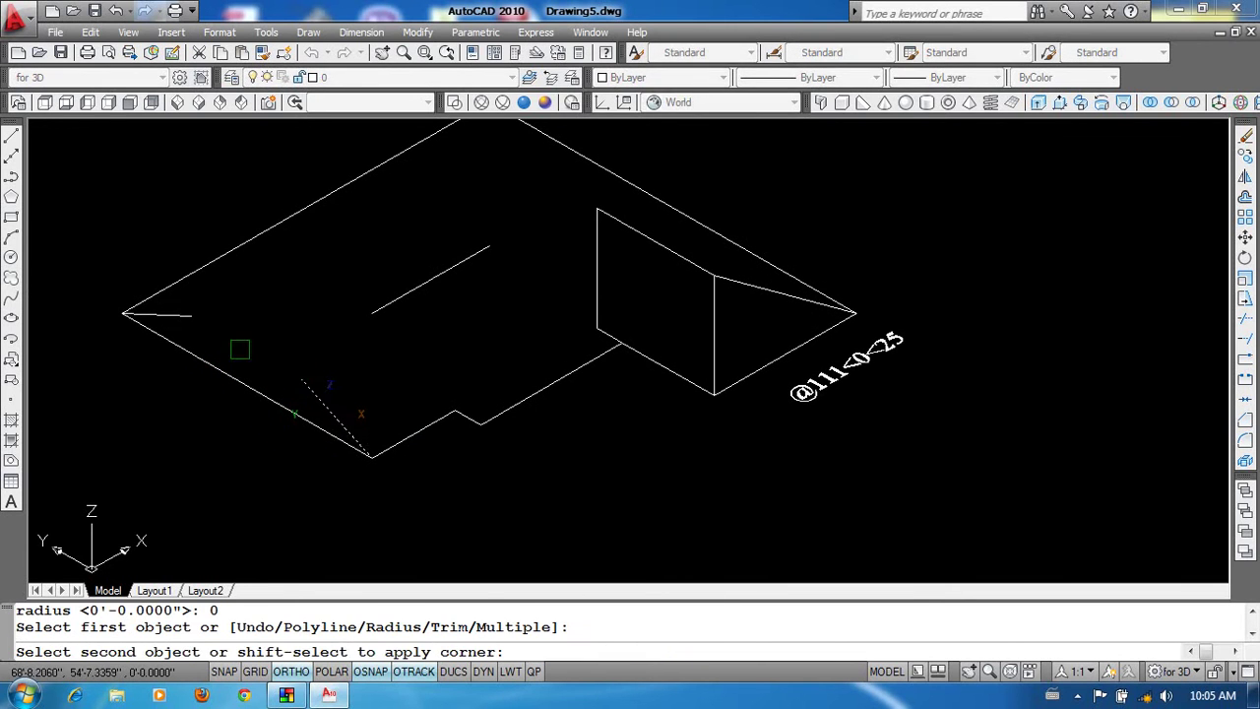
pyautogui.click(178, 312)
# Raise the main wing's ridge by moving it from the end eave's midpoint up to the sloped lines' apex.
pyautogui.moveTo(329, 344); pyautogui.dragTo(329, 366, button='middle')
pyautogui.write('m')
pyautogui.press('Return')
pyautogui.click(473, 340)
pyautogui.click(384, 267)
pyautogui.press('Return')
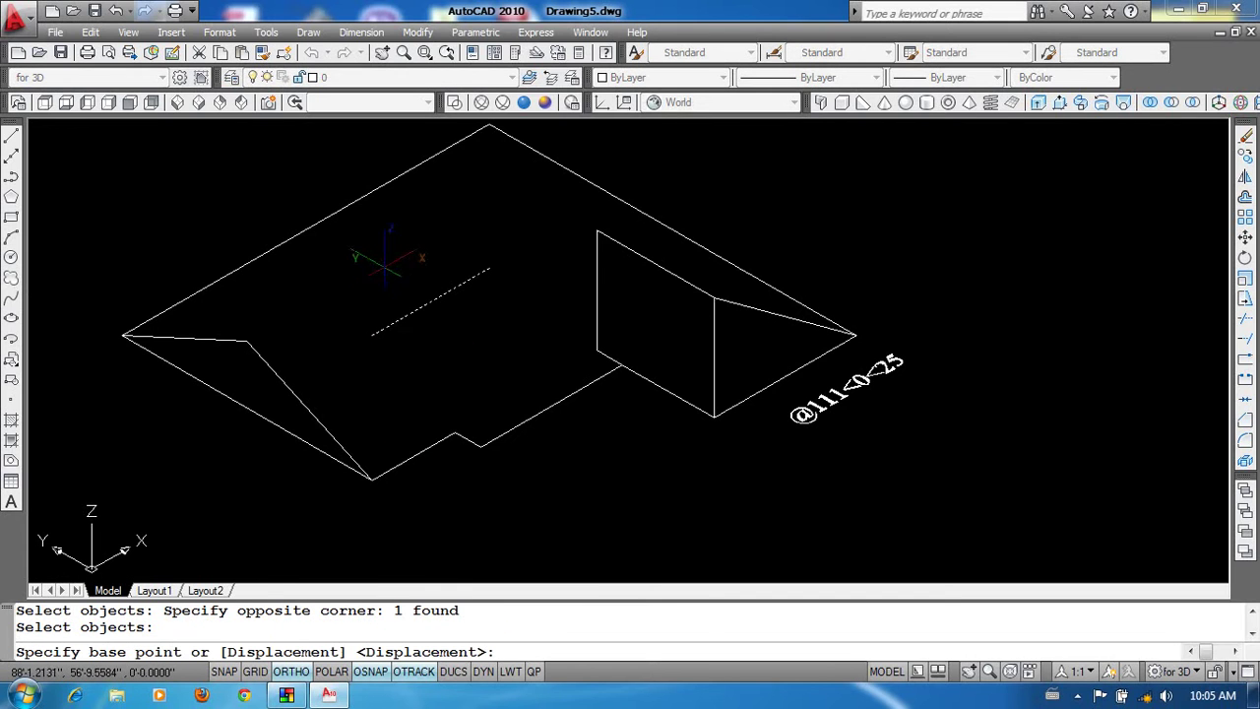
pyautogui.click(246, 408)
pyautogui.click(246, 340)
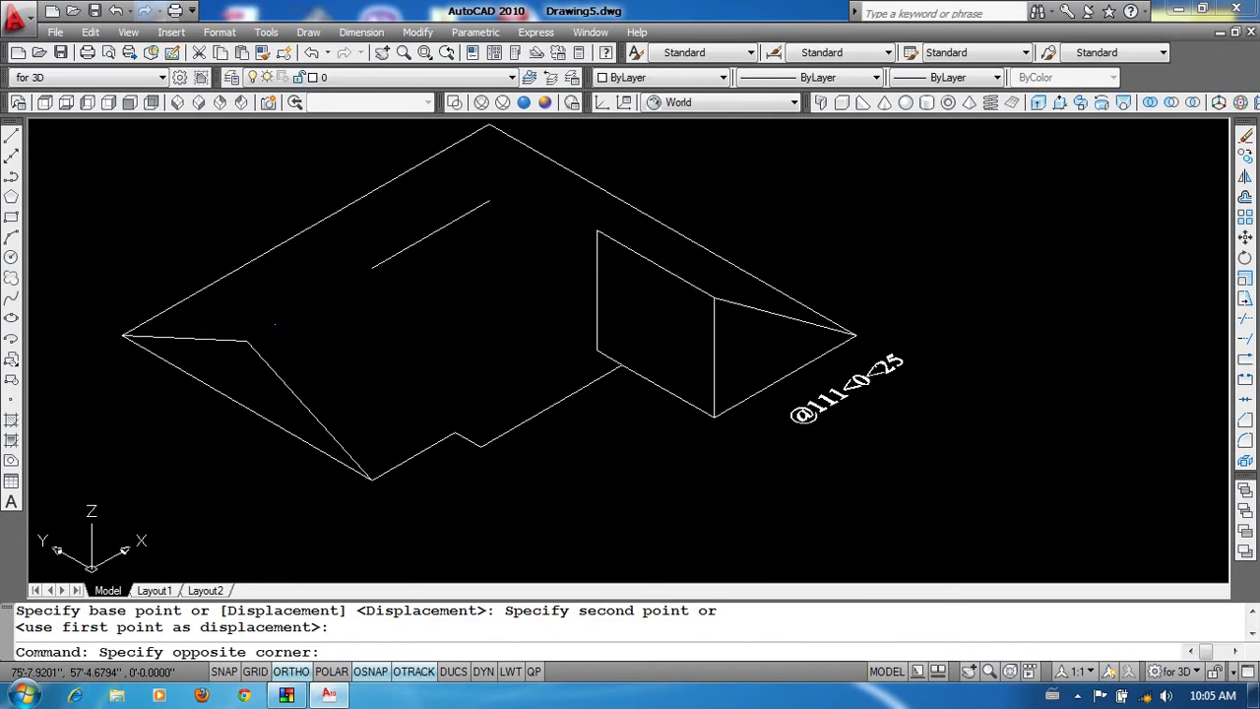
# Stretch the shared apex of the main wing's sloped lines to the near end of its raised ridge.
pyautogui.click(275, 320)
pyautogui.click(241, 359)
pyautogui.click(246, 341)
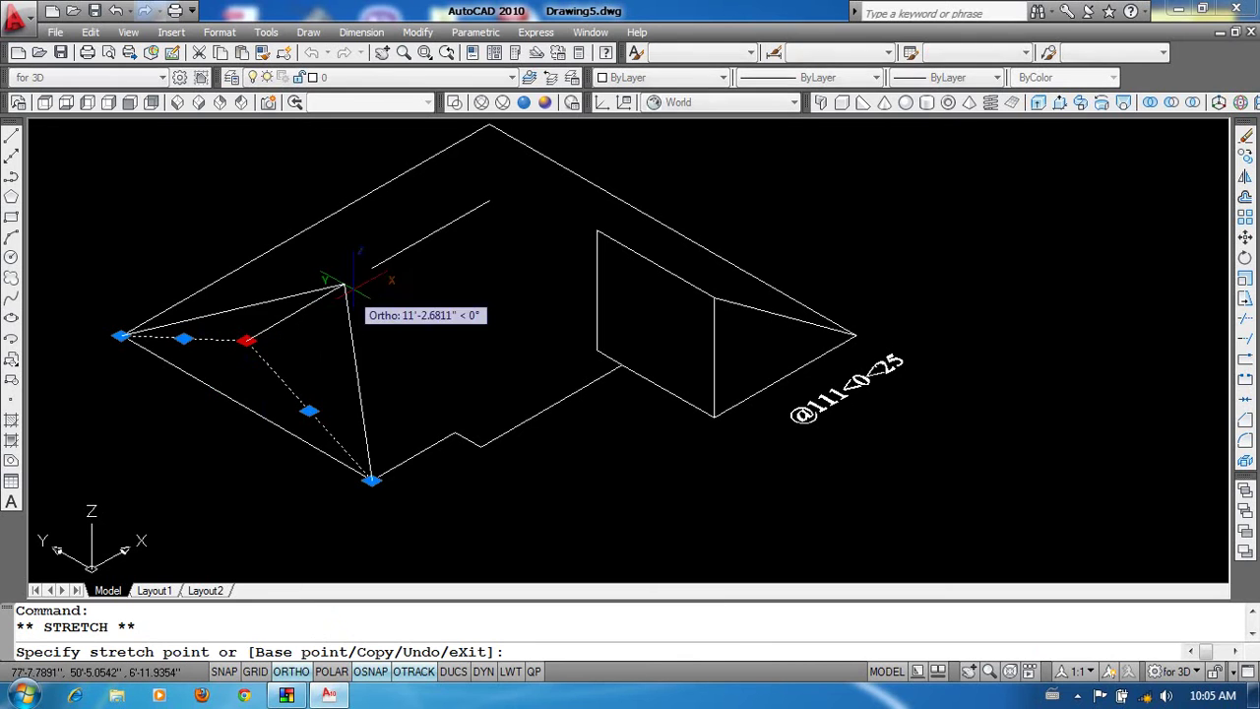
pyautogui.click(371, 266)
pyautogui.moveTo(427, 345); pyautogui.dragTo(449, 384, button='middle')
pyautogui.press('Escape')
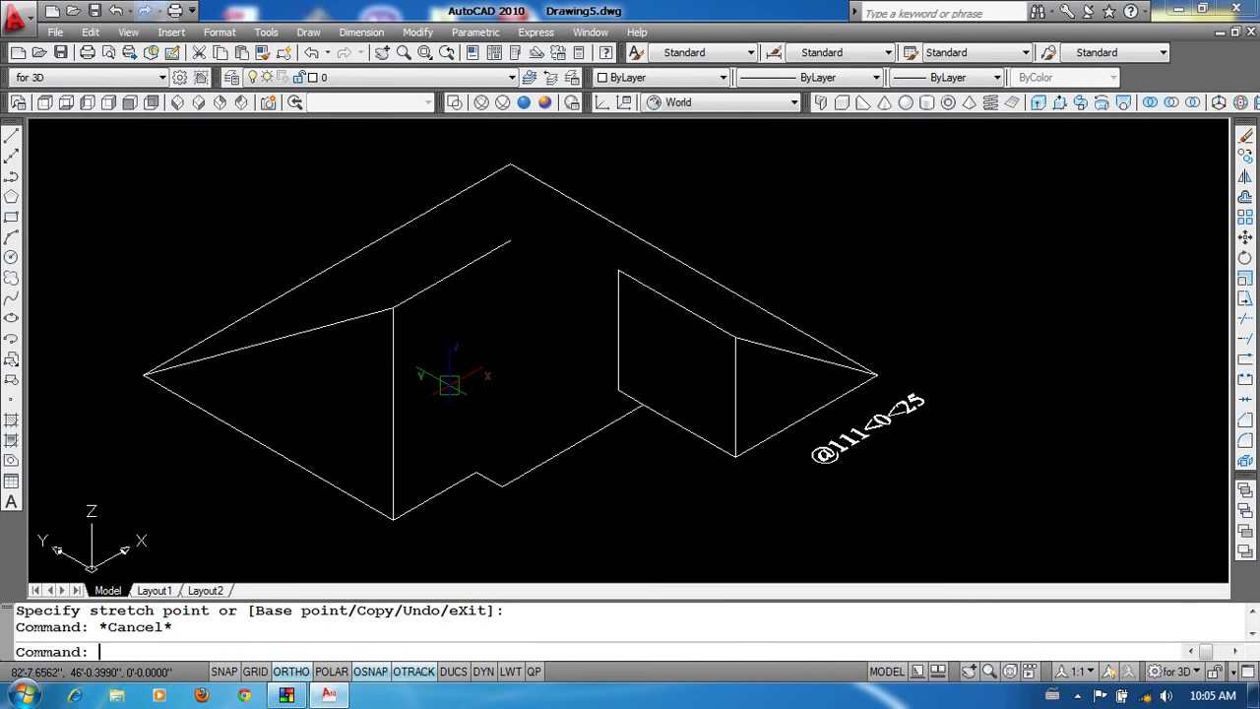
# Mirror the main wing's two hips to the ridge's other end about the long eave's midpoint, keeping the originals.
pyautogui.write('mi')
pyautogui.press('Return')
pyautogui.click(458, 366)
pyautogui.click(362, 401)
pyautogui.click(338, 354)
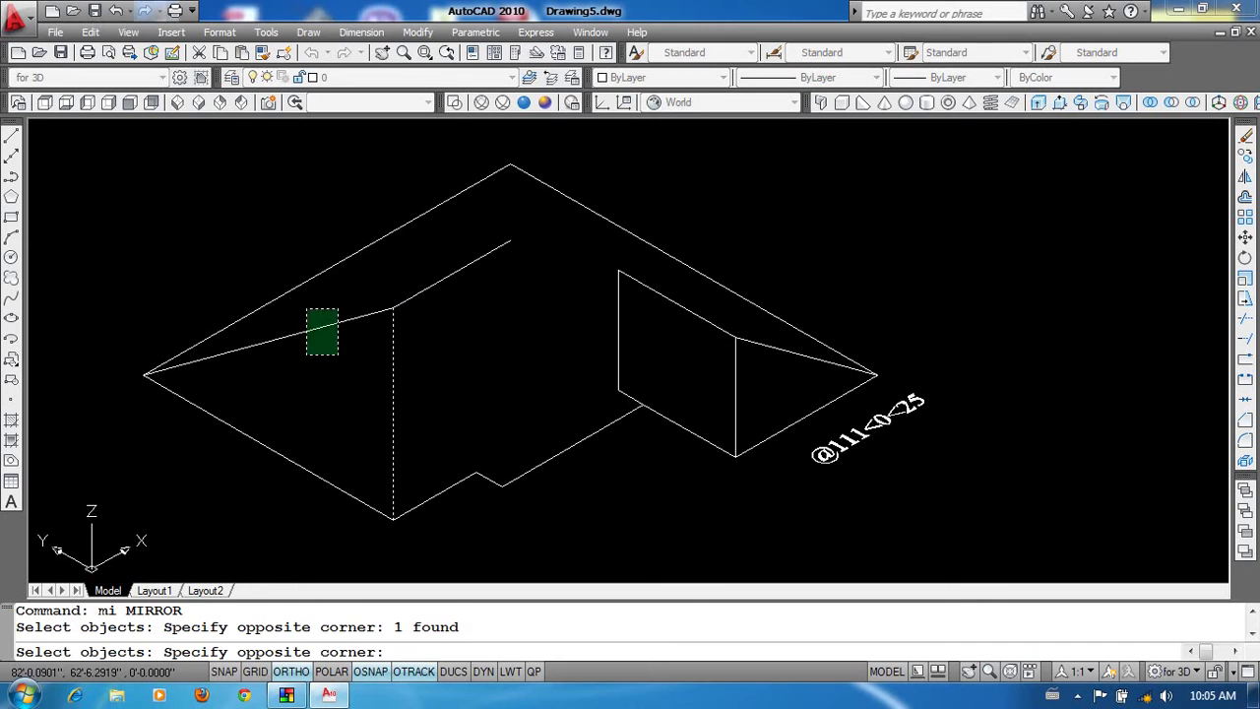
pyautogui.click(325, 300)
pyautogui.press('Return')
pyautogui.click(324, 268)
pyautogui.click(196, 197)
pyautogui.press('Return')
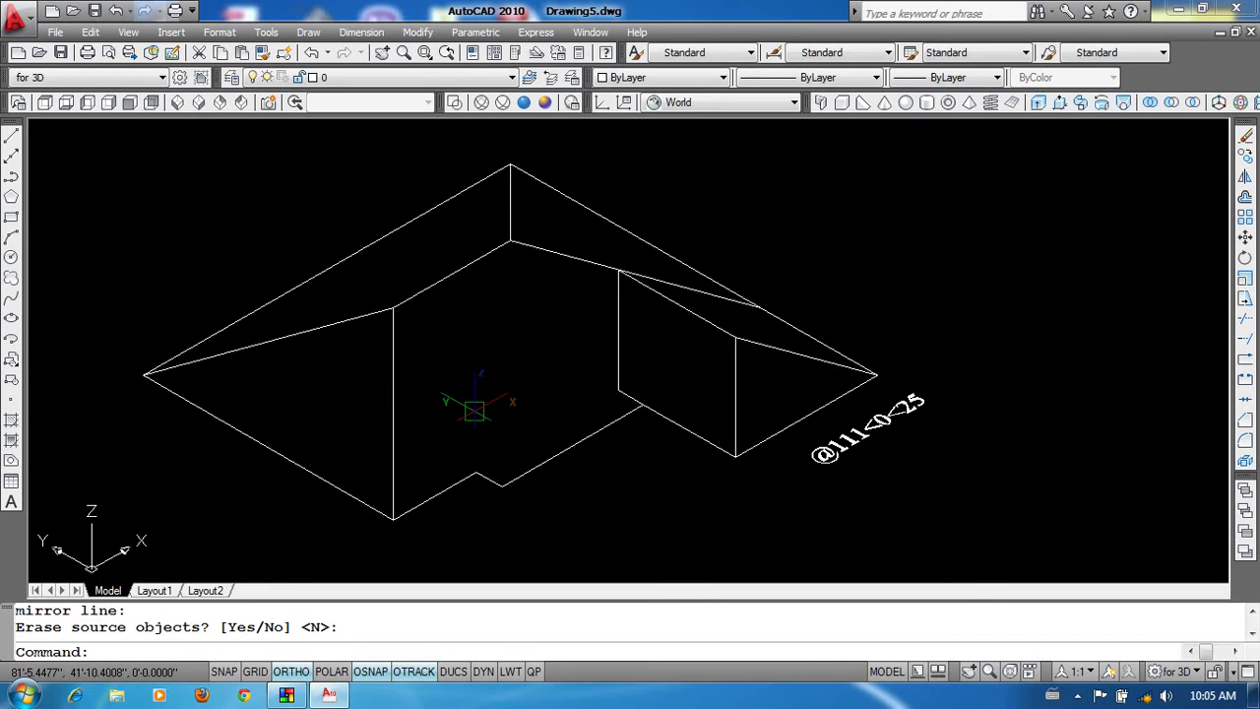
# Trim the mirrored hip where it extends past the inner end of the short wing's ridge.
pyautogui.write('tr')
pyautogui.press('Return')
pyautogui.press('Return')
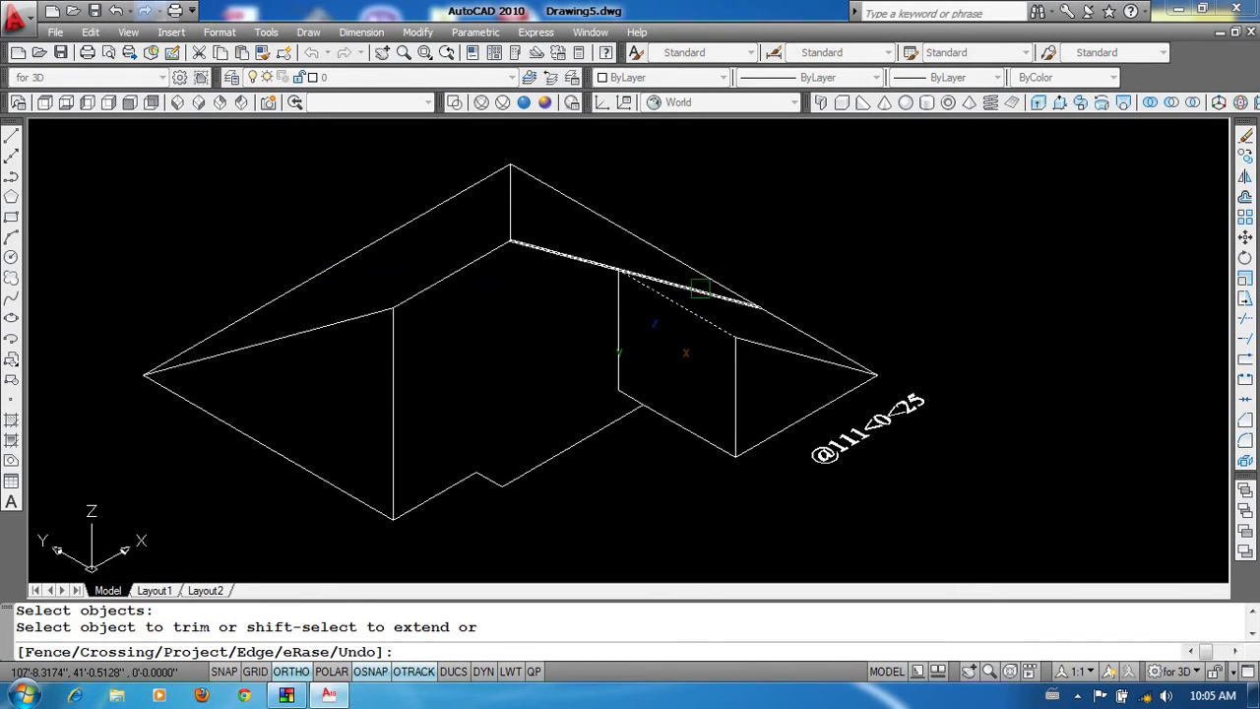
pyautogui.click(702, 296)
pyautogui.press('Return')
pyautogui.moveTo(702, 296); pyautogui.dragTo(647, 259, button='middle')
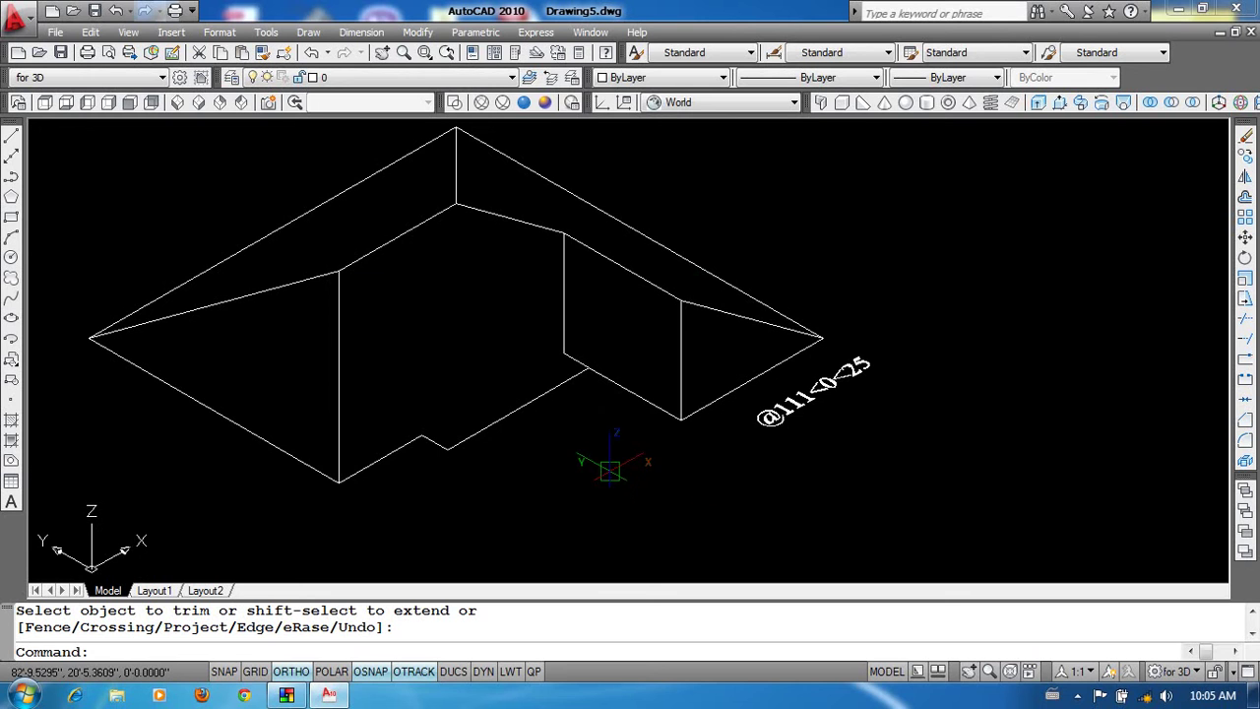
# Orbit around the roof wireframe to check its hips and ridges, and return to the southwest isometric view.
pyautogui.scroll(2, 605, 484)
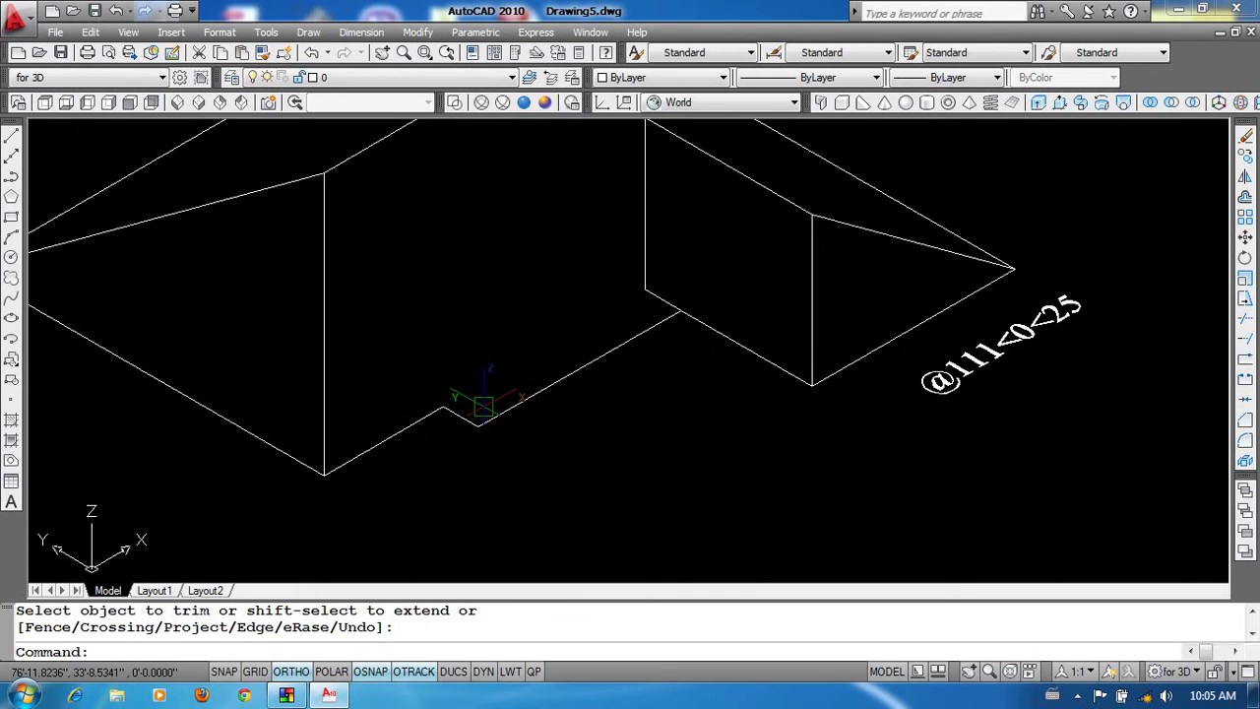
pyautogui.scroll(-3, 480, 407)
pyautogui.click(663, 417)
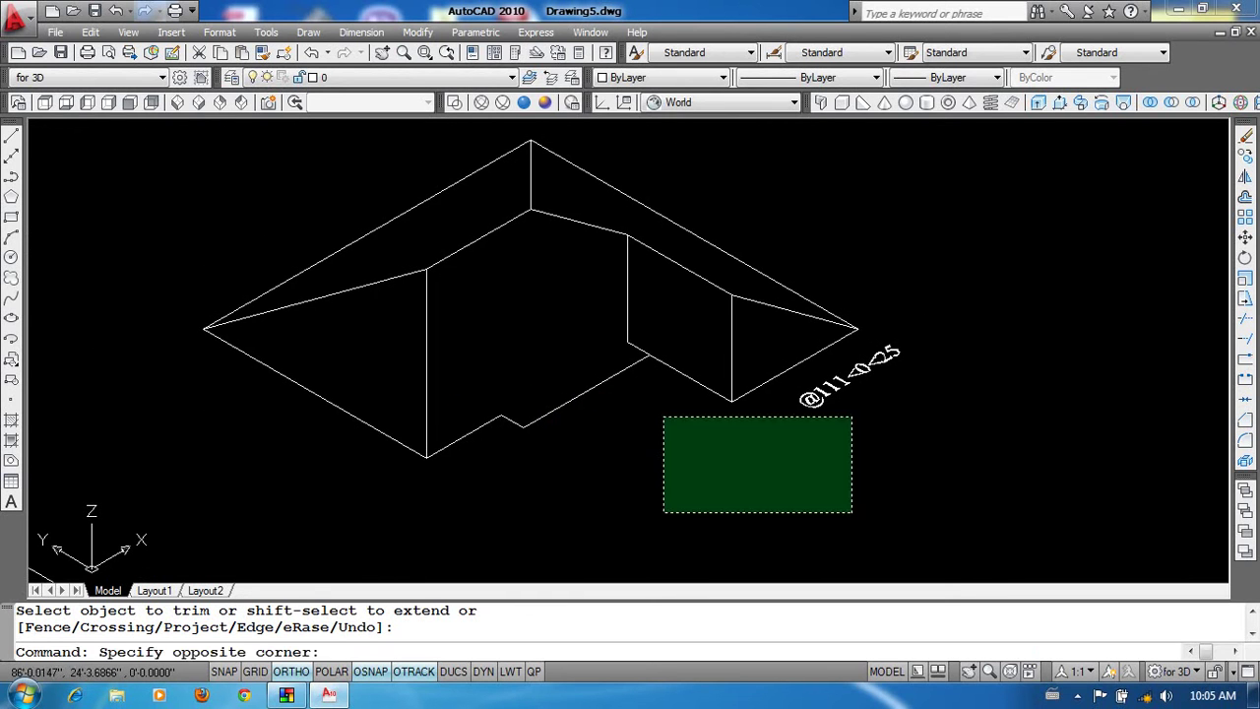
pyautogui.click(240, 192)
pyautogui.moveTo(571, 374)
pyautogui.keyDown('shift'); pyautogui.mouseDown(button='middle')
pyautogui.moveTo(501, 383)
pyautogui.moveTo(508, 341)
pyautogui.moveTo(565, 285)
pyautogui.moveTo(526, 318)
pyautogui.moveTo(540, 401)
pyautogui.moveTo(519, 362)
pyautogui.mouseUp(button='middle'); pyautogui.keyUp('shift')
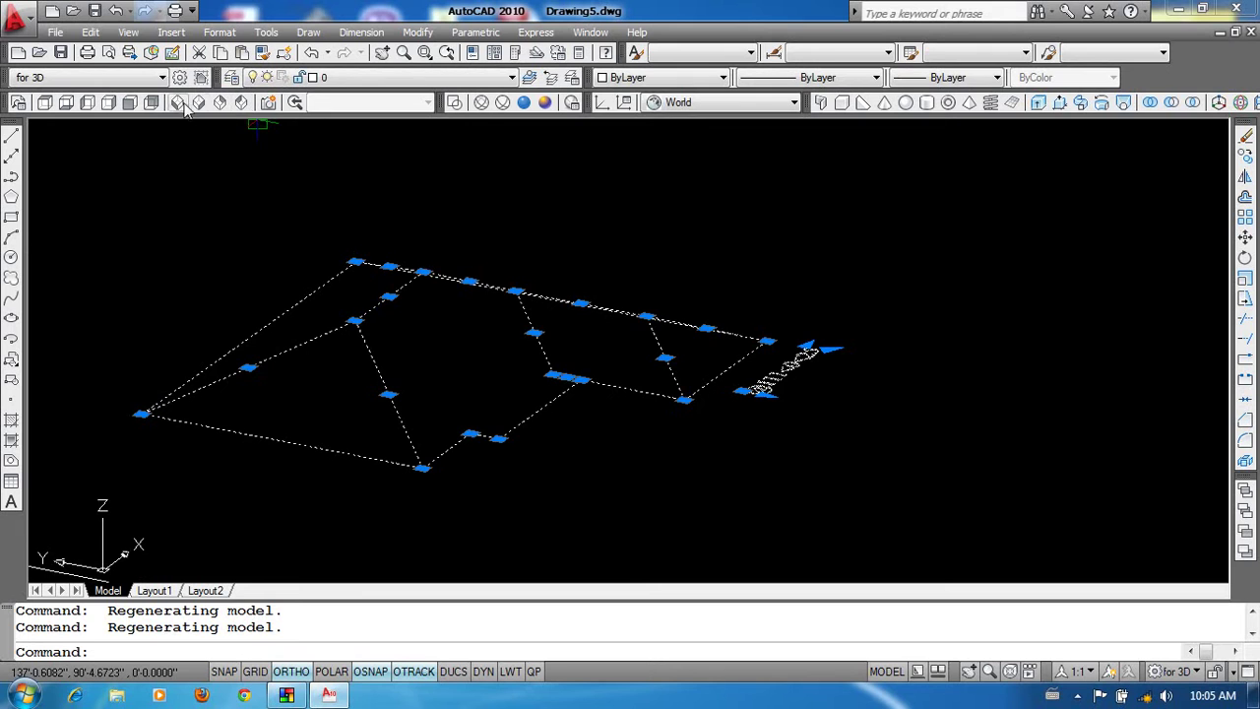
pyautogui.click(198, 102)
pyautogui.scroll(6, 529, 439)
pyautogui.scroll(2, 587, 342)
pyautogui.scroll(2, 590, 394)
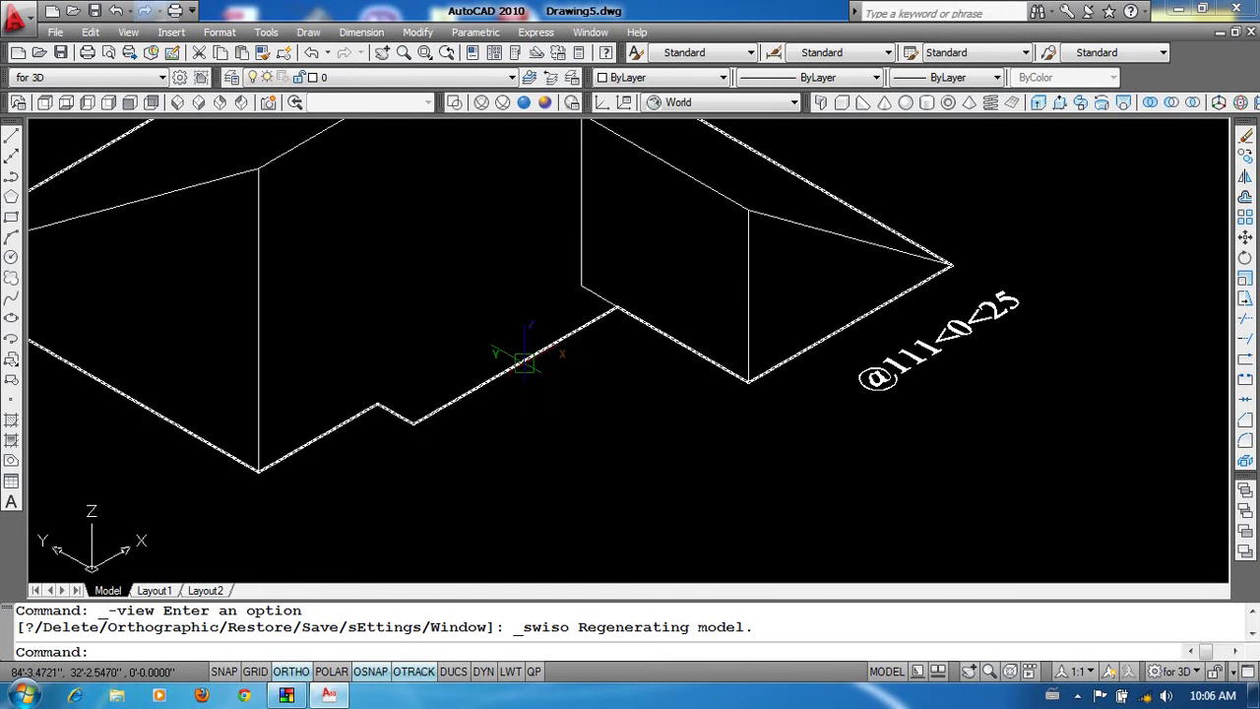
# Explode the roof's eave outline and draw a line at the inner corner where the short wing meets the stepped eave.
pyautogui.click(524, 358)
pyautogui.write('x')
pyautogui.press('Return')
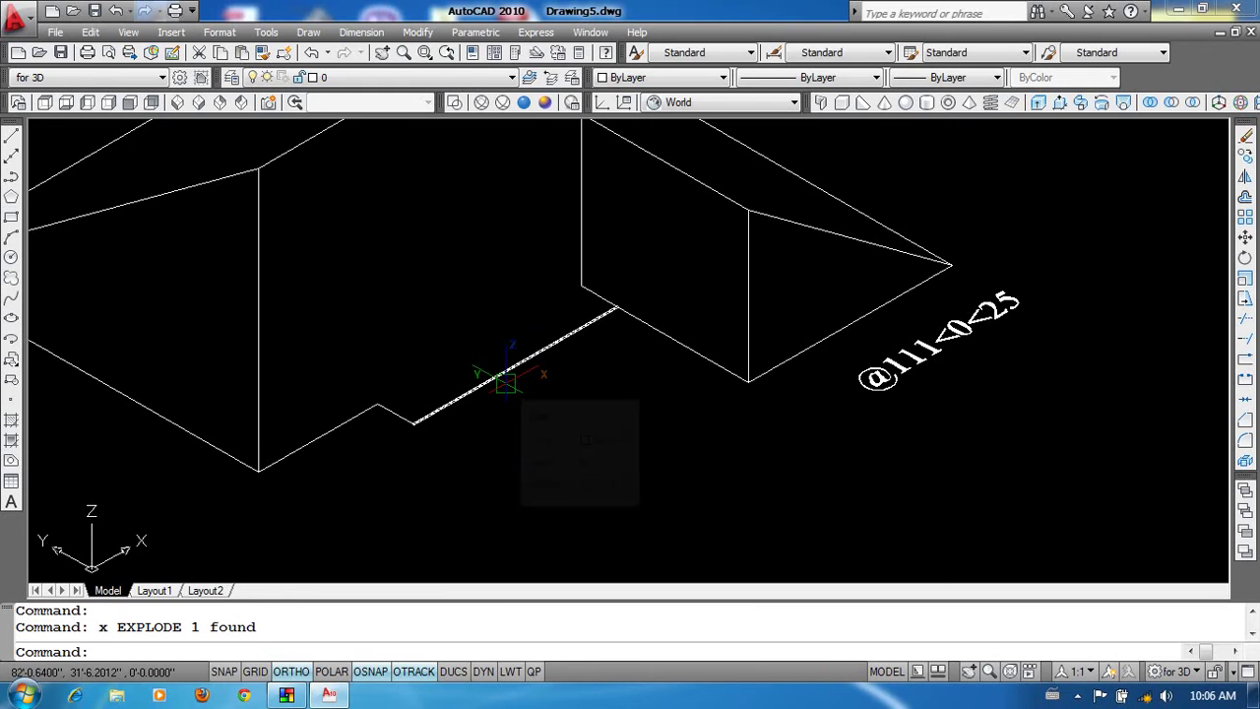
pyautogui.write('l')
pyautogui.press('Return')
pyautogui.click(616, 306)
pyautogui.click(616, 306)
pyautogui.press('Return')
# Set the UCS to Left and rotate the projecting eave segments -25 degrees about the inner endpoint of the eave's step.
pyautogui.click(713, 102)
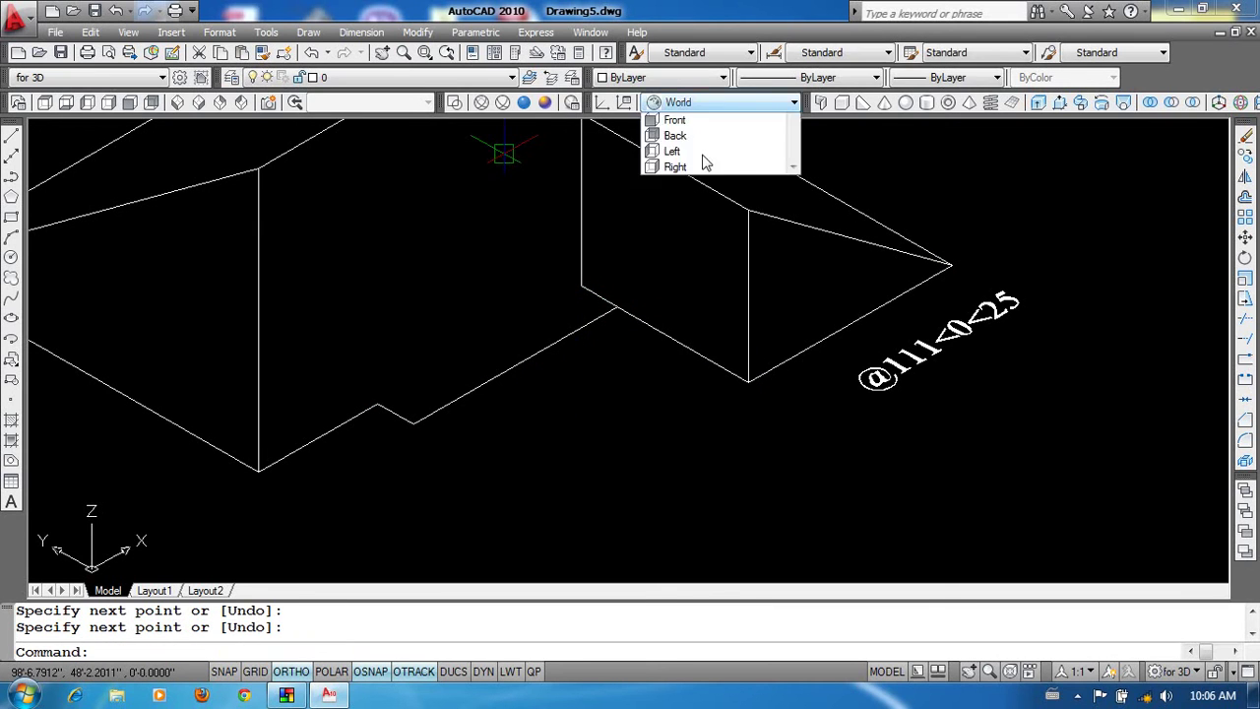
pyautogui.click(693, 203)
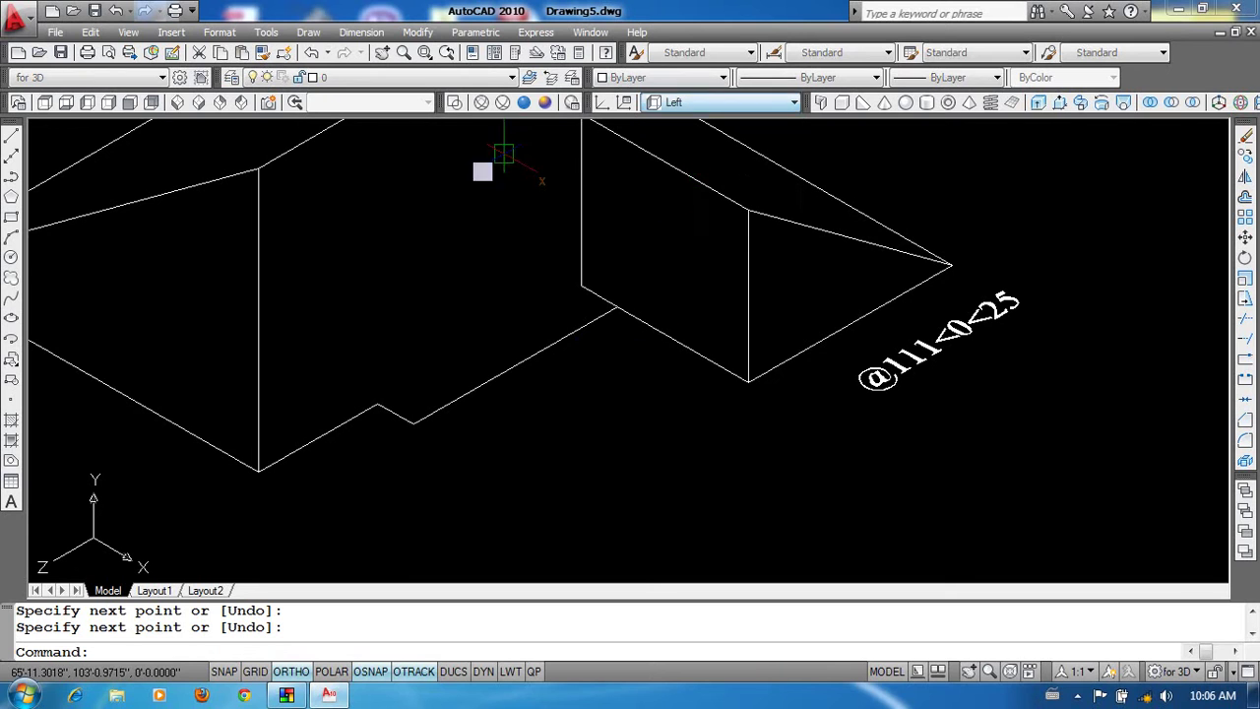
pyautogui.write('ro')
pyautogui.press('Return')
pyautogui.click(298, 251)
pyautogui.click(656, 476)
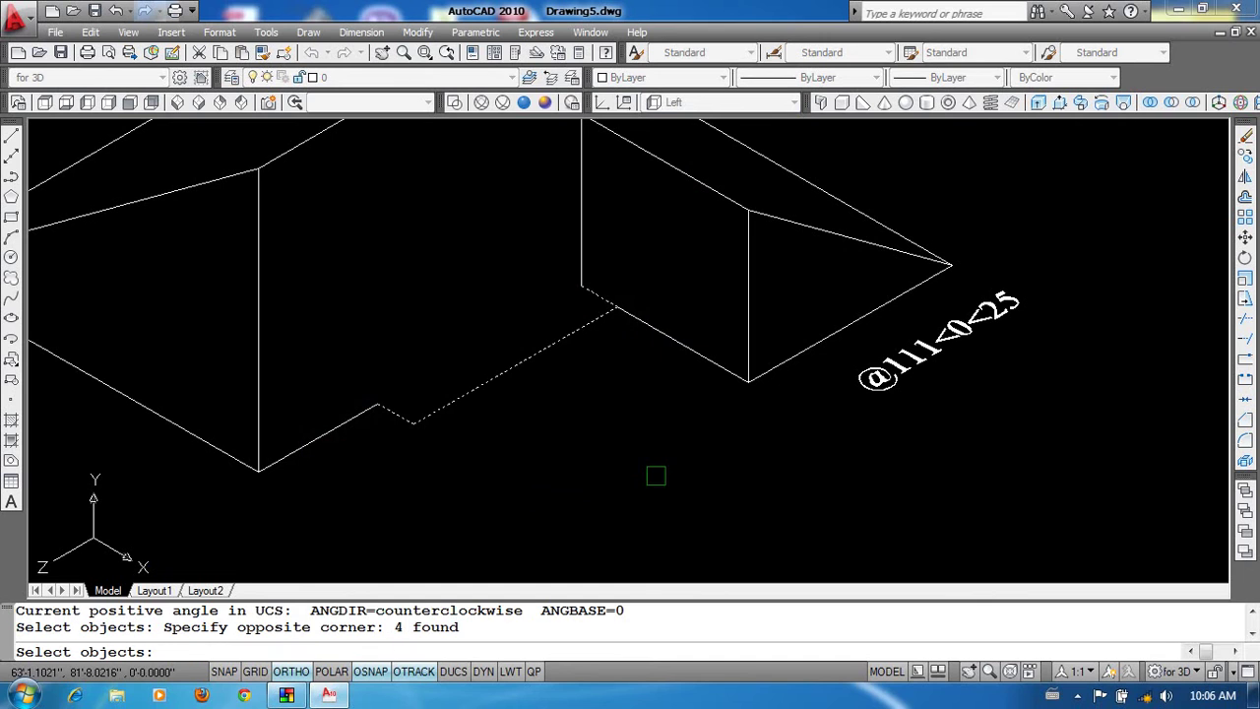
pyautogui.press('Return')
pyautogui.scroll(2, 420, 463)
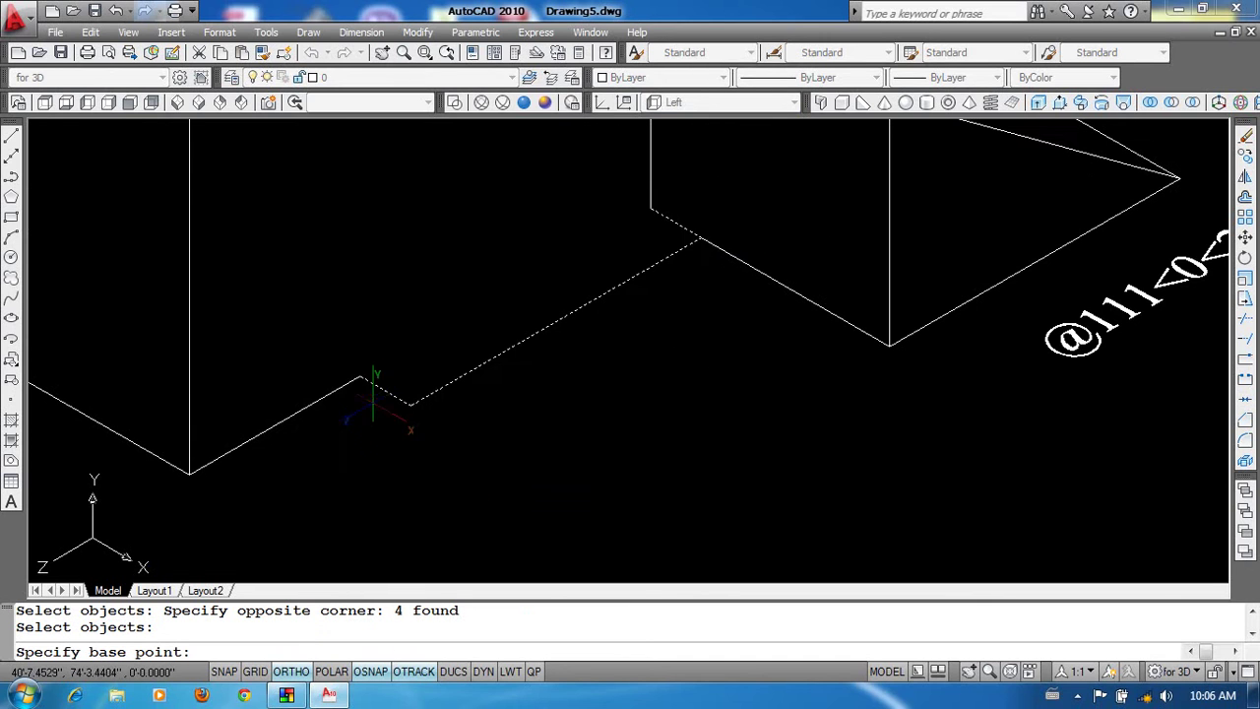
pyautogui.click(359, 376)
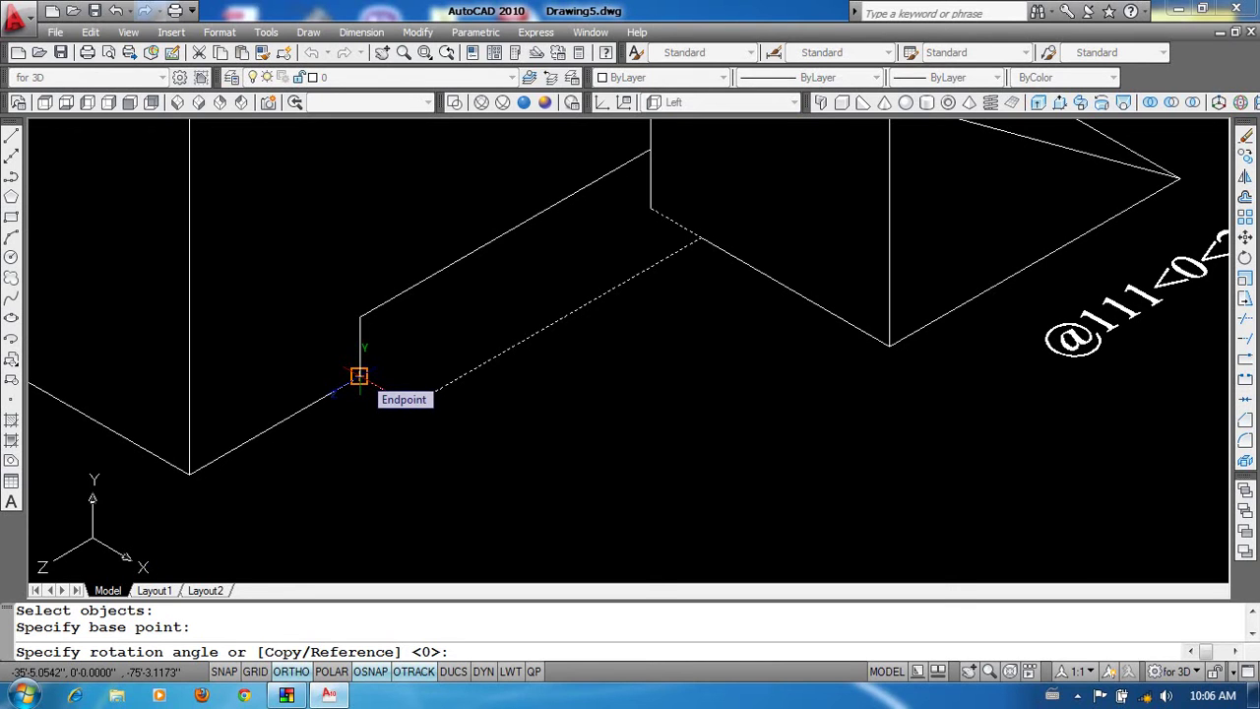
pyautogui.write('-25')
pyautogui.press('Return')
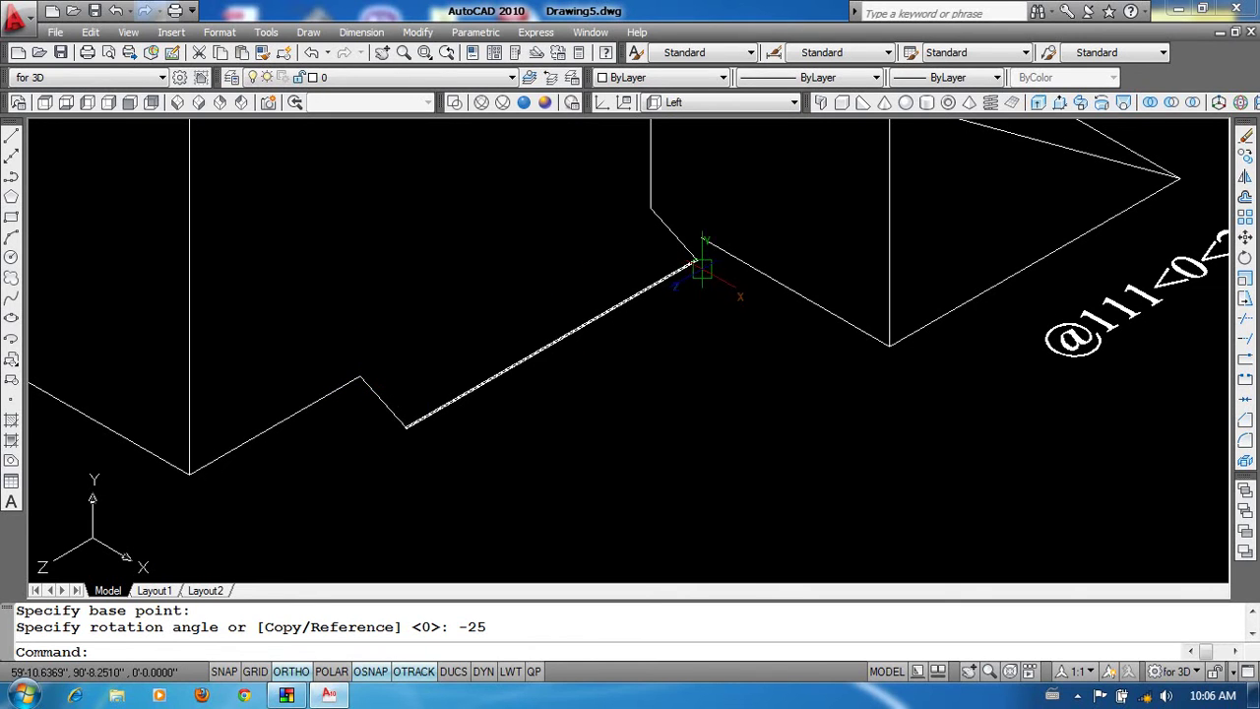
# Extend the short wing's inner eave line to the foot of the valley.
pyautogui.write('ex')
pyautogui.press('Return')
pyautogui.press('Return')
pyautogui.click(725, 250)
pyautogui.press('Return')
# Orbit around the roof wireframe to inspect the sloped eave extension, and return to the southwest isometric view.
pyautogui.scroll(-2, 755, 382)
pyautogui.scroll(-3, 812, 436)
pyautogui.click(891, 476)
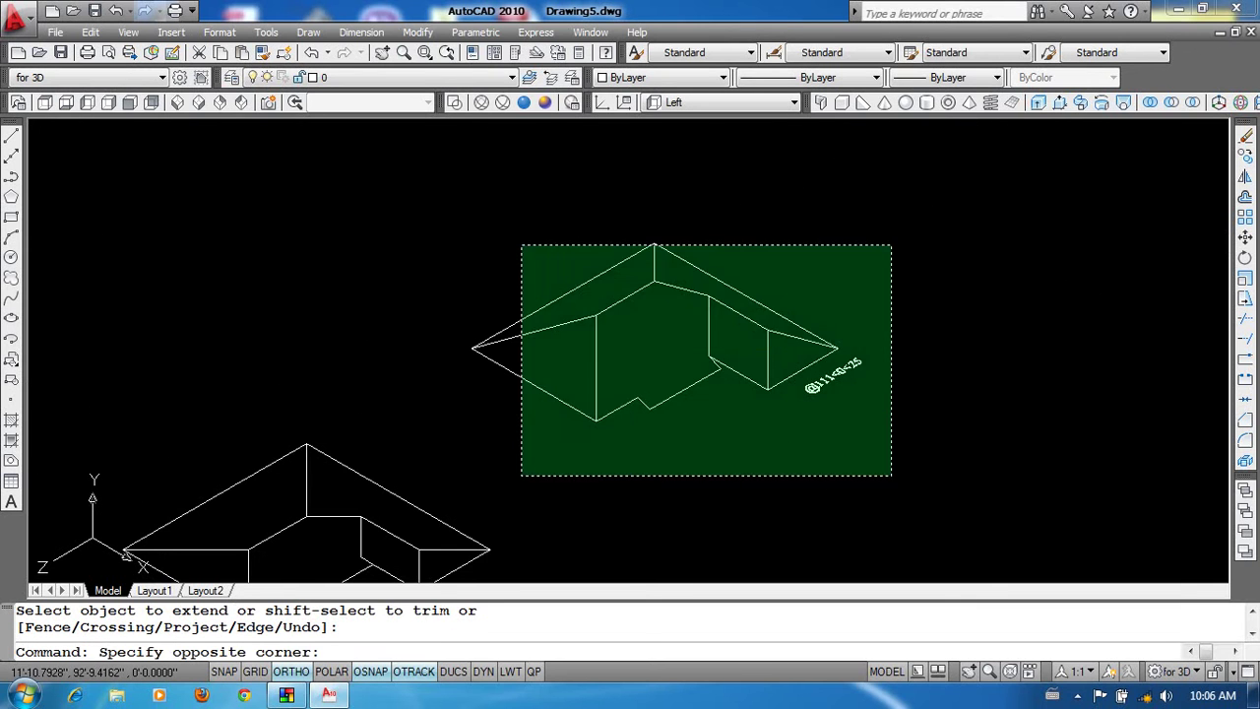
pyautogui.click(526, 250)
pyautogui.scroll(2, 778, 325)
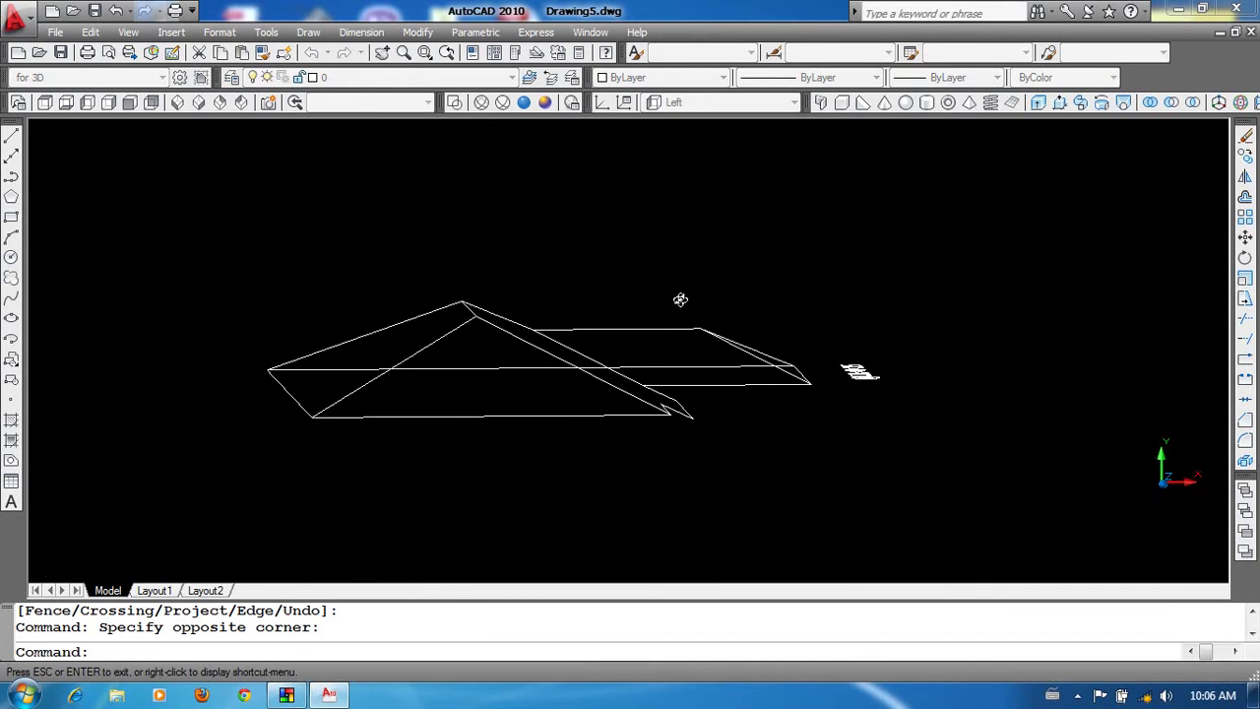
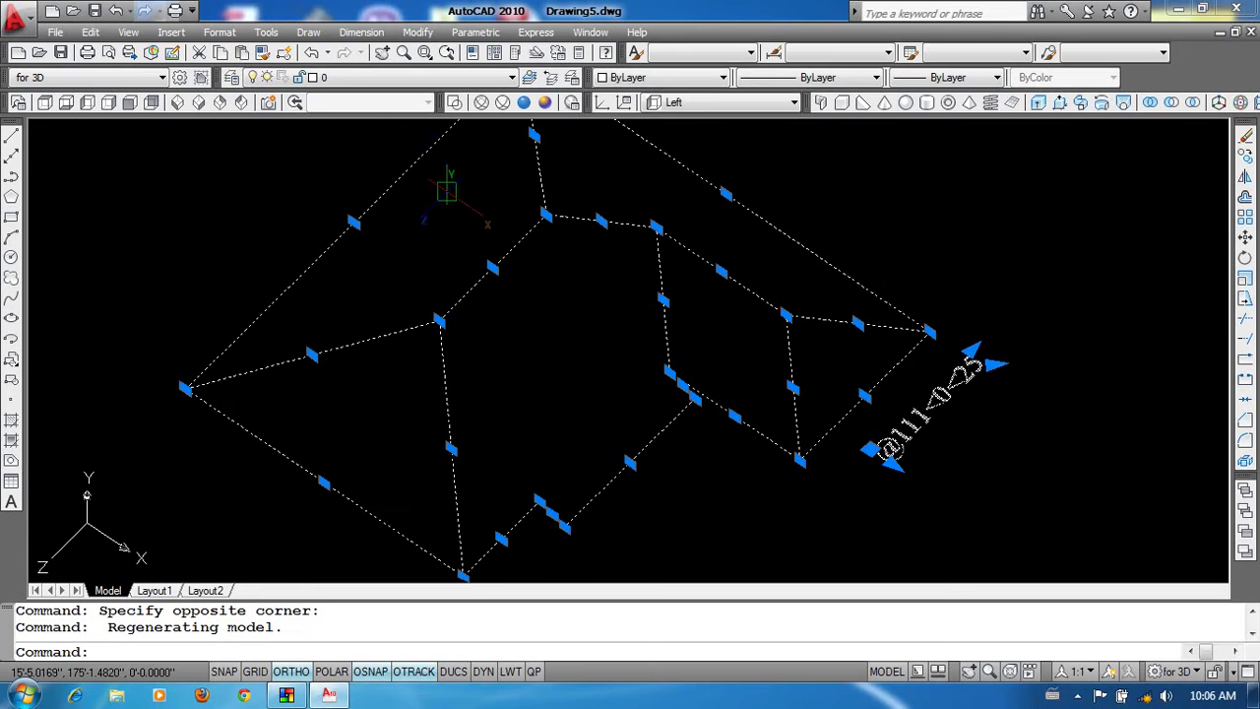
pyautogui.click(185, 104)
# Set the visual style to Realistic.
pyautogui.moveTo(838, 351)
pyautogui.mouseDown(button='middle')
pyautogui.moveTo(596, 492)
pyautogui.moveTo(597, 424)
pyautogui.moveTo(542, 458)
pyautogui.mouseUp(button='middle')
pyautogui.write('vs')
pyautogui.press('Return')
pyautogui.write('r')
pyautogui.press('Return')
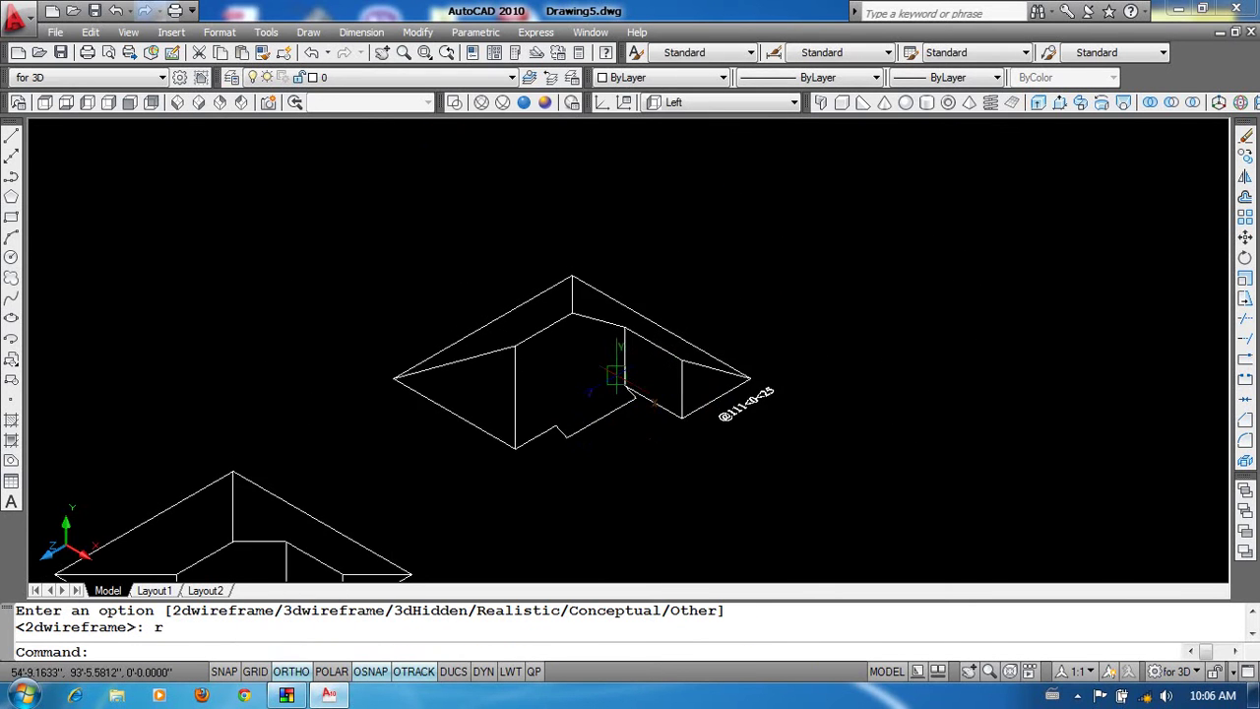
# Cover the long wing's triangular hip end with a 3D face through its ridge endpoint and two eave corners.
pyautogui.scroll(2, 596, 372)
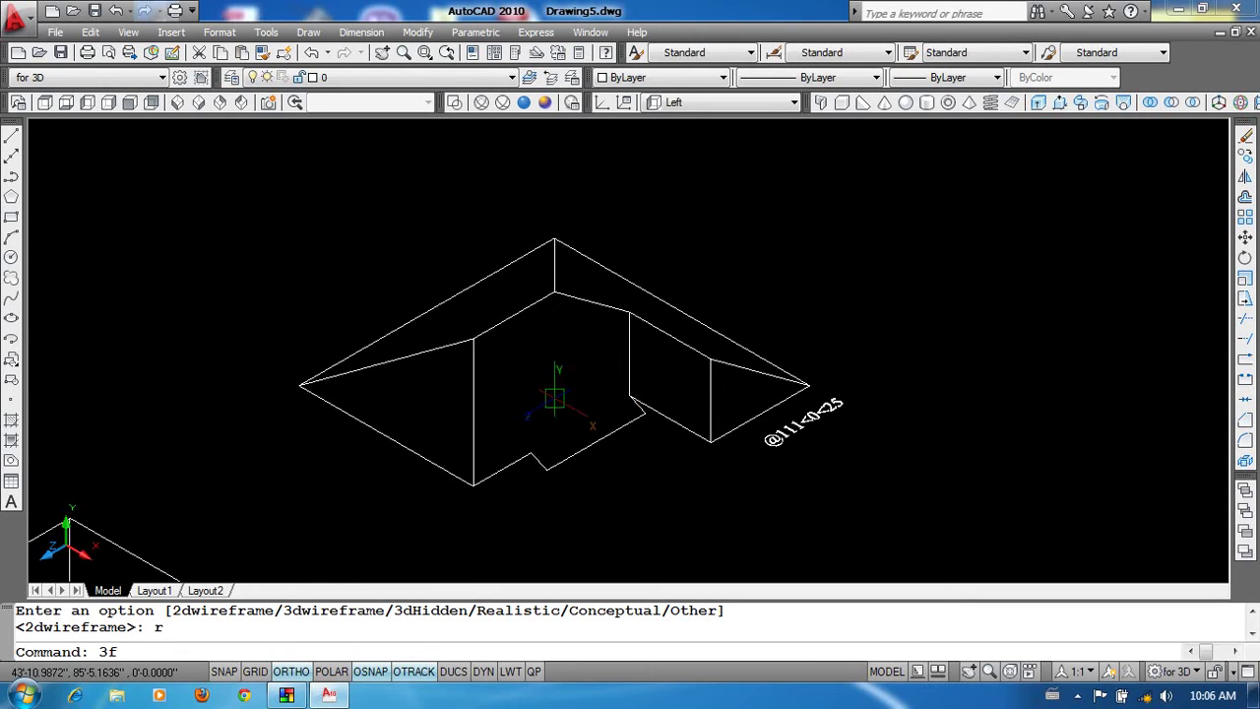
pyautogui.write('3f')
pyautogui.press('Return')
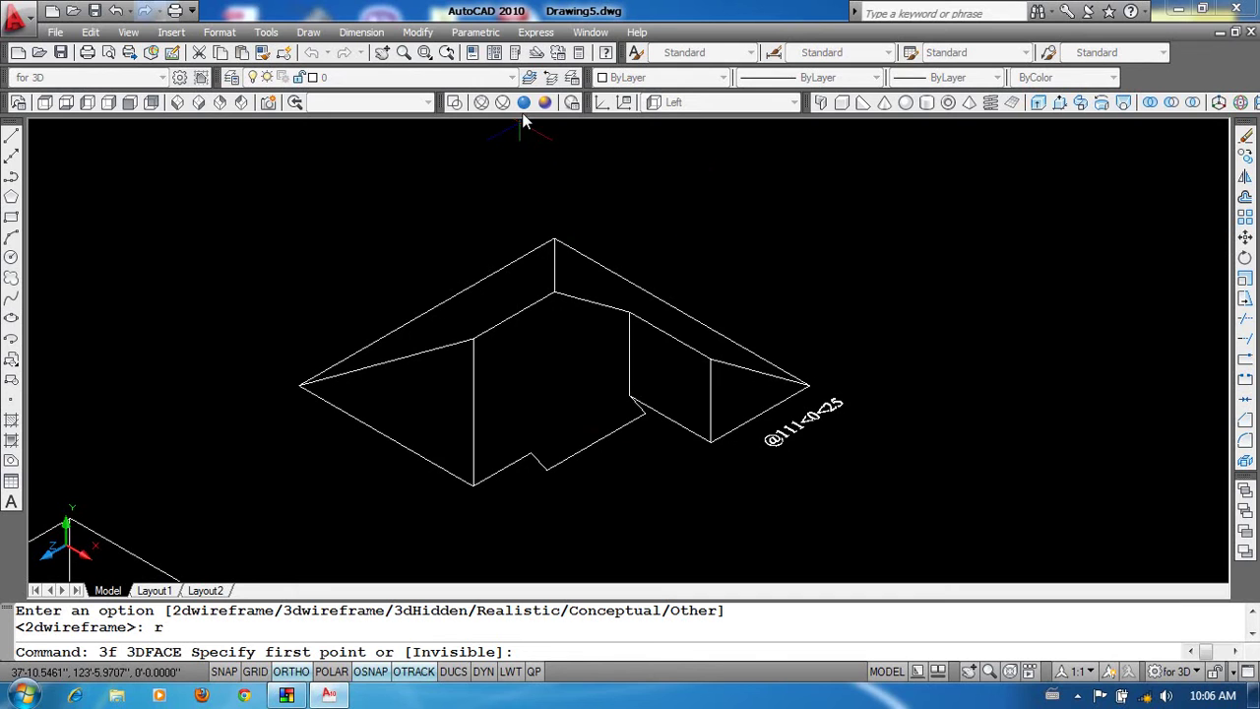
pyautogui.scroll(2, 523, 393)
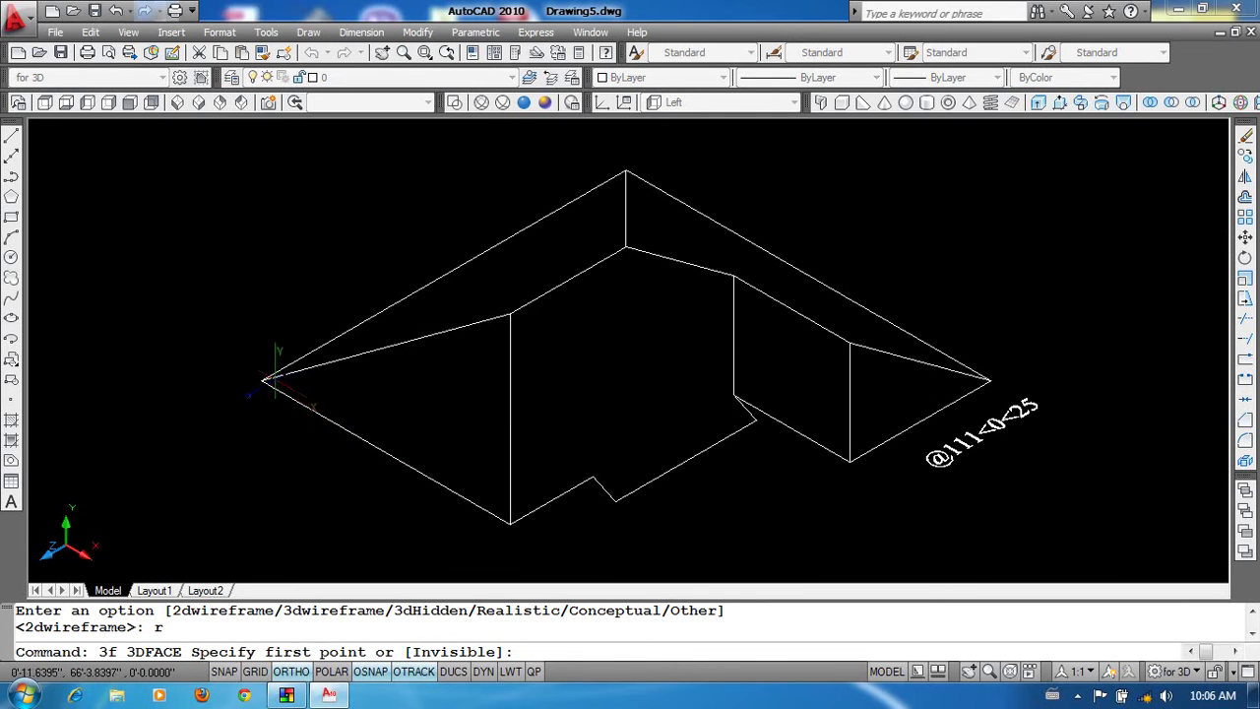
pyautogui.click(261, 380)
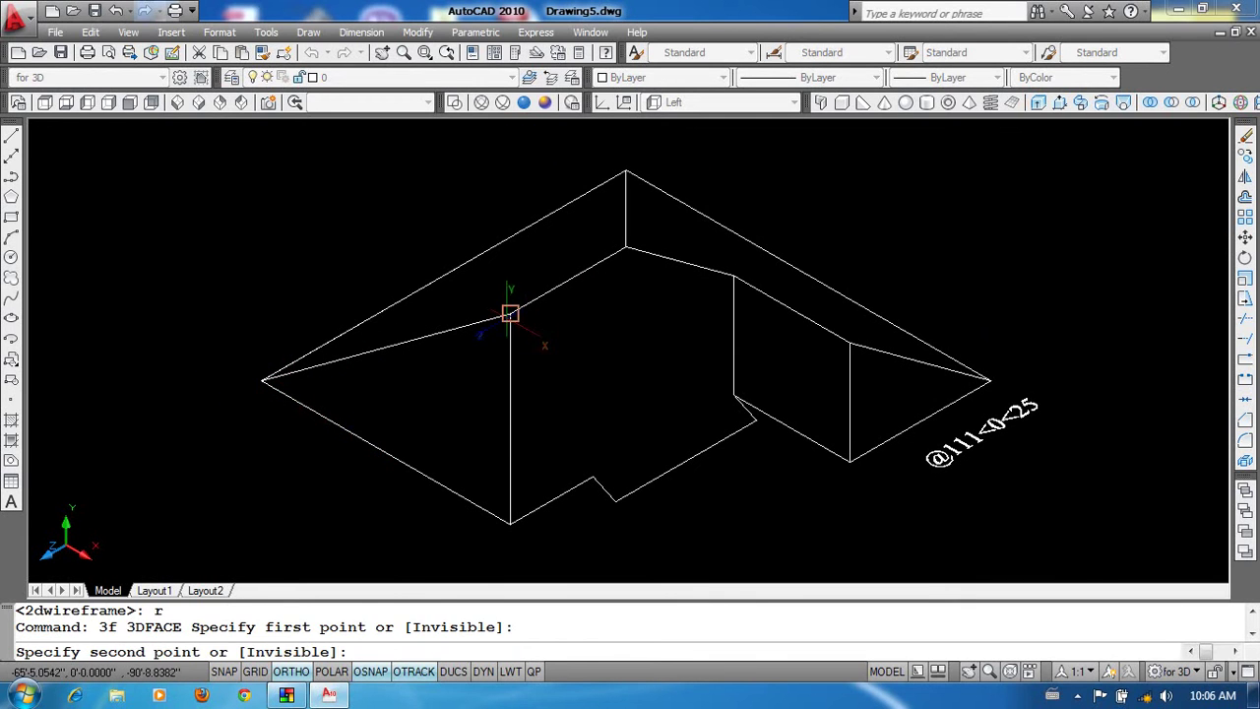
pyautogui.click(510, 315)
pyautogui.moveTo(511, 453); pyautogui.dragTo(499, 386, button='middle')
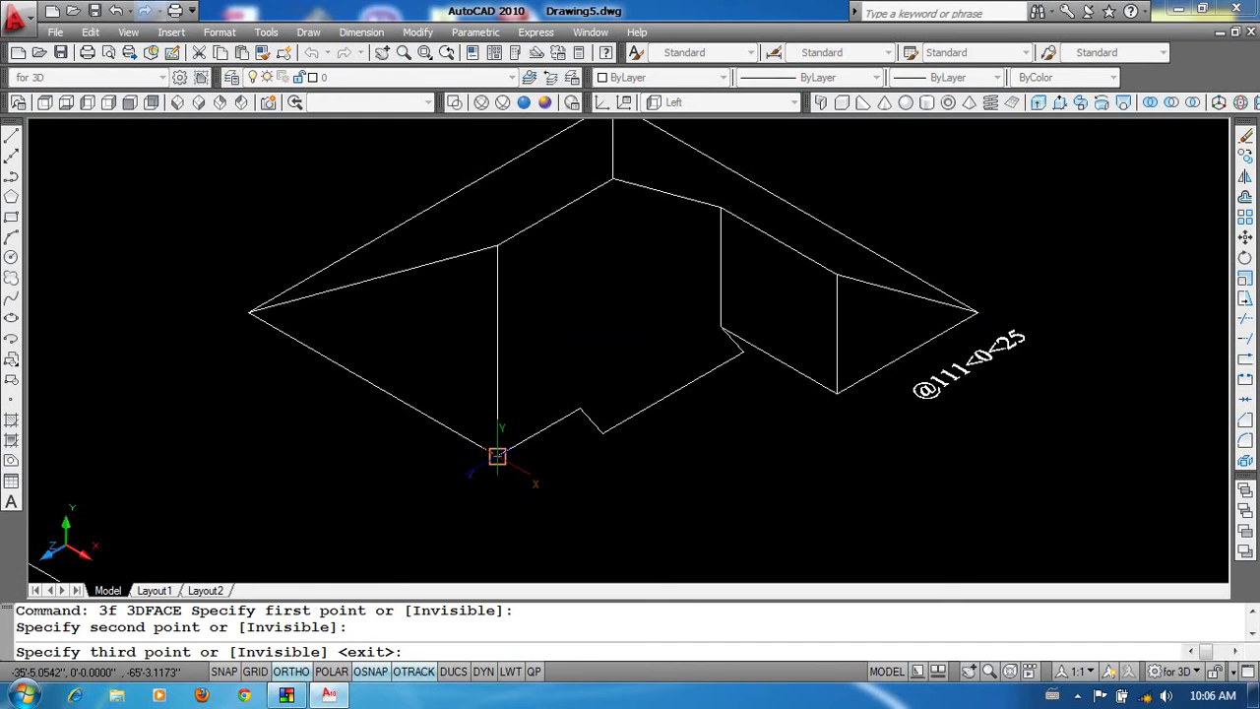
pyautogui.click(497, 454)
pyautogui.click(250, 312)
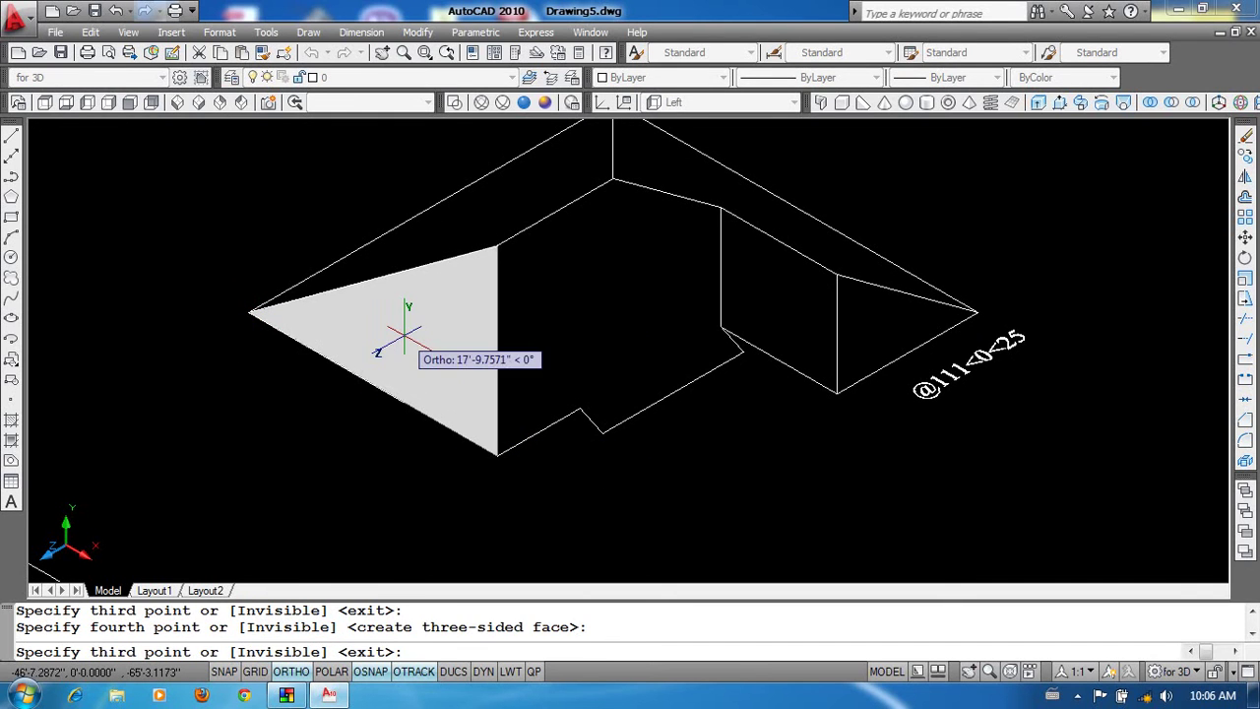
pyautogui.press('Return')
pyautogui.moveTo(485, 336)
pyautogui.mouseDown(button='middle')
pyautogui.moveTo(460, 361)
pyautogui.moveTo(456, 430)
pyautogui.mouseUp(button='middle')
# Cover the long wing's rear slope with a four-sided 3D face between its ridge line and the rear eave.
pyautogui.press('Return')
pyautogui.click(581, 205)
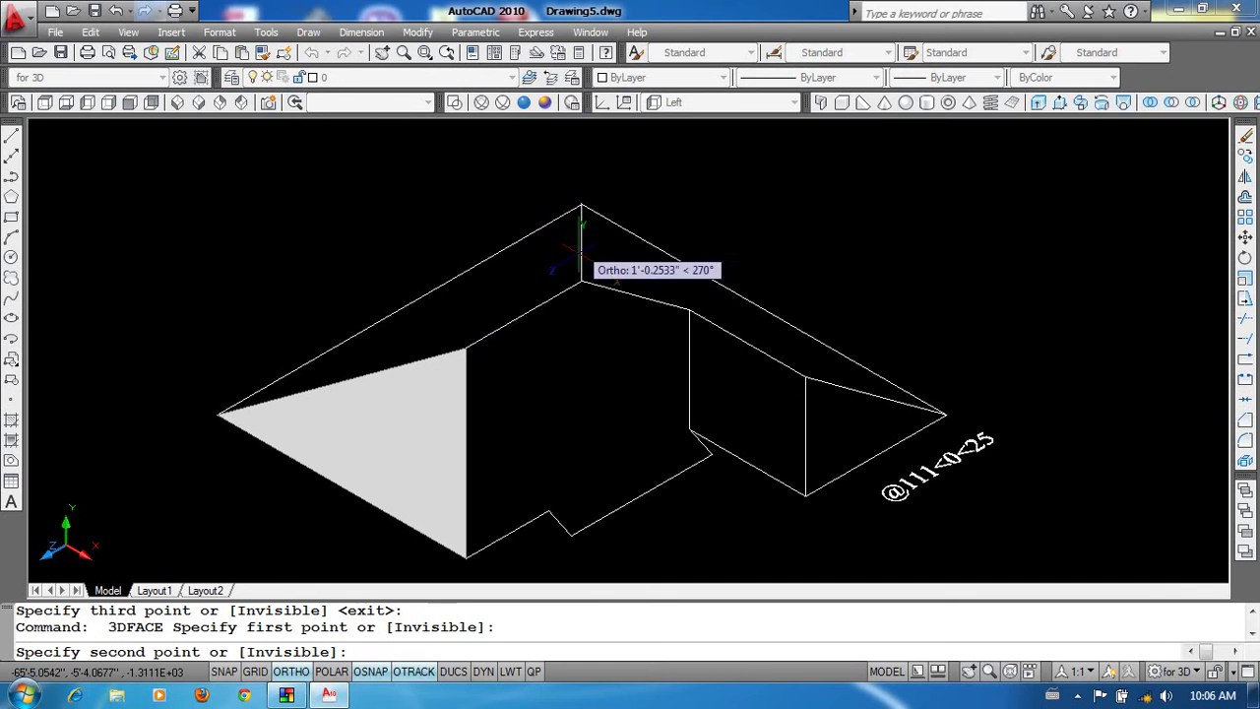
pyautogui.click(580, 281)
pyautogui.click(465, 349)
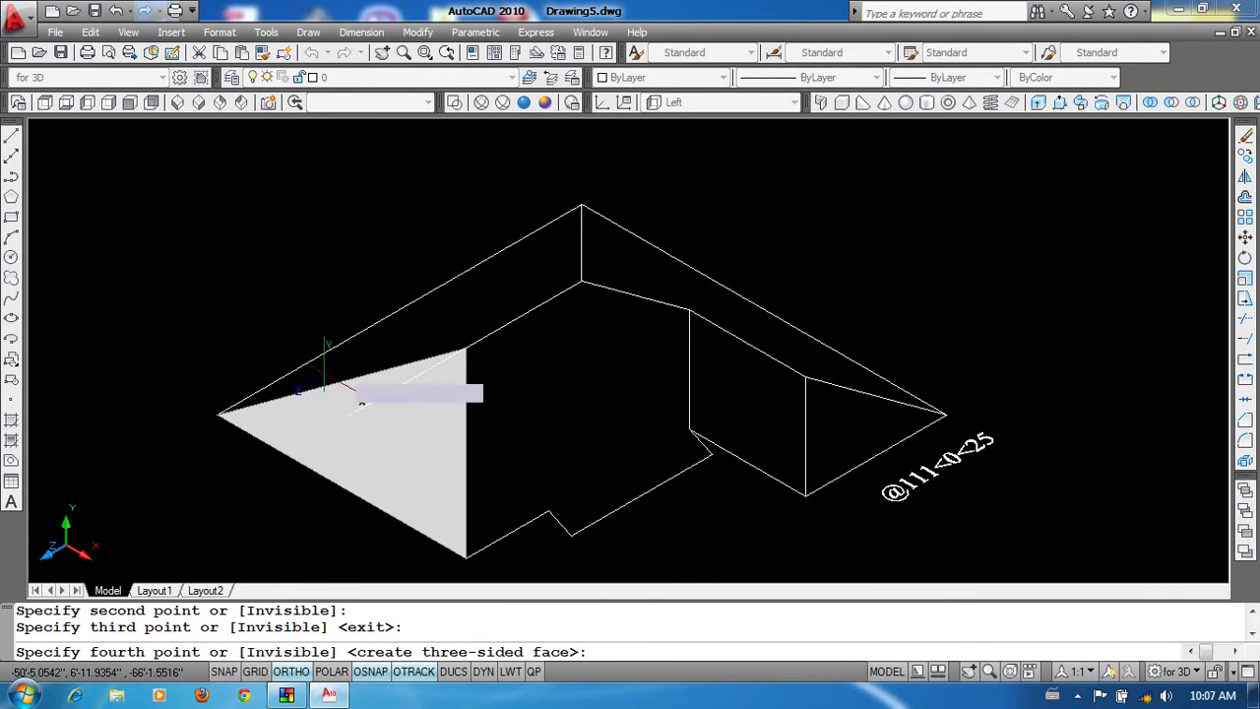
pyautogui.click(216, 414)
pyautogui.press('Return')
pyautogui.moveTo(549, 383); pyautogui.dragTo(466, 383, button='middle')
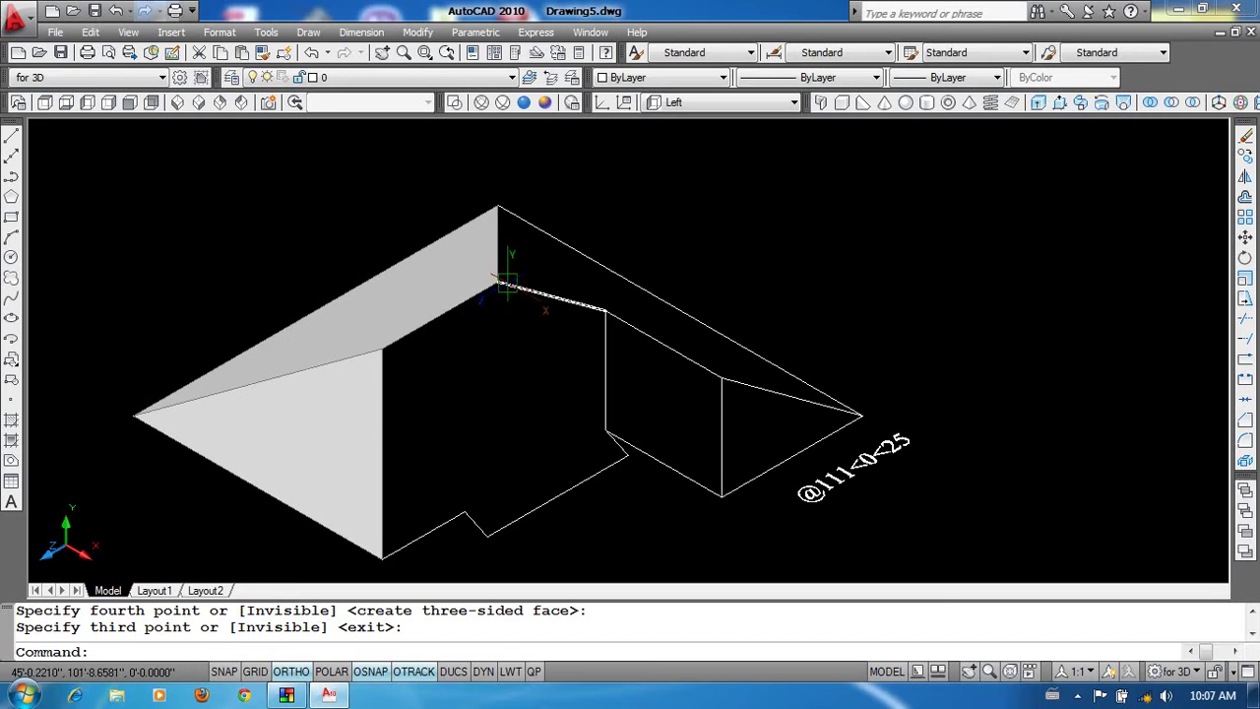
# Add a 3D face over the upper part of the outer side slope, from the rear hip to a point on the outer eave.
pyautogui.press('Return')
pyautogui.click(498, 207)
pyautogui.click(497, 283)
pyautogui.click(606, 312)
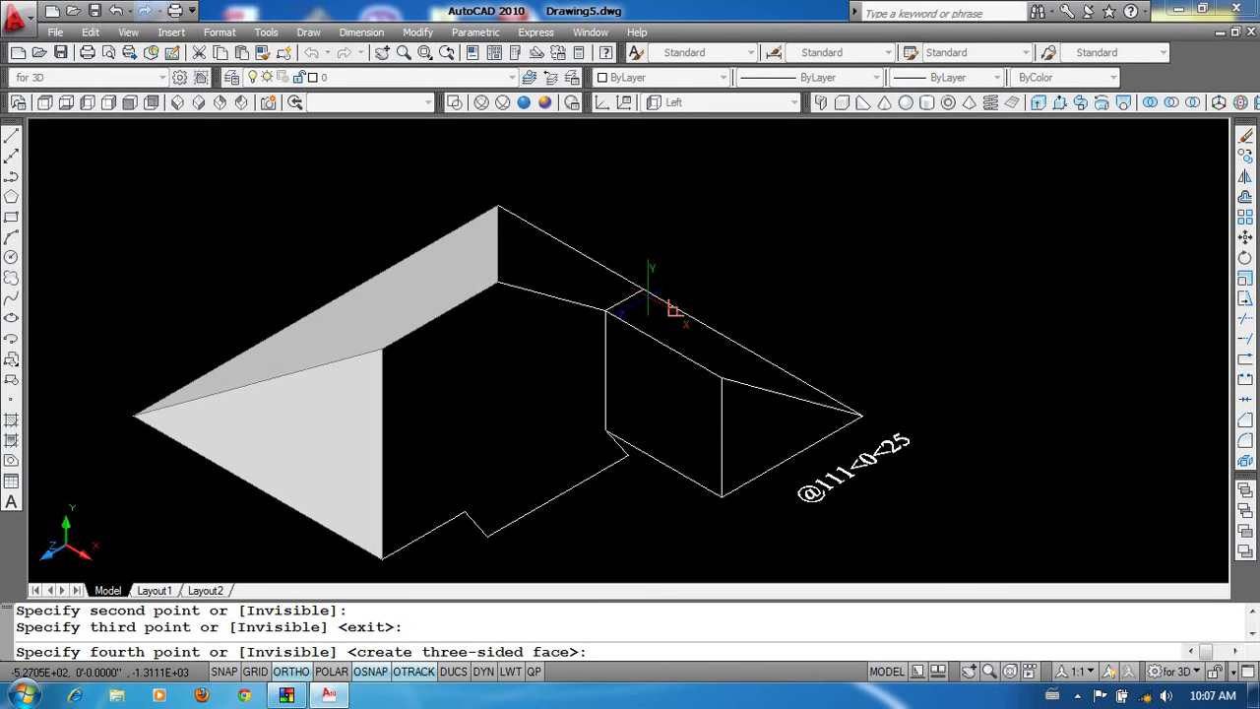
pyautogui.click(645, 292)
pyautogui.press('Return')
pyautogui.scroll(2, 659, 315)
# Cover the rest of the outer side slope with a 3D face between the short wing's ridge and the outer eave.
pyautogui.press('Return')
pyautogui.click(578, 302)
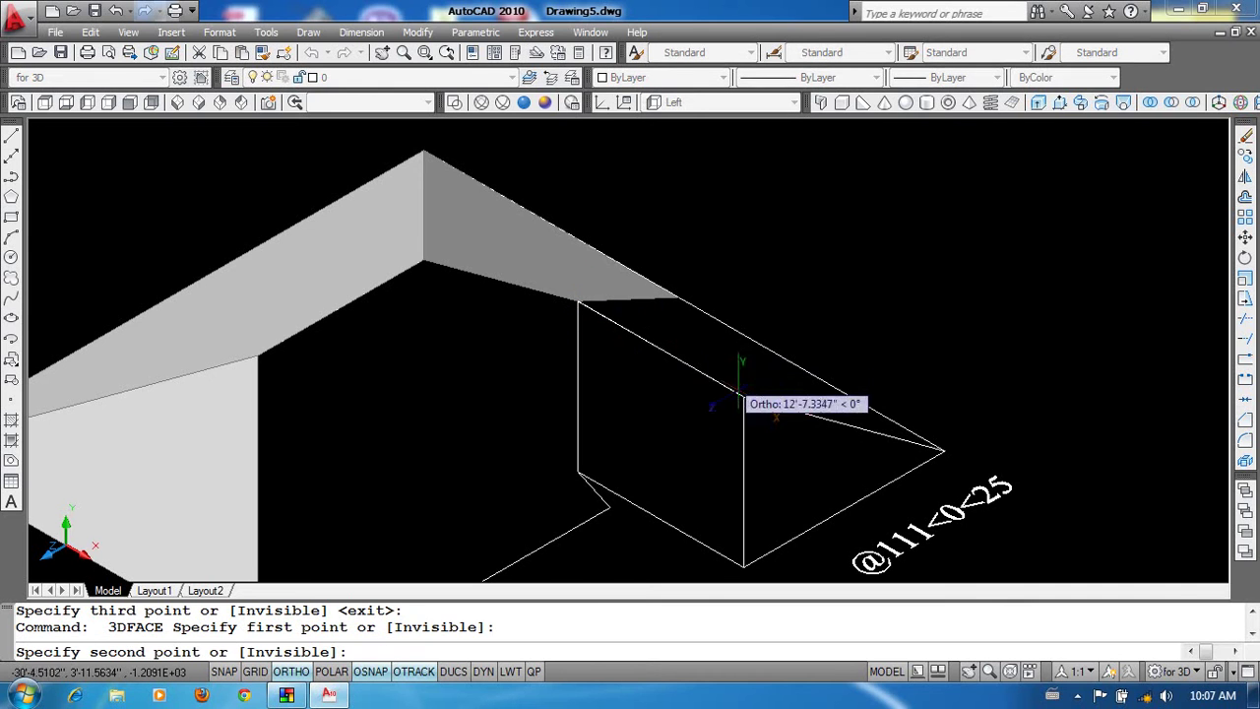
pyautogui.click(743, 397)
pyautogui.click(943, 450)
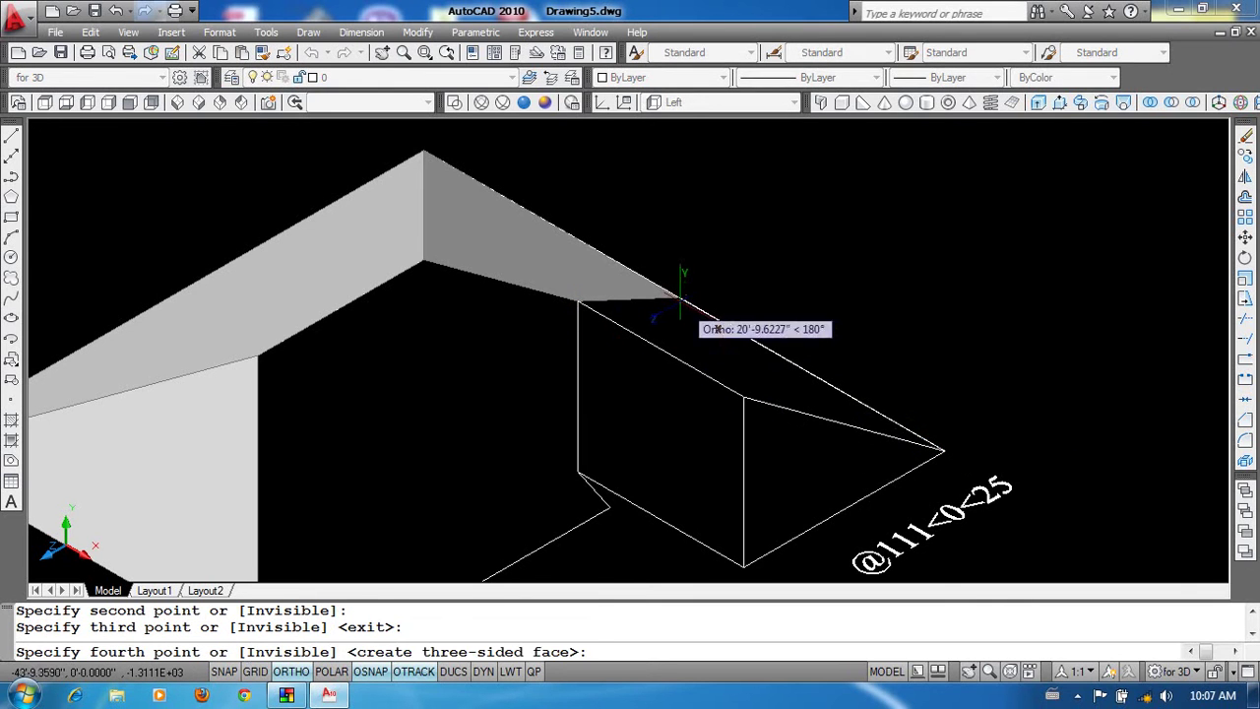
pyautogui.click(679, 298)
pyautogui.press('Return')
pyautogui.moveTo(627, 411); pyautogui.dragTo(645, 334, button='middle')
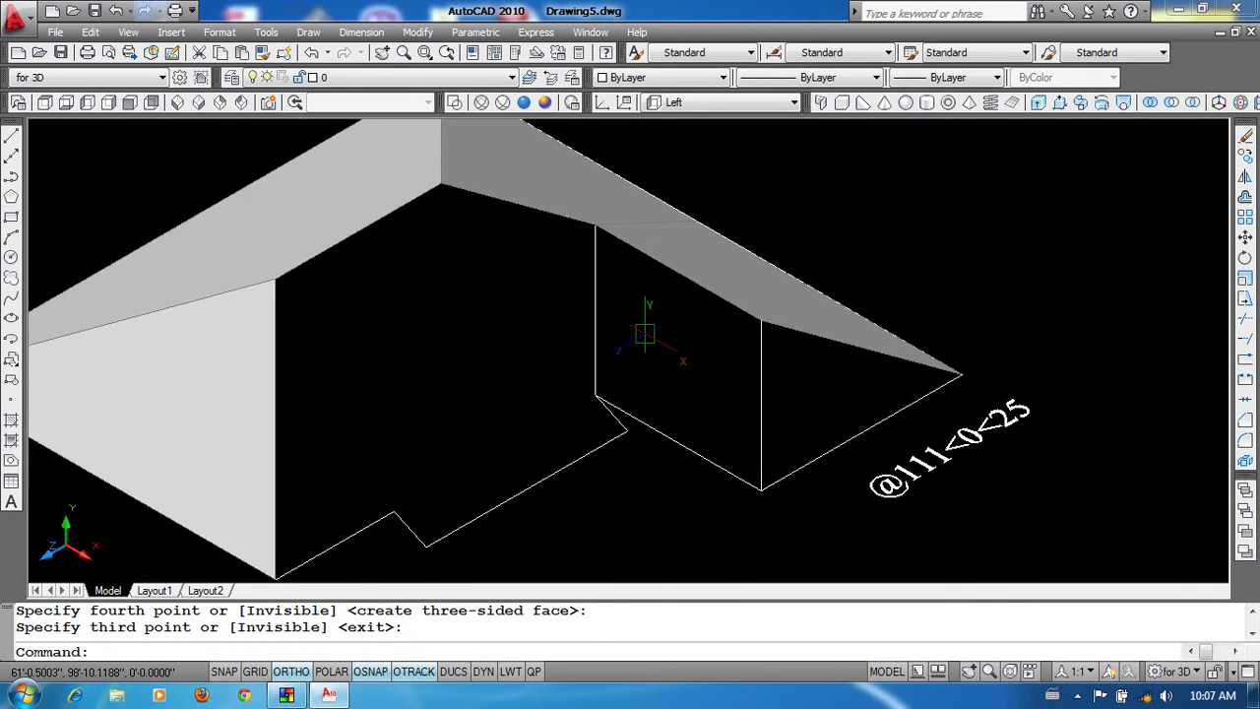
# Cover the short wing's inner slope with a 3D face between its ridge, the valley and the inner eave.
pyautogui.press('Return')
pyautogui.click(761, 320)
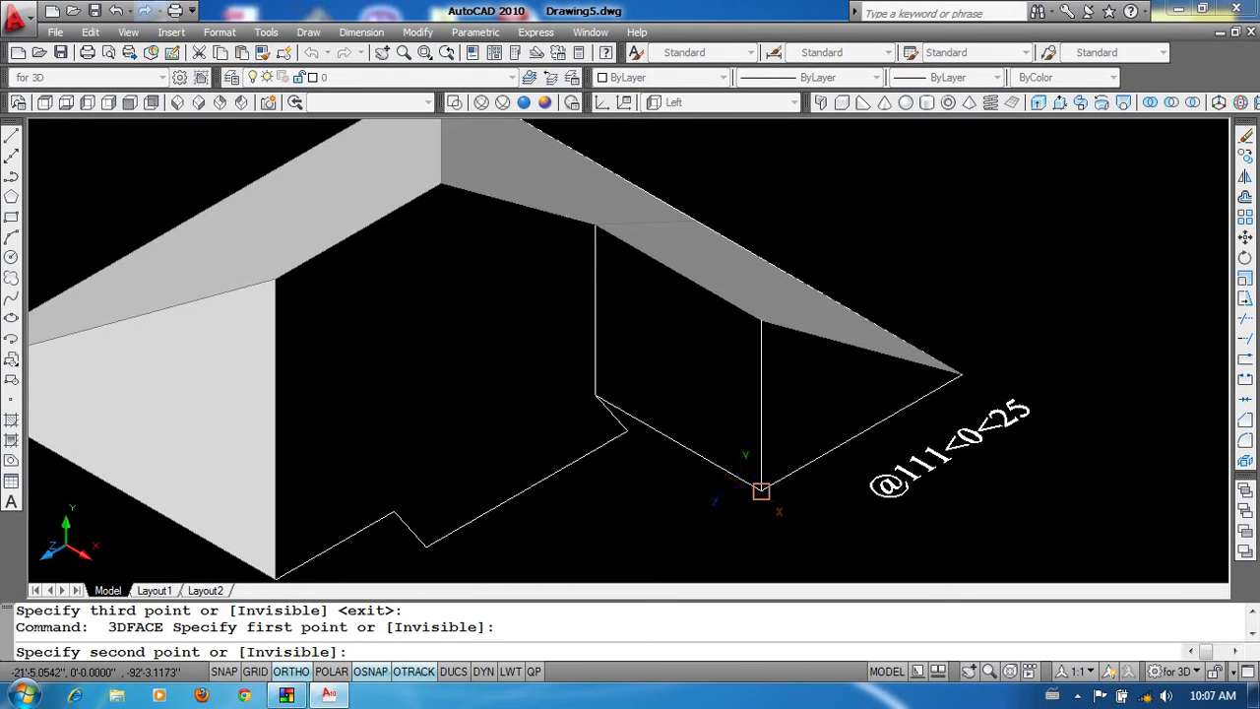
pyautogui.click(760, 489)
pyautogui.click(596, 396)
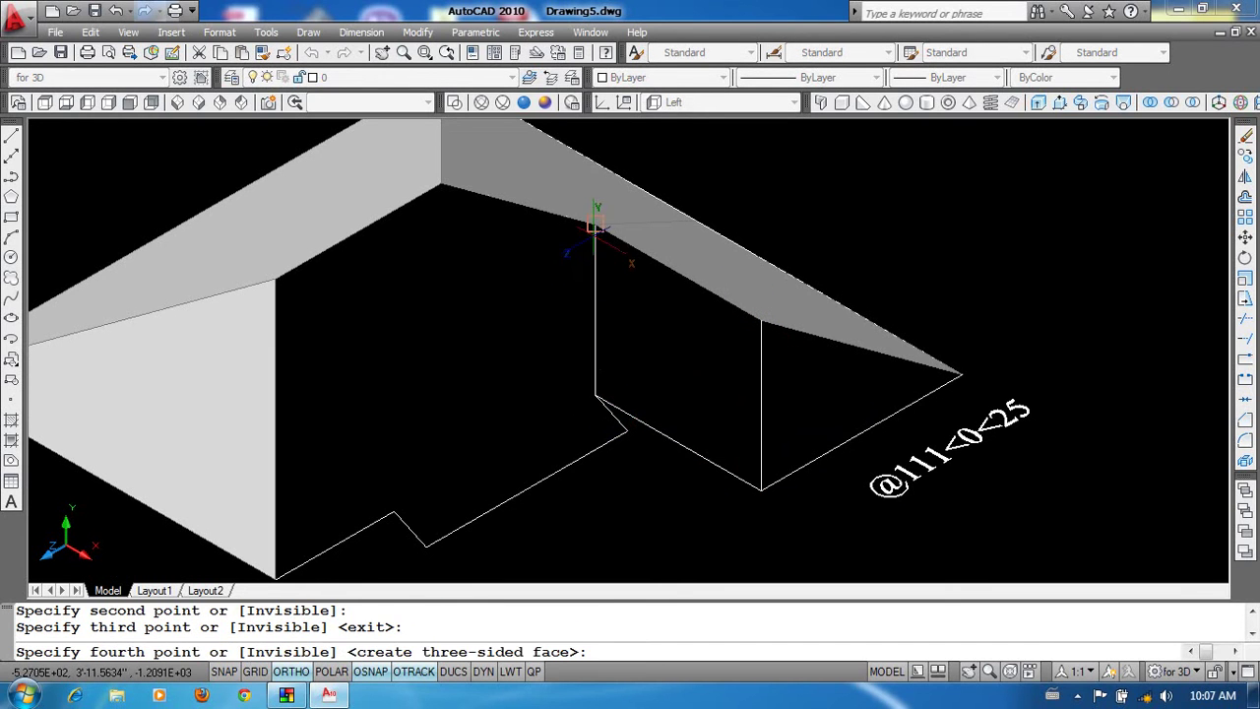
pyautogui.click(595, 224)
pyautogui.press('Return')
# Cover the short wing's hip end with a triangular 3D face between its ridge endpoint and the two eave corners.
pyautogui.press('Return')
pyautogui.click(750, 300)
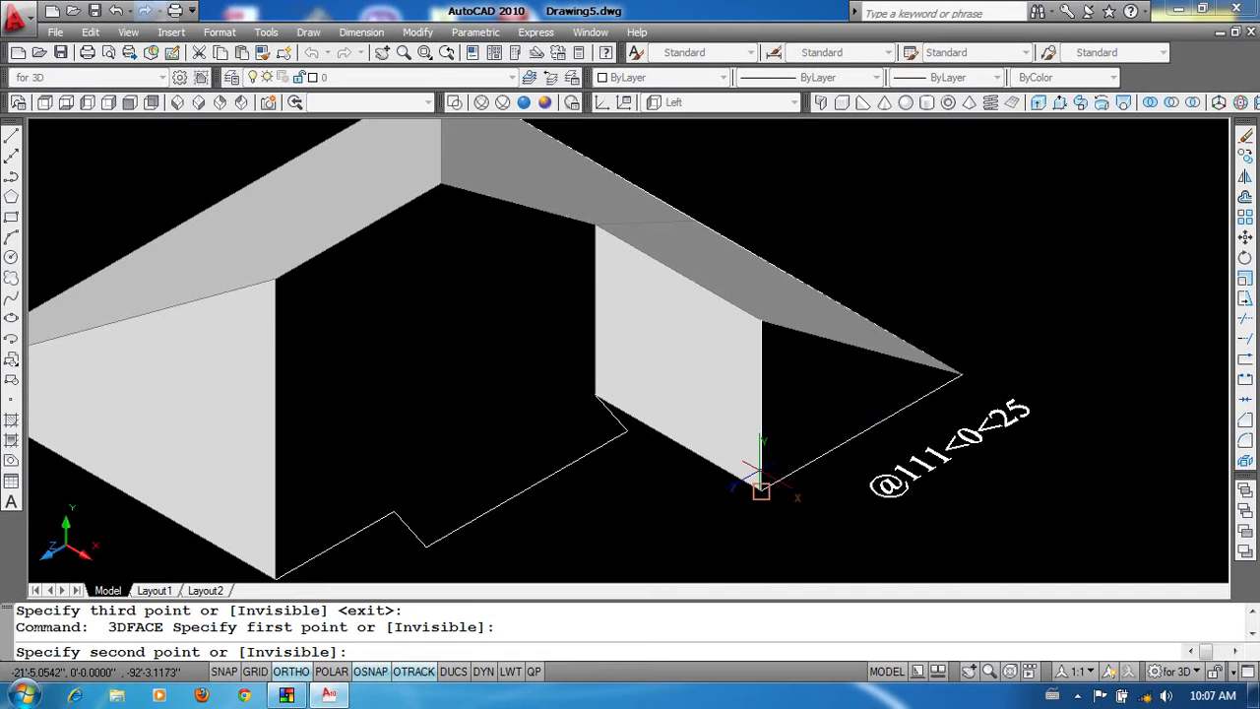
pyautogui.click(760, 489)
pyautogui.click(962, 374)
pyautogui.click(762, 324)
pyautogui.press('Return')
pyautogui.moveTo(624, 360); pyautogui.dragTo(683, 348, button='middle')
# Add a 3D face on the long wing's front slope from the valley and front eave up to the ridge's inner endpoint.
pyautogui.press('Return')
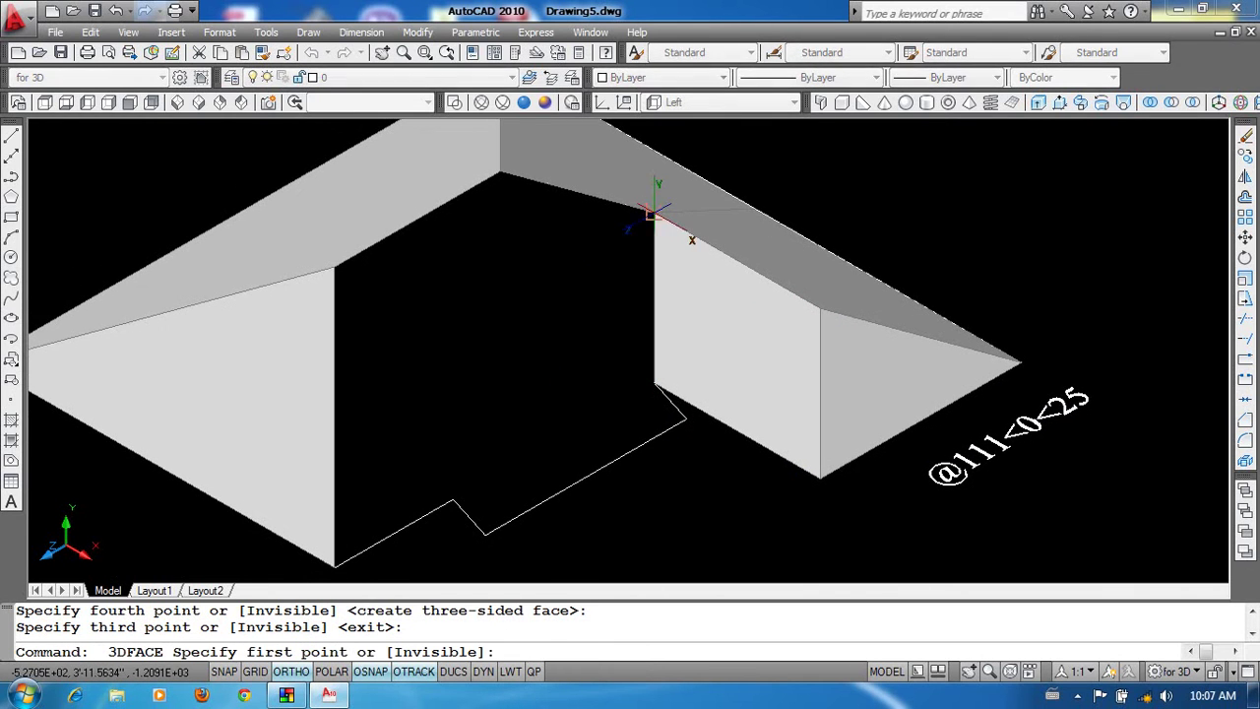
pyautogui.click(686, 420)
pyautogui.click(655, 384)
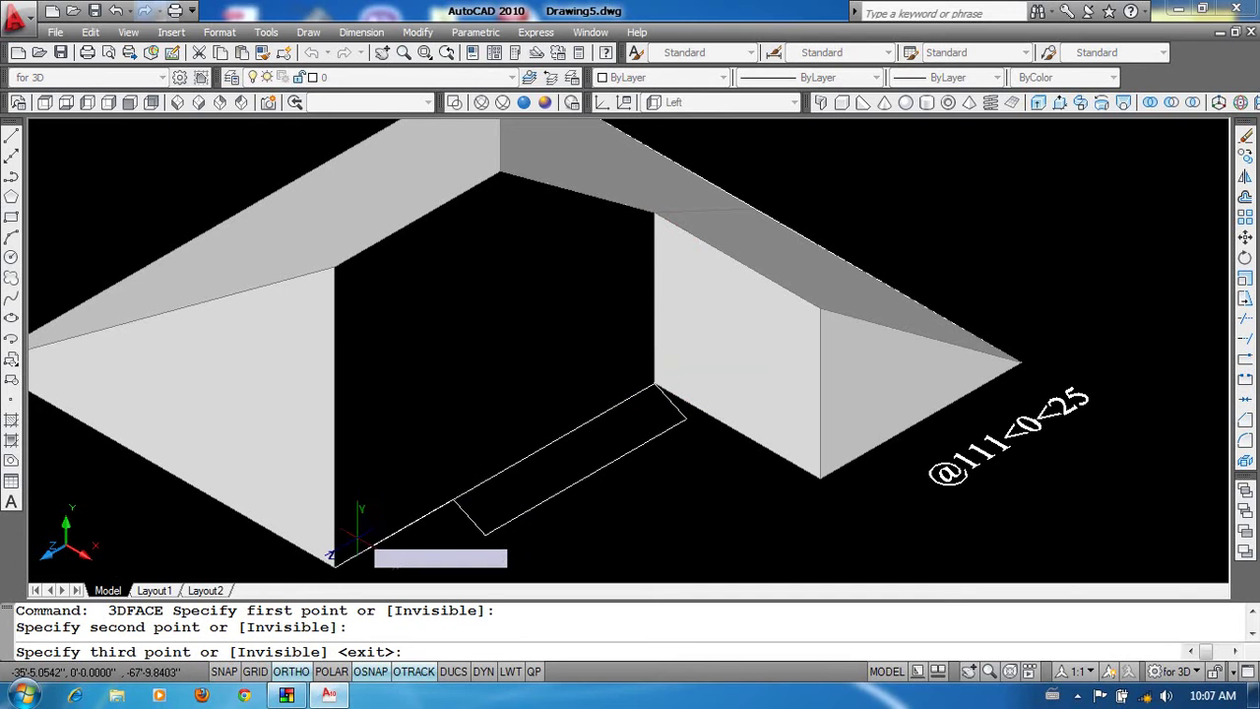
pyautogui.click(334, 563)
pyautogui.click(500, 170)
pyautogui.press('Return')
# Fill the remaining triangle of the long wing's front slope with a 3D face along the ridge and front hip.
pyautogui.press('Return')
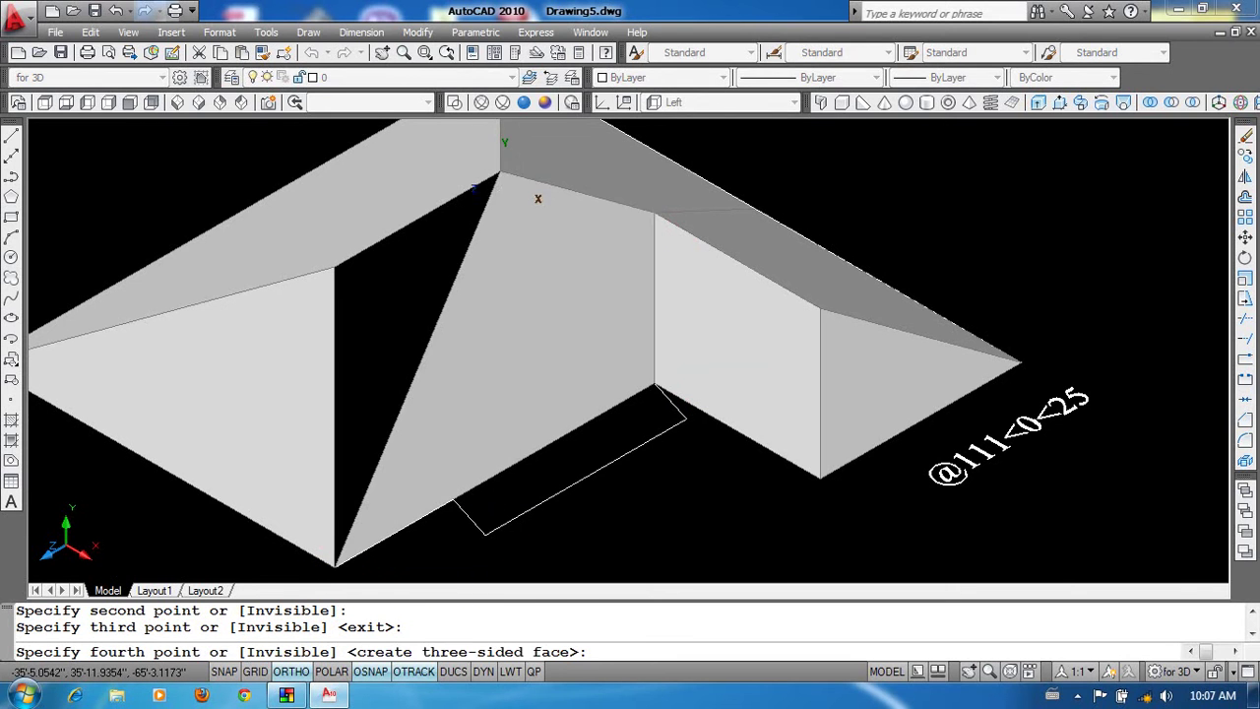
pyautogui.click(500, 170)
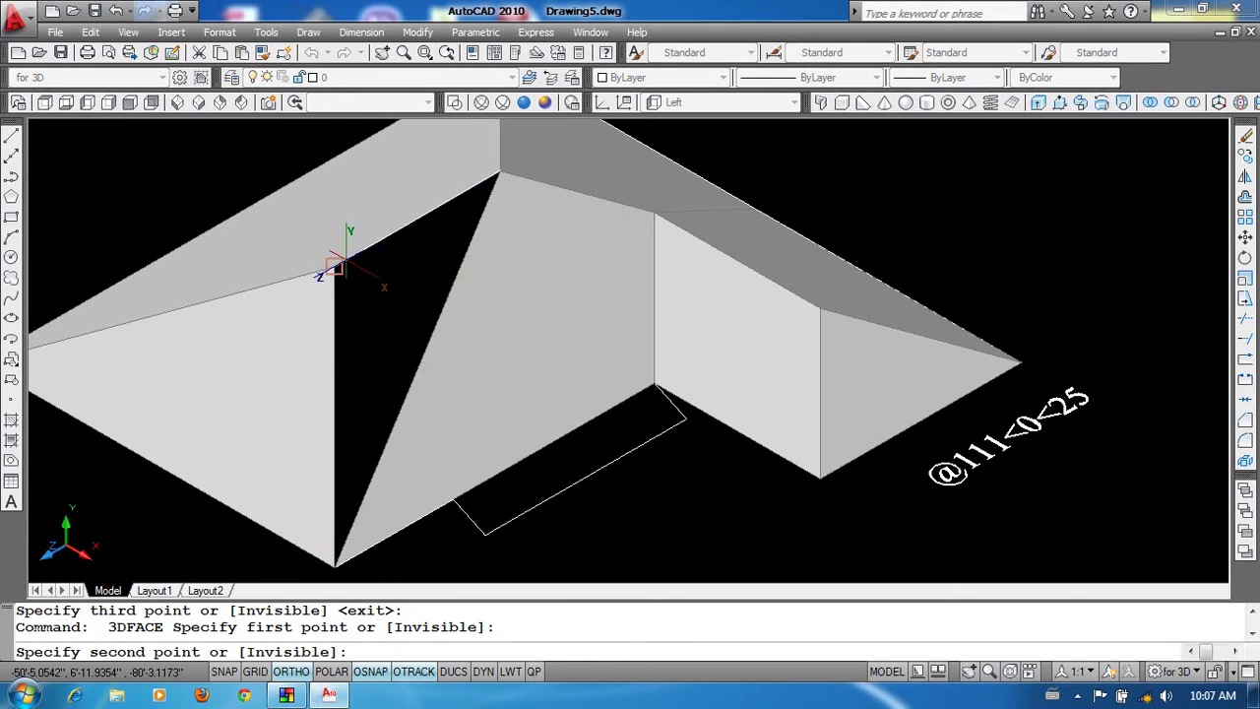
pyautogui.click(335, 266)
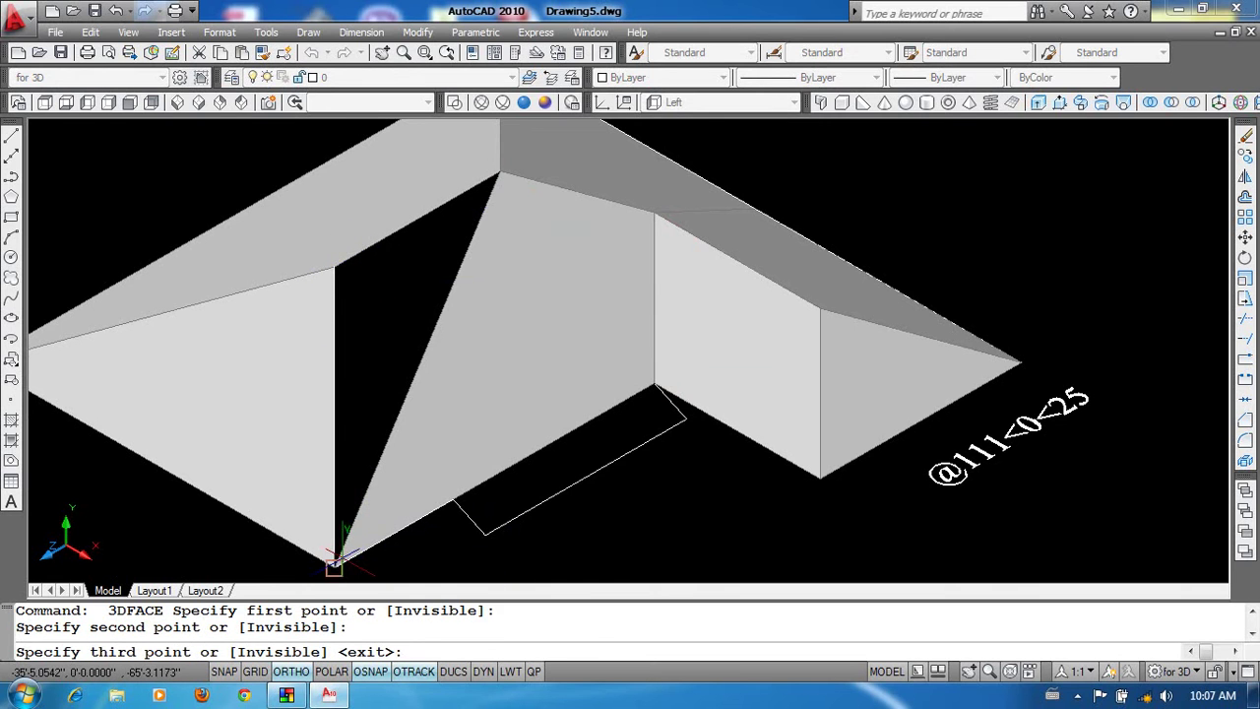
pyautogui.click(336, 563)
pyautogui.press('Return')
pyautogui.moveTo(542, 423); pyautogui.dragTo(496, 349, button='middle')
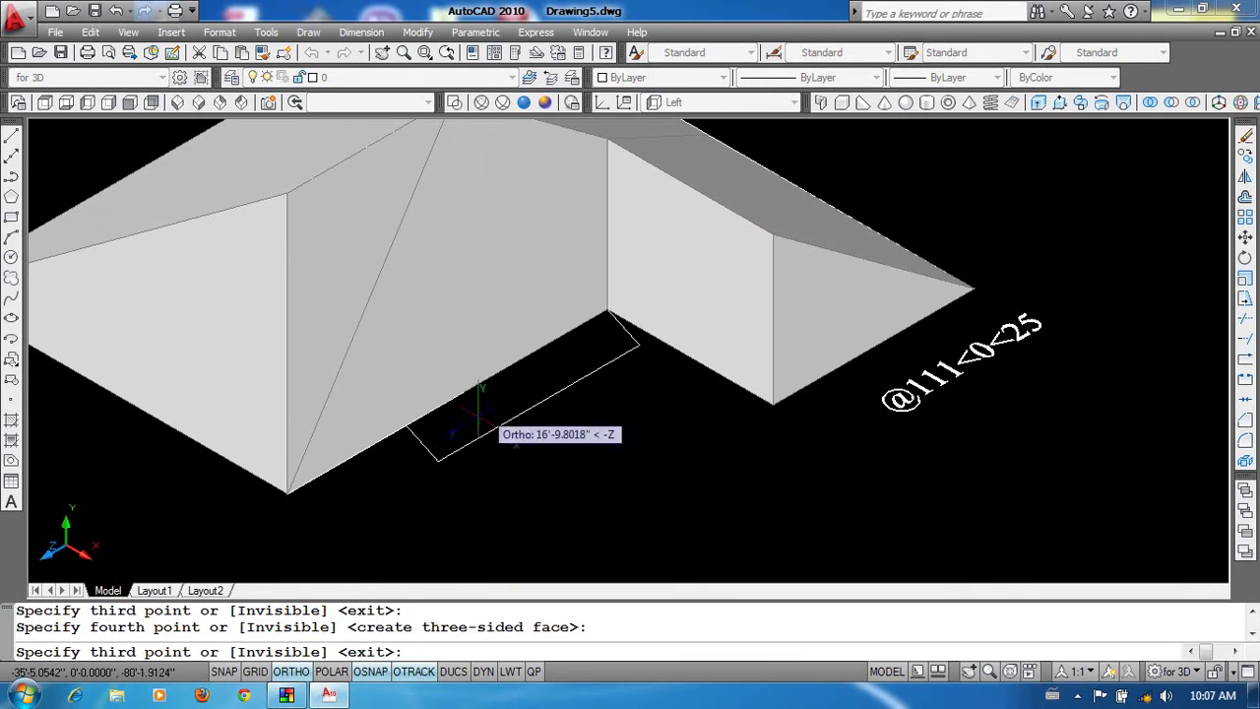
pyautogui.press('Return')
# Cover the projecting eave strip below the front slope with a four-sided 3D face.
pyautogui.press('Return')
pyautogui.click(426, 448)
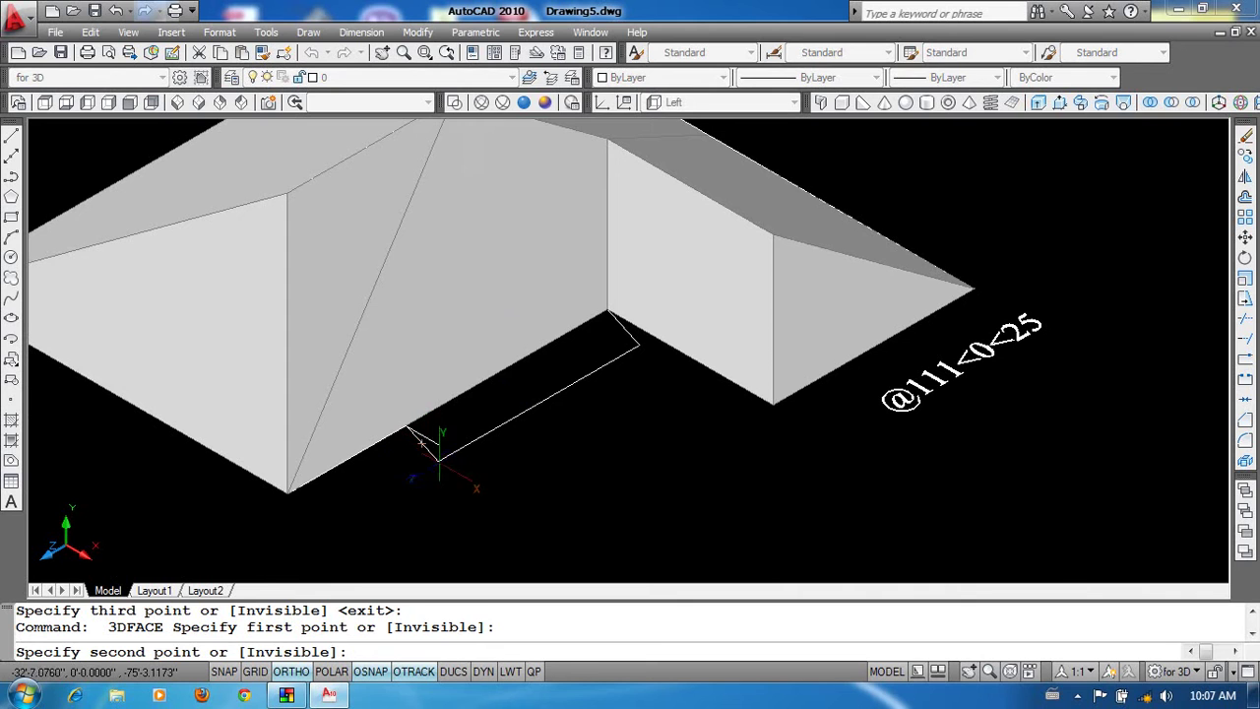
pyautogui.click(439, 456)
pyautogui.click(638, 345)
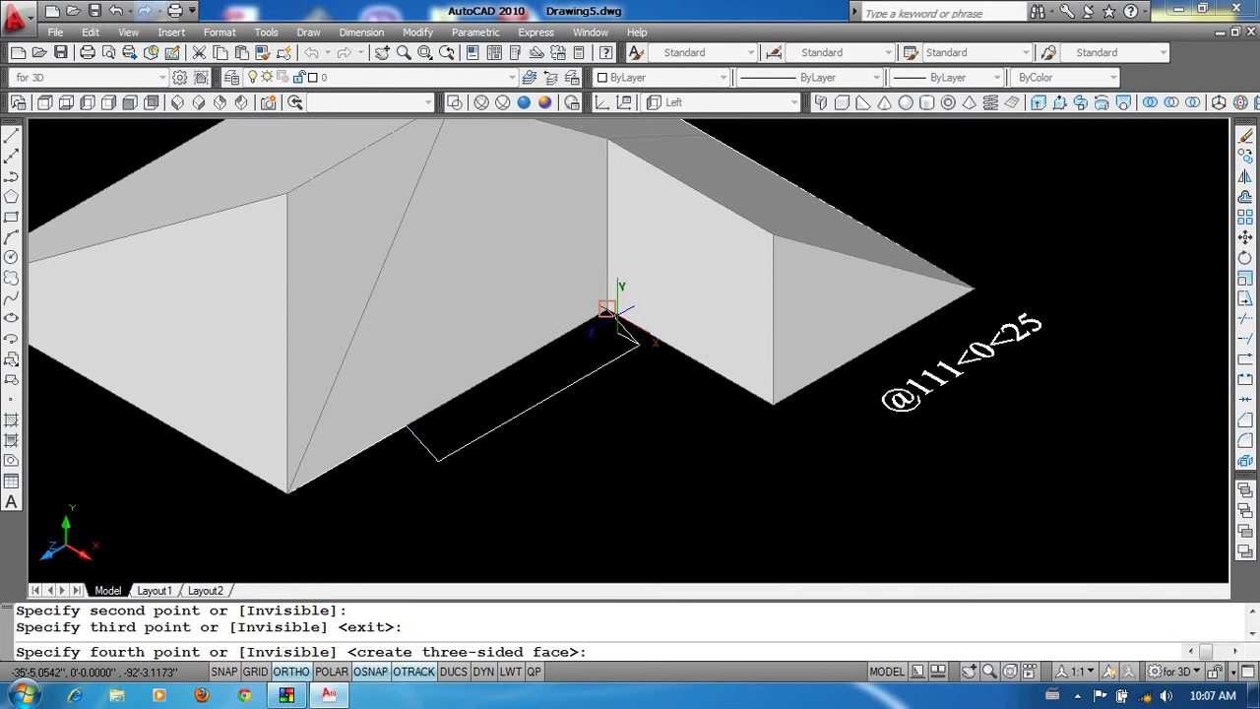
pyautogui.press('Return')
pyautogui.press('Return')
pyautogui.moveTo(614, 285); pyautogui.dragTo(621, 337, button='middle')
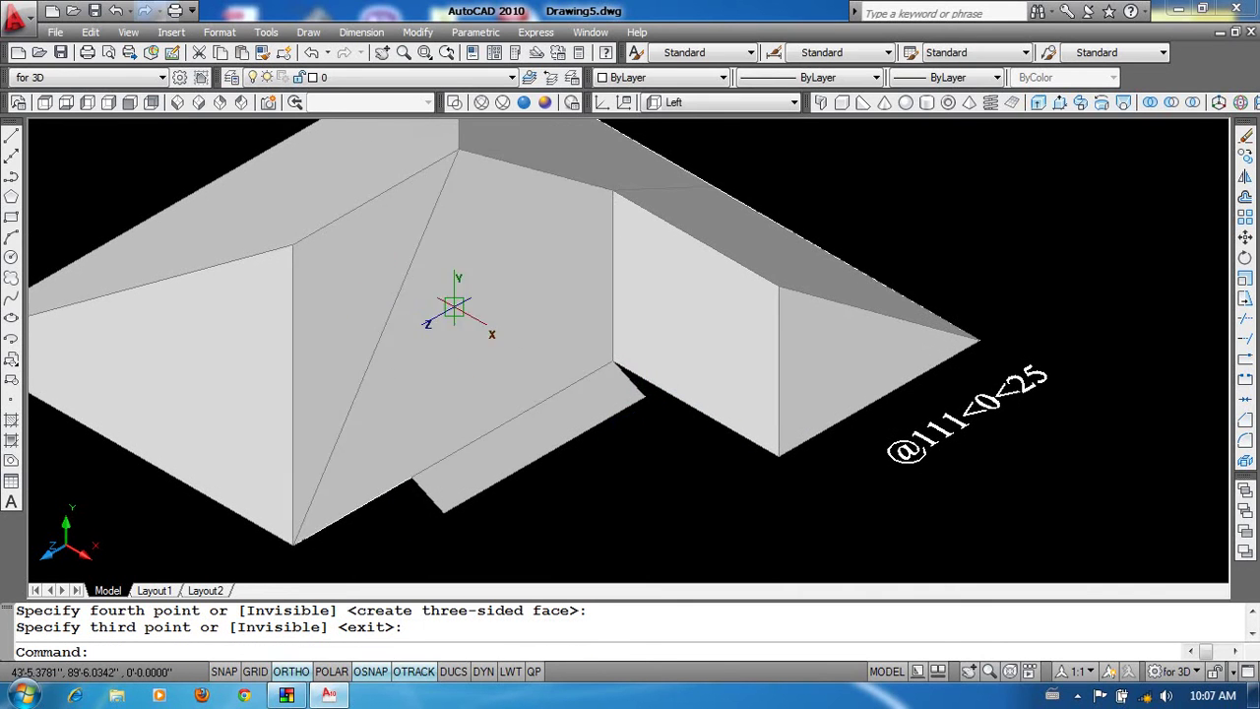
# Set the visual style to 2D Wireframe and hide the front slope's diagonal and the outer slope's seam with the Edge command.
pyautogui.scroll(-2, 478, 285)
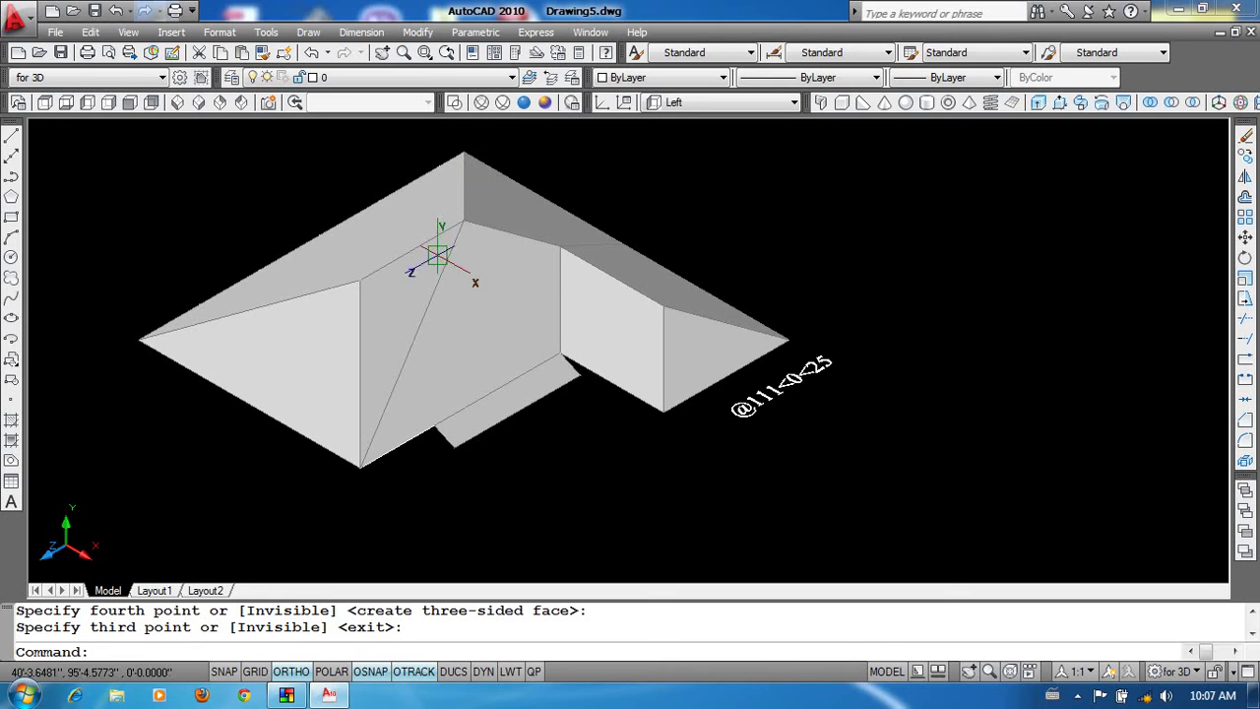
pyautogui.scroll(2, 594, 245)
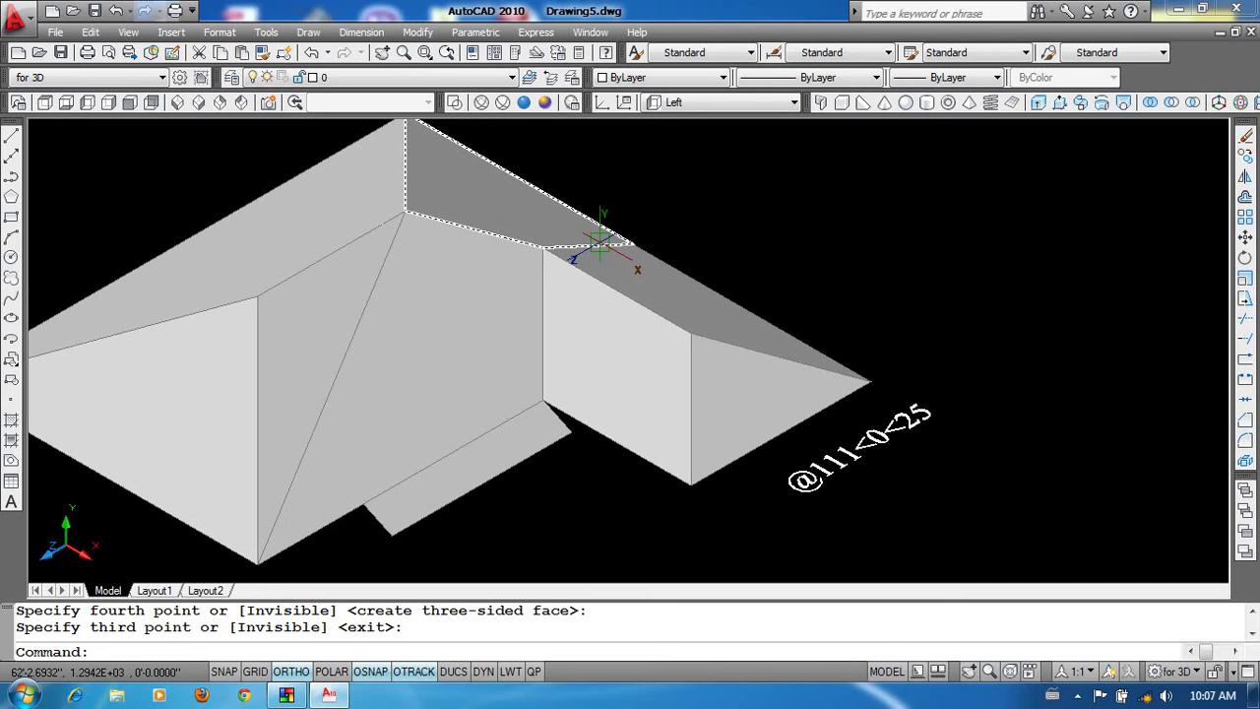
pyautogui.click(458, 103)
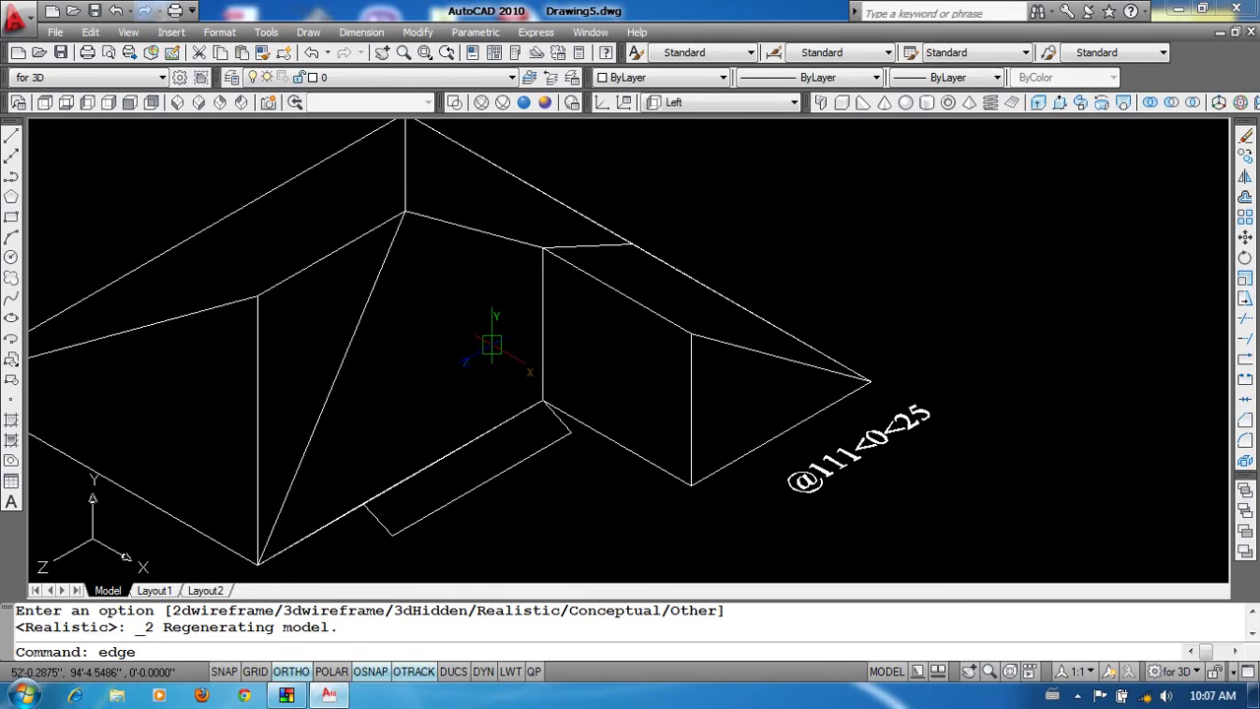
pyautogui.press('Return')
pyautogui.click(331, 388)
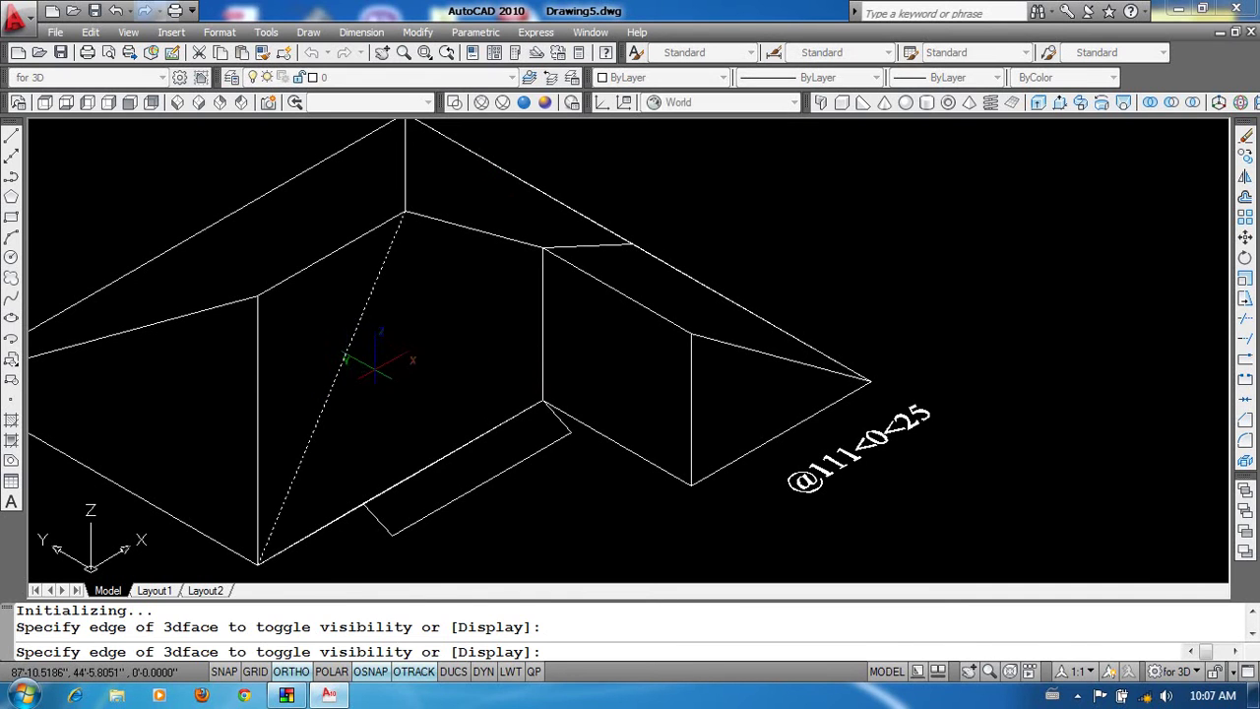
pyautogui.click(587, 244)
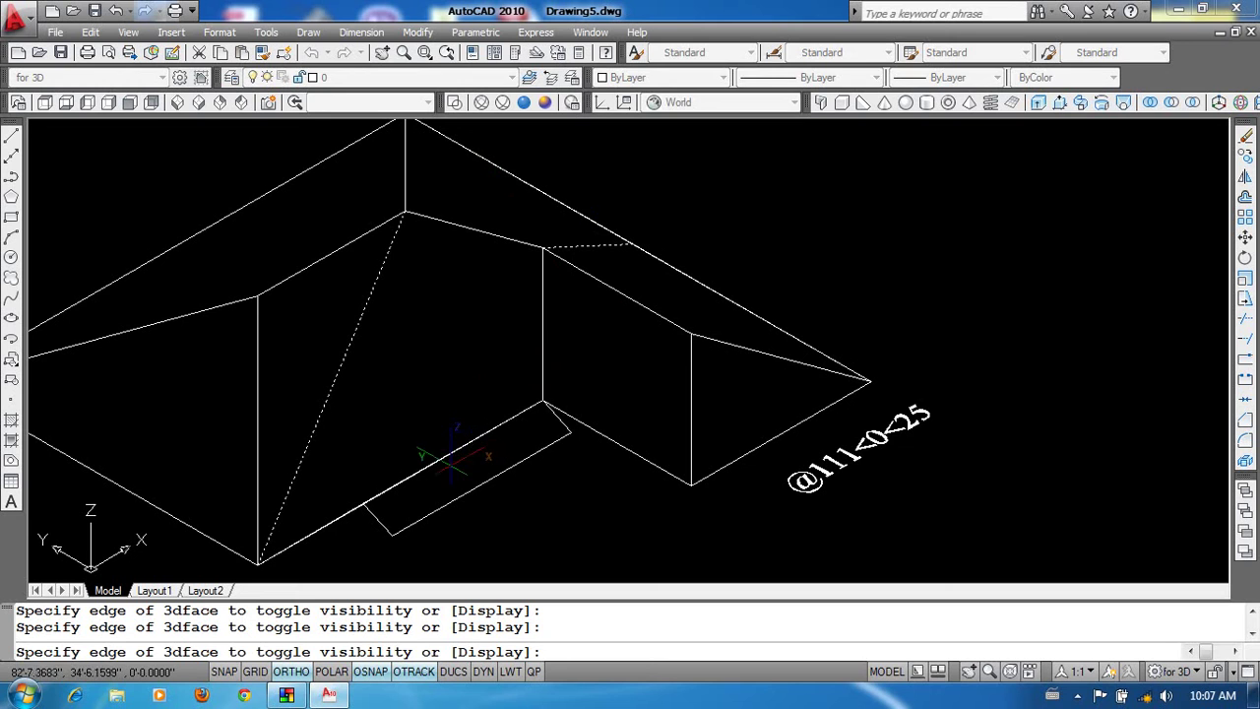
pyautogui.press('Return')
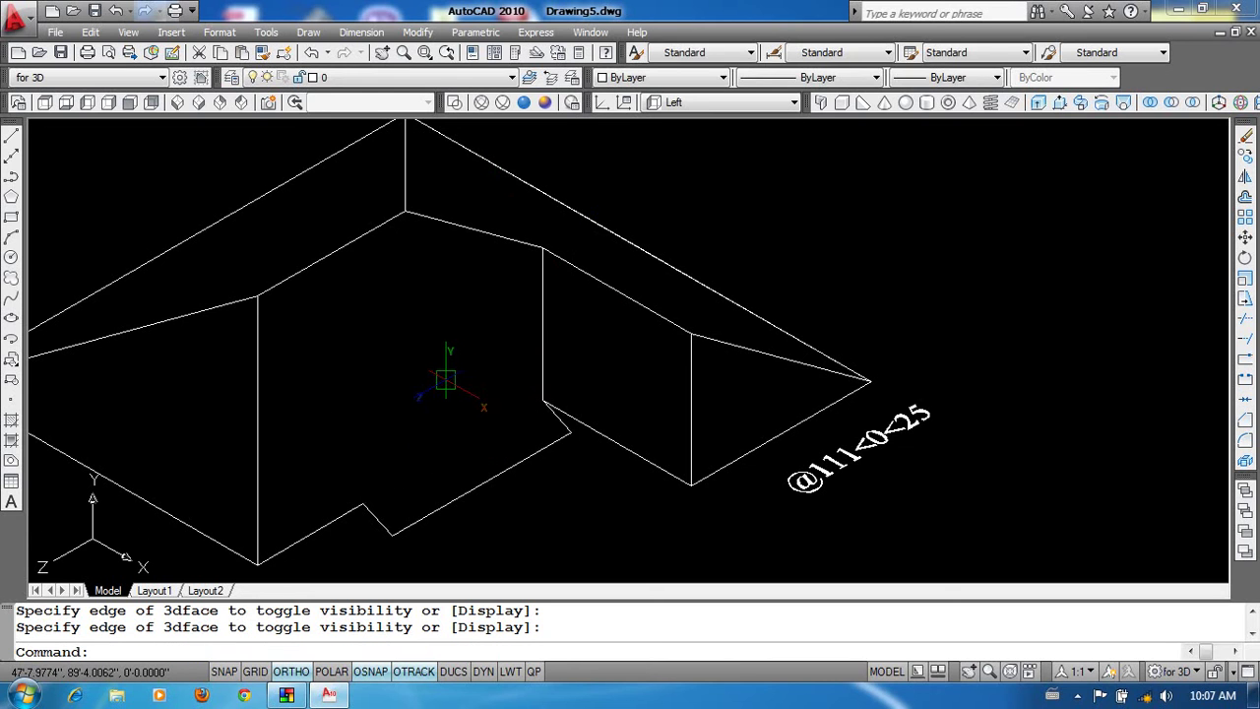
# Shade the roof in the Realistic style, then select it and orbit around it to inspect the covered slopes.
pyautogui.click(523, 102)
pyautogui.keyDown('shift'); pyautogui.moveTo(630, 344); pyautogui.dragTo(717, 361, button='middle'); pyautogui.keyUp('shift')
pyautogui.click(816, 478)
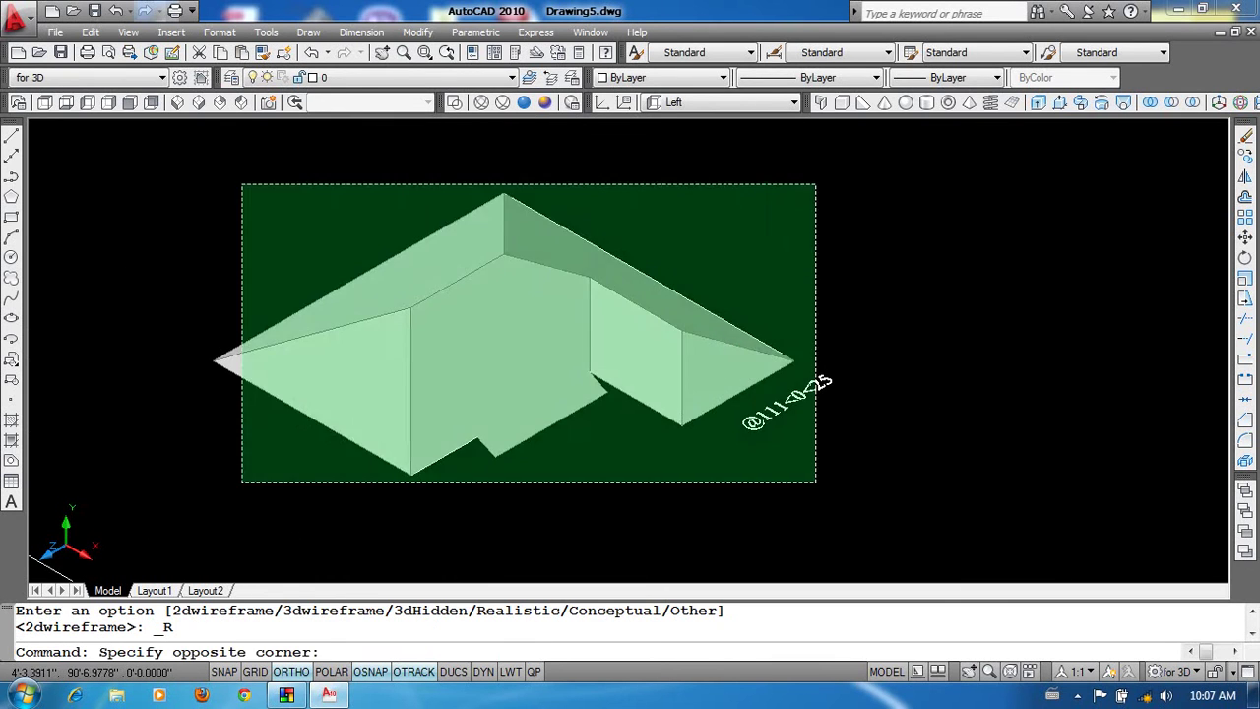
pyautogui.click(398, 293)
pyautogui.moveTo(398, 294)
pyautogui.keyDown('shift'); pyautogui.mouseDown(button='middle')
pyautogui.moveTo(509, 234)
pyautogui.moveTo(492, 220)
pyautogui.moveTo(365, 316)
pyautogui.moveTo(433, 177)
pyautogui.mouseUp(button='middle'); pyautogui.keyUp('shift')
# Return to the 2D Wireframe style and switch to the top view with both roof plans in sight.
pyautogui.click(453, 103)
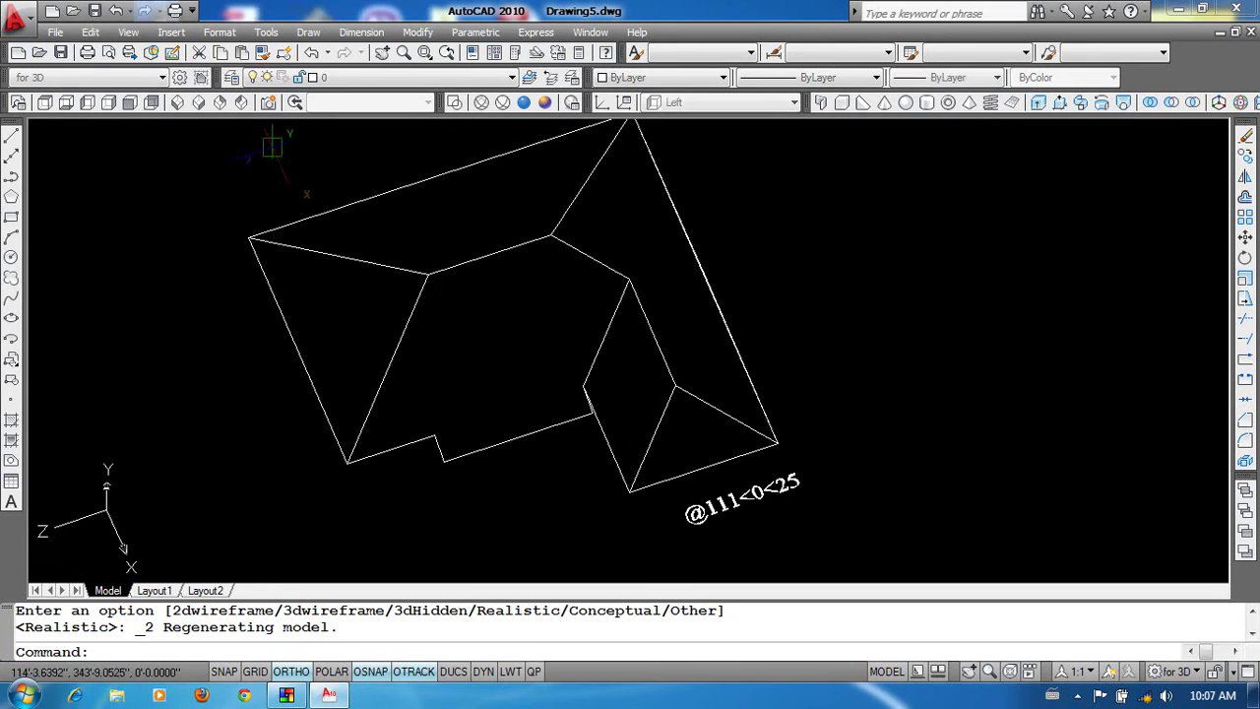
pyautogui.click(44, 102)
pyautogui.scroll(-3, 610, 358)
pyautogui.moveTo(683, 427); pyautogui.dragTo(549, 399, button='middle')
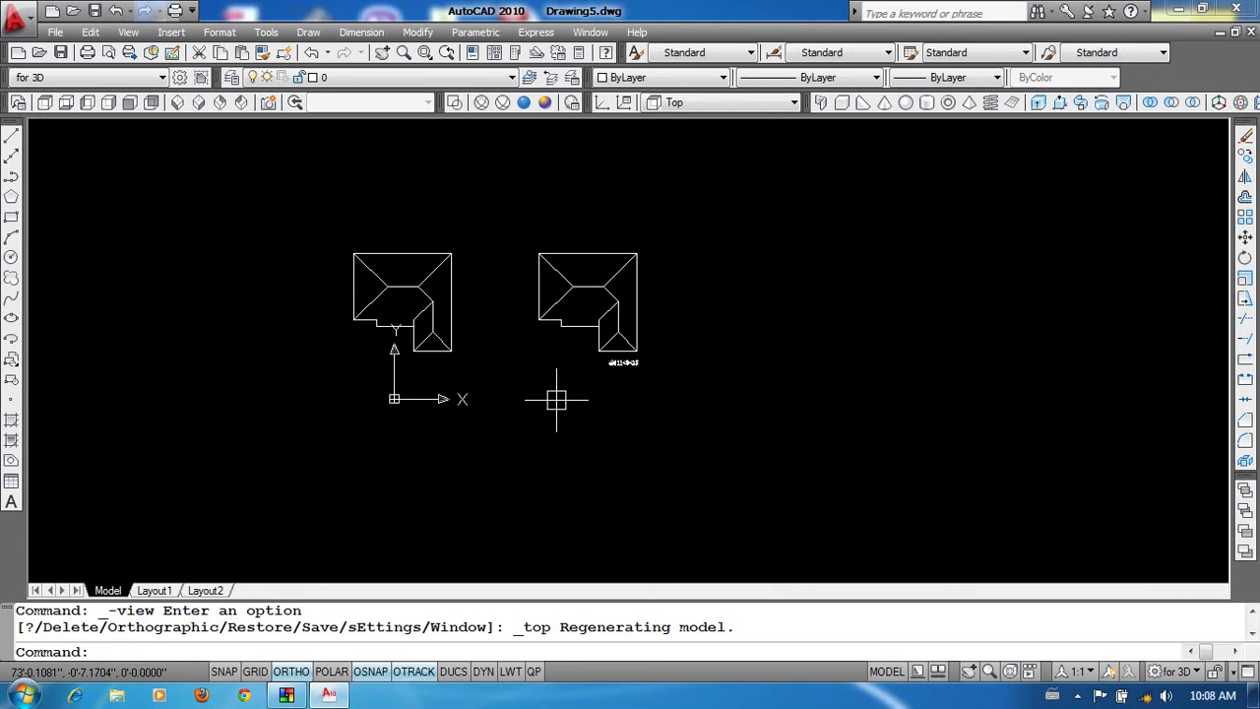
pyautogui.moveTo(456, 343); pyautogui.dragTo(463, 364, button='middle')
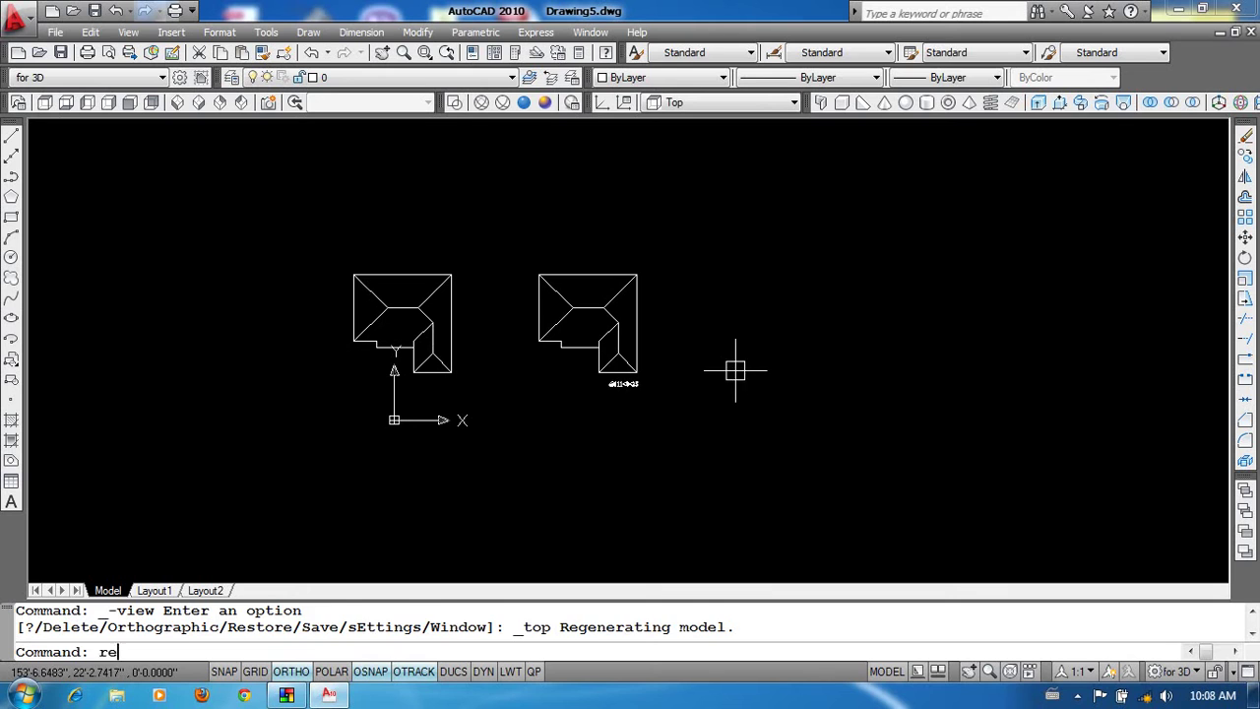
# Regenerate the drawing and draw a 30' by 40' rectangle in the empty space beside the roof plans.
pyautogui.write('re')
pyautogui.press('Return')
pyautogui.moveTo(845, 353); pyautogui.dragTo(810, 410)
pyautogui.moveTo(871, 401); pyautogui.dragTo(454, 390, button='middle')
pyautogui.write('rec')
pyautogui.press('Return')
pyautogui.click(526, 424)
pyautogui.write('@3')
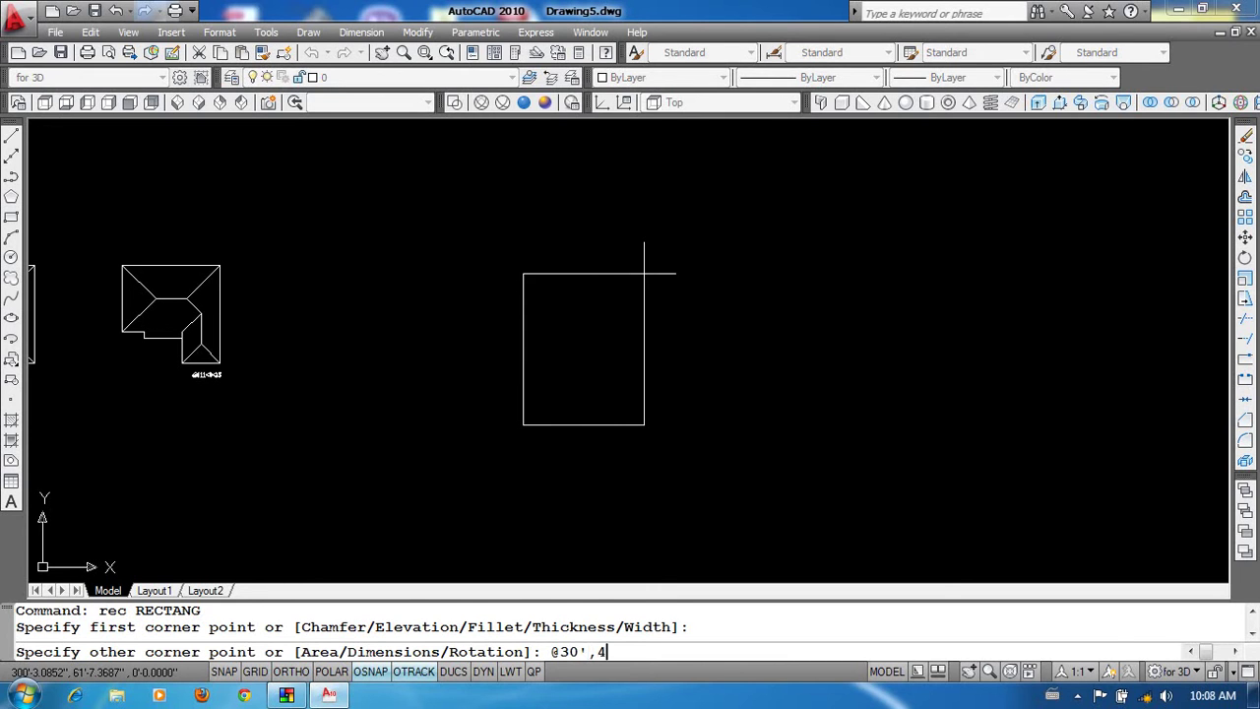
pyautogui.write("0'")
pyautogui.press('Return')
# Offset the 30' by 40' rectangle outward by 36 inches to form the eave outline.
pyautogui.moveTo(624, 427); pyautogui.dragTo(633, 416, button='middle')
pyautogui.write('o')
pyautogui.press('Return')
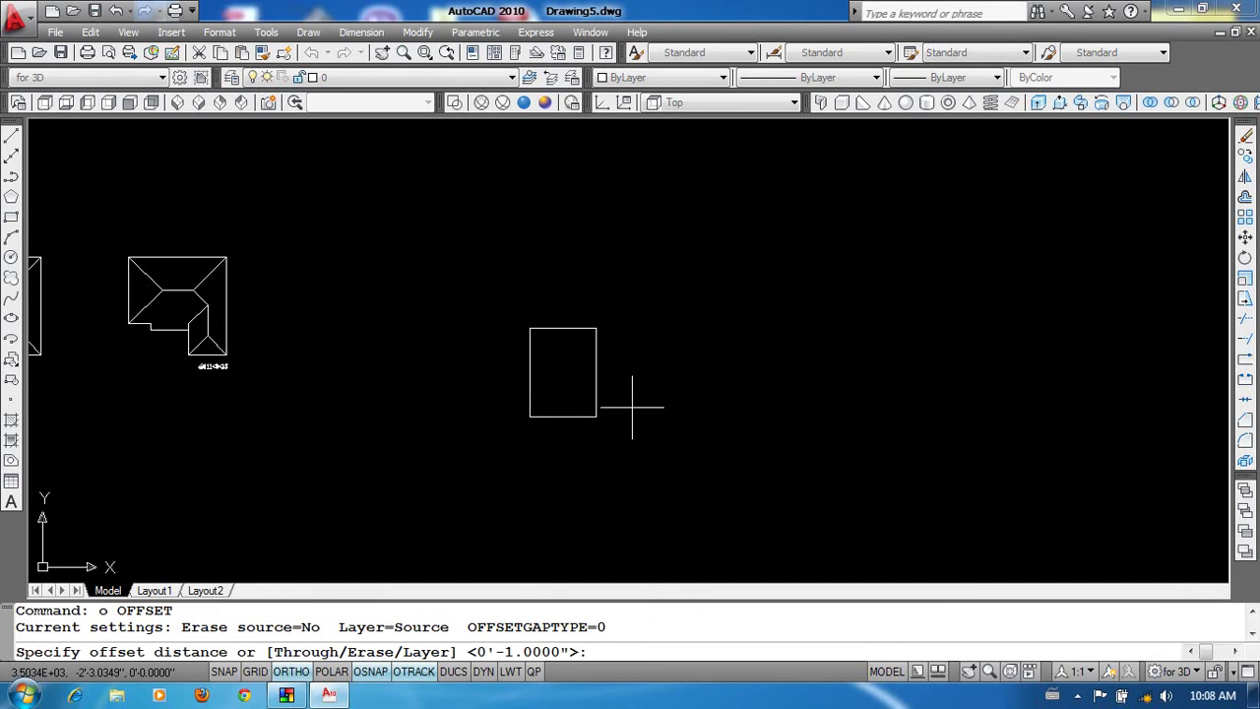
pyautogui.write('36')
pyautogui.press('Return')
pyautogui.scroll(3, 576, 411)
pyautogui.click(585, 356)
pyautogui.click(548, 222)
pyautogui.press('Return')
pyautogui.moveTo(560, 232); pyautogui.dragTo(550, 308, button='middle')
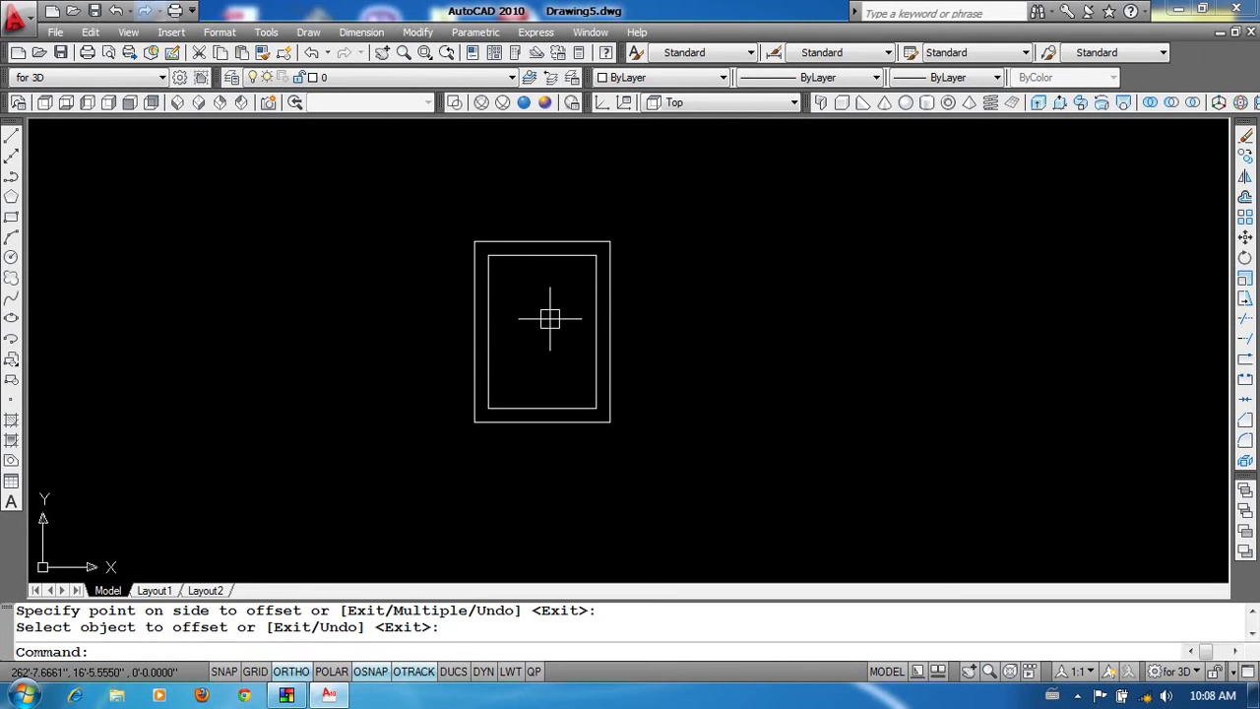
# Draw a 20' by 4' rectangle beside the offset building outline.
pyautogui.moveTo(587, 279); pyautogui.dragTo(577, 332, button='middle')
pyautogui.write('rec')
pyautogui.press('Return')
pyautogui.click(740, 410)
pyautogui.write('@')
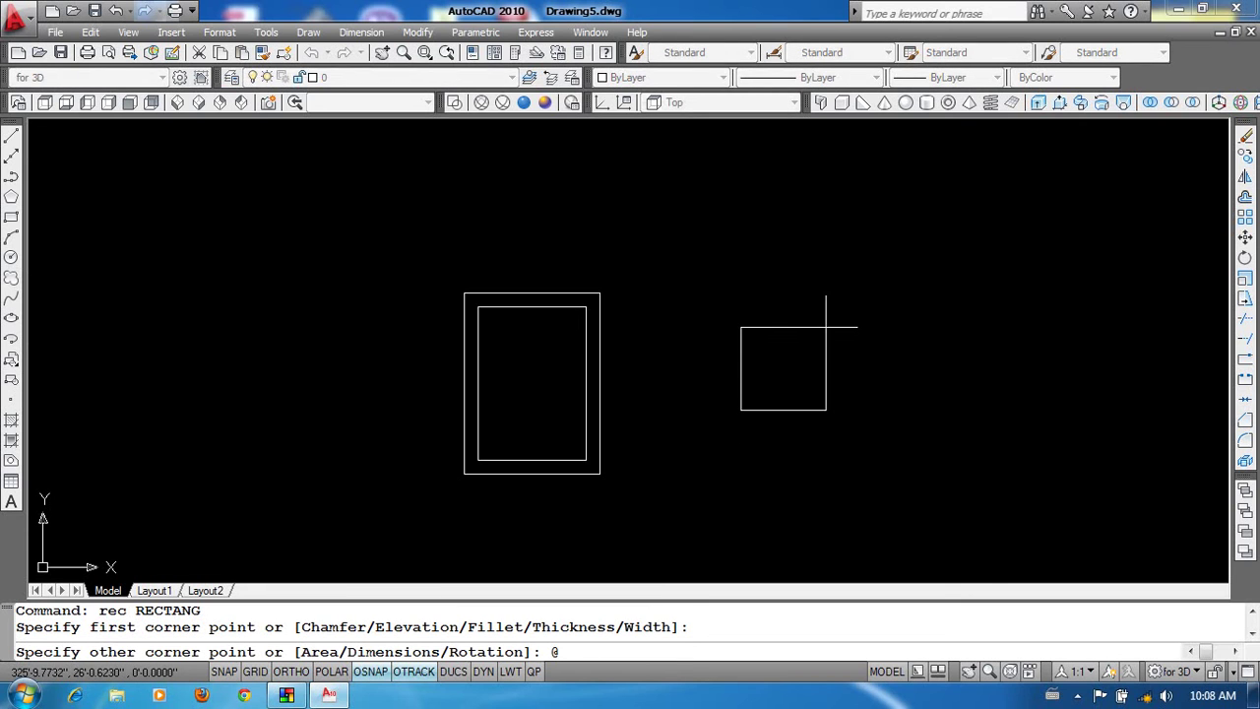
pyautogui.write("20',4'")
pyautogui.press('Return')
# Move the small rectangle by the midpoint of its upper edge to the midpoint of the eave outline's lower edge.
pyautogui.write('m')
pyautogui.press('Return')
pyautogui.click(764, 350)
pyautogui.click(759, 357)
pyautogui.click(759, 358)
pyautogui.click(781, 418)
pyautogui.press('Return')
pyautogui.click(786, 394)
pyautogui.scroll(2, 531, 492)
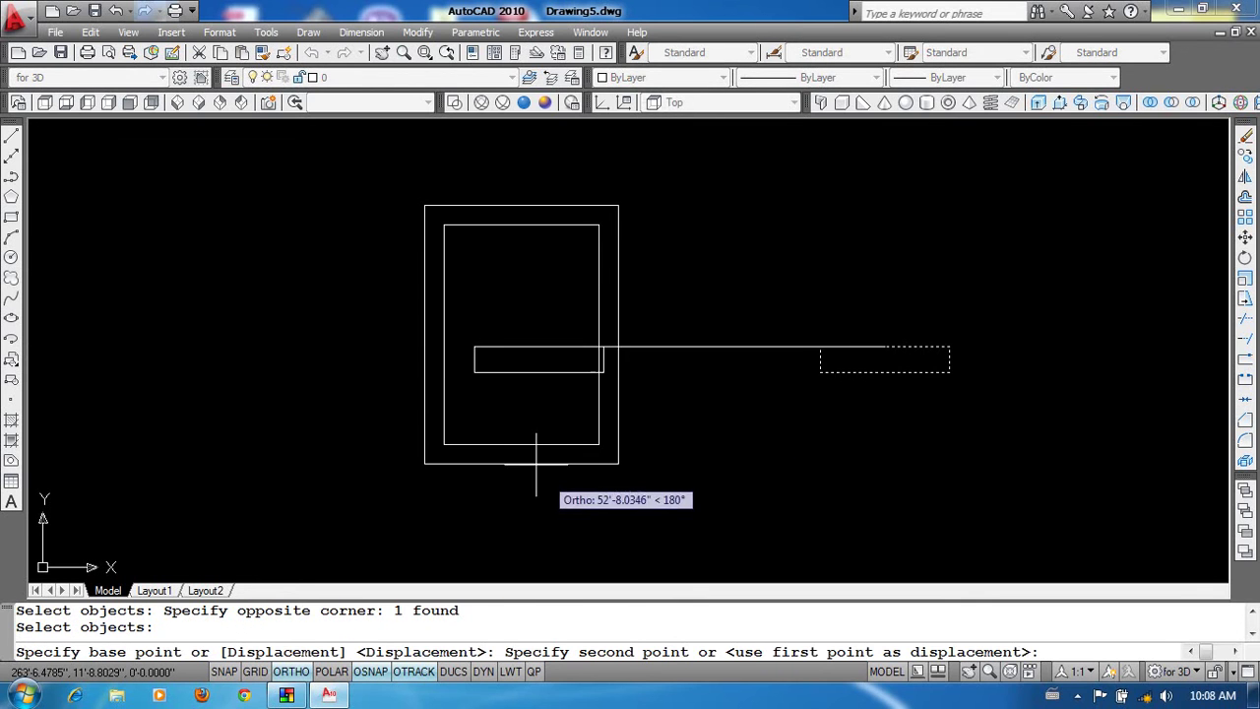
pyautogui.click(533, 464)
pyautogui.press('Escape')
pyautogui.press('Escape')
pyautogui.write('l')
pyautogui.press('Return')
pyautogui.click(533, 489)
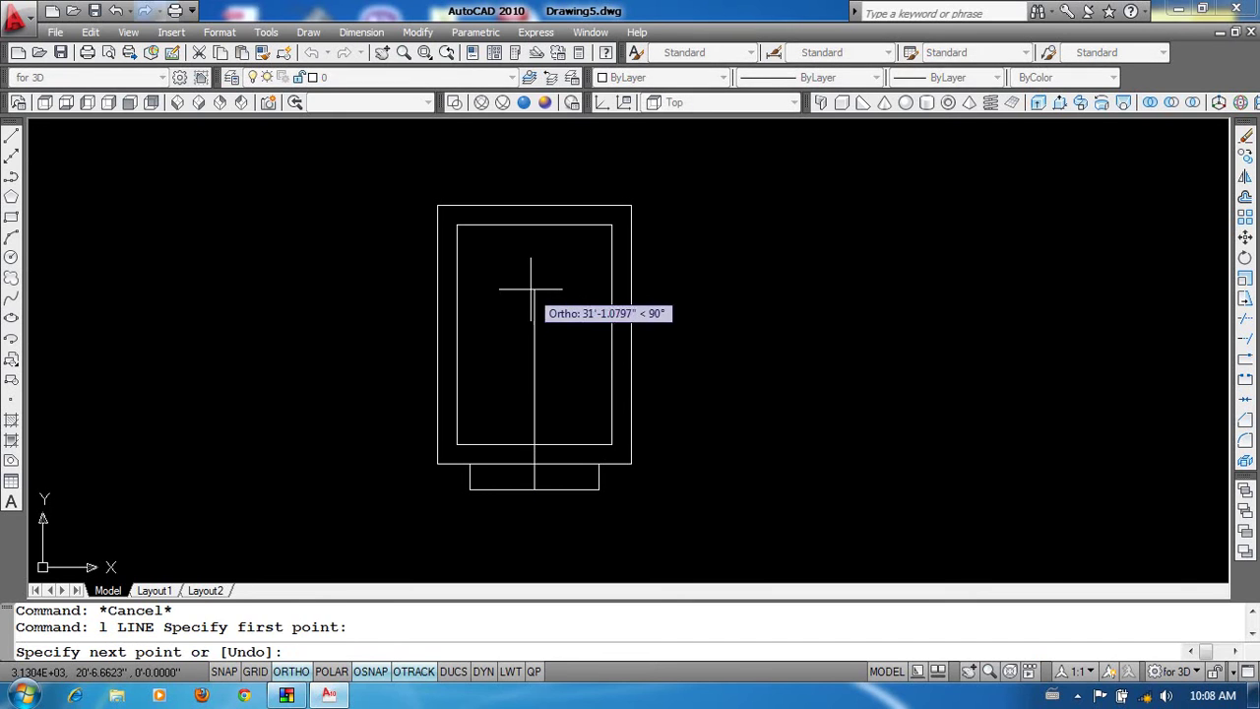
pyautogui.press('Escape')
pyautogui.press('Escape')
# Mirror the small rectangle about the building's horizontal midline to the opposite end, keeping the original.
pyautogui.write('mi')
pyautogui.press('Return')
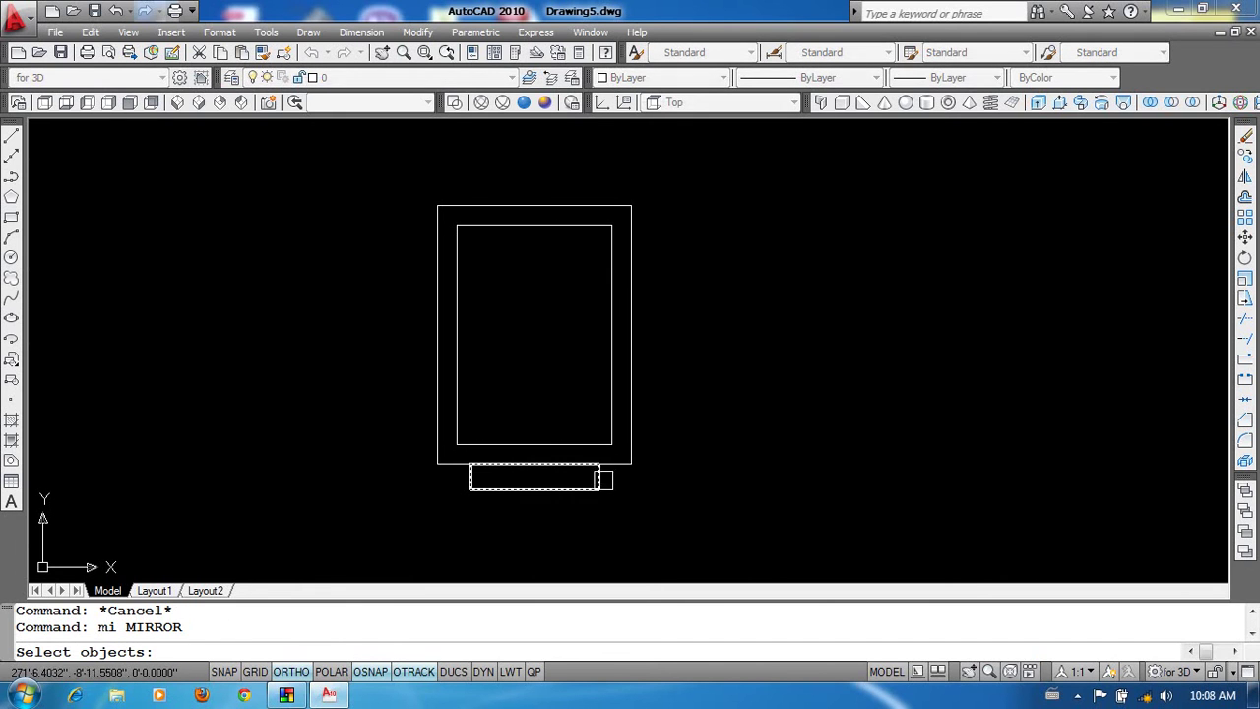
pyautogui.click(607, 477)
pyautogui.press('Return')
pyautogui.click(641, 332)
pyautogui.click(726, 397)
pyautogui.press('Return')
# Draw vertical centre lines across the eave outline and between the outer edges of the two small rectangles.
pyautogui.write('l')
pyautogui.press('Return')
pyautogui.click(531, 485)
pyautogui.click(532, 228)
pyautogui.press('Return')
pyautogui.press('Return')
pyautogui.click(531, 201)
pyautogui.click(531, 510)
pyautogui.press('Return')
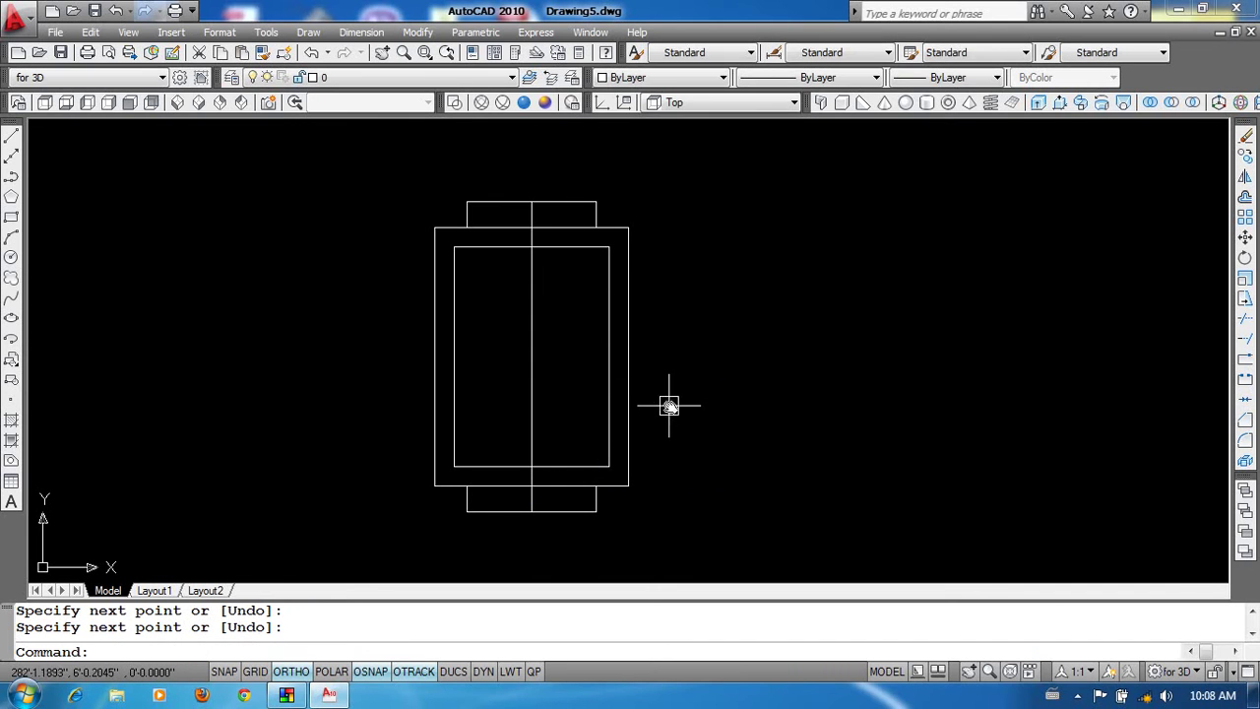
pyautogui.hotkey('alt', 'v')
pyautogui.press('d')
pyautogui.press('s')
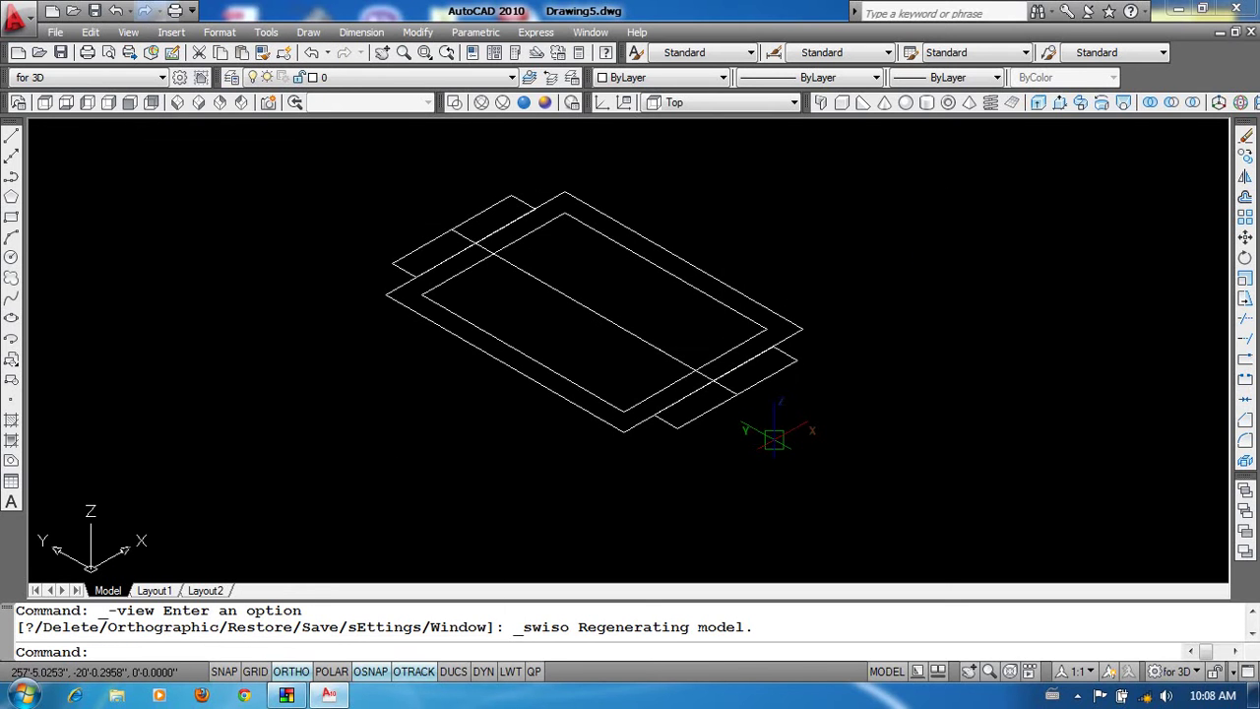
pyautogui.write('l')
pyautogui.press('Return')
pyautogui.scroll(2, 689, 428)
pyautogui.click(649, 422)
pyautogui.write('@111<0<')
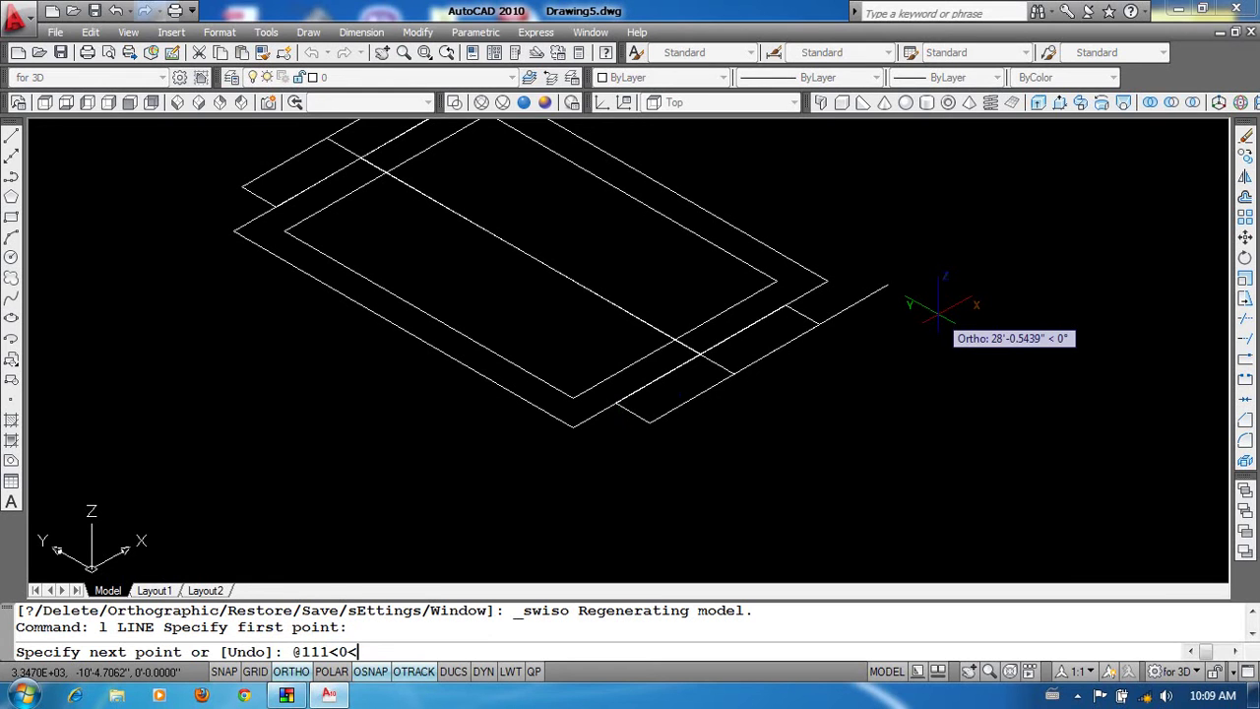
pyautogui.write('25')
pyautogui.press('Return')
pyautogui.press('Return')
# Mirror the sloped line about the building's centre line to the other side of the front small rectangle, keeping the original.
pyautogui.write('m')
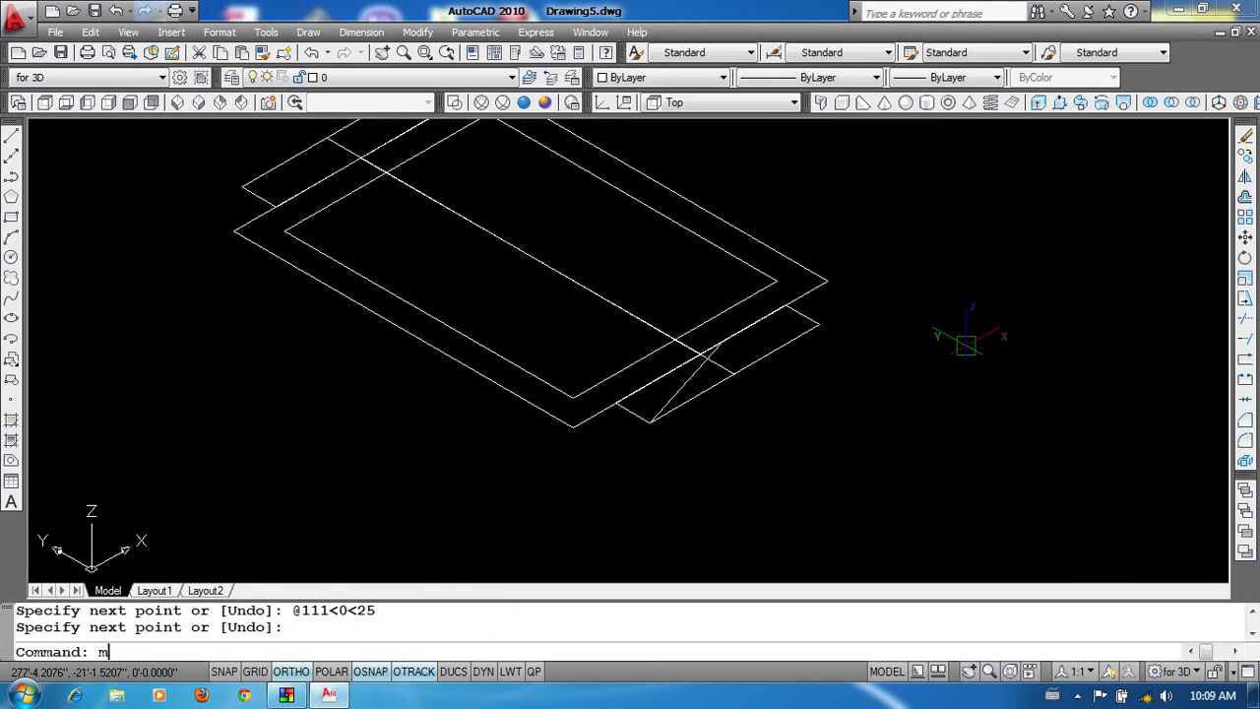
pyautogui.write('i')
pyautogui.press('Return')
pyautogui.click(689, 379)
pyautogui.press('Return')
pyautogui.click(734, 373)
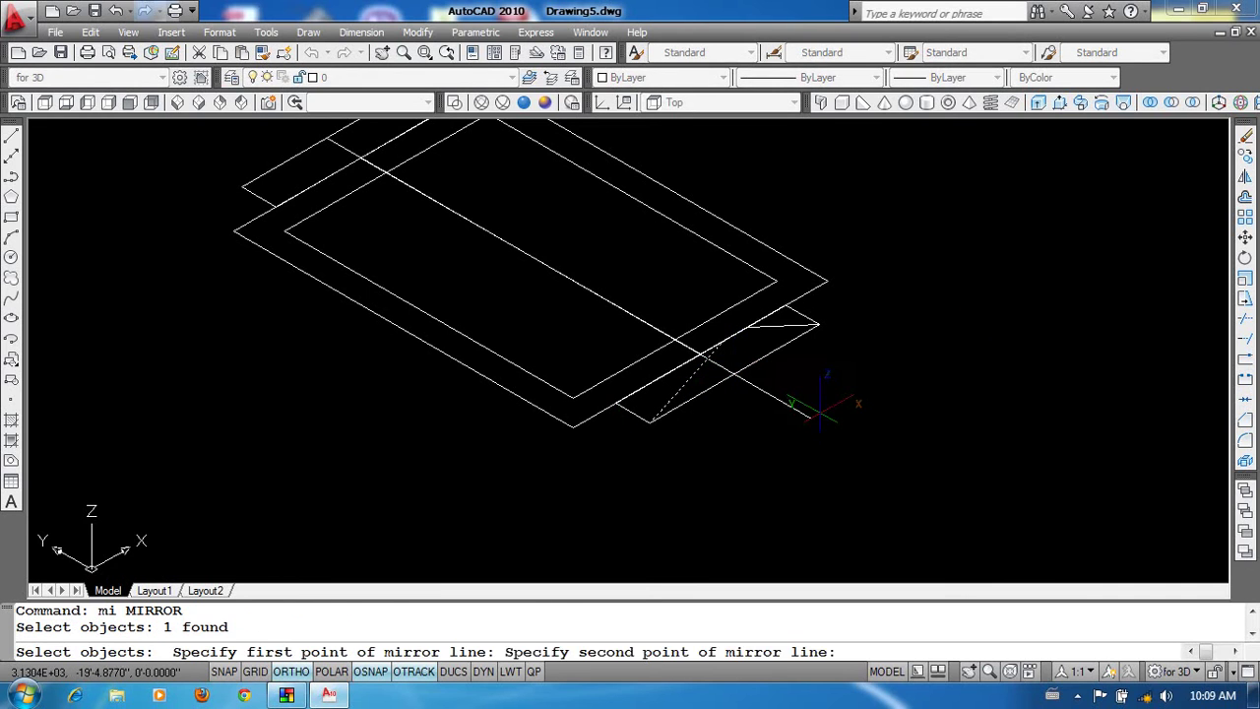
pyautogui.click(872, 431)
pyautogui.press('Return')
pyautogui.moveTo(872, 431); pyautogui.dragTo(872, 448, button='middle')
pyautogui.write('f')
pyautogui.press('Return')
pyautogui.write('r')
pyautogui.press('Return')
pyautogui.write('0')
pyautogui.press('Return')
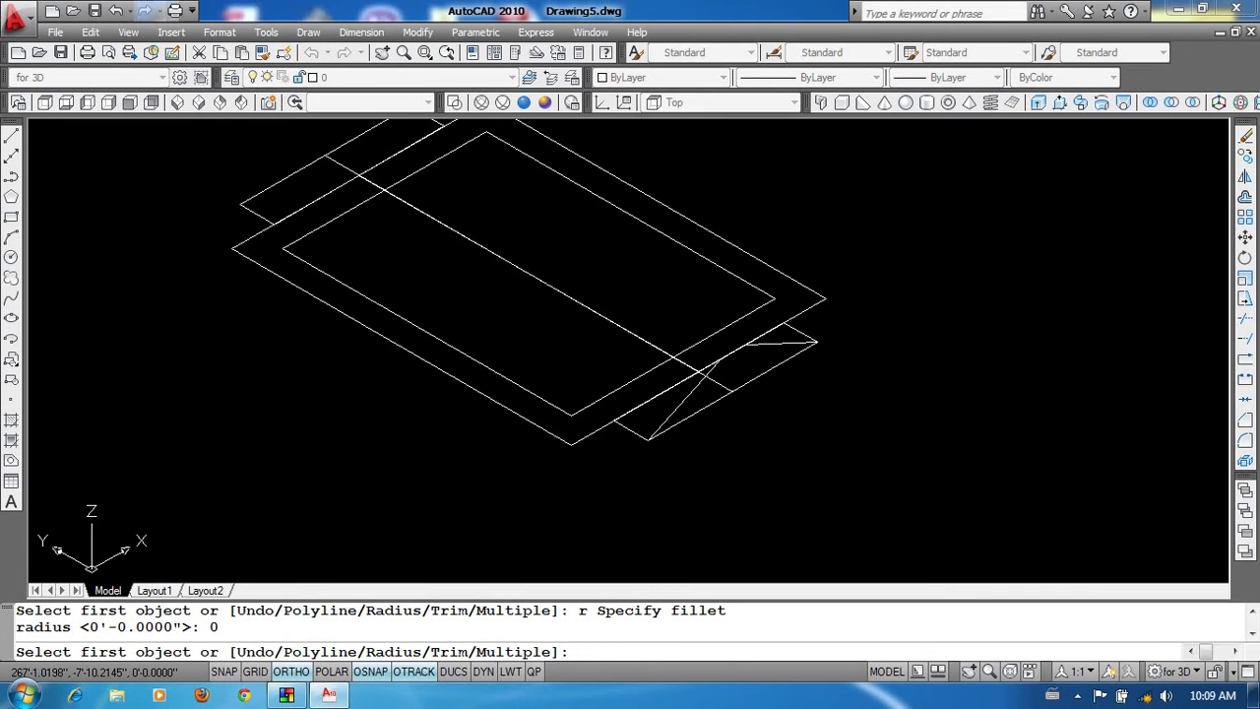
pyautogui.press('Escape')
pyautogui.press('Escape')
pyautogui.press('Escape')
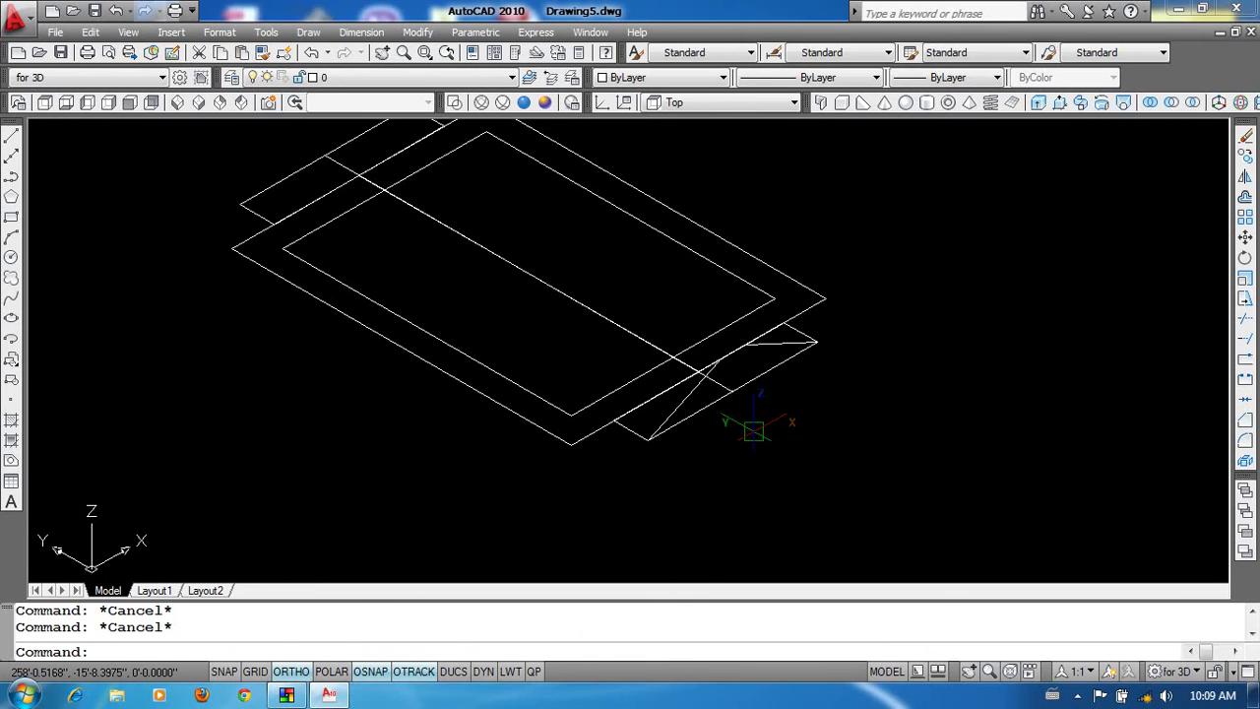
# Fillet the two sloped lines with radius 0 so they meet at a gable peak.
pyautogui.write('f')
pyautogui.press('Return')
pyautogui.write('r')
pyautogui.press('Return')
pyautogui.write('0')
pyautogui.press('Return')
pyautogui.click(773, 342)
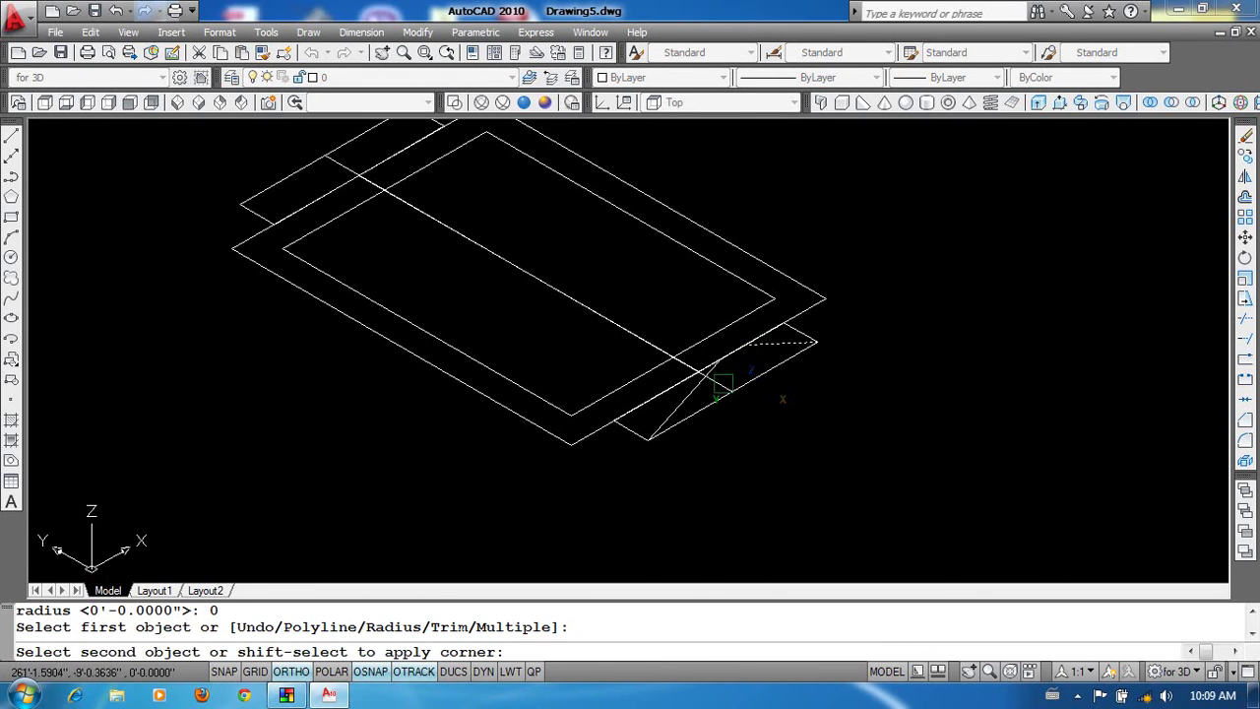
pyautogui.click(696, 396)
pyautogui.scroll(3, 760, 356)
pyautogui.write('c')
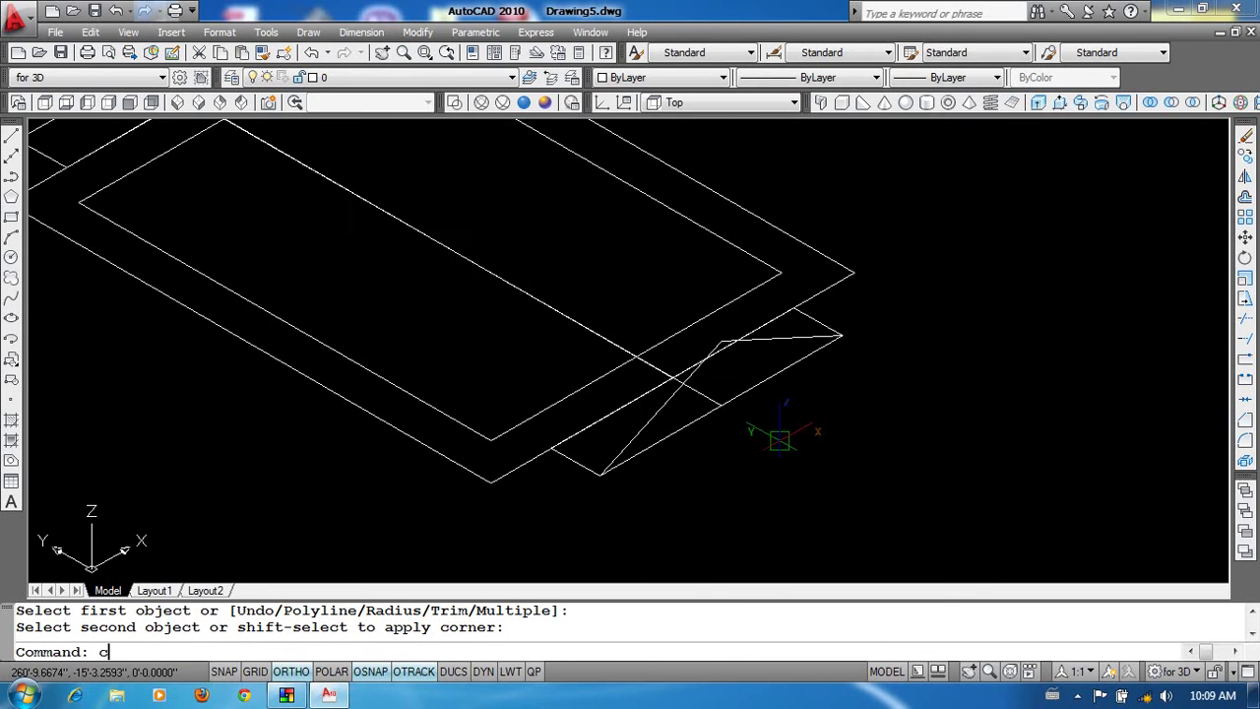
pyautogui.write('o')
pyautogui.press('Return')
pyautogui.click(761, 360)
pyautogui.click(769, 343)
pyautogui.moveTo(705, 513); pyautogui.dragTo(734, 505, button='middle')
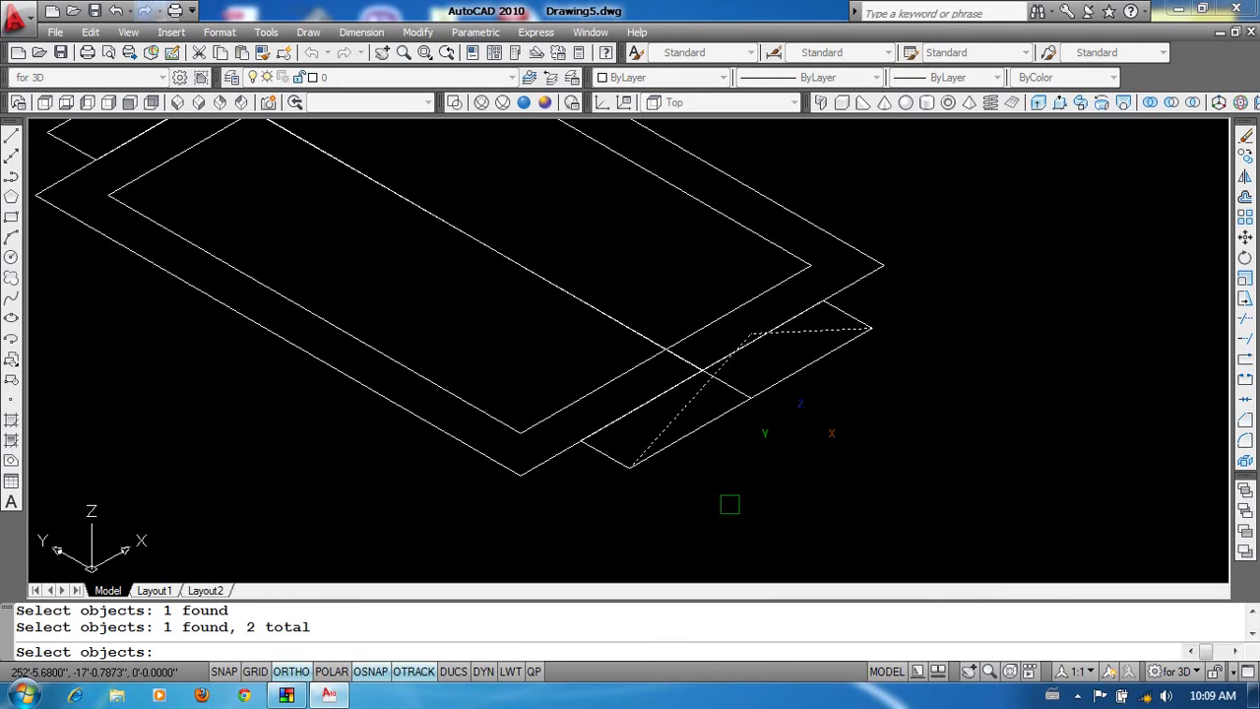
pyautogui.press('Escape')
pyautogui.press('Escape')
pyautogui.press('Escape')
# Stretch the front small rectangle's two inner corners back to the edge of the inner building rectangle.
pyautogui.click(606, 452)
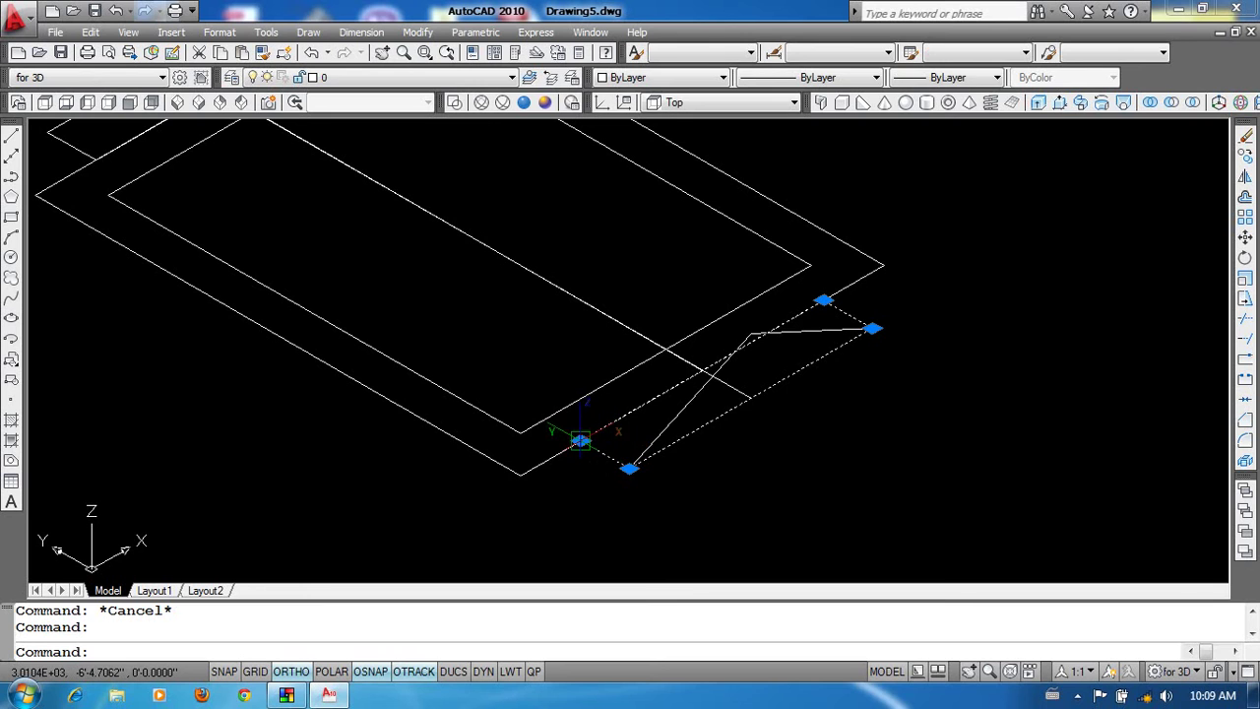
pyautogui.click(580, 440)
pyautogui.click(544, 420)
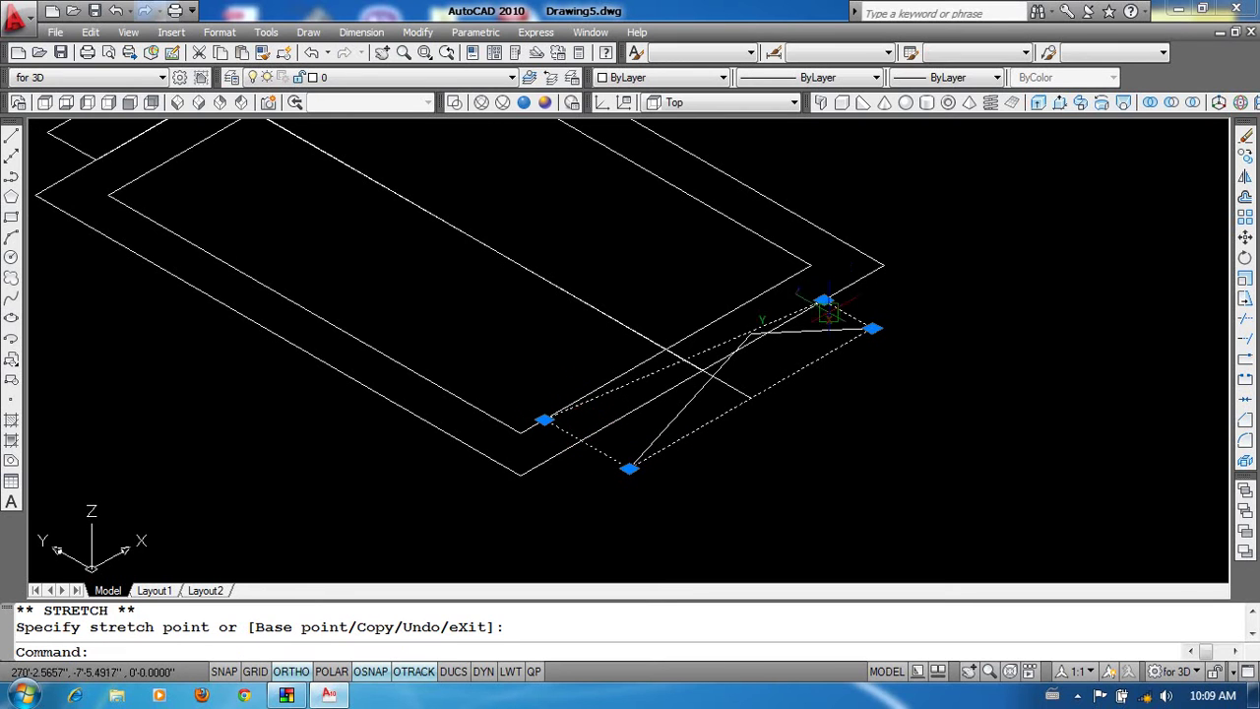
pyautogui.click(823, 298)
pyautogui.click(787, 282)
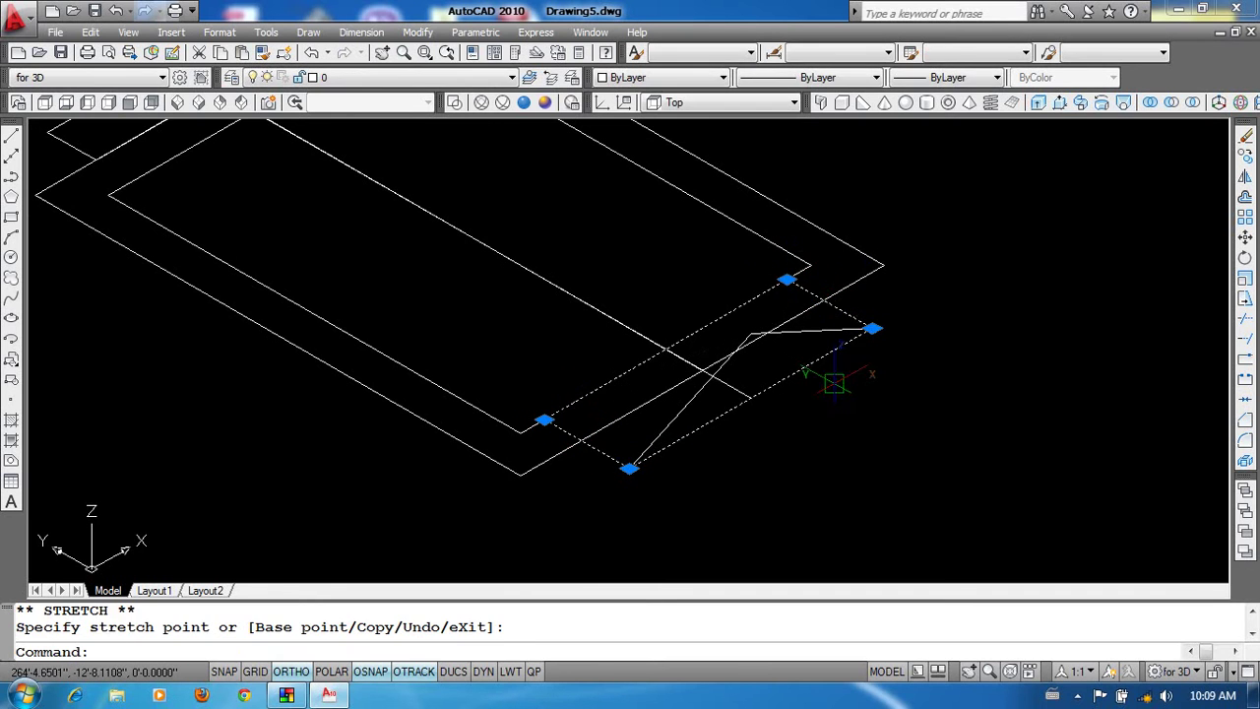
pyautogui.moveTo(818, 389); pyautogui.dragTo(836, 402, button='middle')
pyautogui.press('Escape')
pyautogui.press('Escape')
# Erase the small rectangle at the far end of the building.
pyautogui.moveTo(542, 337)
pyautogui.mouseDown(button='middle')
pyautogui.moveTo(642, 425)
pyautogui.moveTo(506, 368)
pyautogui.mouseUp(button='middle')
pyautogui.click(193, 246)
pyautogui.write('e')
pyautogui.press('Return')
pyautogui.click(138, 246)
pyautogui.write('e')
pyautogui.press('Return')
# Mirror the stretched front rectangle about the building's mid-length to the far end, keeping the original.
pyautogui.write('mi')
pyautogui.press('Return')
pyautogui.click(616, 529)
pyautogui.press('Return')
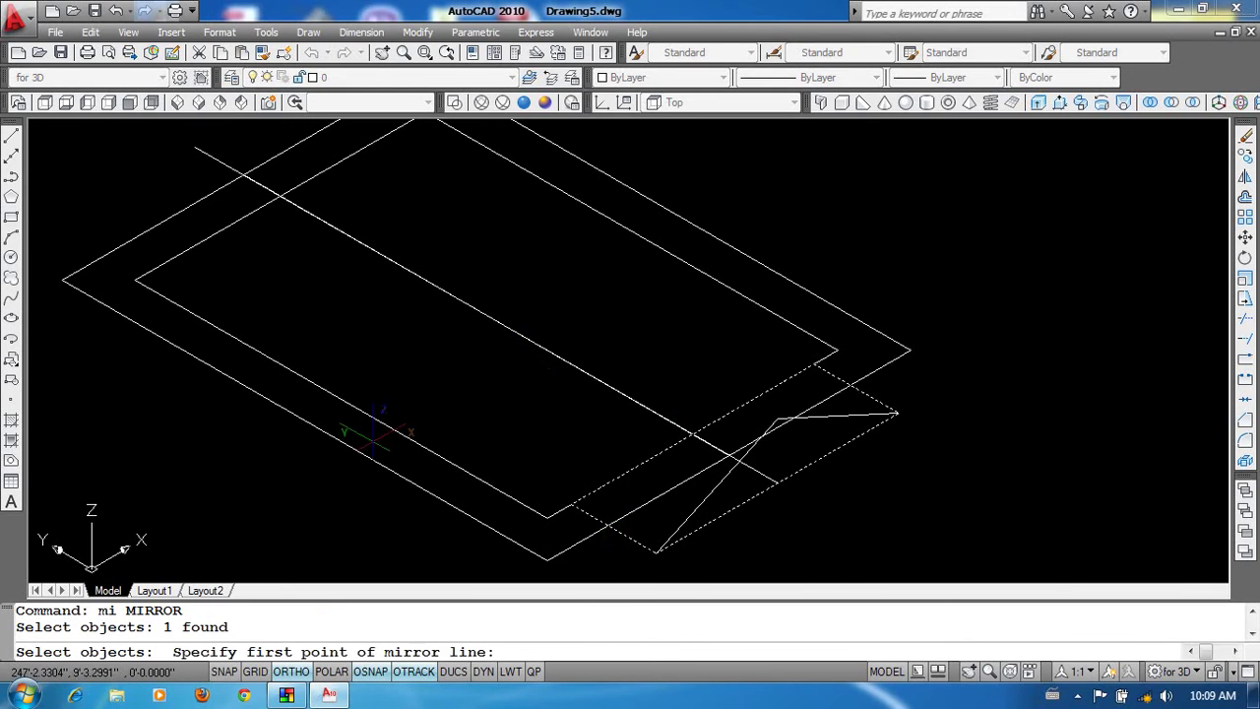
pyautogui.click(340, 399)
pyautogui.click(267, 463)
pyautogui.press('Return')
# Copy the two gable slope lines from the front rectangle's outer left corner to its inner left corner.
pyautogui.moveTo(803, 512); pyautogui.dragTo(768, 510, button='middle')
pyautogui.write('co')
pyautogui.press('Return')
pyautogui.click(689, 476)
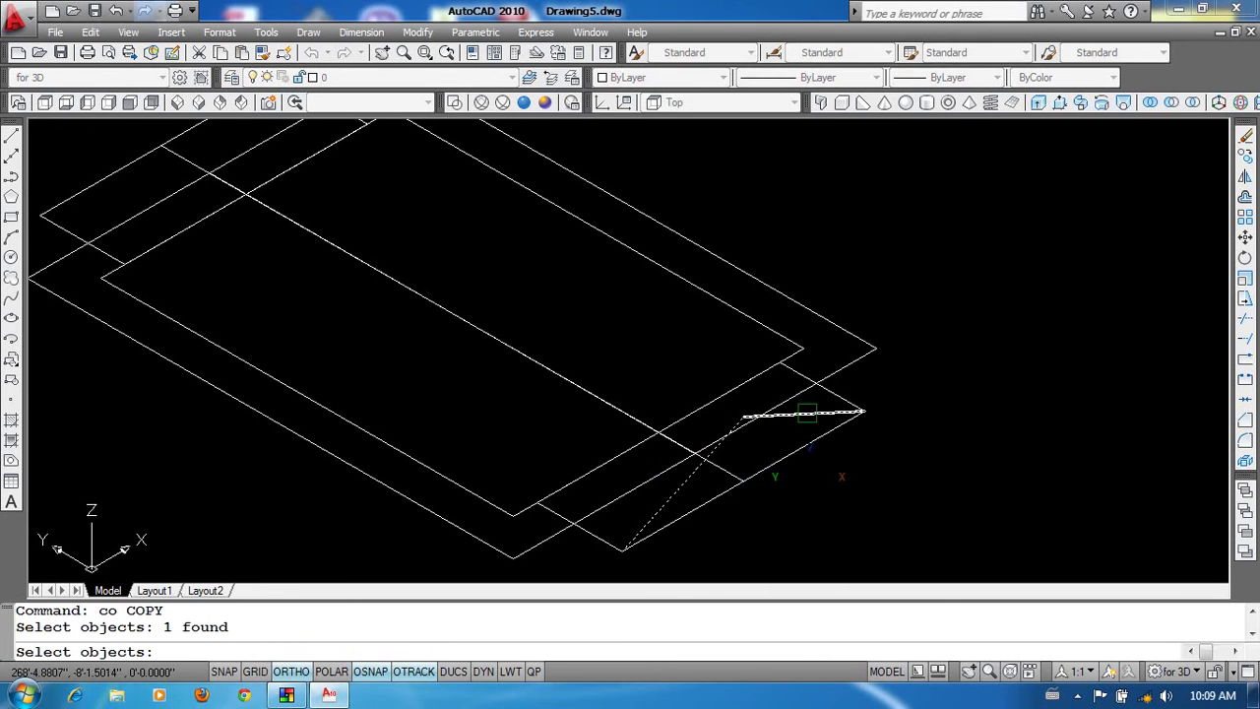
pyautogui.press('Return')
pyautogui.click(621, 551)
pyautogui.click(537, 504)
pyautogui.press('Return')
# Draw the ridge line connecting the peaks of the front and copied gables.
pyautogui.write('l')
pyautogui.press('Return')
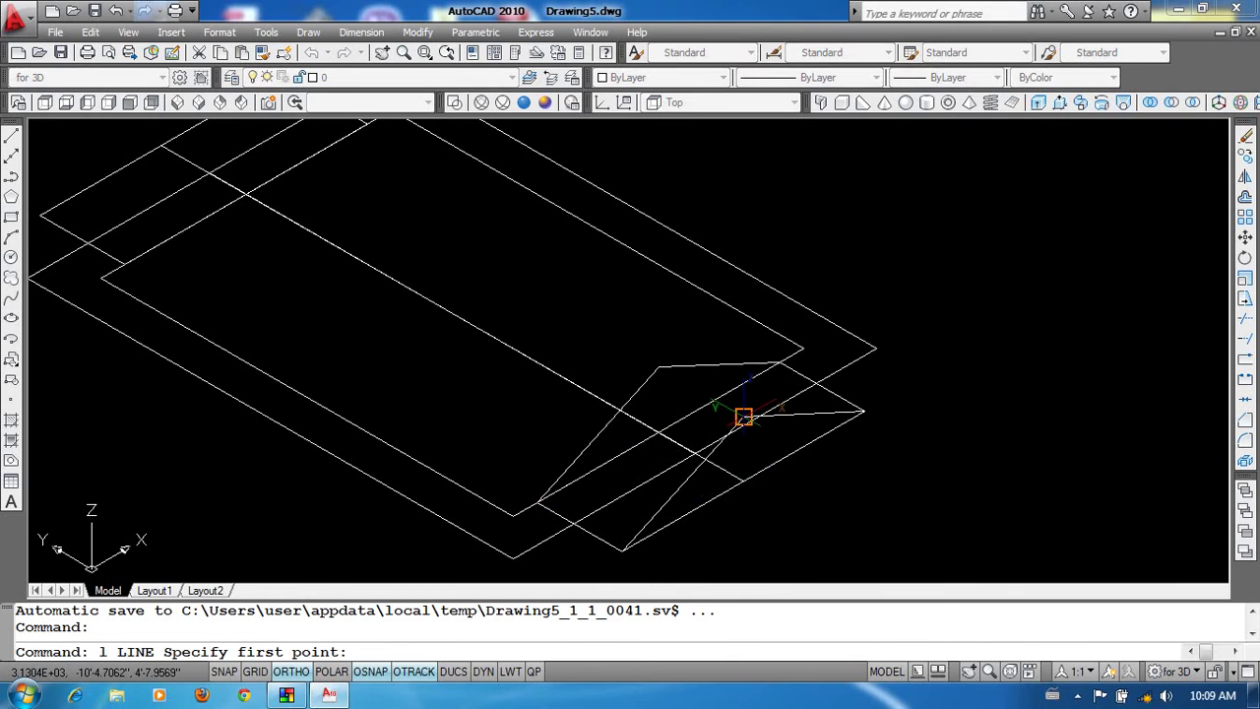
pyautogui.click(743, 416)
pyautogui.click(657, 369)
pyautogui.press('Return')
# Copy the inner gable's left slope line from its base to the front left corner of the eave outline.
pyautogui.write('co')
pyautogui.press('Return')
pyautogui.click(590, 441)
pyautogui.press('Return')
pyautogui.click(538, 504)
pyautogui.click(538, 524)
pyautogui.press('Return')
# Copy the inner gable's right slope line from its base to the front right corner of the eave outline.
pyautogui.press('Return')
pyautogui.click(748, 362)
pyautogui.press('Return')
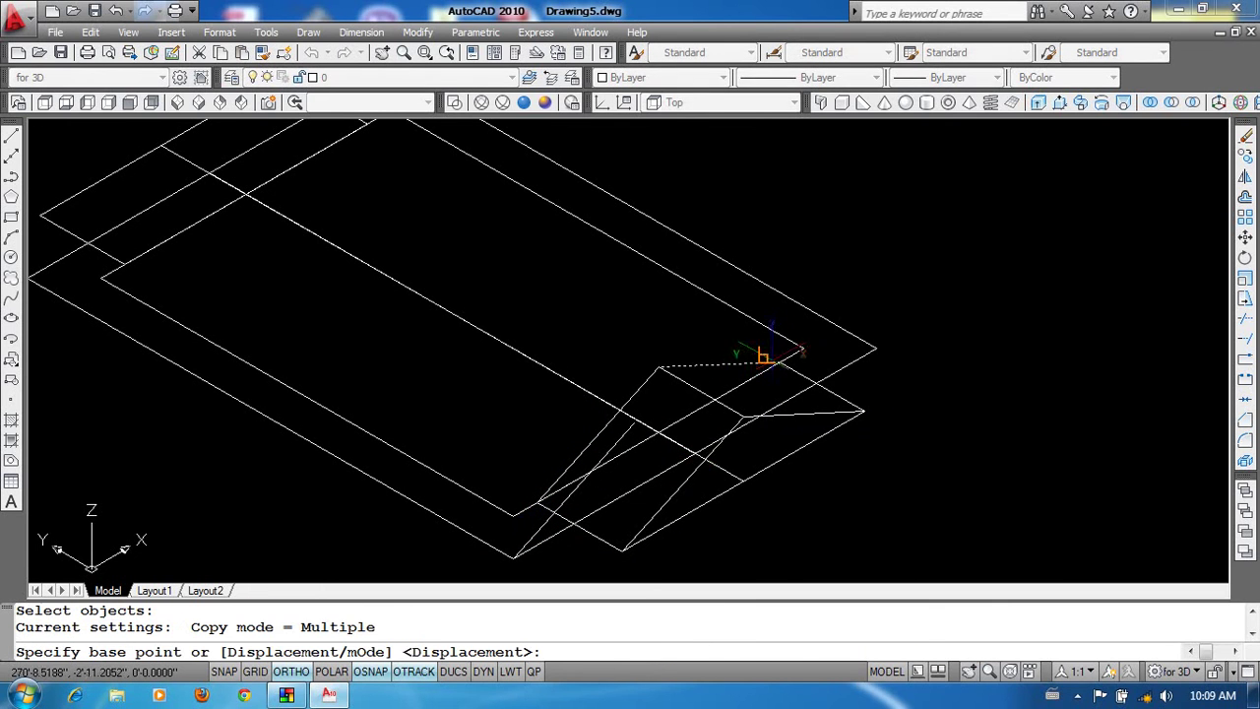
pyautogui.click(779, 362)
pyautogui.click(875, 348)
pyautogui.press('Return')
# Fillet the two copied slope lines on the eave outline so they meet at a peak.
pyautogui.write('f')
pyautogui.press('Return')
pyautogui.click(758, 348)
pyautogui.click(612, 451)
# Copy the eave outline's two front slope lines from its front left corner to the far left corner.
pyautogui.write('co')
pyautogui.press('Return')
pyautogui.press('Return')
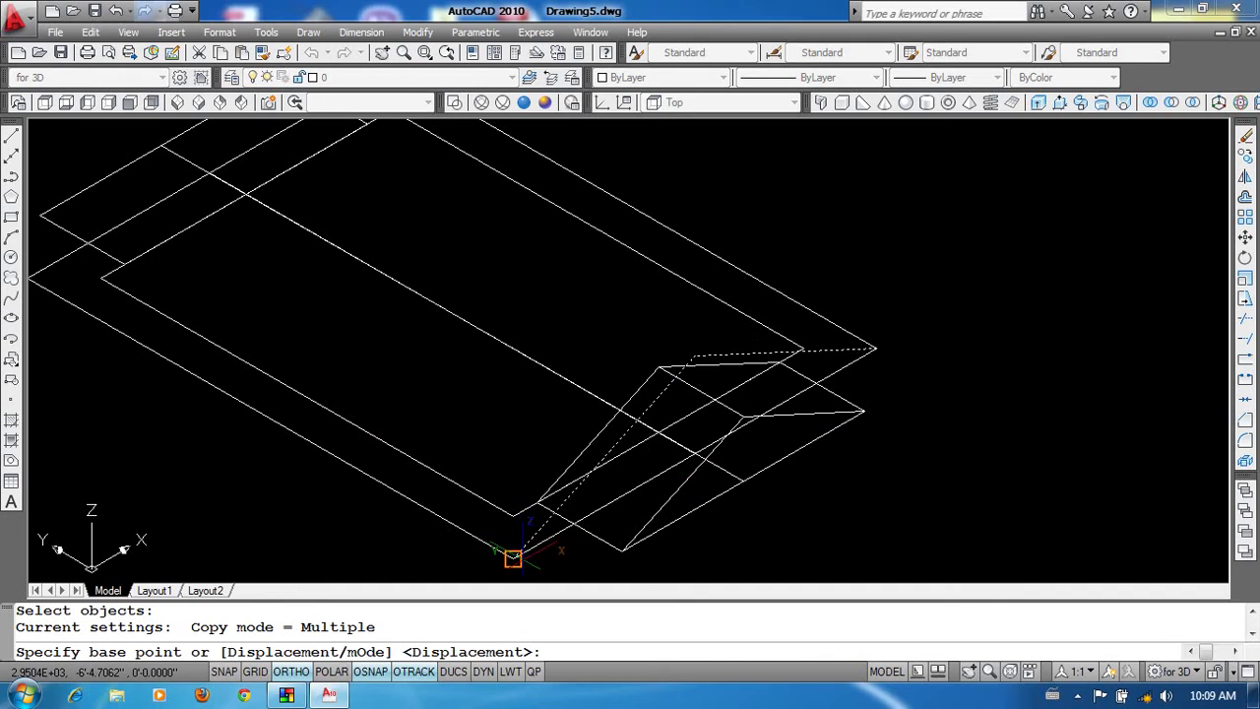
pyautogui.click(512, 558)
pyautogui.moveTo(197, 365); pyautogui.dragTo(281, 384, button='middle')
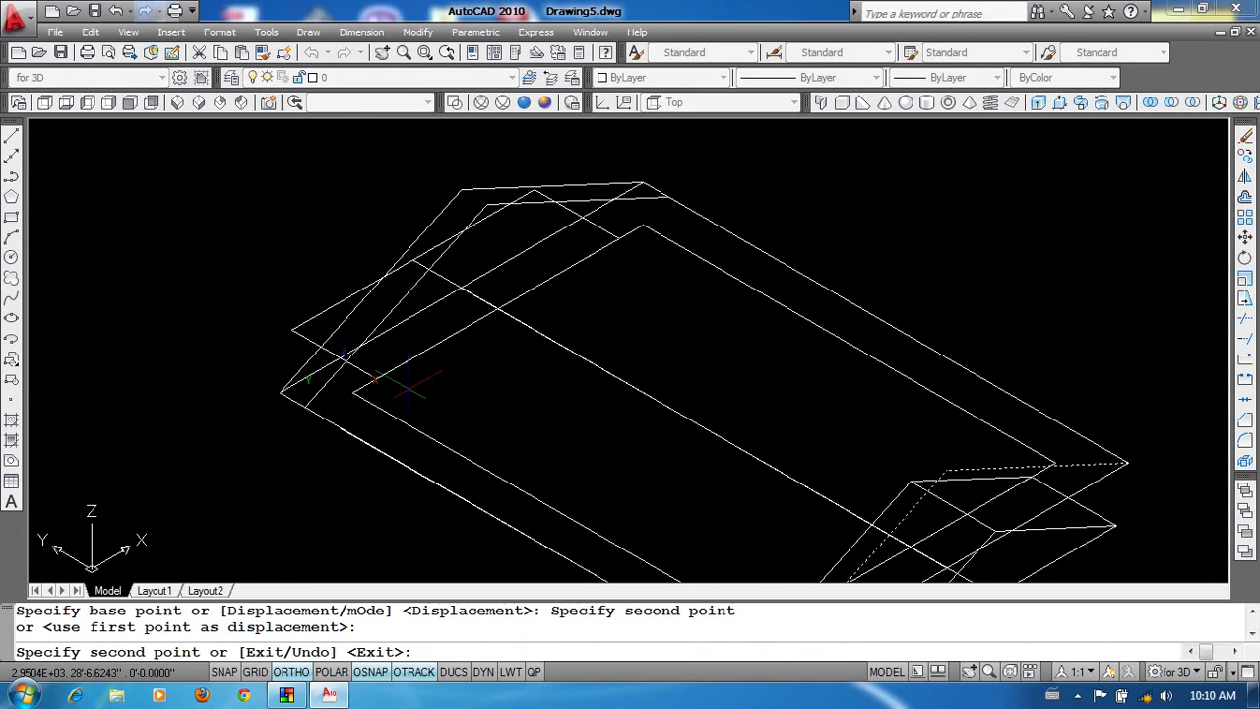
pyautogui.press('Return')
pyautogui.moveTo(563, 390); pyautogui.dragTo(542, 391, button='middle')
# Draw the main ridge line from the far gable's peak to the front gable's peak on the eave outline.
pyautogui.write('l')
pyautogui.press('Return')
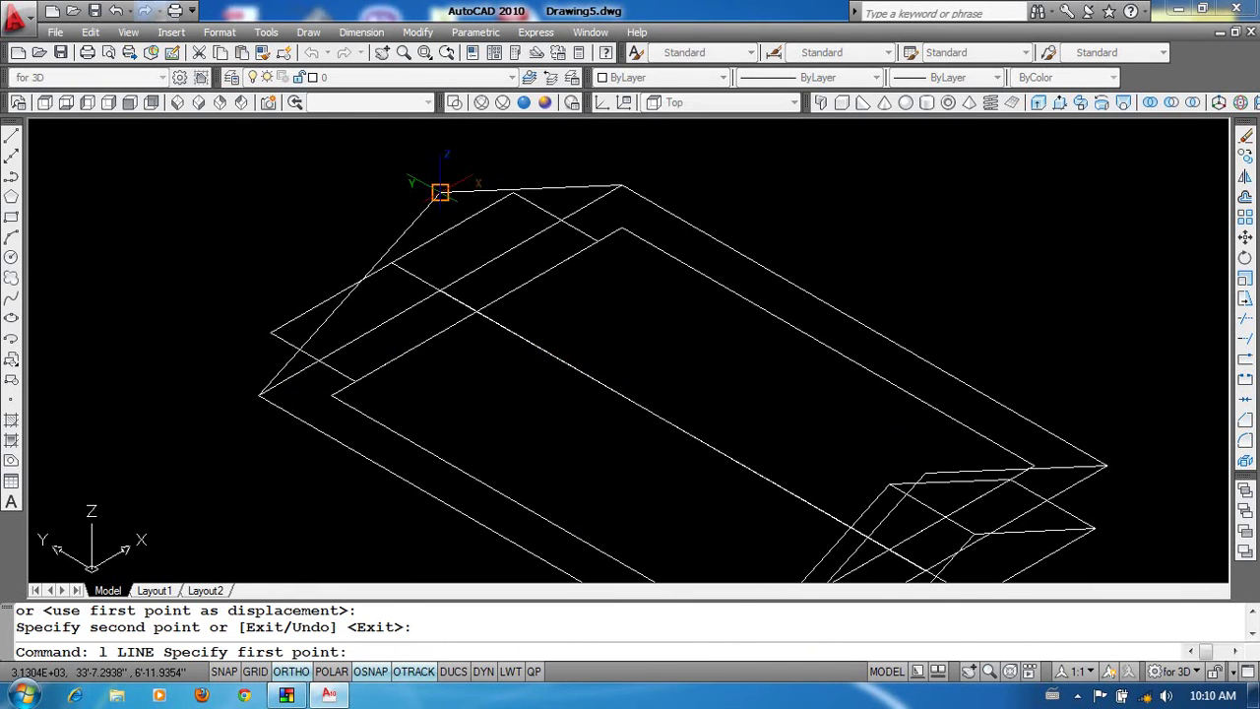
pyautogui.click(440, 191)
pyautogui.scroll(2, 901, 433)
pyautogui.click(936, 487)
pyautogui.press('Return')
pyautogui.scroll(-2, 879, 507)
pyautogui.write('mi')
pyautogui.press('Return')
pyautogui.scroll(2, 950, 444)
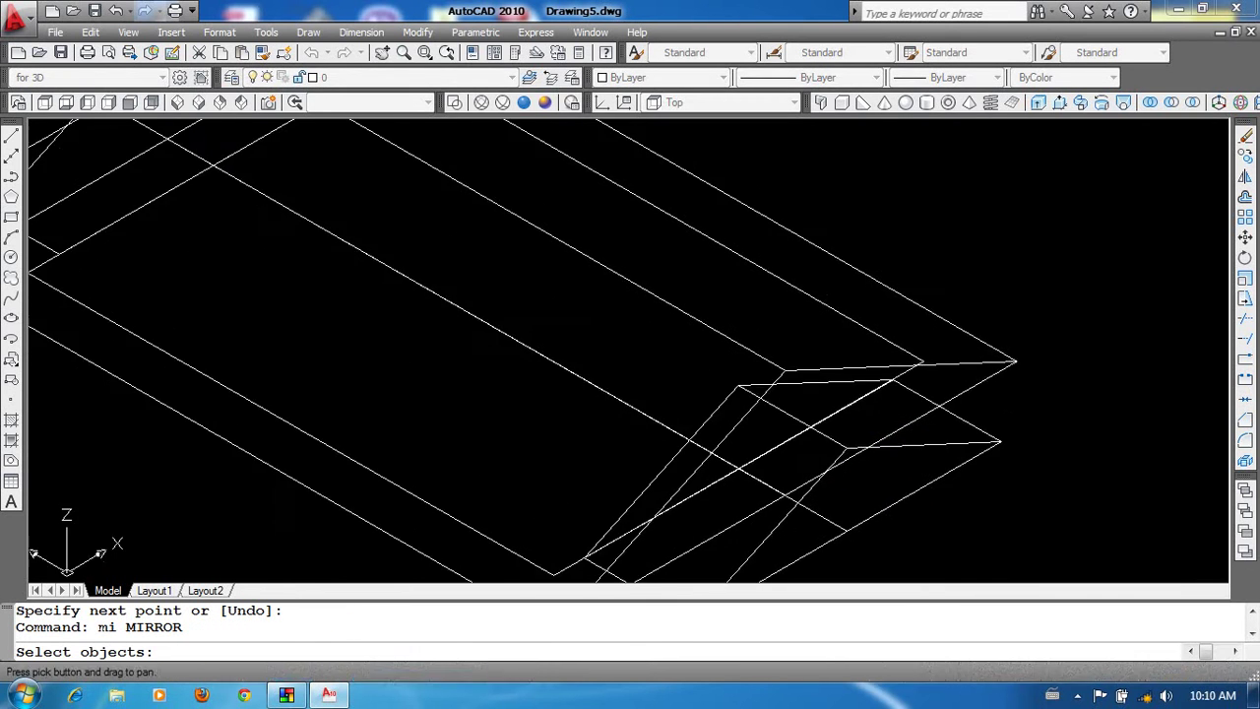
pyautogui.press('Escape')
pyautogui.press('Escape')
pyautogui.press('Escape')
# Mirror the front projection's four slope lines and ridge about the building's mid-length to the far end, keeping the originals.
pyautogui.moveTo(897, 468); pyautogui.dragTo(889, 468, button='middle')
pyautogui.write('mi')
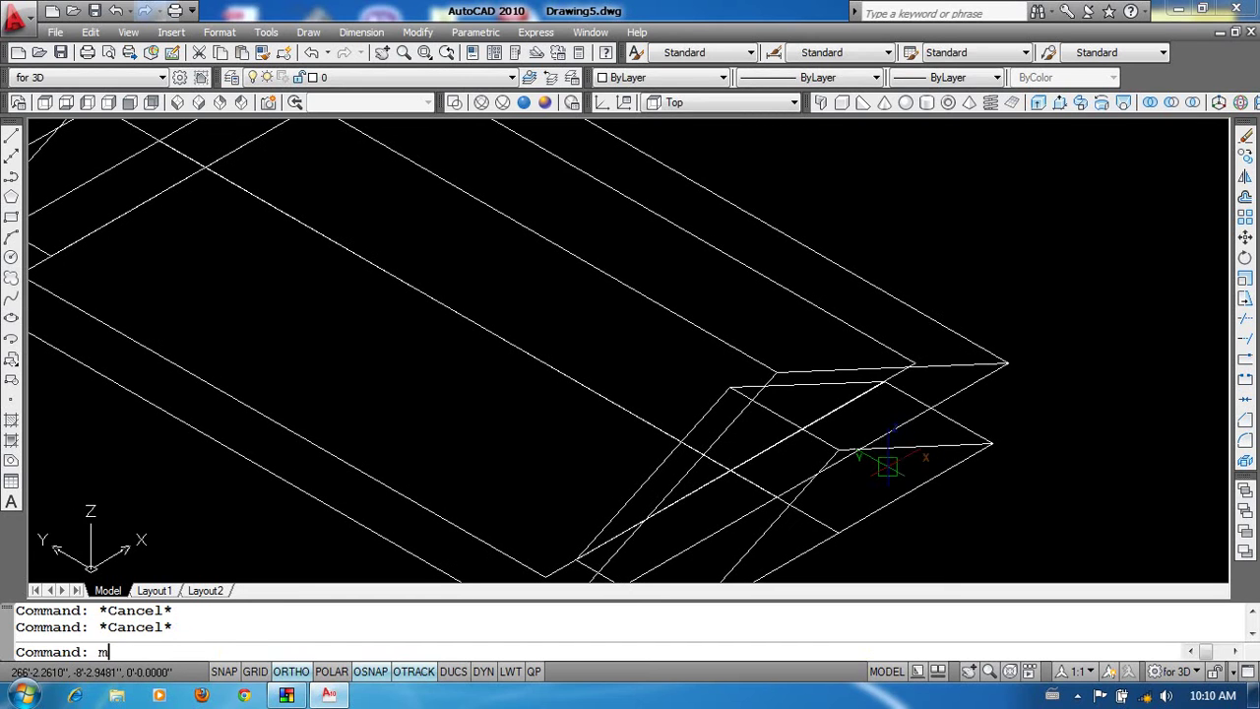
pyautogui.press('Return')
pyautogui.click(858, 446)
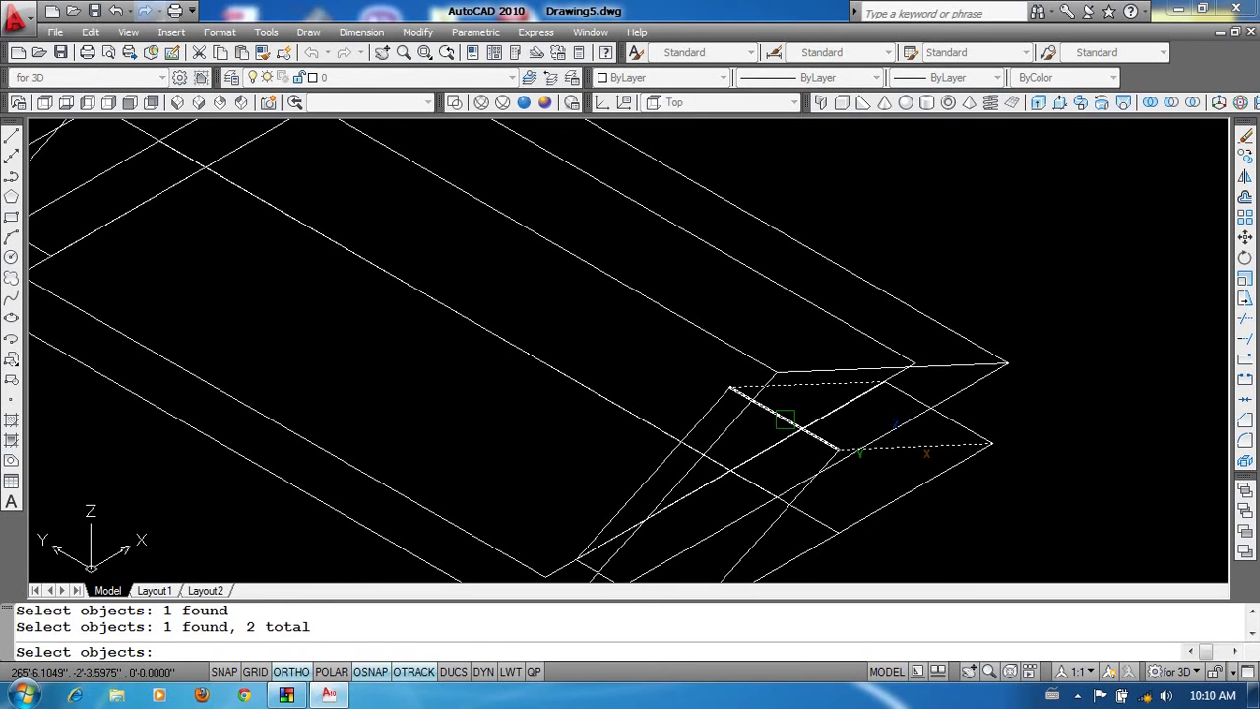
pyautogui.click(907, 425)
pyautogui.moveTo(866, 463); pyautogui.dragTo(926, 402, button='middle')
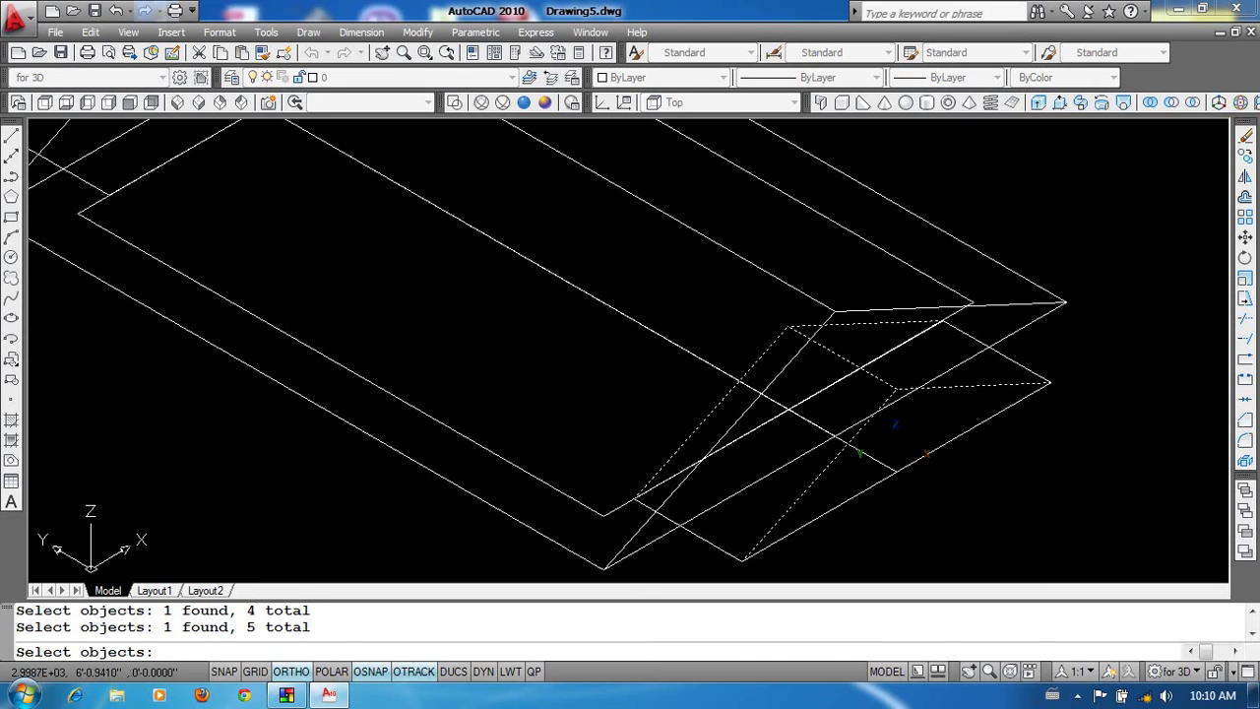
pyautogui.click(339, 365)
pyautogui.click(436, 309)
pyautogui.press('Return')
pyautogui.scroll(-3, 375, 399)
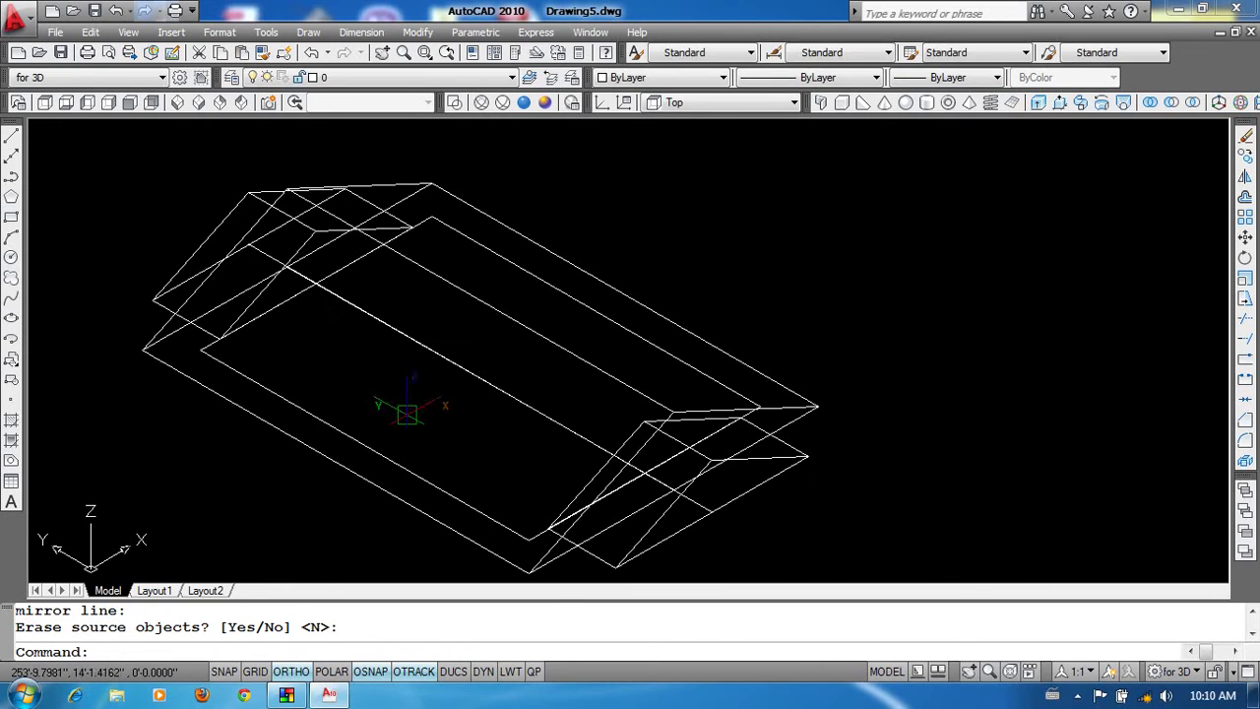
pyautogui.scroll(-2, 825, 501)
pyautogui.scroll(2, 899, 442)
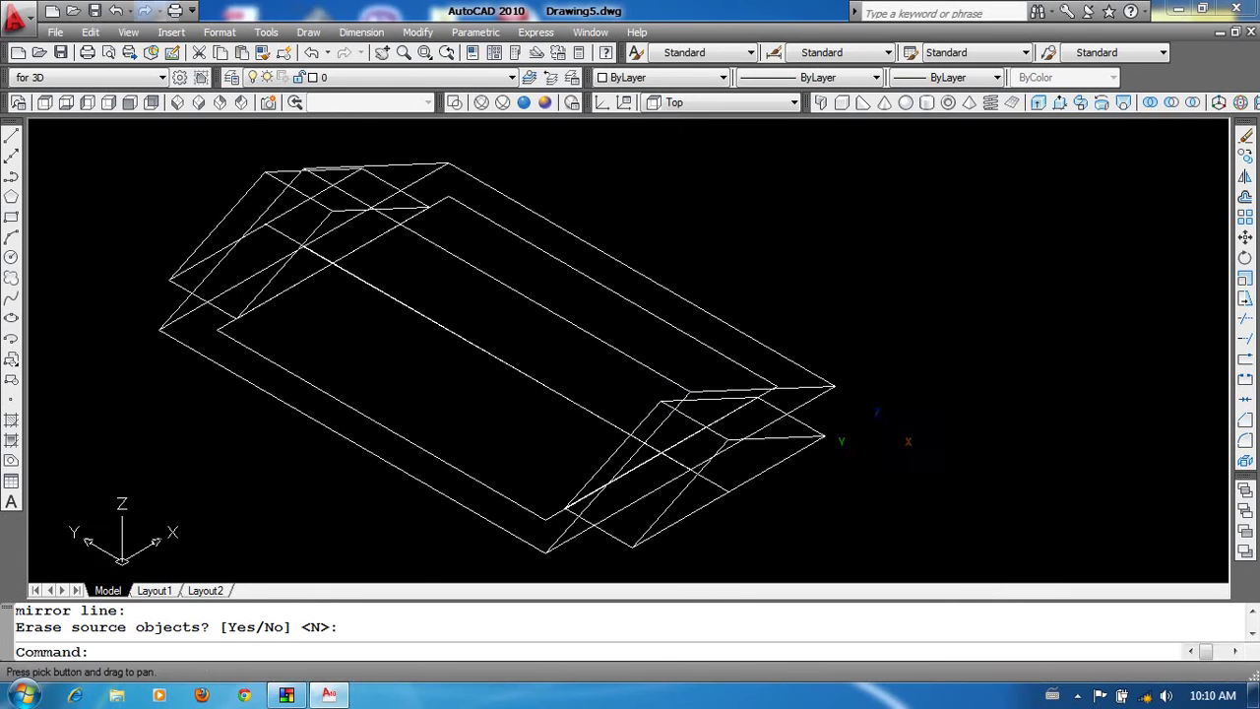
# Create a 3D face over the main roof's right slope between the right eave edge and the main ridge.
pyautogui.click(980, 382)
pyautogui.click(917, 394)
pyautogui.write('3')
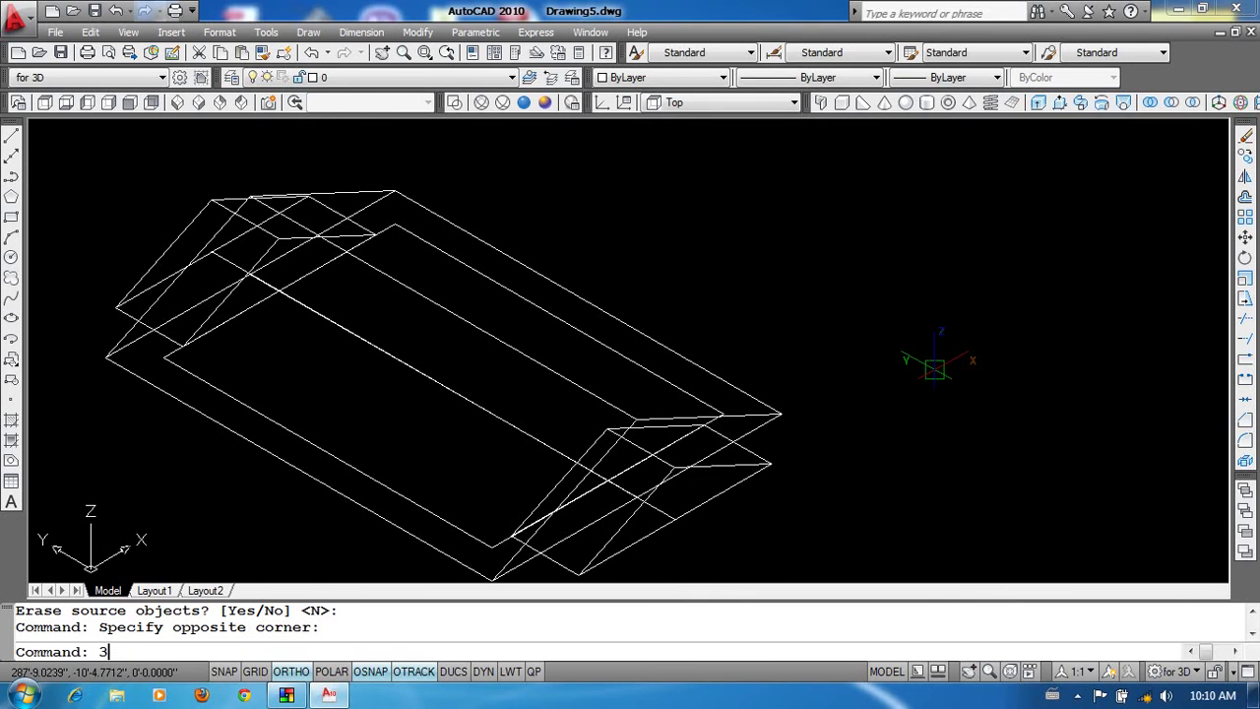
pyautogui.write('f')
pyautogui.press('Return')
pyautogui.click(780, 414)
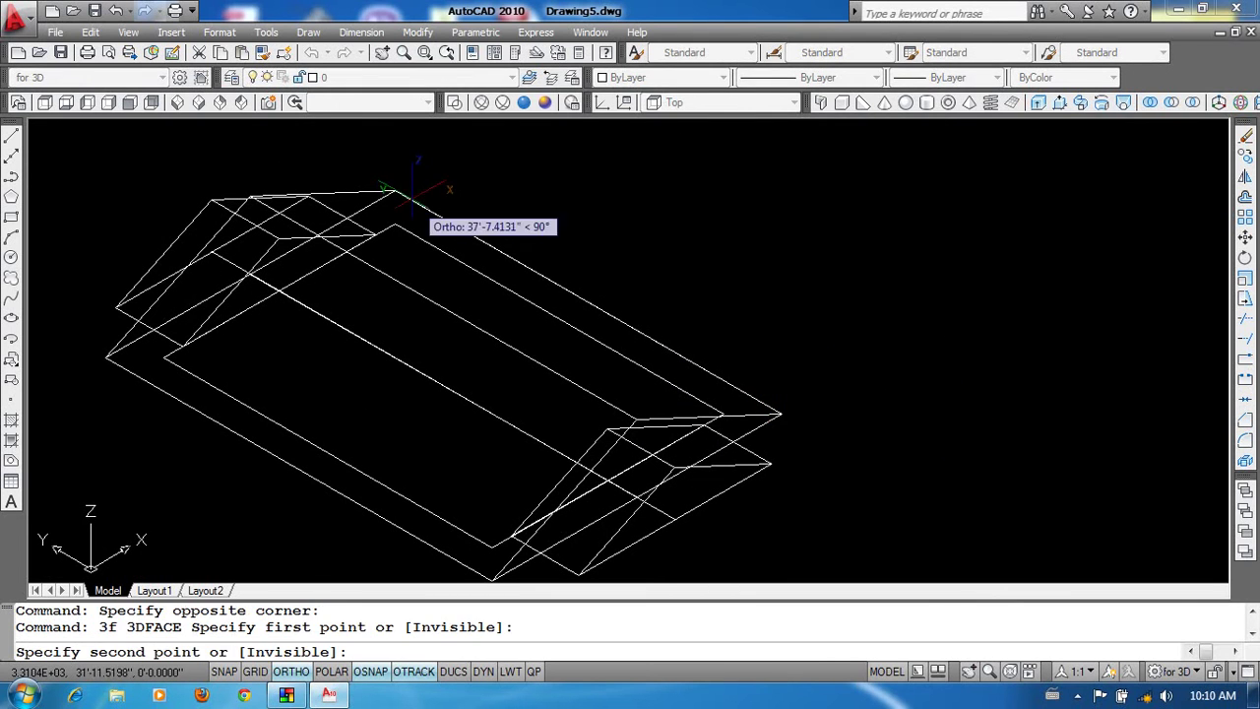
pyautogui.click(393, 191)
pyautogui.scroll(4, 267, 193)
pyautogui.click(209, 209)
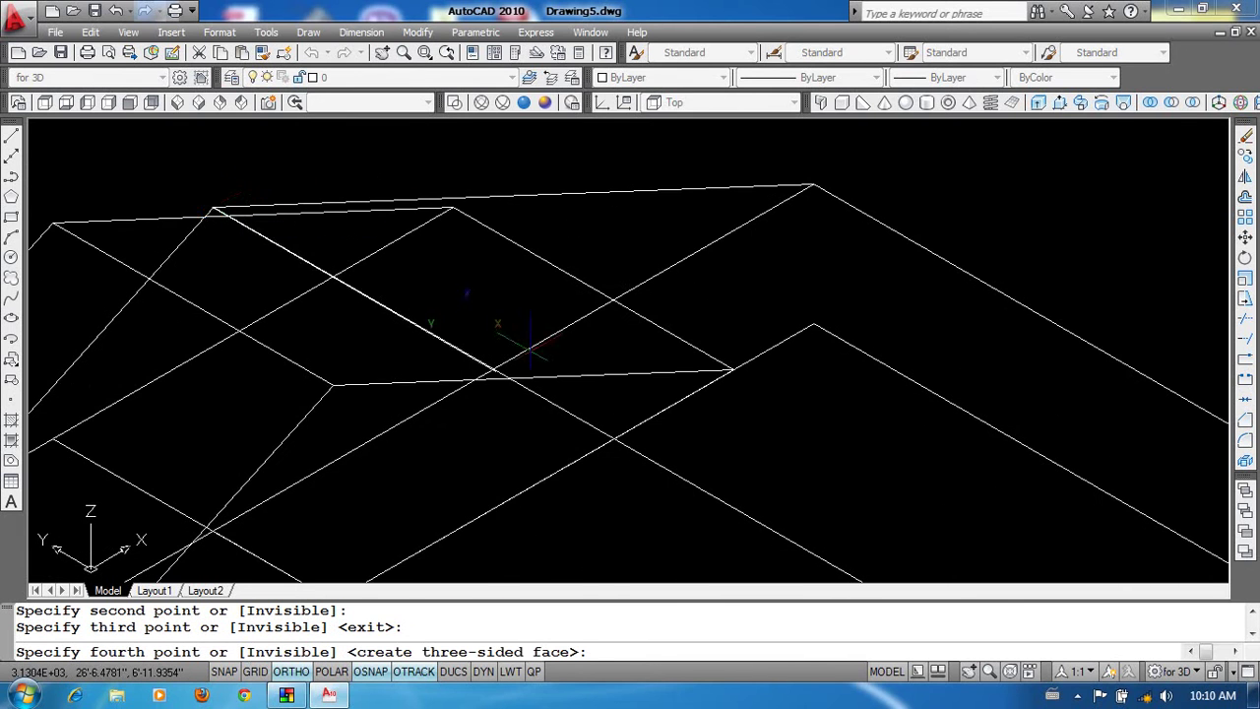
pyautogui.scroll(-5, 209, 208)
pyautogui.scroll(5, 610, 350)
pyautogui.click(563, 378)
pyautogui.press('Return')
# Create a 3D face over the front projection's right slope using its two eave corners and two ridge ends.
pyautogui.press('Return')
pyautogui.click(842, 470)
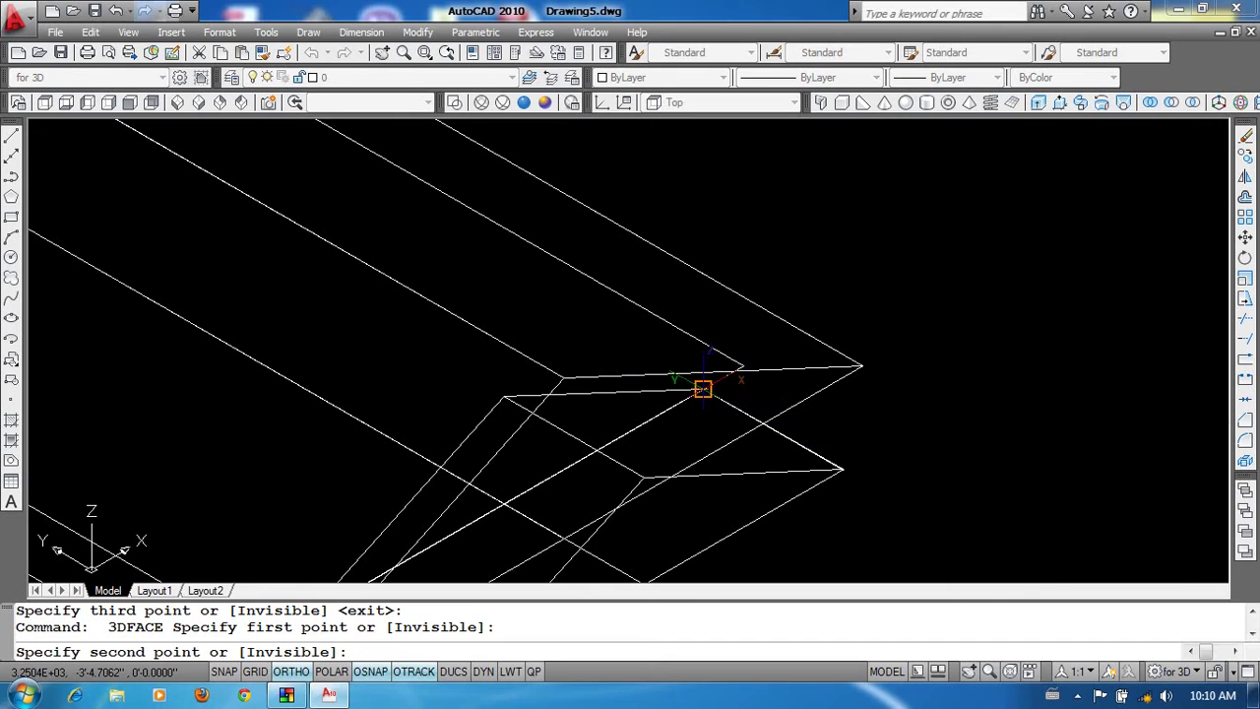
pyautogui.click(702, 389)
pyautogui.click(502, 399)
pyautogui.click(643, 476)
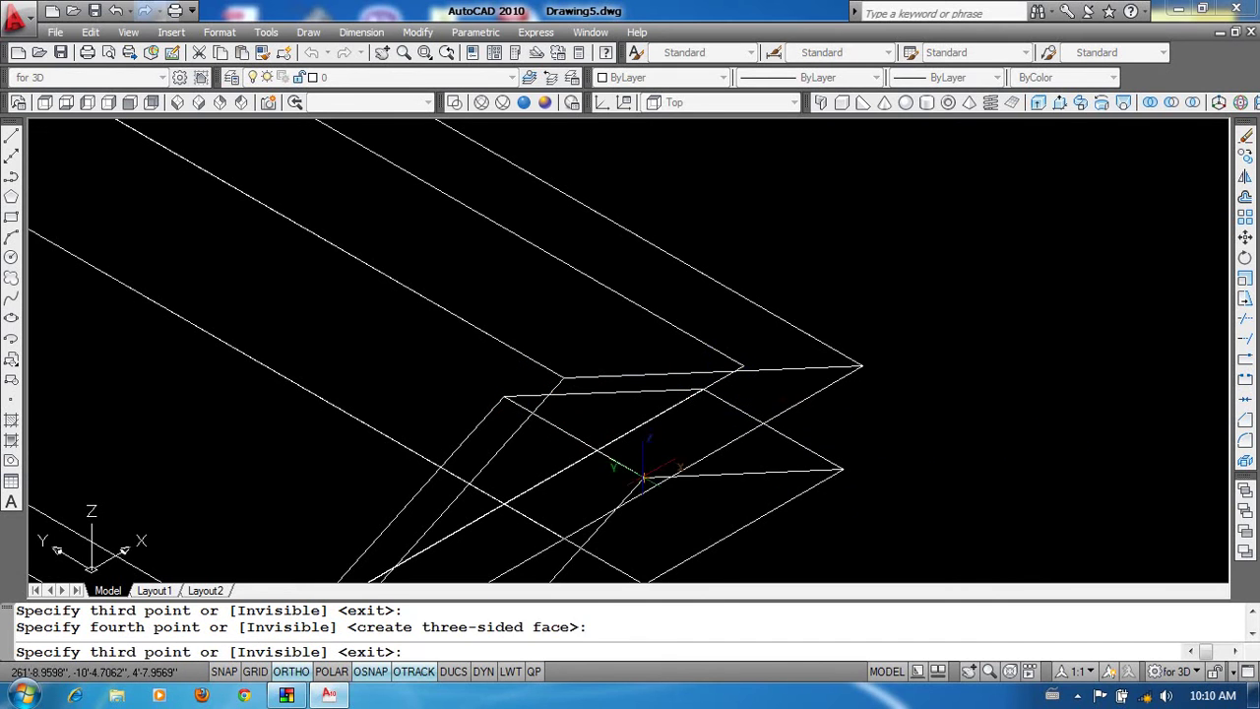
pyautogui.press('Return')
pyautogui.scroll(-2, 1050, 457)
pyautogui.press('Escape')
pyautogui.press('Escape')
# Set the visual style to Realistic.
pyautogui.write('v')
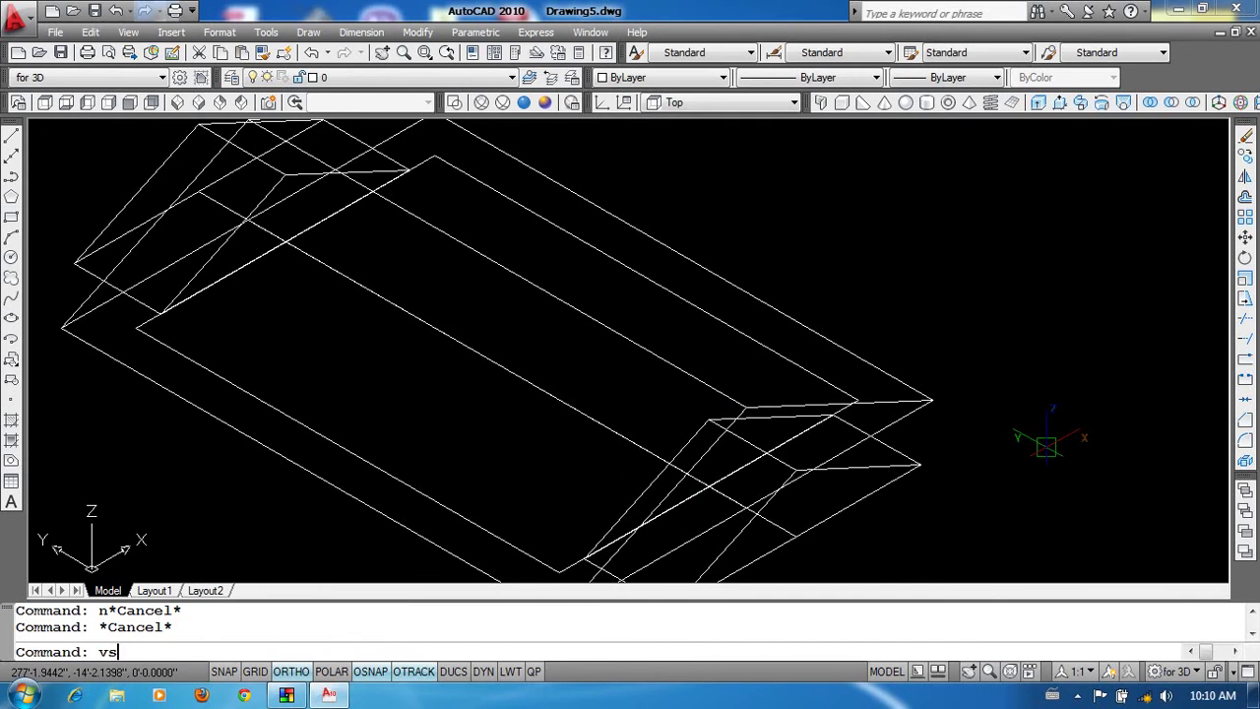
pyautogui.write('s')
pyautogui.press('Return')
pyautogui.write('r')
pyautogui.press('Return')
pyautogui.keyDown('shift'); pyautogui.moveTo(1041, 458); pyautogui.dragTo(1058, 433, button='middle'); pyautogui.keyUp('shift')
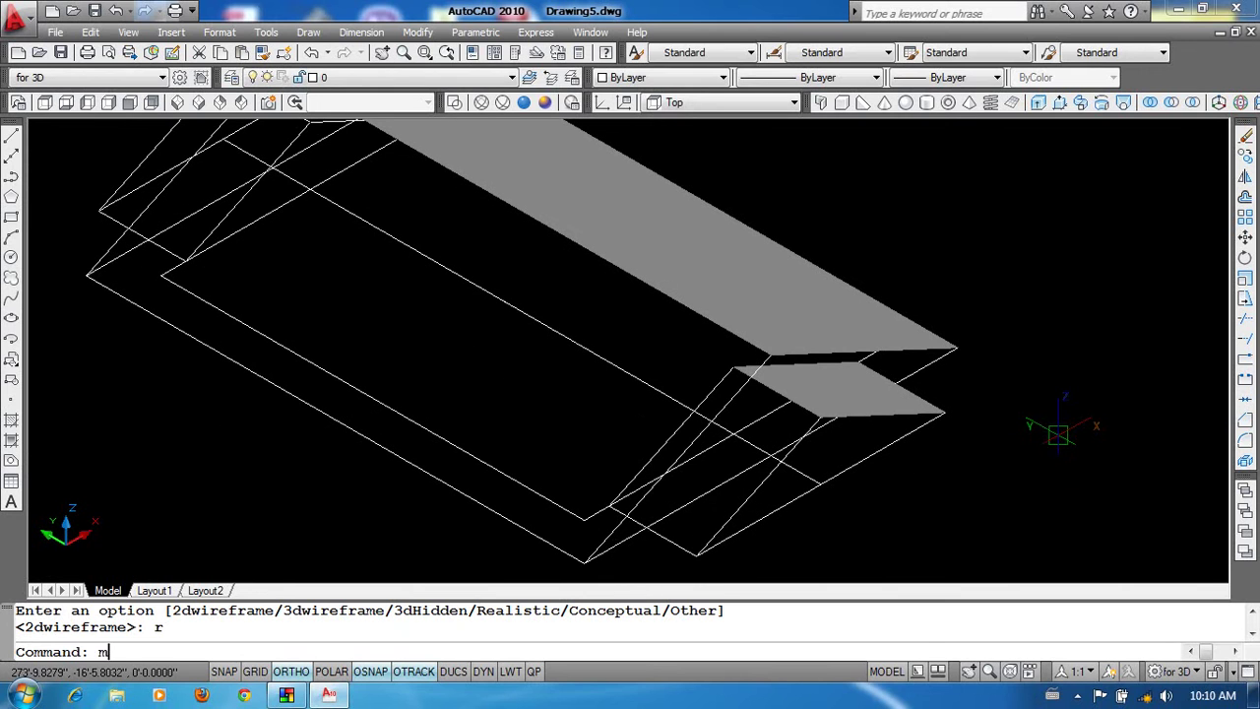
# Mirror the main and projection right slope faces about the ridge line to the left side, keeping the originals.
pyautogui.write('mi')
pyautogui.press('Return')
pyautogui.click(866, 386)
pyautogui.click(830, 304)
pyautogui.press('Return')
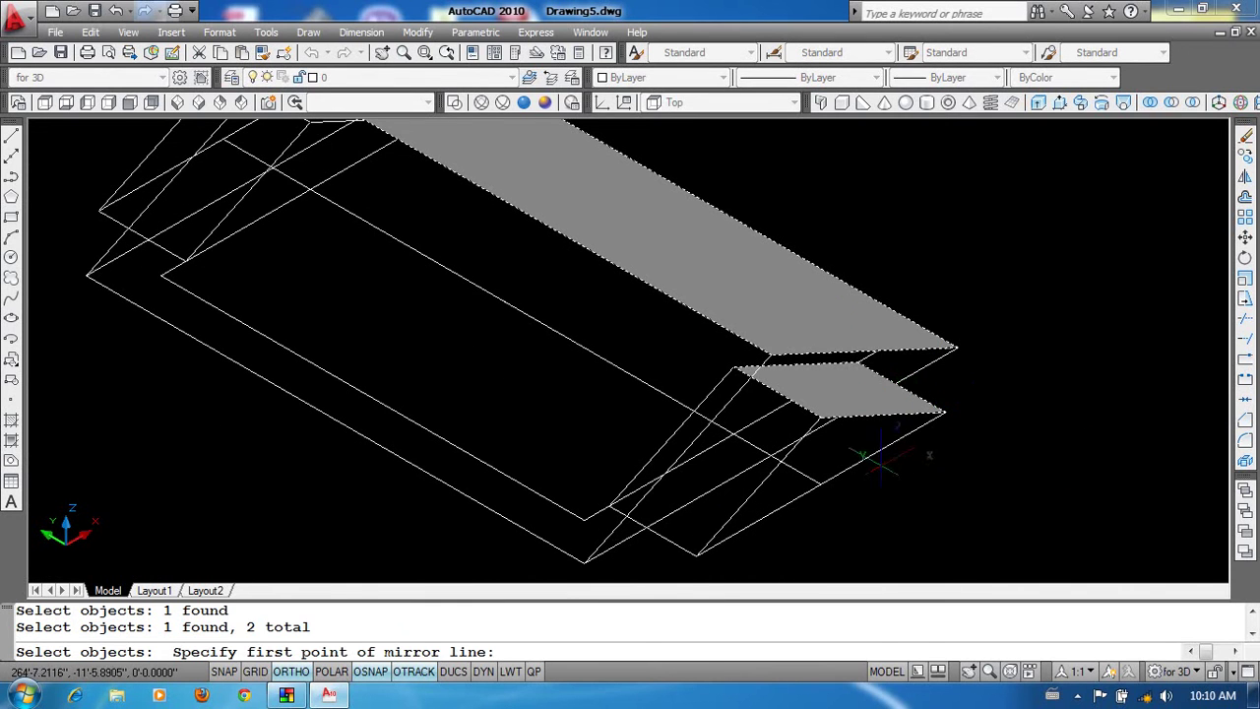
pyautogui.click(817, 418)
pyautogui.click(736, 368)
pyautogui.press('Return')
# Mirror the front projection's two slope faces about the building's mid-length to the far end, keeping the originals.
pyautogui.press('Return')
pyautogui.click(816, 394)
pyautogui.click(749, 422)
pyautogui.press('Return')
pyautogui.click(798, 206)
pyautogui.click(799, 177)
pyautogui.press('Return')
pyautogui.scroll(-2, 945, 370)
# Align the working plane with the front view, and return to the southwest isometric view in 2D wireframe.
pyautogui.hotkey('alt', 'v')
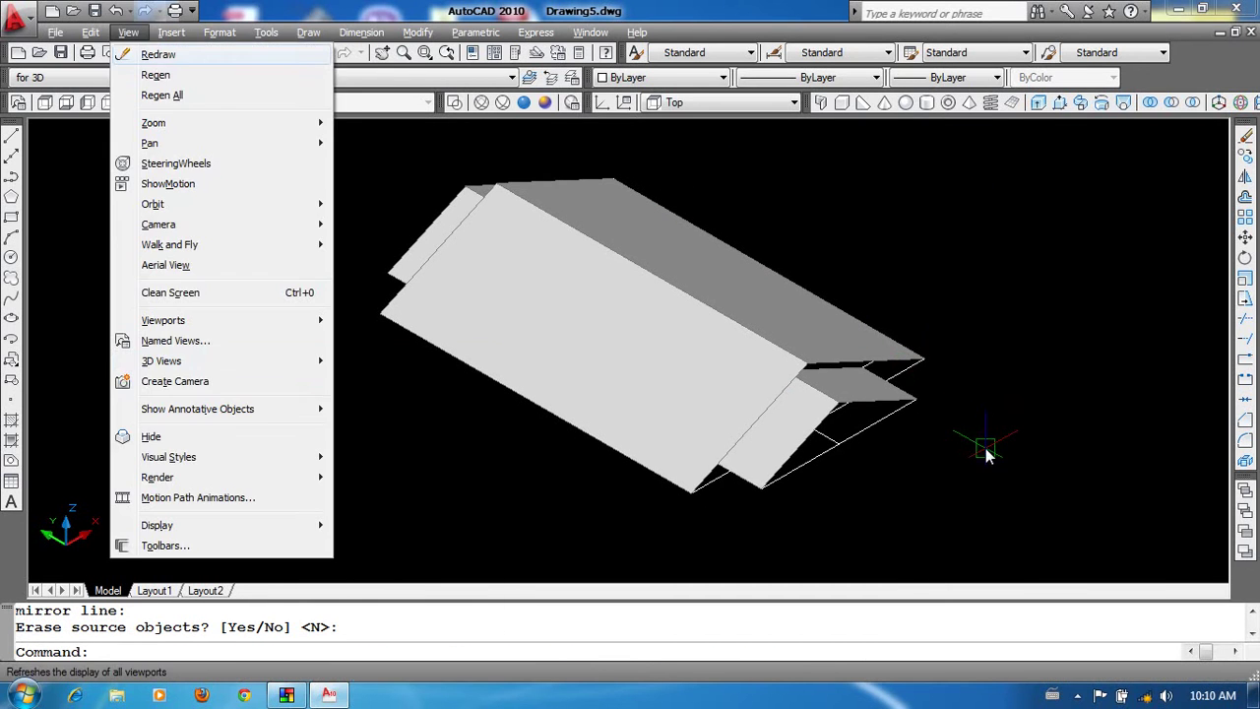
pyautogui.press('3')
pyautogui.press('f')
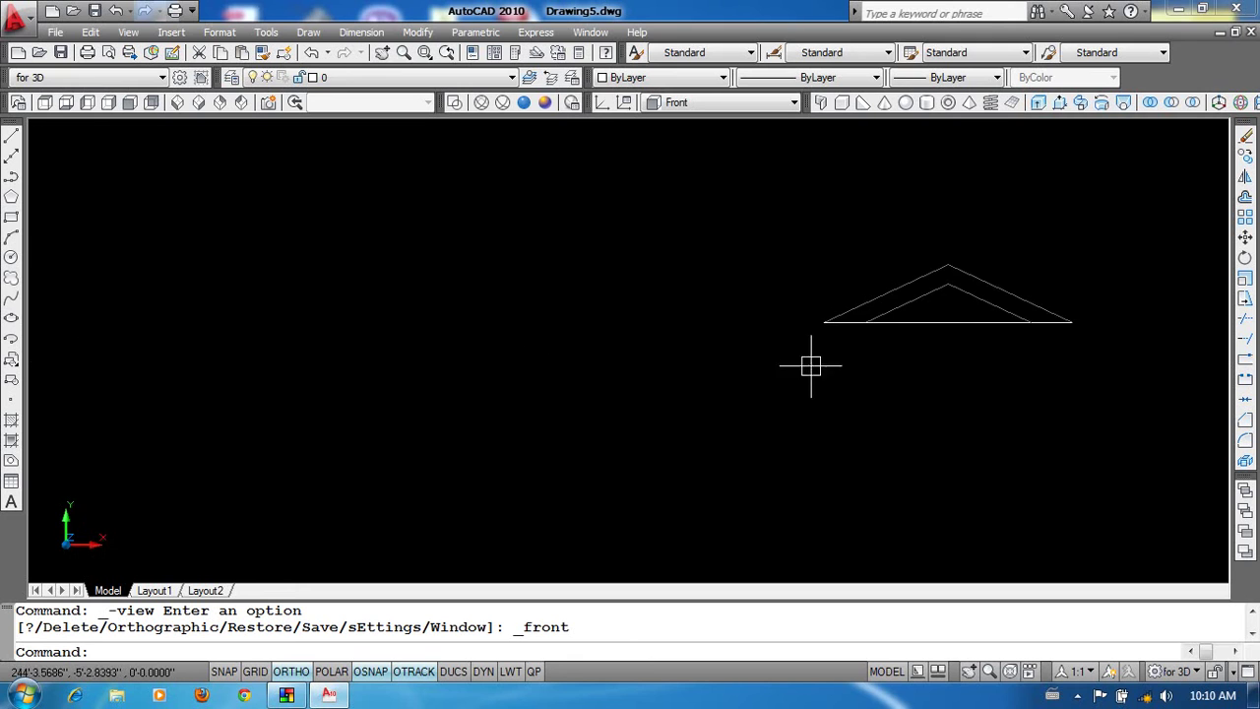
pyautogui.hotkey('alt', 'v')
pyautogui.press('3')
pyautogui.press('s')
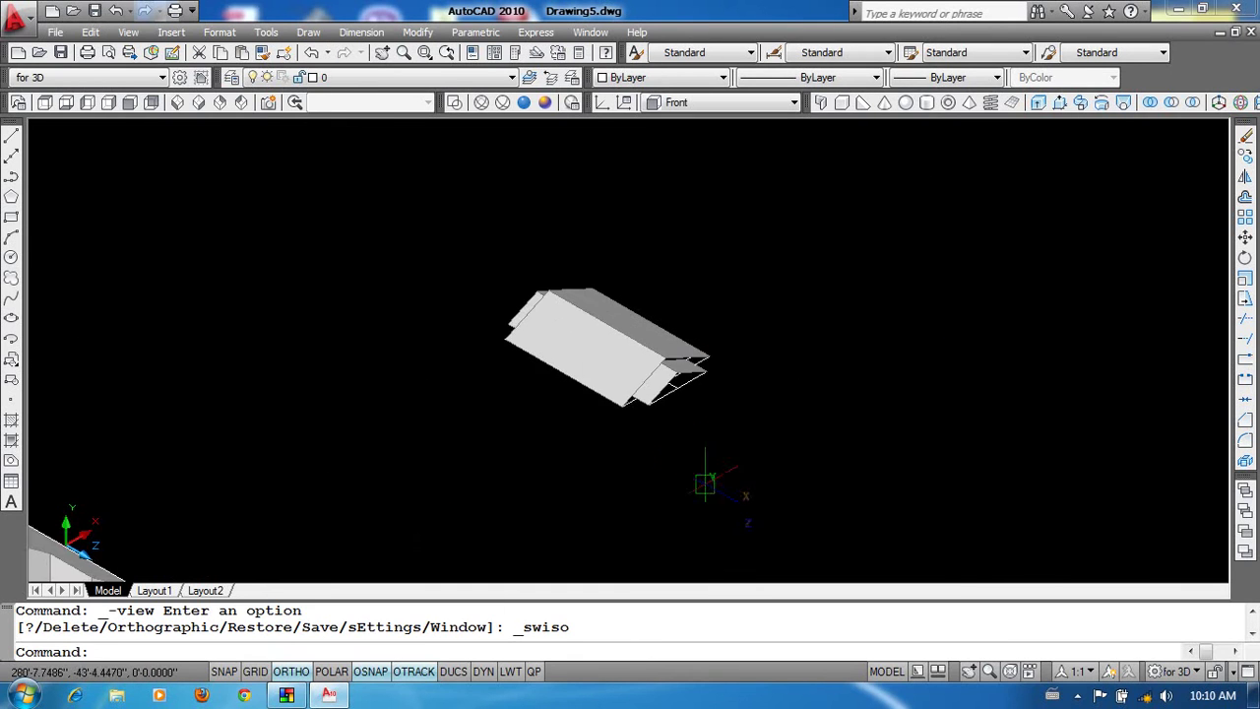
pyautogui.click(455, 102)
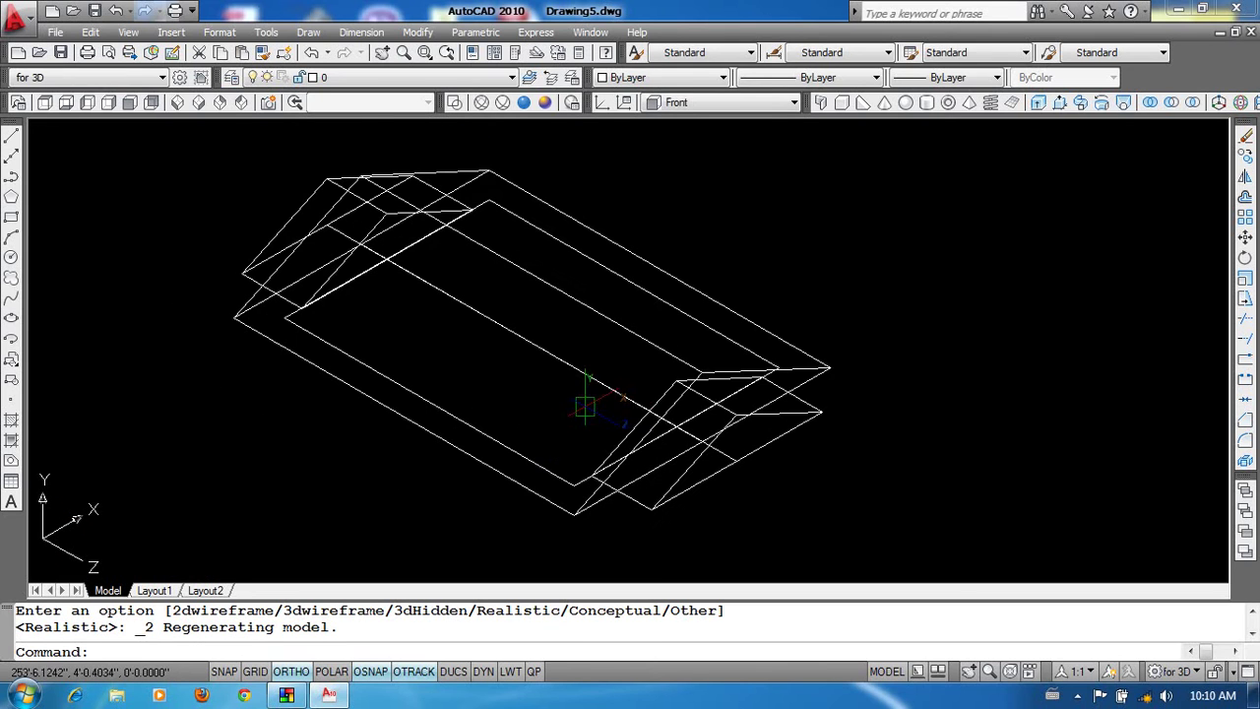
# Draw a vertical line upward from the inner plan outline's front left corner to above the roof slope.
pyautogui.scroll(2, 608, 403)
pyautogui.write('l')
pyautogui.press('Return')
pyautogui.click(563, 509)
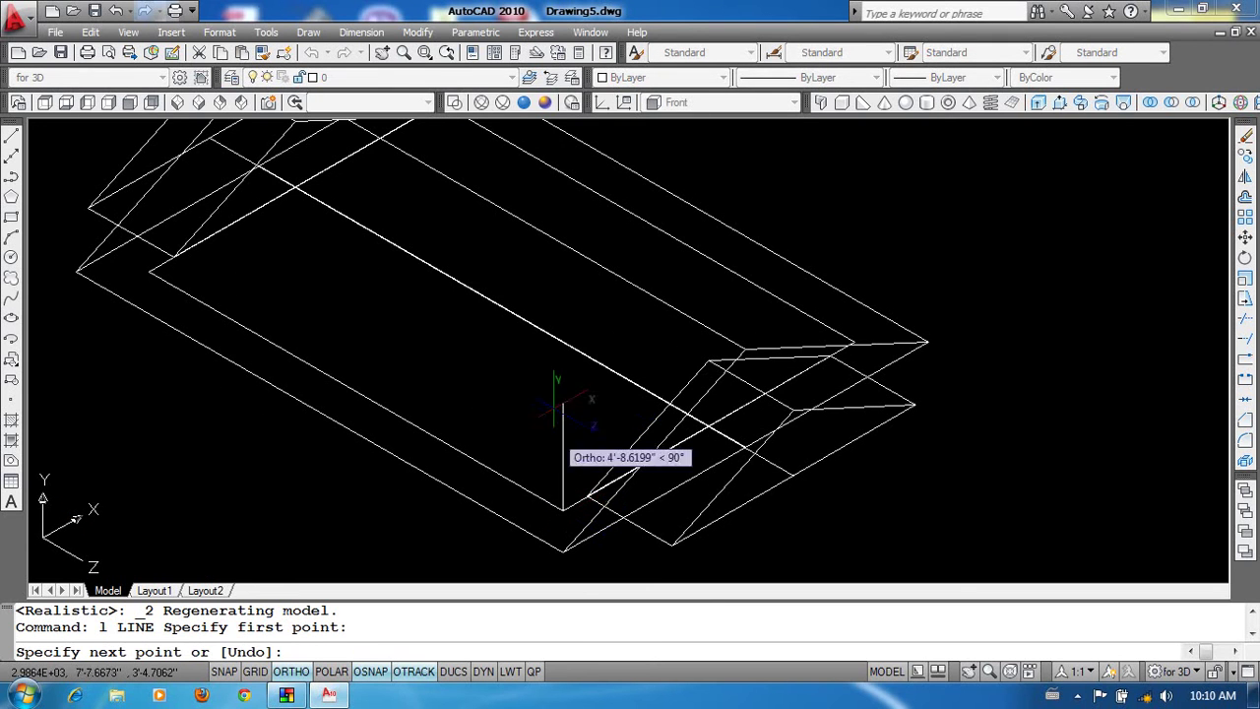
pyautogui.click(581, 300)
pyautogui.press('Return')
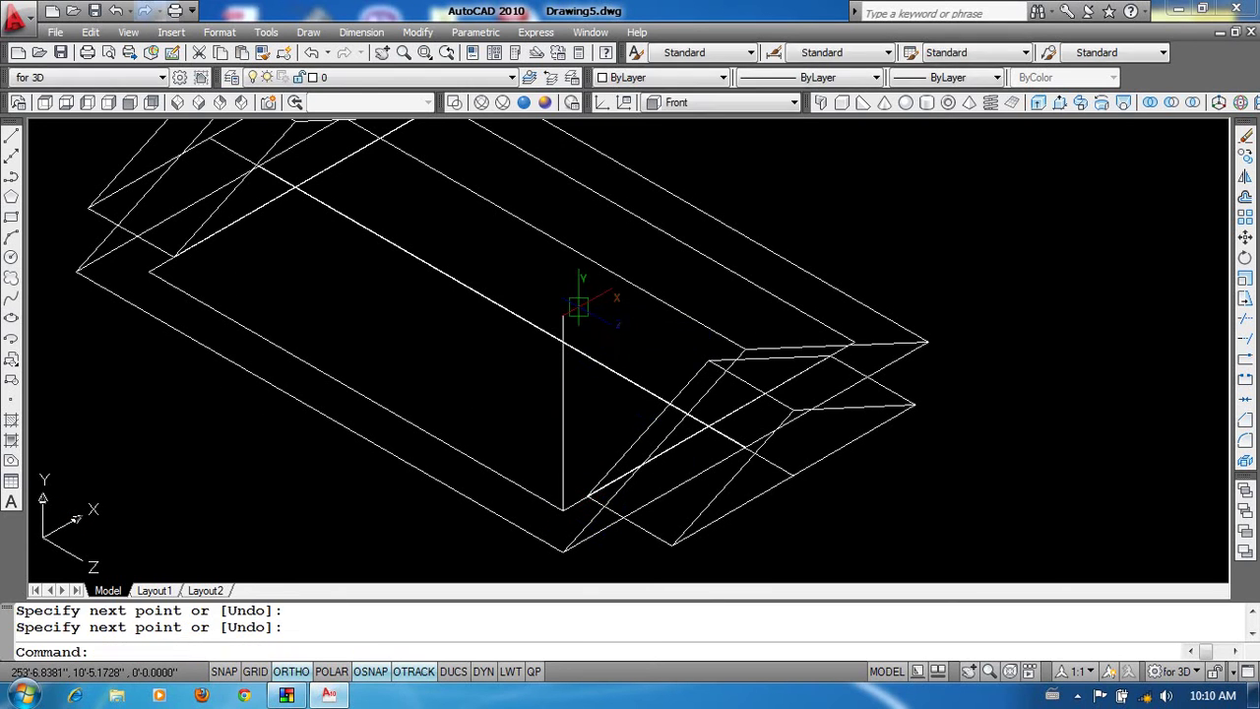
# Switch to the front view and draw a line over the outer gable's left slope from eave end to peak.
pyautogui.hotkey('alt', 'v')
pyautogui.press('d')
pyautogui.press('f')
pyautogui.moveTo(1020, 351); pyautogui.dragTo(568, 413, button='middle')
pyautogui.scroll(5, 766, 445)
pyautogui.moveTo(661, 365); pyautogui.dragTo(496, 394, button='middle')
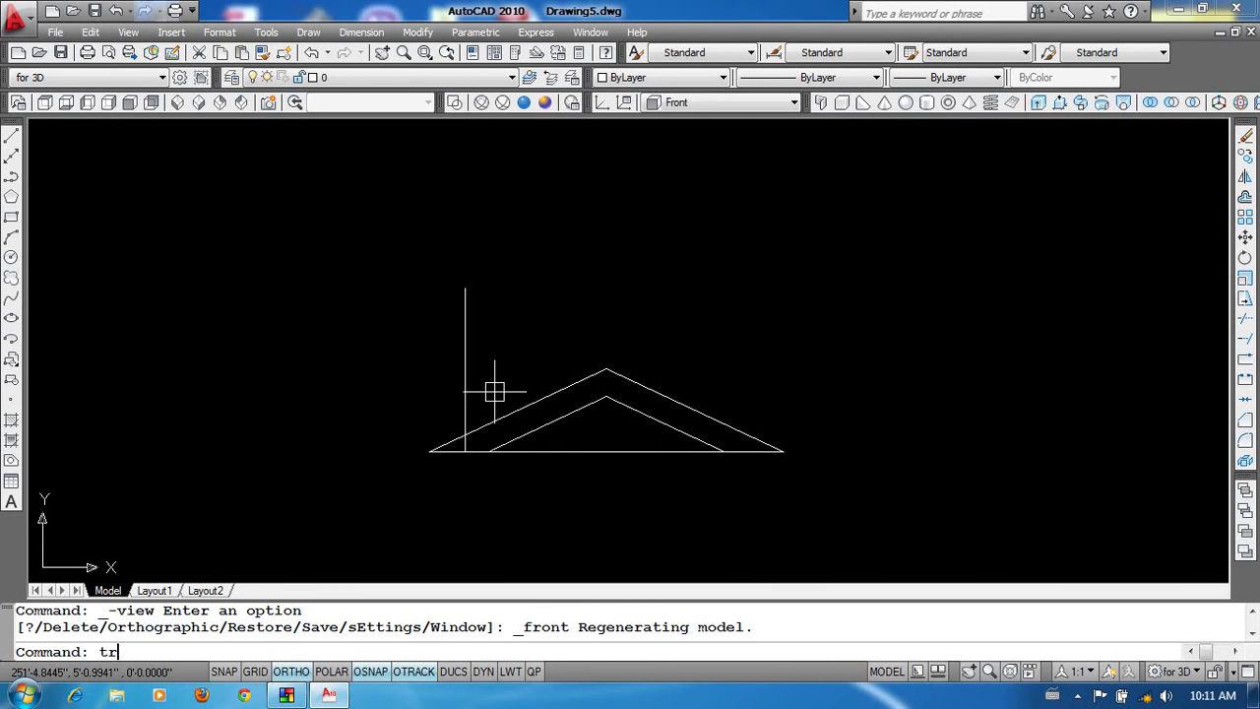
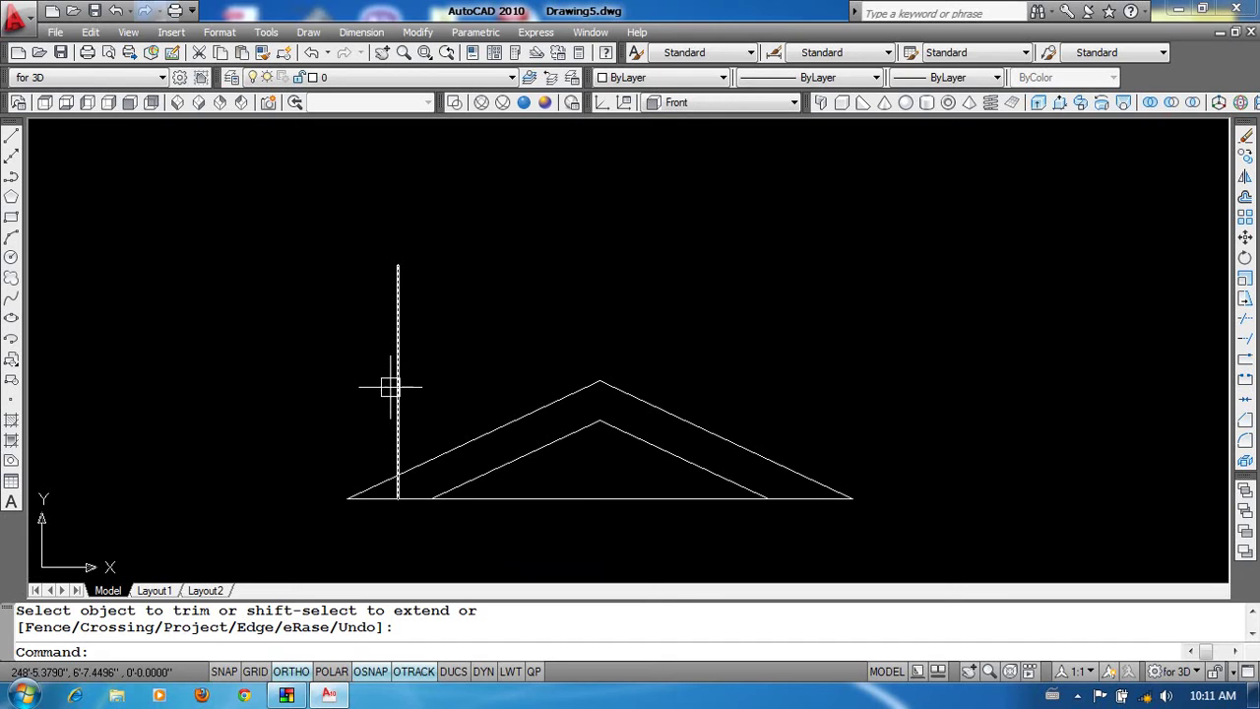
pyautogui.write('l')
pyautogui.press('Return')
pyautogui.scroll(2, 430, 428)
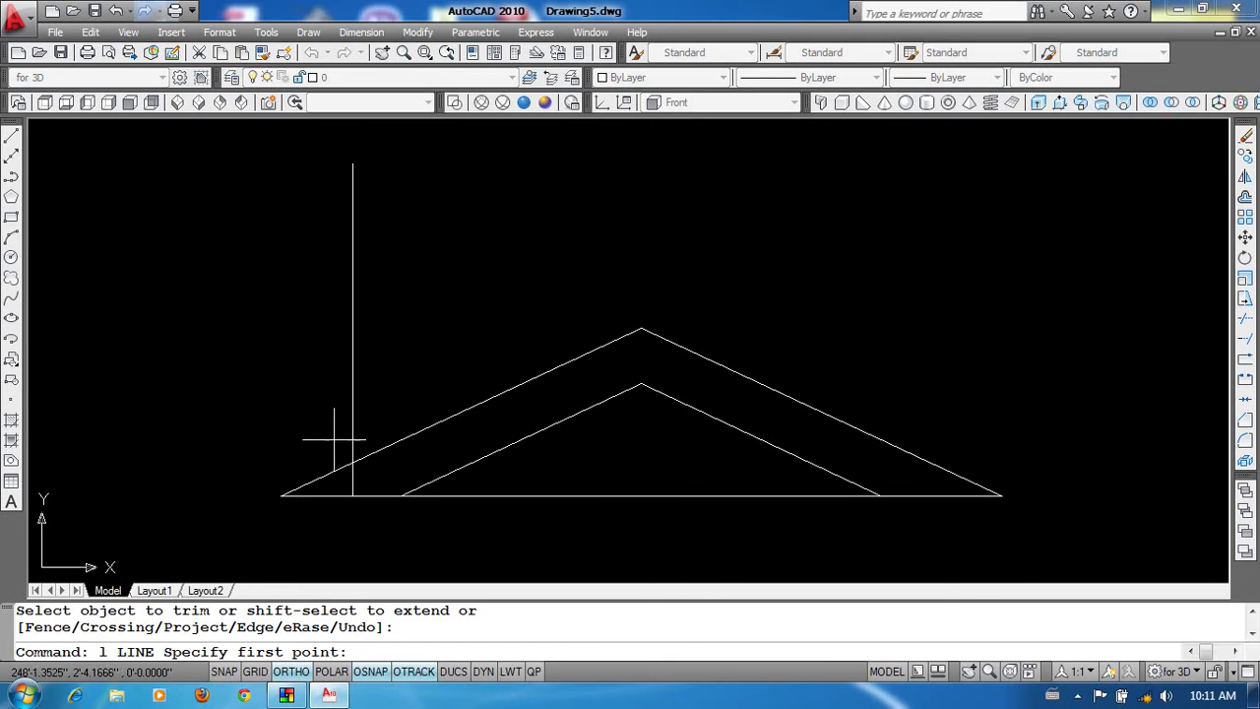
pyautogui.click(279, 496)
pyautogui.click(640, 329)
pyautogui.press('Return')
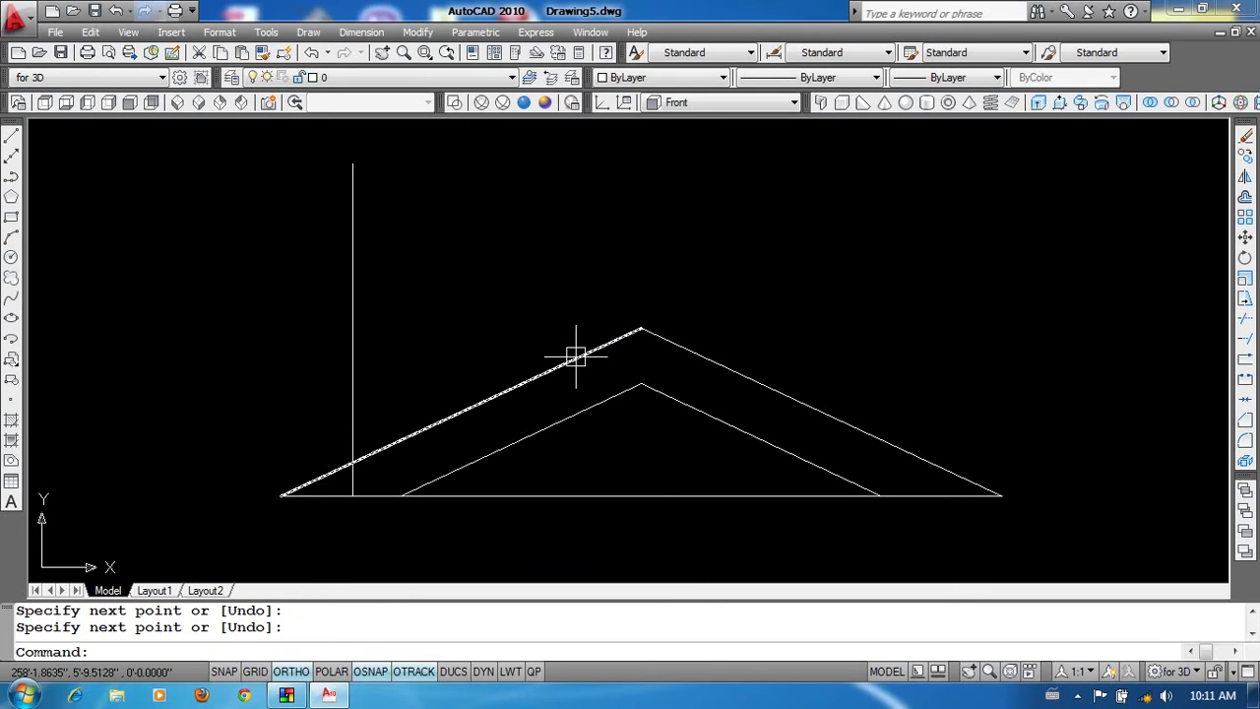
# Try to trim the upper part of the vertical line using all objects as cutting edges.
pyautogui.press('Return')
pyautogui.press('Return')
pyautogui.click(429, 285)
pyautogui.click(297, 238)
pyautogui.click(413, 240)
pyautogui.click(281, 307)
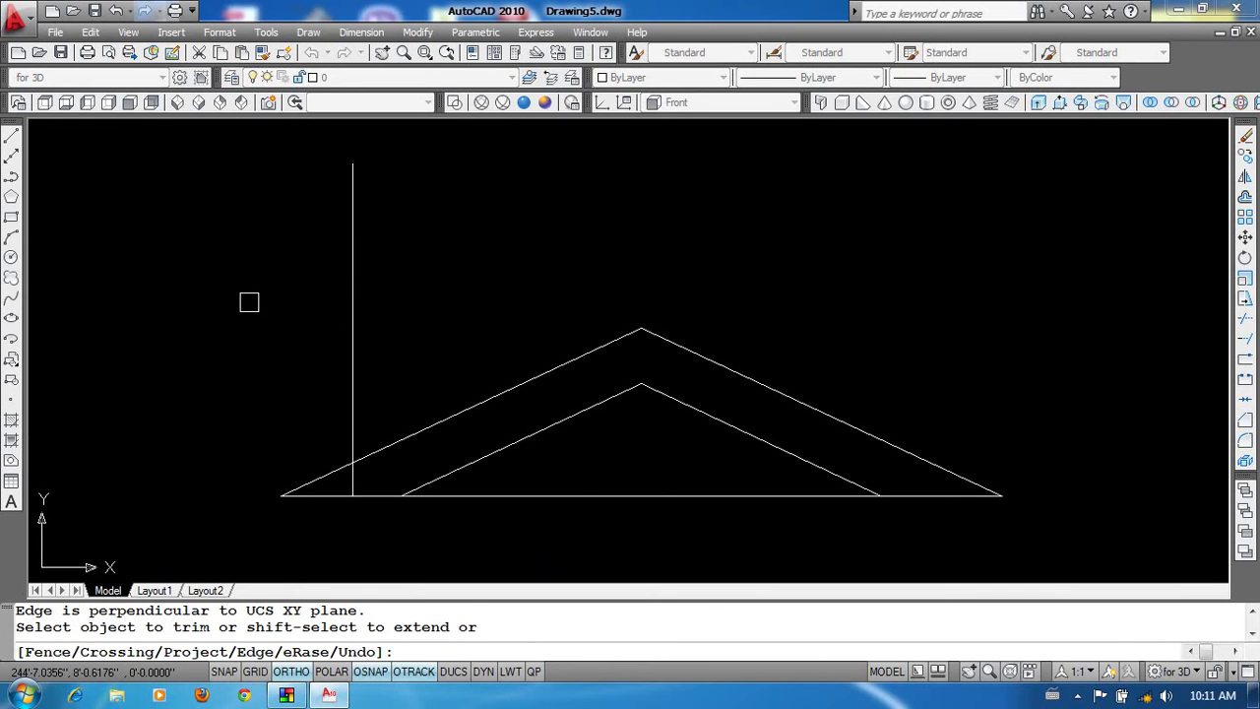
pyautogui.press('Return')
# Try to trim the vertical line with the outer left slope as cutting edge, and undo the trim.
pyautogui.write('tr')
pyautogui.press('Return')
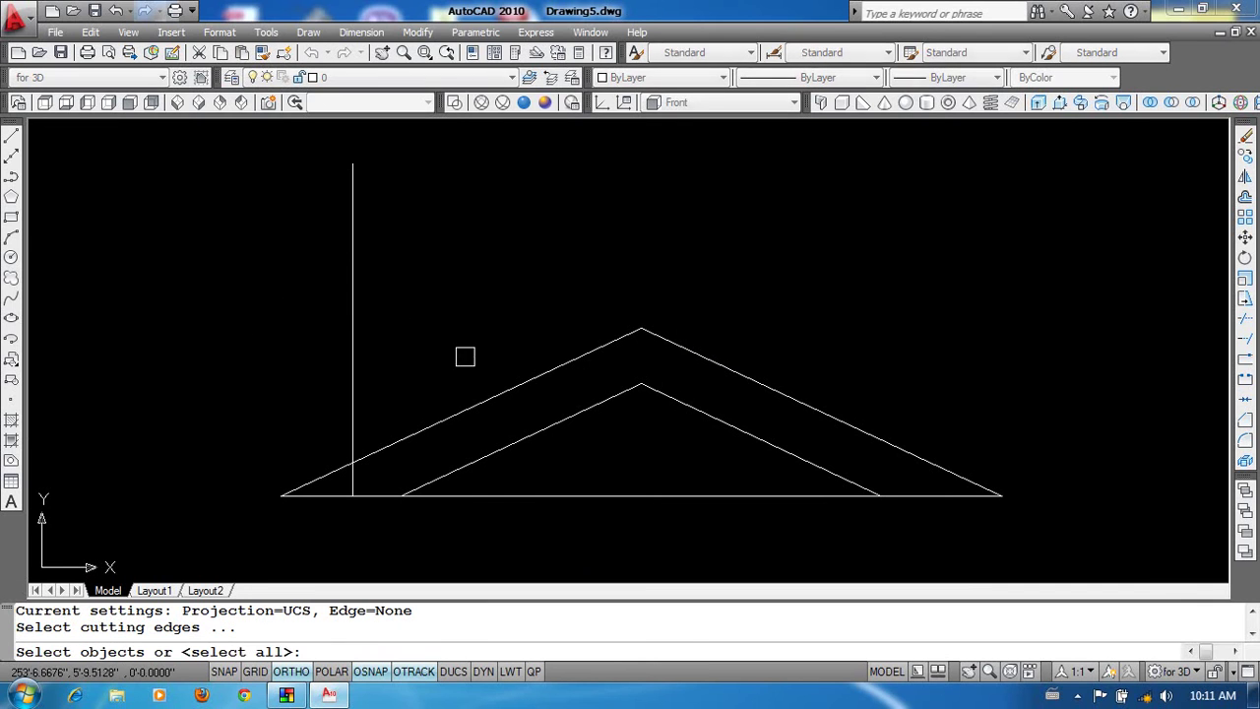
pyautogui.click(465, 408)
pyautogui.press('Return')
pyautogui.click(400, 313)
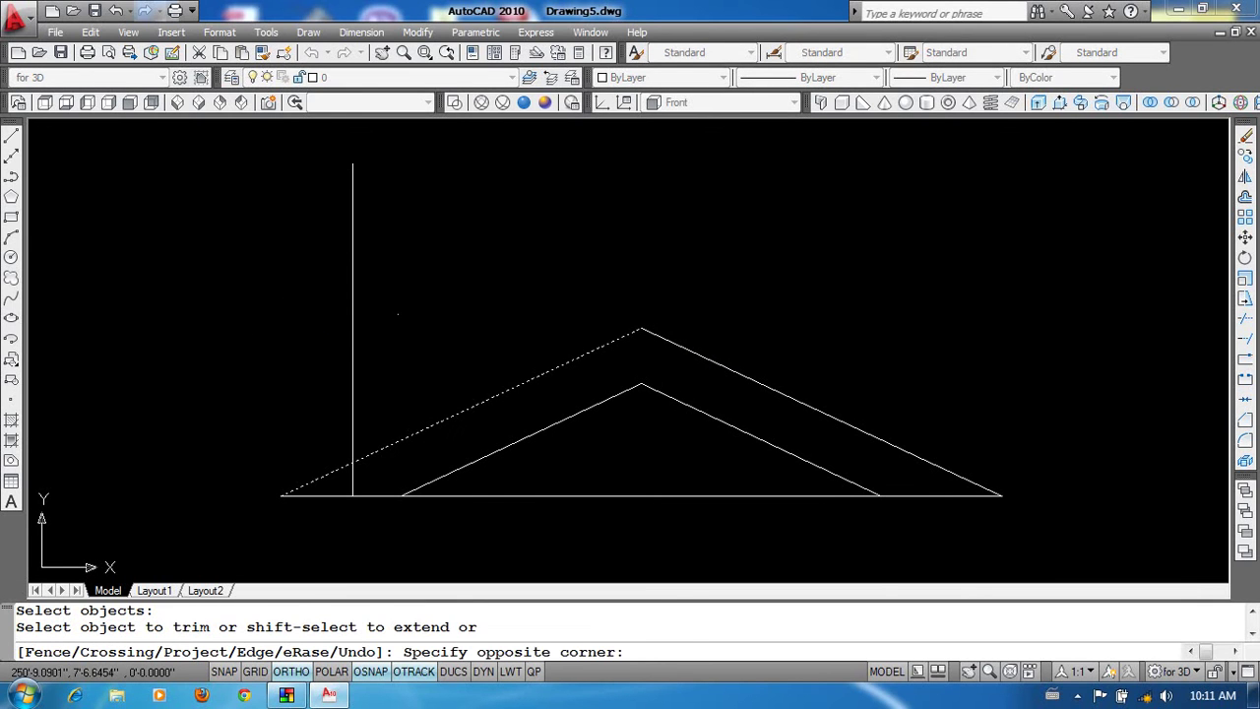
pyautogui.click(333, 350)
pyautogui.press('Return')
pyautogui.hotkey('ctrl', 'z')
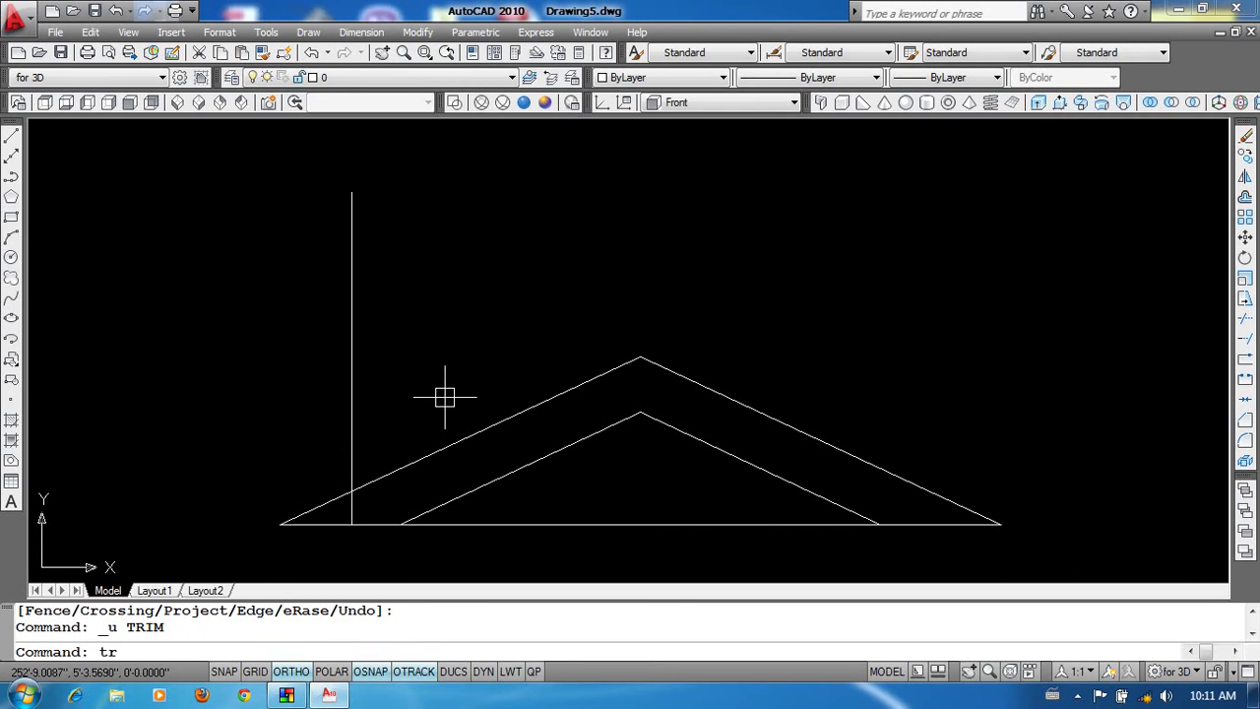
# Trim the part of the vertical line above the outer gable's left slope.
pyautogui.write('tr')
pyautogui.press('Return')
pyautogui.click(469, 442)
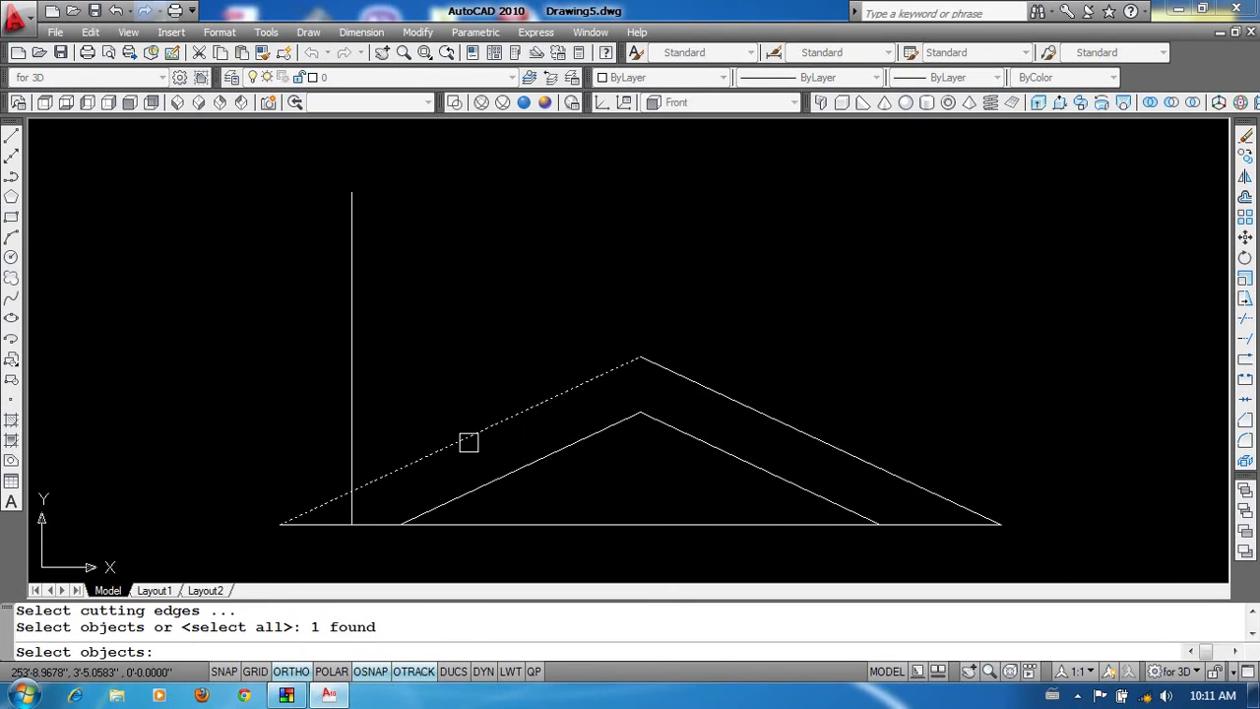
pyautogui.press('Return')
pyautogui.click(404, 312)
pyautogui.click(301, 369)
pyautogui.press('Return')
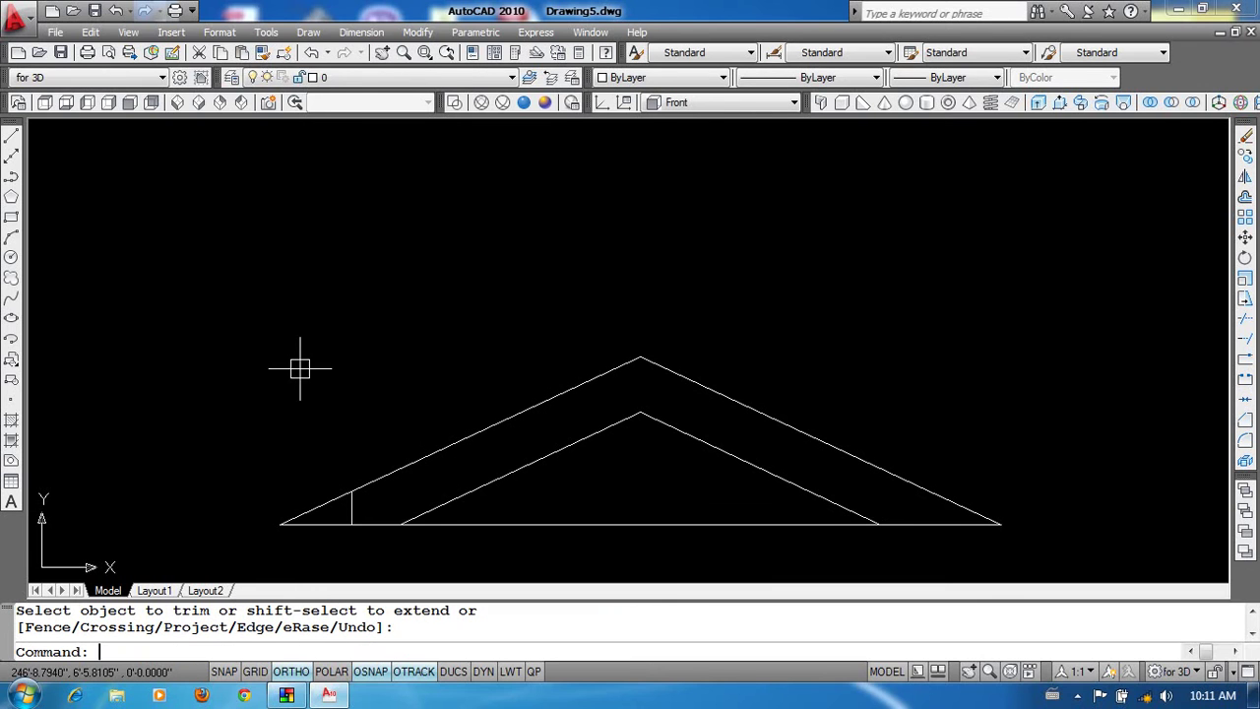
# Return to the southwest isometric view.
pyautogui.hotkey('alt', 'v')
pyautogui.moveTo(302, 374)
pyautogui.click(389, 558)
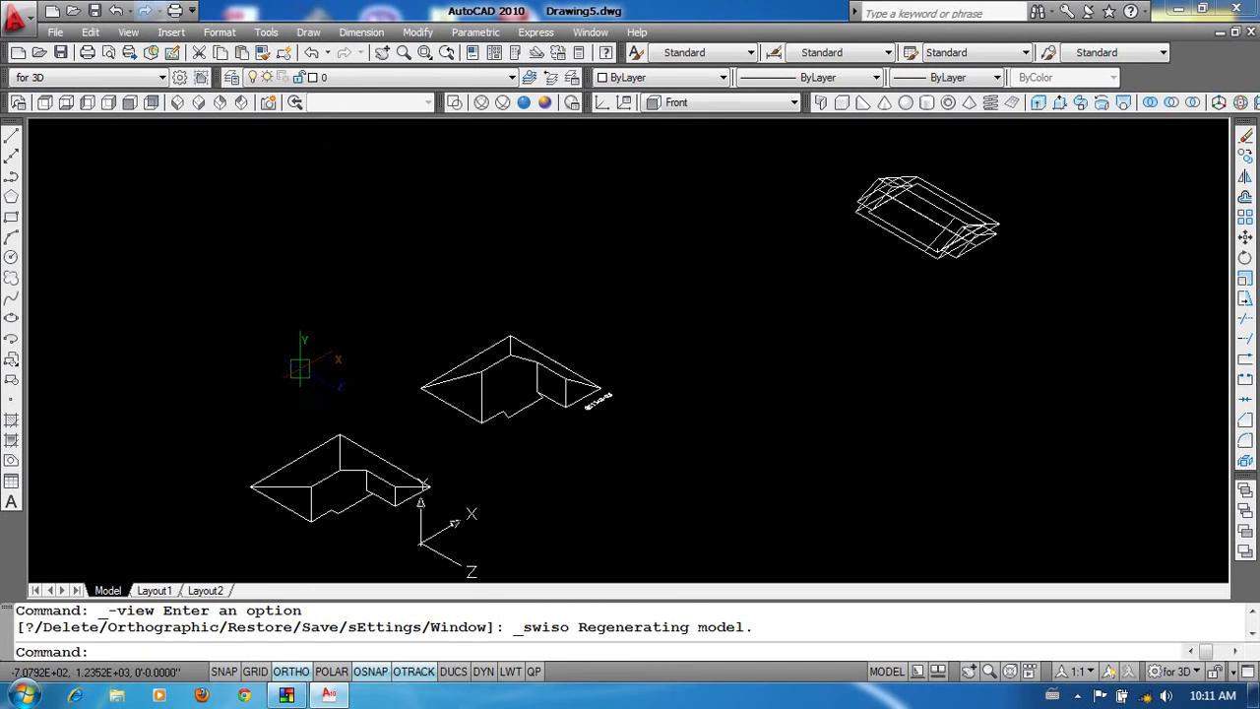
# Move the loose sloped line so its lower end meets the top of the short vertical line at the eave corner.
pyautogui.keyDown('shift'); pyautogui.moveTo(922, 397); pyautogui.dragTo(754, 394, button='middle'); pyautogui.keyUp('shift')
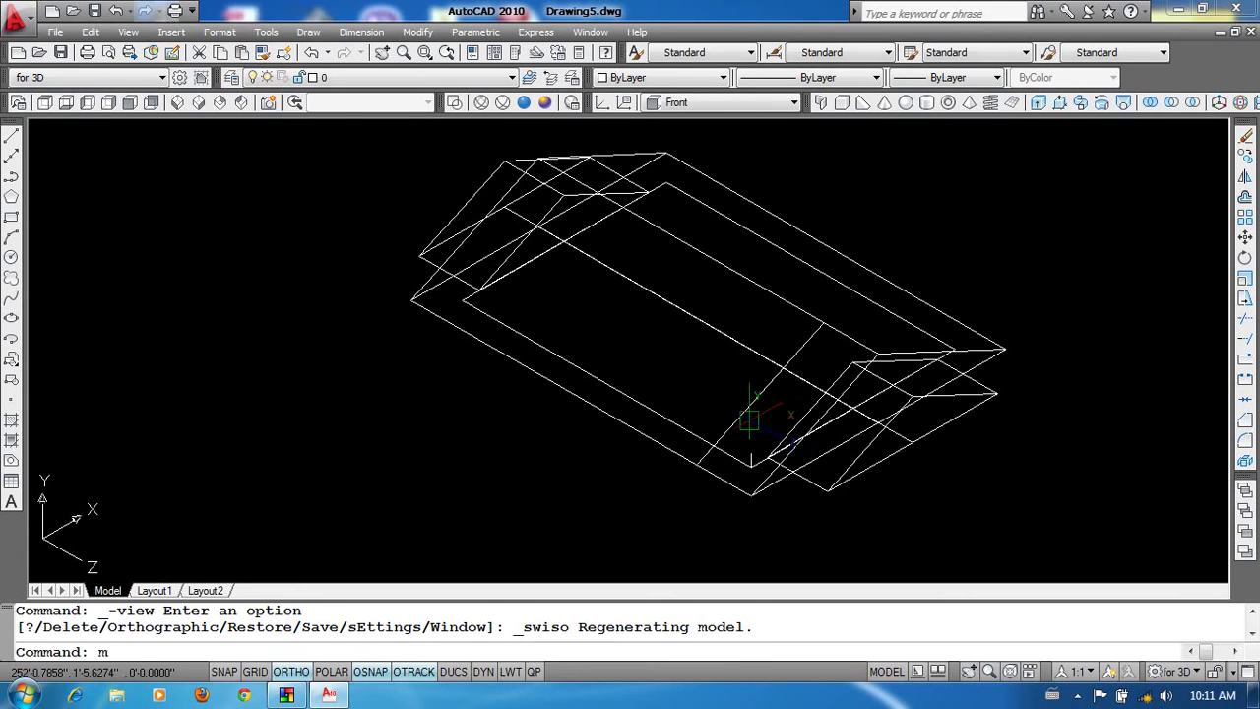
pyautogui.press('Return')
pyautogui.click(744, 414)
pyautogui.press('Return')
pyautogui.scroll(2, 689, 457)
pyautogui.click(692, 468)
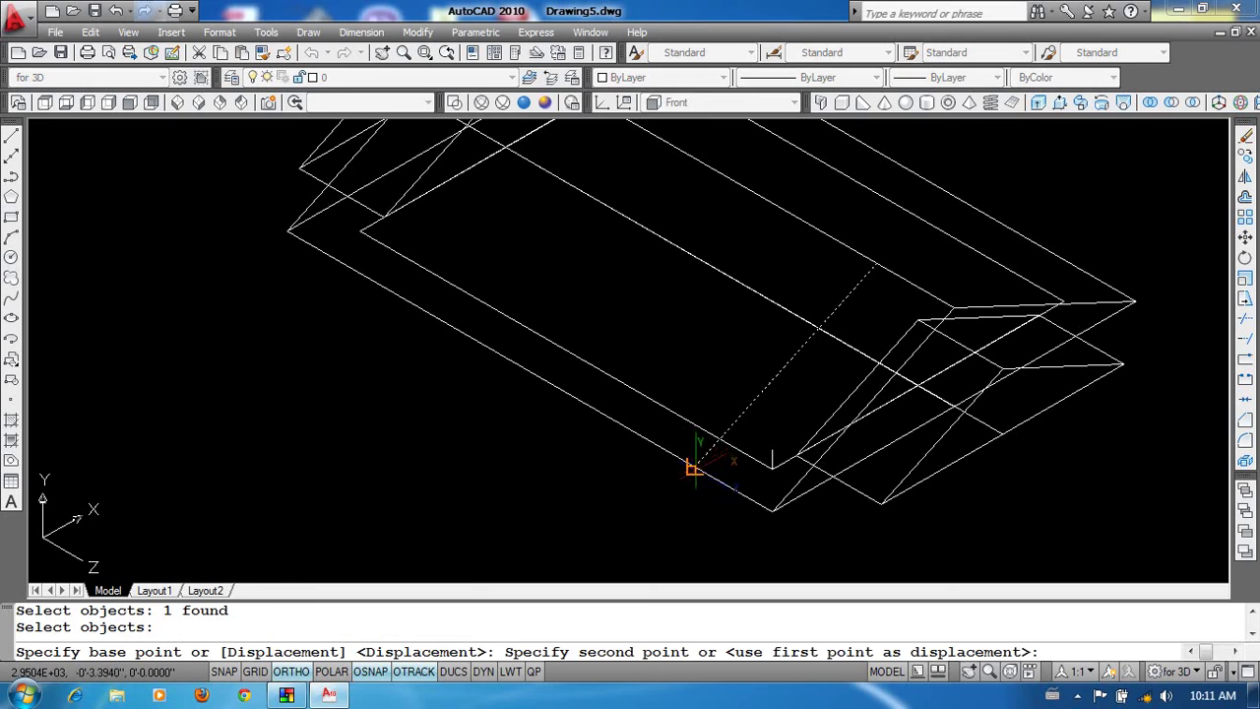
pyautogui.scroll(2, 765, 456)
pyautogui.click(763, 458)
pyautogui.scroll(-2, 763, 458)
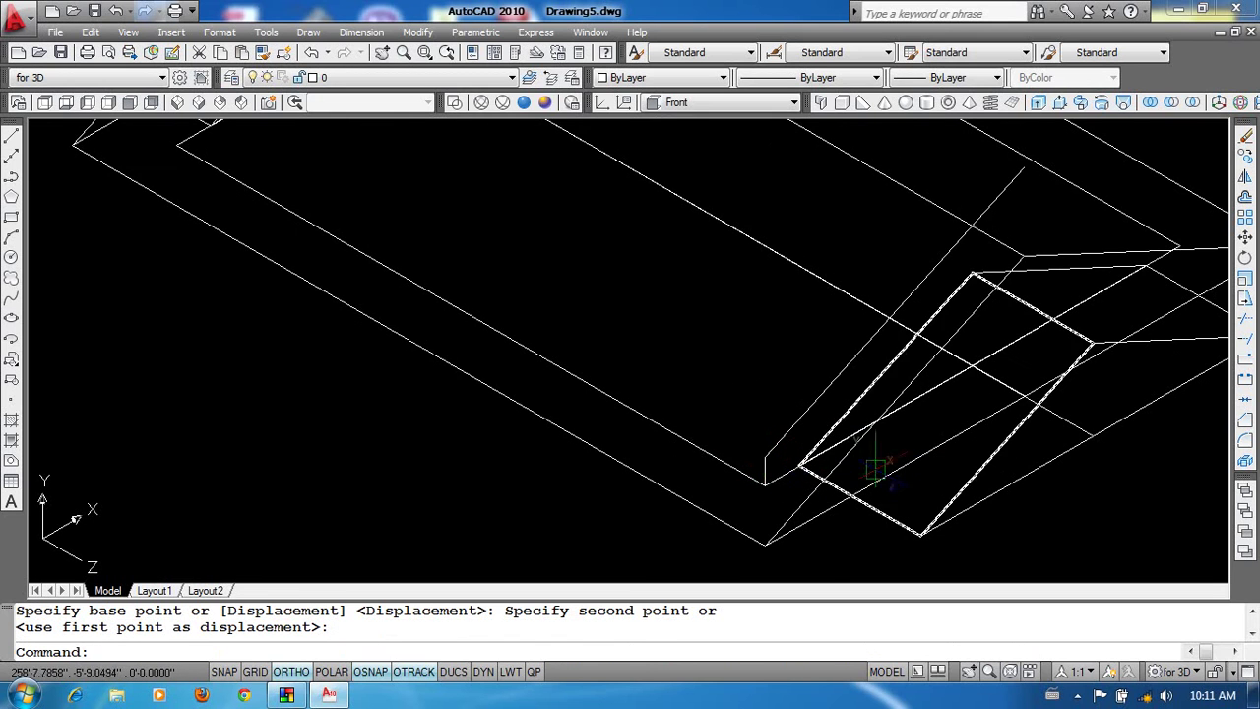
# Restore the World UCS and mirror the sloped and short vertical lines across the roof's ridge centreline, keeping the originals.
pyautogui.scroll(2, 877, 450)
pyautogui.click(733, 104)
pyautogui.click(715, 120)
pyautogui.write('mi')
pyautogui.press('Return')
pyautogui.click(719, 403)
pyautogui.click(542, 422)
pyautogui.click(633, 563)
pyautogui.press('Return')
pyautogui.click(833, 418)
pyautogui.click(1004, 522)
pyautogui.press('Return')
# Fillet the two mirrored slope lines with radius 0 into a peak corner.
pyautogui.moveTo(977, 341); pyautogui.dragTo(898, 377, button='middle')
pyautogui.write('f')
pyautogui.press('Return')
pyautogui.write('r')
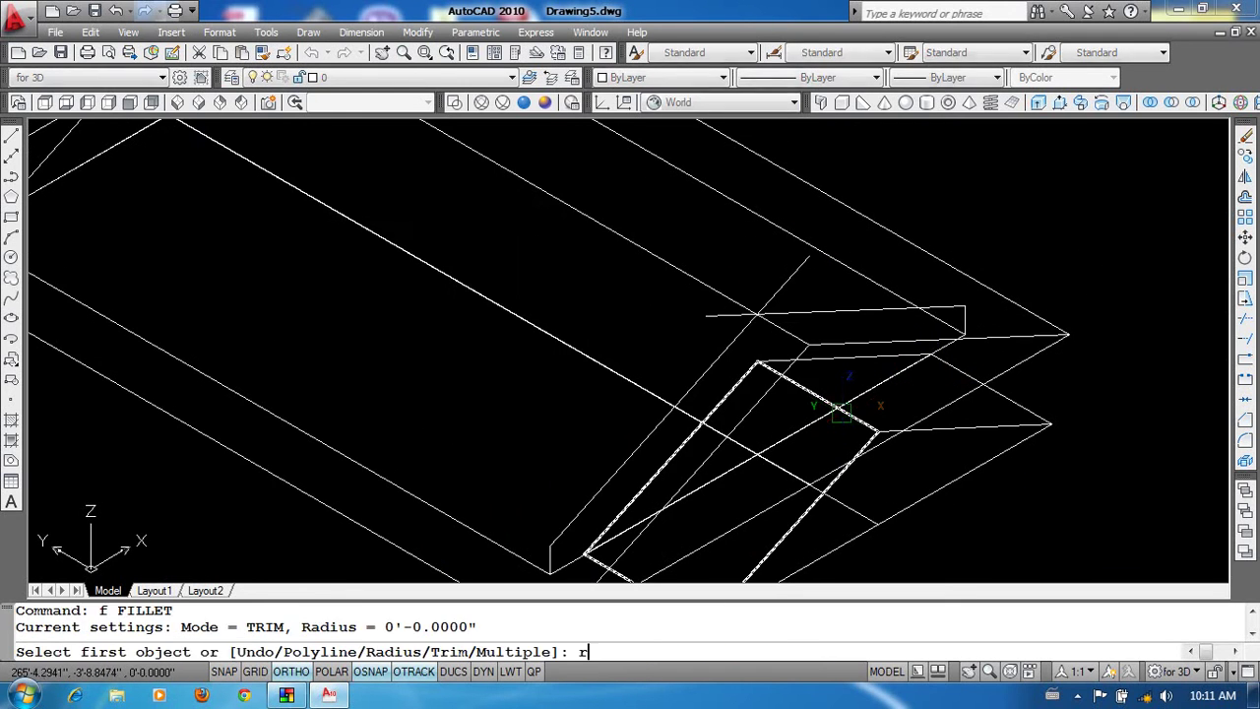
pyautogui.press('Return')
pyautogui.write('0')
pyautogui.press('Return')
pyautogui.click(777, 314)
pyautogui.click(640, 358)
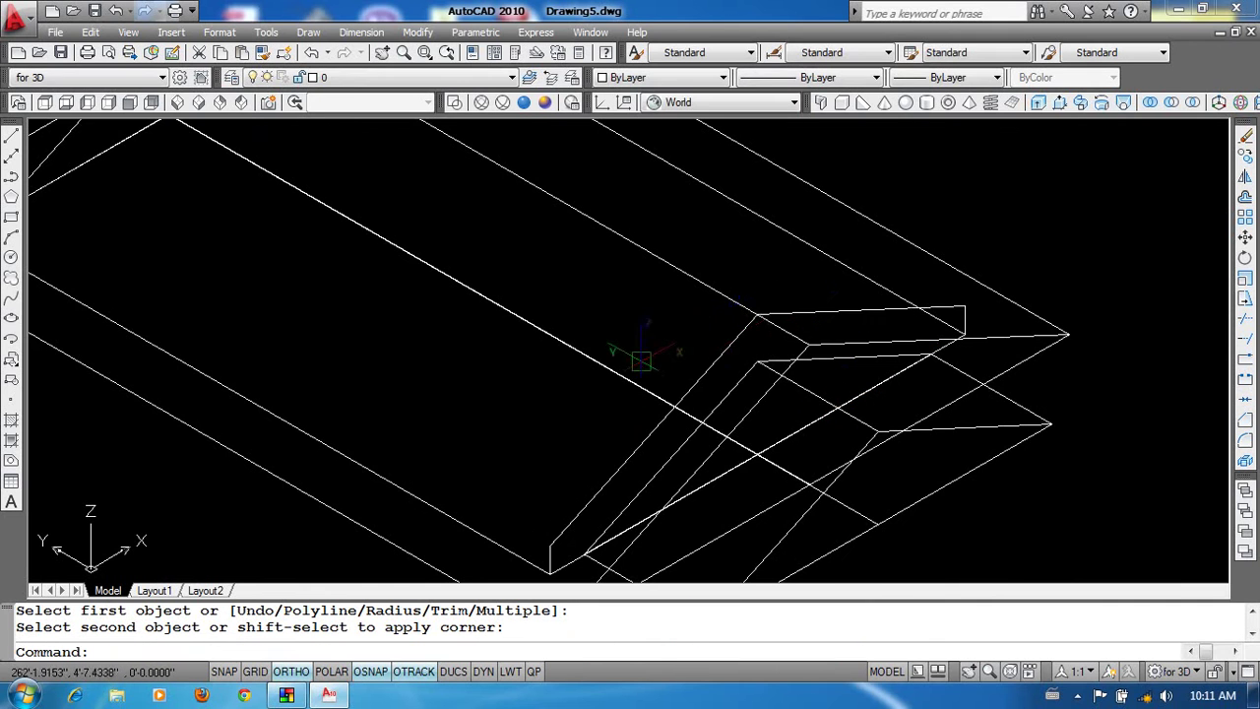
# Create a three-sided 3D face at the near eave corner, between the short vertical line and the inner slope's lower end.
pyautogui.scroll(-2, 675, 351)
pyautogui.scroll(3, 650, 374)
pyautogui.write('3f')
pyautogui.press('Return')
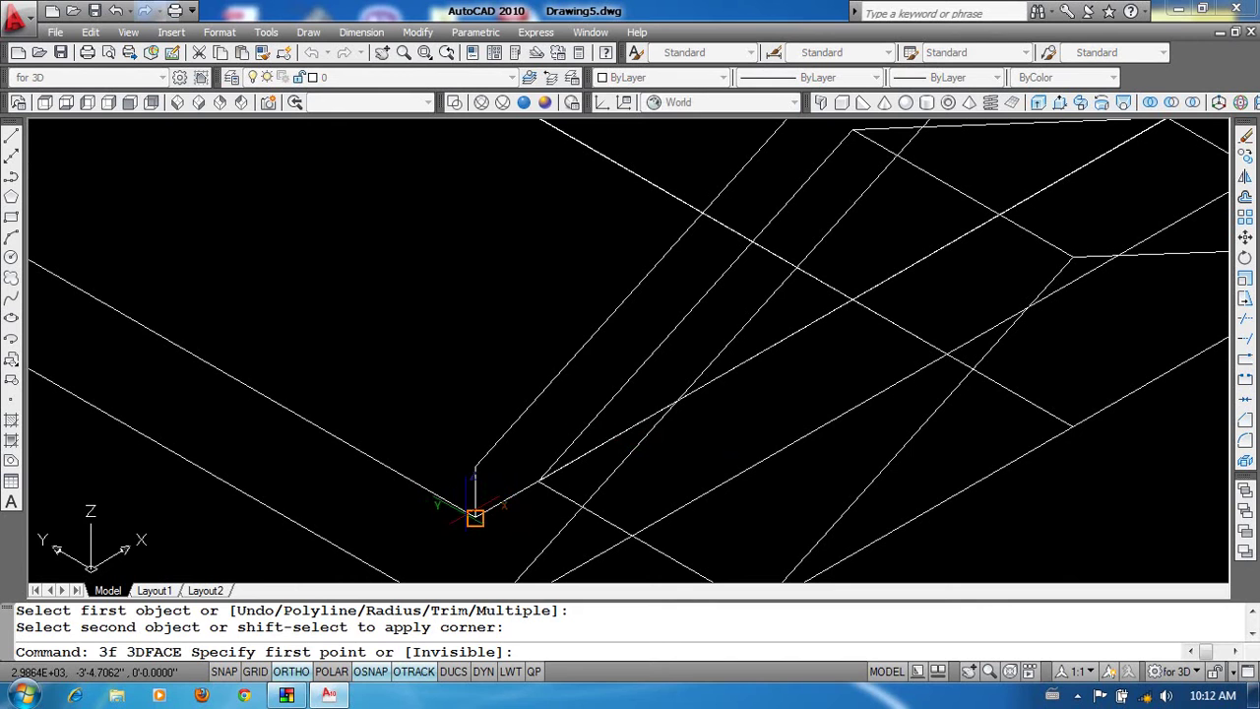
pyautogui.click(475, 517)
pyautogui.click(539, 481)
pyautogui.click(475, 467)
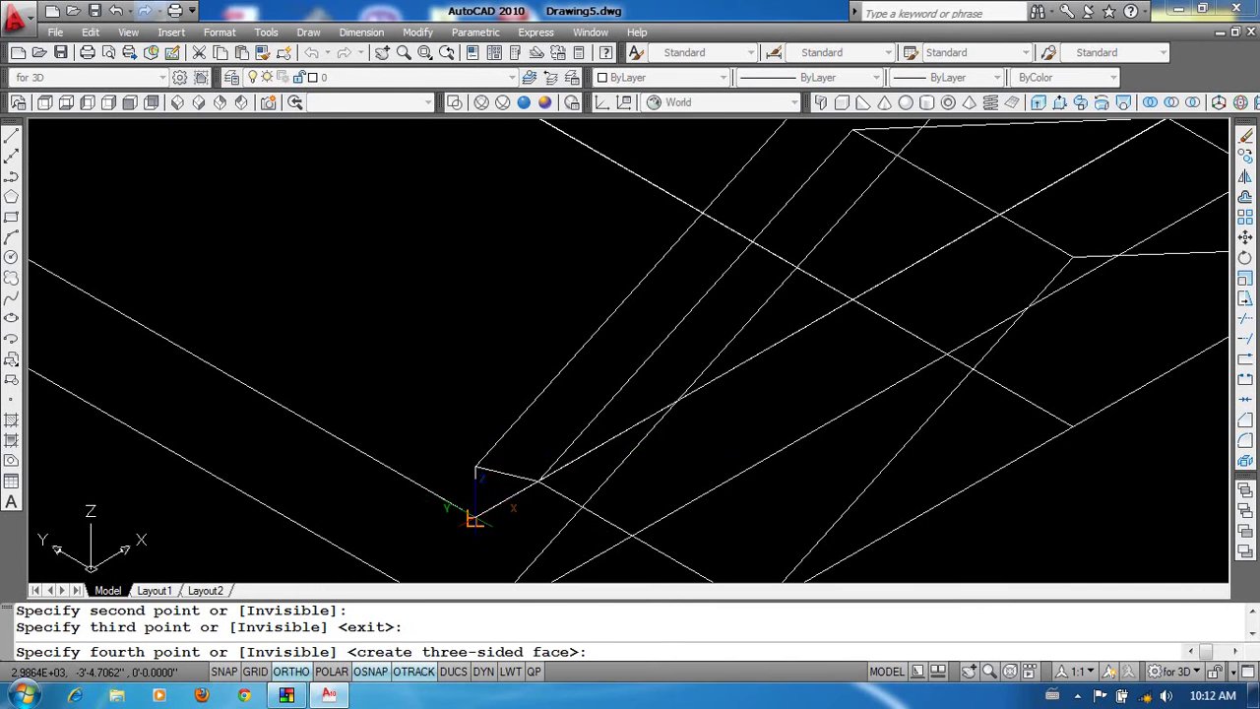
pyautogui.press('Return')
pyautogui.press('Return')
pyautogui.press('Return')
# Create a four-sided 3D face between the inner and outer gable slopes, from the near eave up to the peak.
pyautogui.click(529, 484)
pyautogui.moveTo(528, 483); pyautogui.dragTo(511, 597, button='middle')
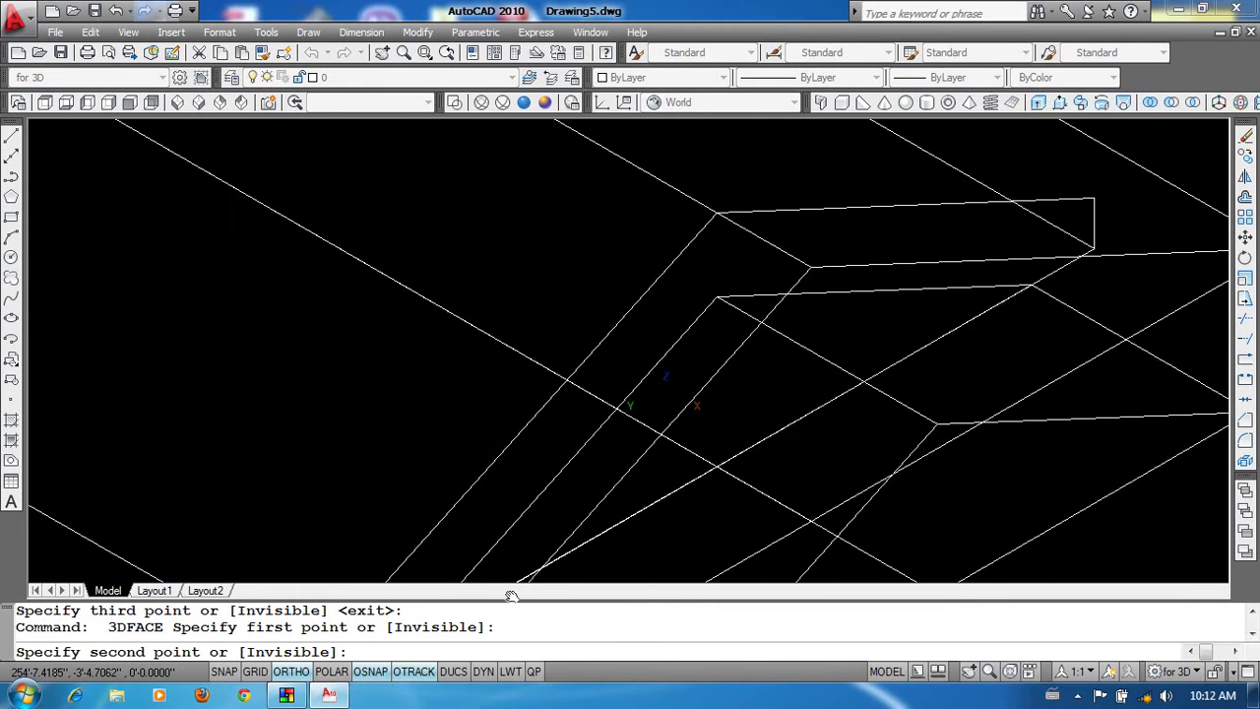
pyautogui.click(711, 295)
pyautogui.click(717, 212)
pyautogui.scroll(-2, 525, 407)
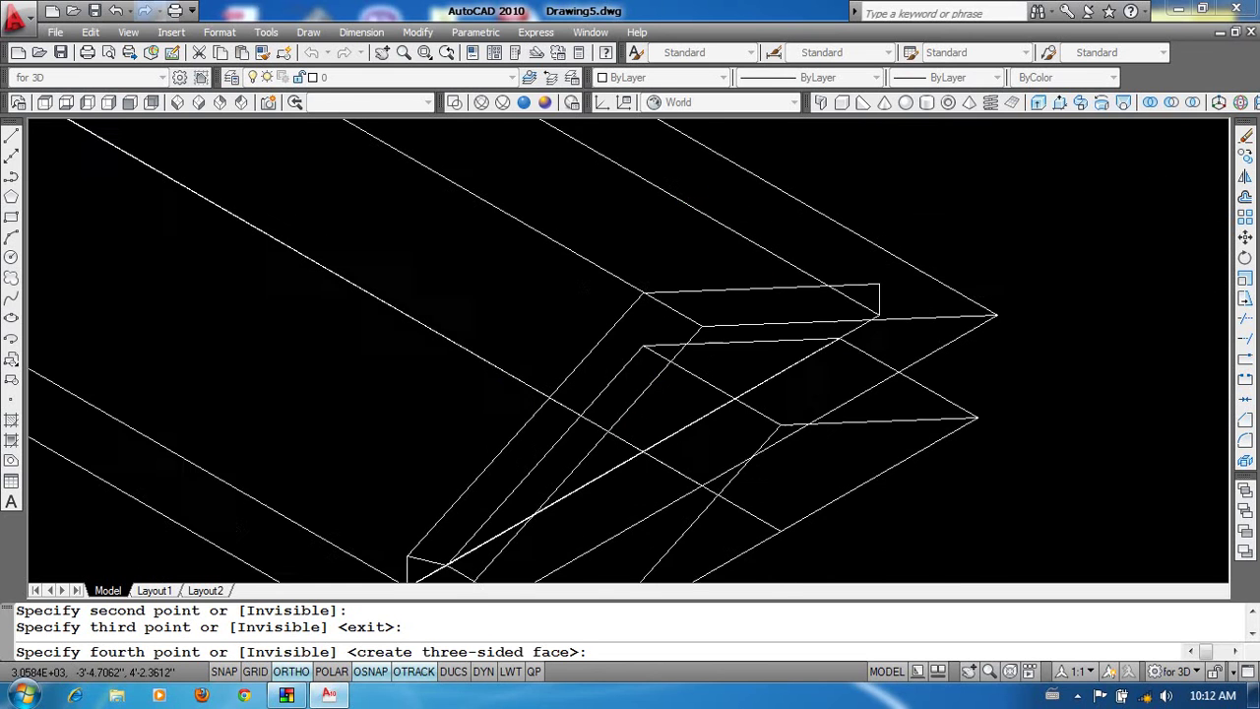
pyautogui.scroll(-2, 559, 404)
pyautogui.click(552, 400)
pyautogui.press('Return')
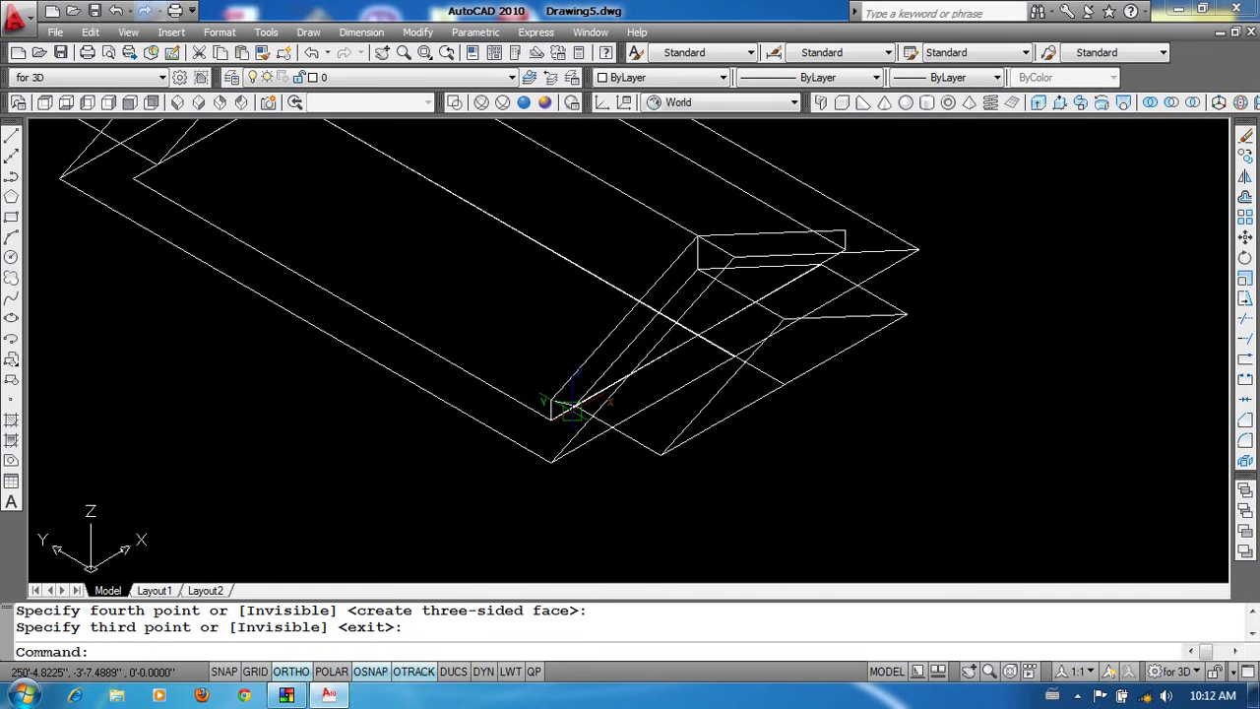
# Mirror the triangular and sloped gable faces across the roof's centreline, keeping the originals.
pyautogui.scroll(3, 581, 431)
pyautogui.write('mi')
pyautogui.press('Return')
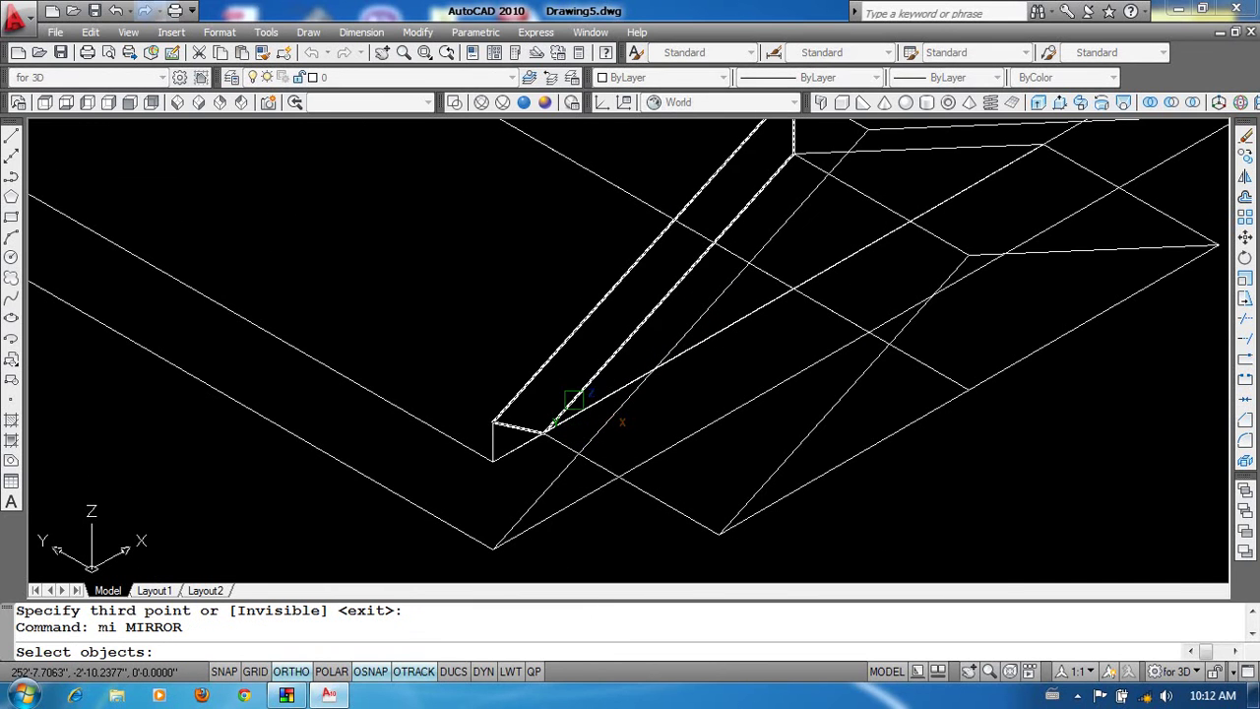
pyautogui.click(522, 388)
pyautogui.click(506, 433)
pyautogui.press('Return')
pyautogui.click(792, 288)
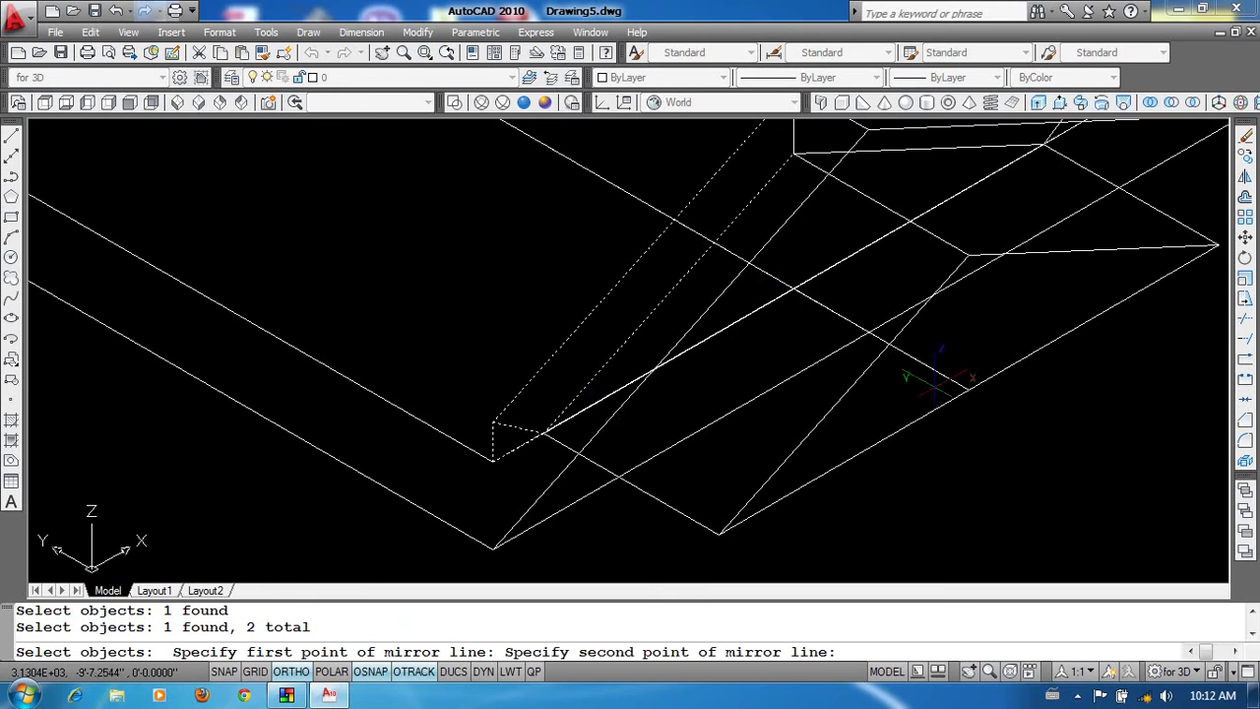
pyautogui.click(843, 365)
pyautogui.press('Return')
# Hide the shared edge between the triangular and sloped 3D faces on both halves of the gable.
pyautogui.scroll(-2, 816, 450)
pyautogui.write('edge')
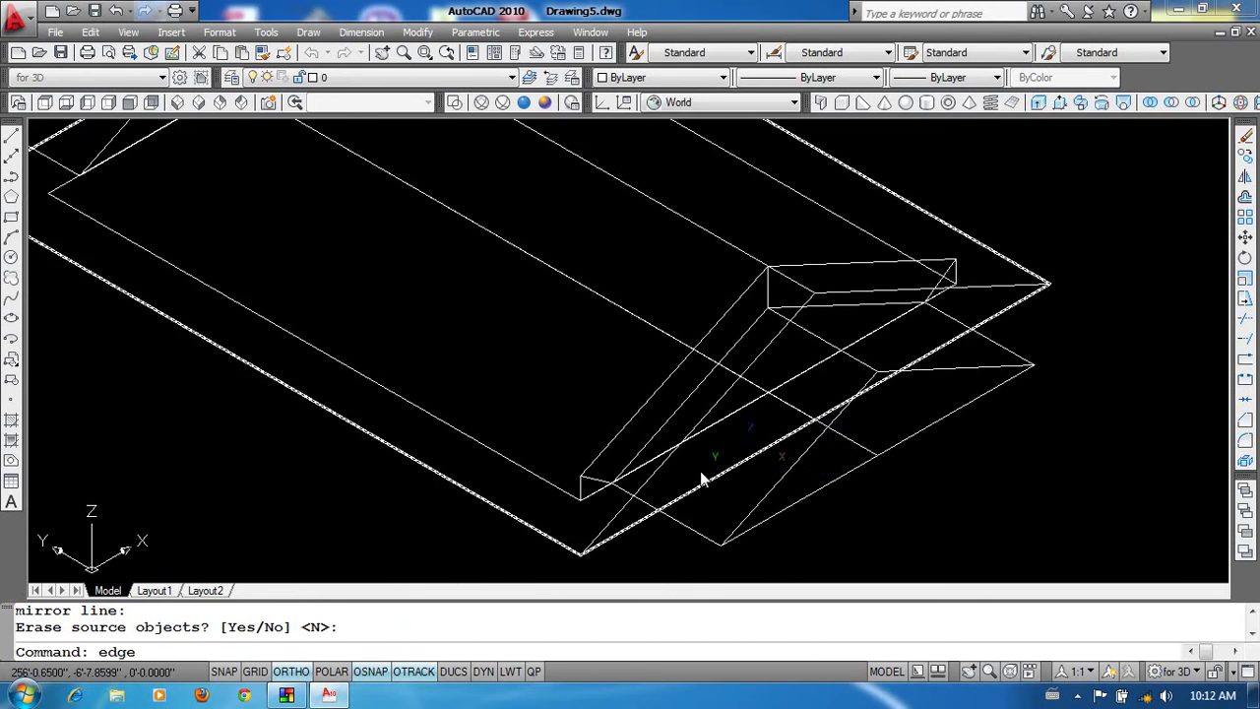
pyautogui.press('Return')
pyautogui.scroll(2, 582, 484)
pyautogui.click(585, 480)
pyautogui.press('Return')
pyautogui.press('Return')
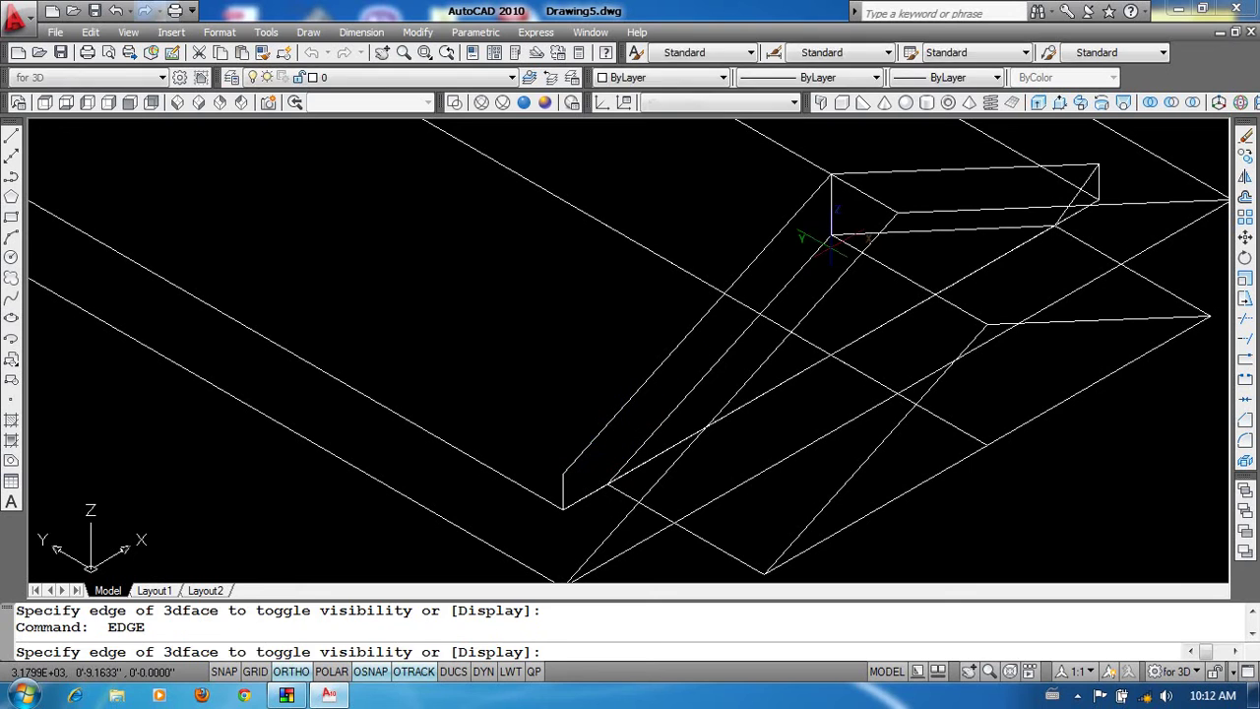
pyautogui.click(1077, 194)
pyautogui.press('Return')
# Mirror the four gable-end faces to the opposite end of the roof about its midpoint, keeping the originals.
pyautogui.scroll(-3, 971, 344)
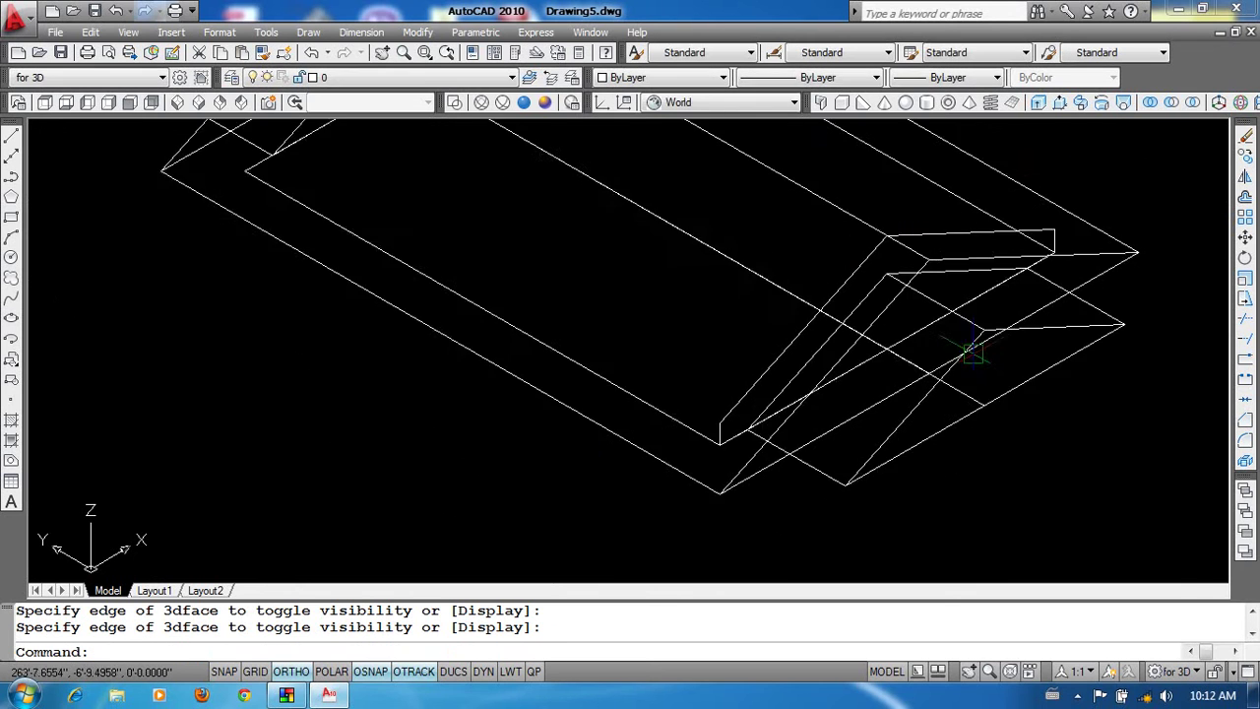
pyautogui.write('mi')
pyautogui.press('Return')
pyautogui.click(890, 394)
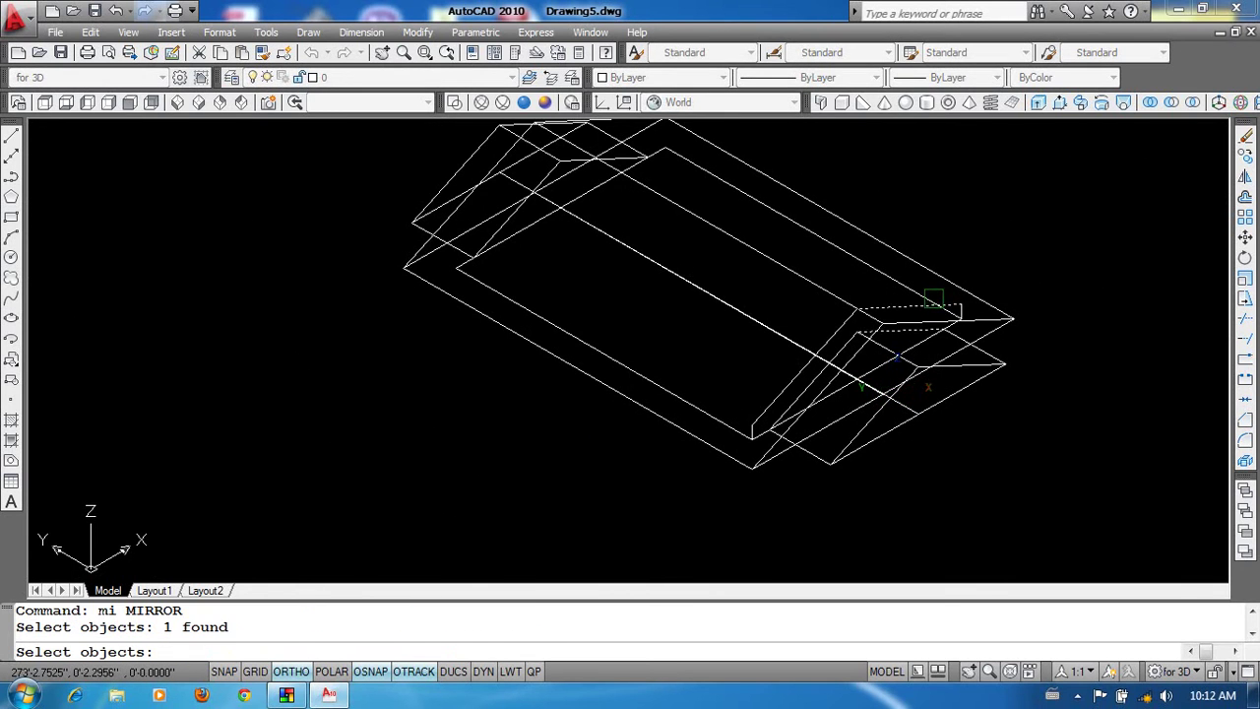
pyautogui.scroll(3, 960, 315)
pyautogui.click(972, 315)
pyautogui.click(634, 441)
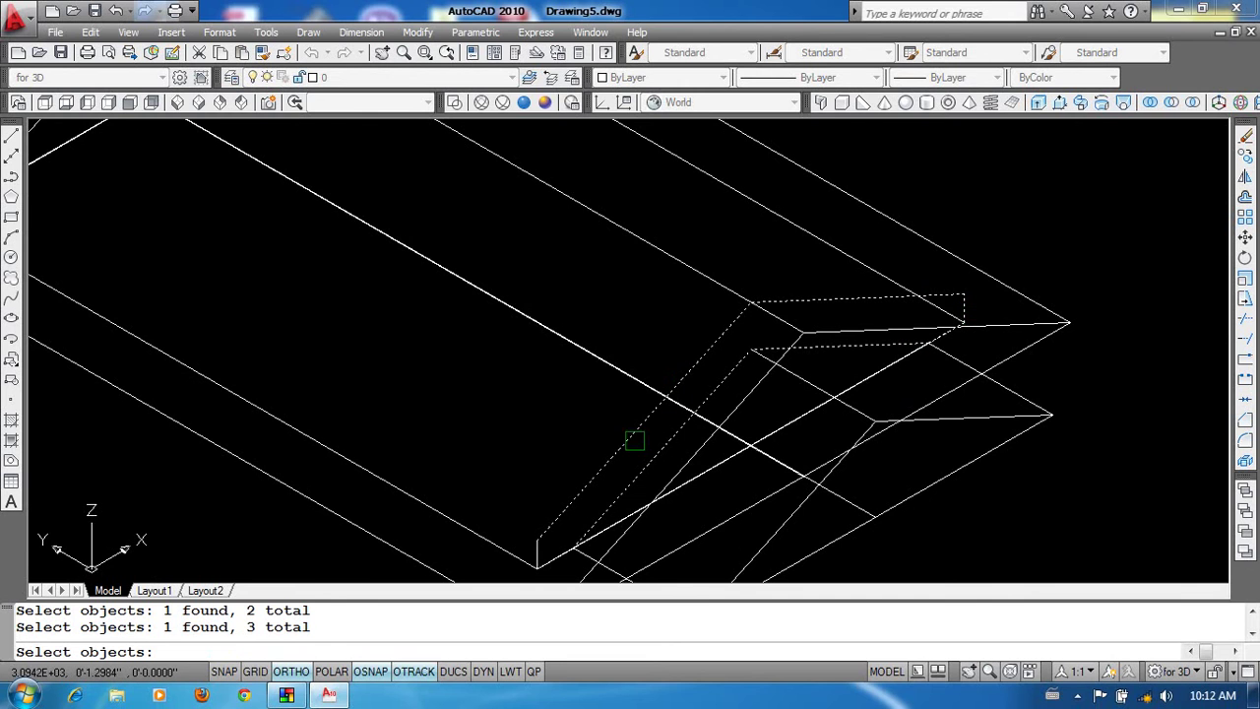
pyautogui.click(443, 468)
pyautogui.press('Return')
pyautogui.scroll(-3, 360, 436)
pyautogui.click(360, 436)
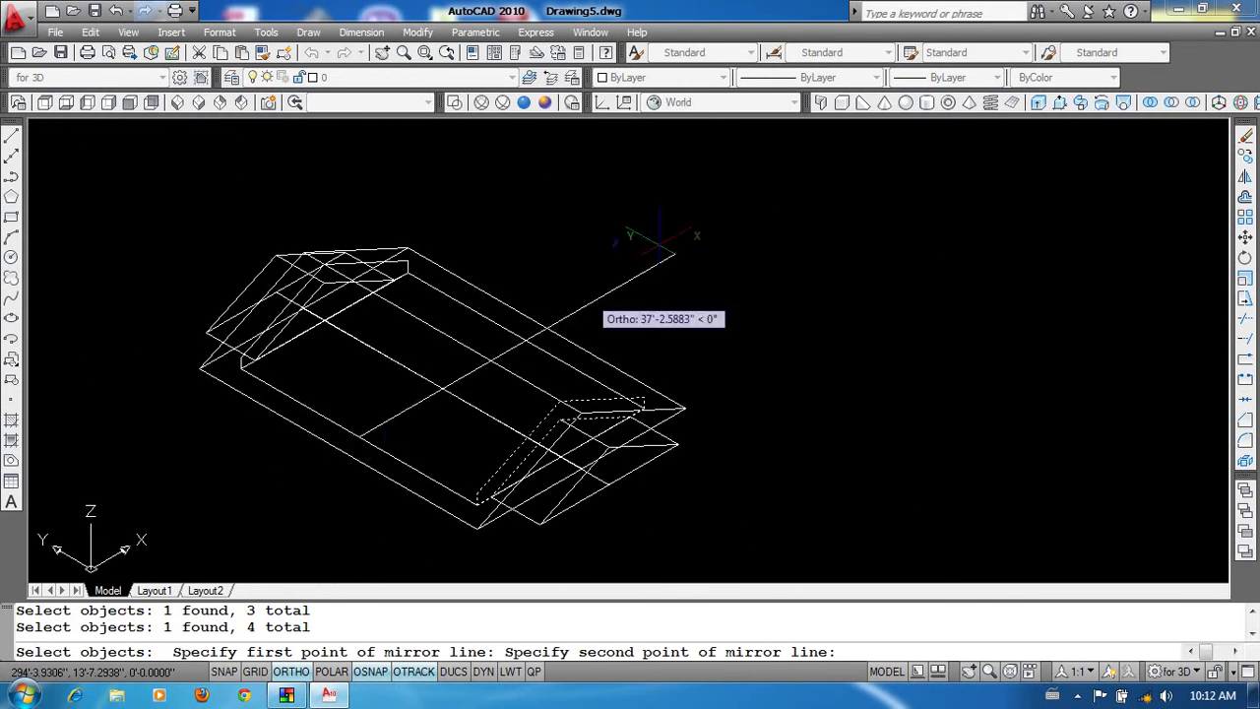
pyautogui.click(590, 325)
pyautogui.press('Return')
# Inspect the roof's surfaces in the Realistic visual style from another angle, and return to the southwest isometric view.
pyautogui.moveTo(712, 371); pyautogui.dragTo(796, 324, button='middle')
pyautogui.click(523, 103)
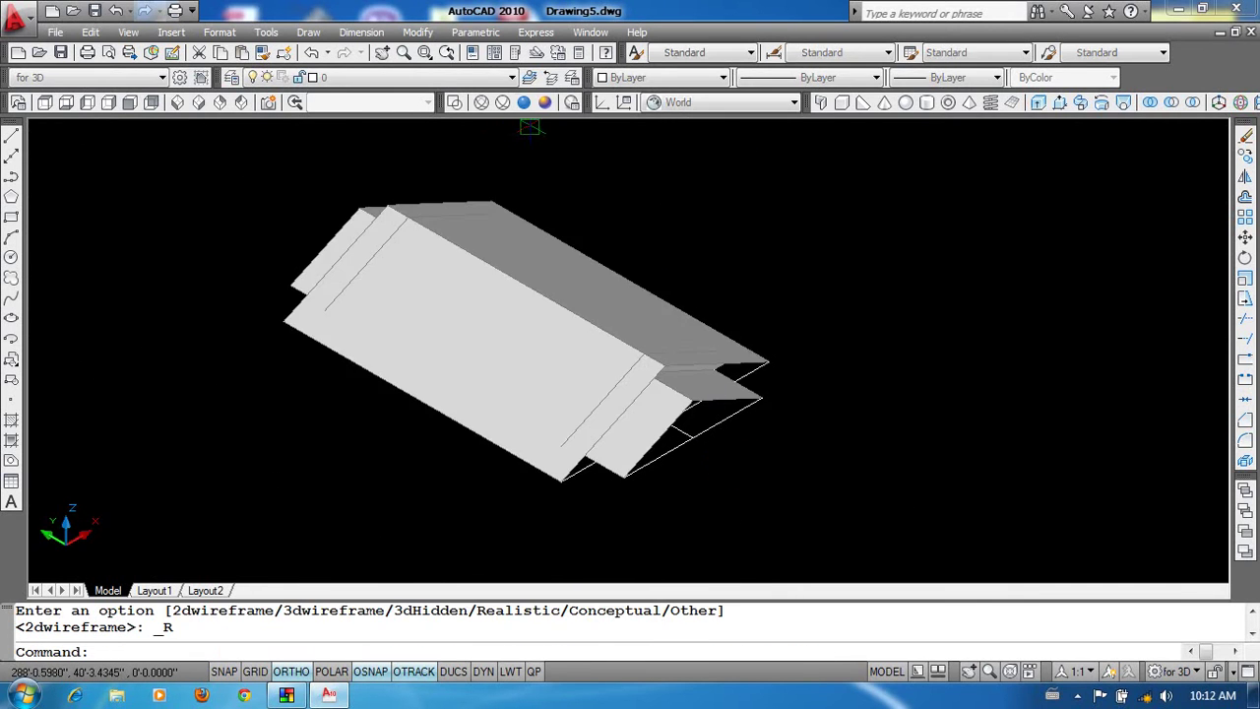
pyautogui.click(867, 543)
pyautogui.click(273, 176)
pyautogui.moveTo(471, 330)
pyautogui.keyDown('shift'); pyautogui.mouseDown(button='middle')
pyautogui.moveTo(450, 352)
pyautogui.moveTo(591, 286)
pyautogui.moveTo(709, 206)
pyautogui.moveTo(728, 239)
pyautogui.moveTo(732, 270)
pyautogui.moveTo(717, 275)
pyautogui.moveTo(644, 267)
pyautogui.moveTo(464, 295)
pyautogui.moveTo(261, 285)
pyautogui.mouseUp(button='middle'); pyautogui.keyUp('shift')
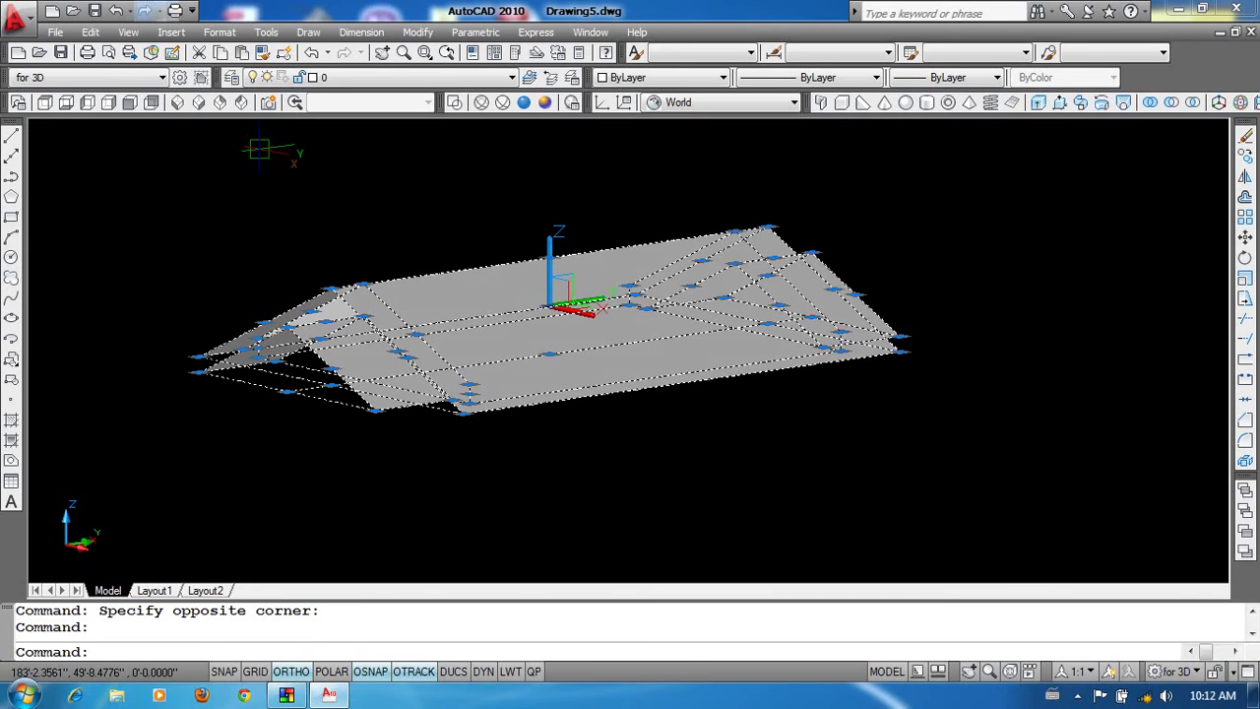
pyautogui.click(175, 102)
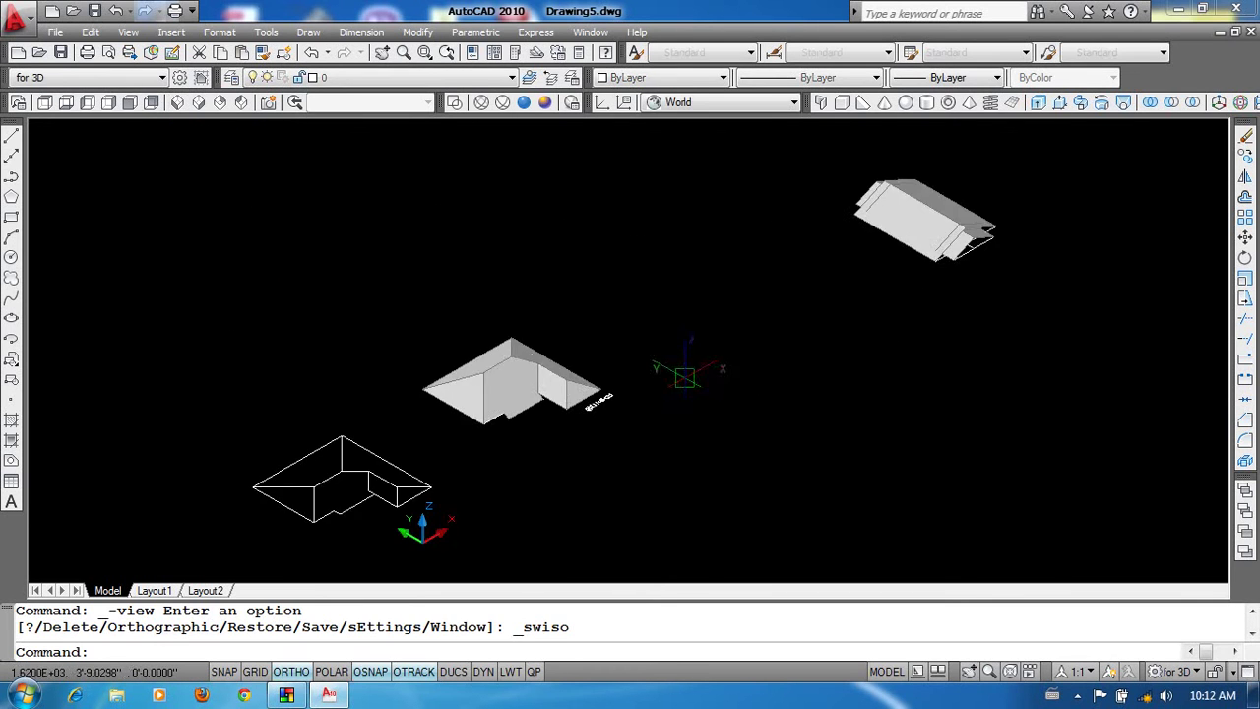
pyautogui.moveTo(783, 411); pyautogui.dragTo(724, 409, button='middle')
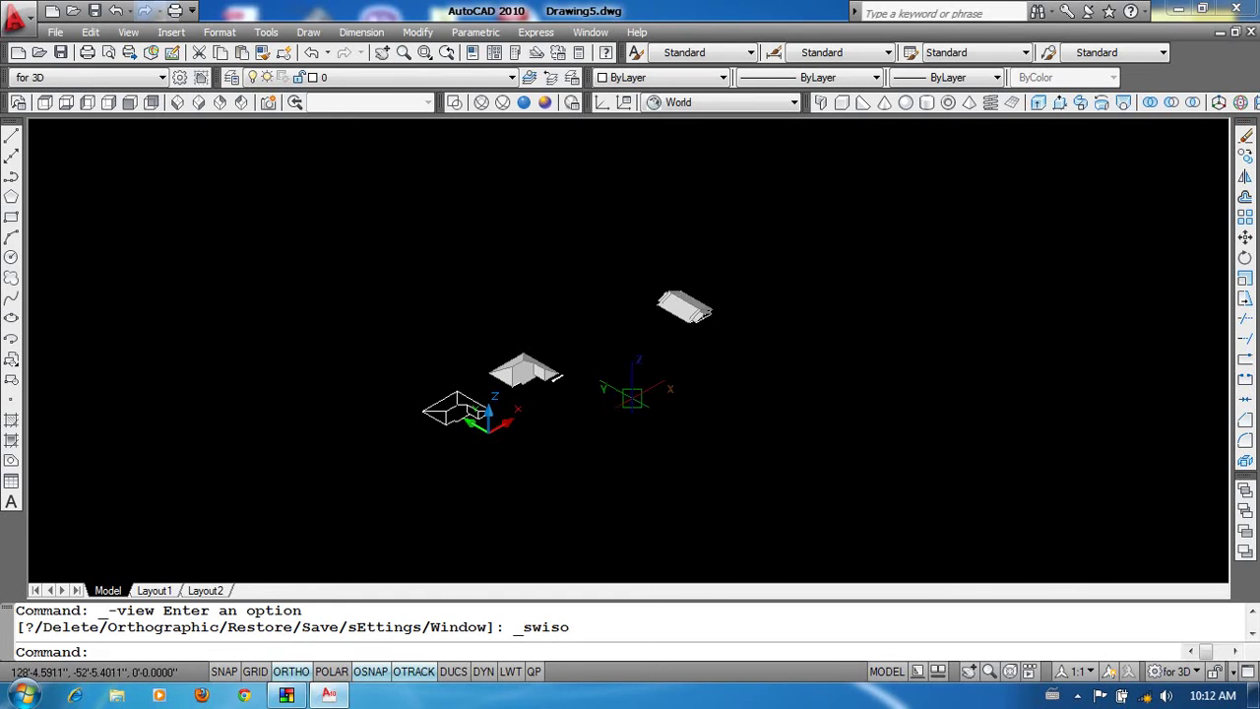
pyautogui.moveTo(630, 374); pyautogui.dragTo(507, 340, button='middle')
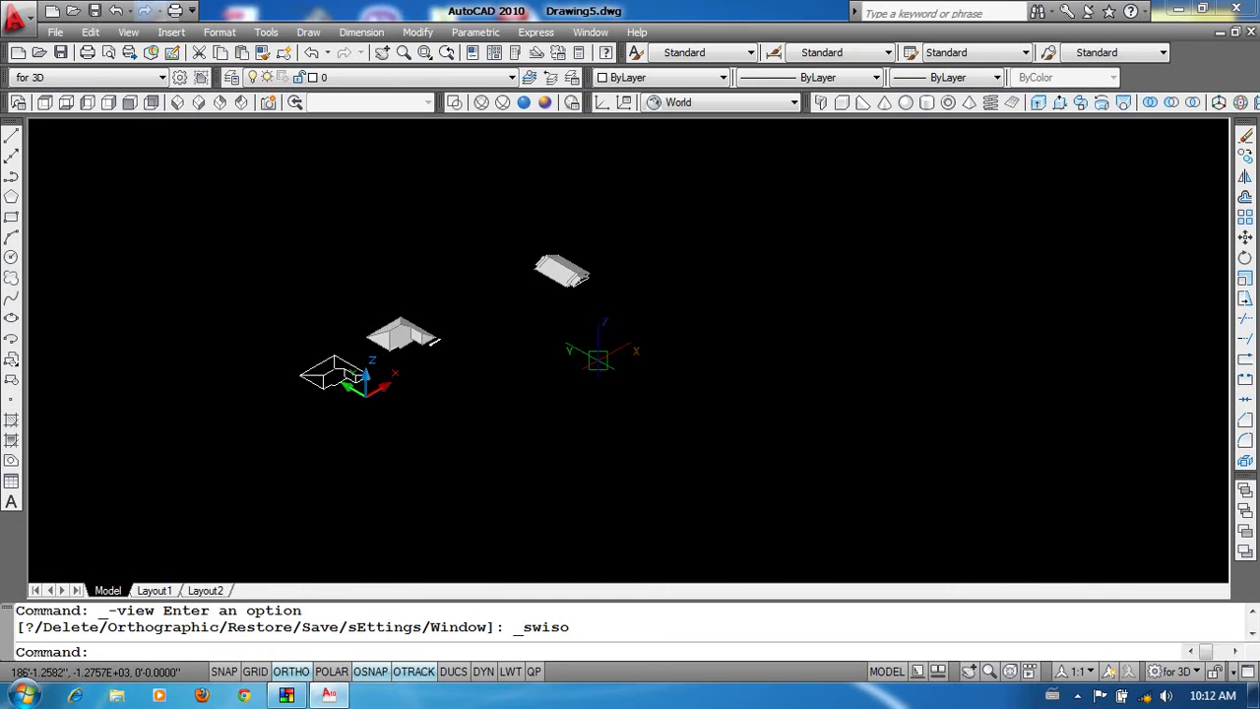
pyautogui.moveTo(652, 393)
pyautogui.mouseDown(button='middle')
pyautogui.moveTo(611, 386)
pyautogui.moveTo(546, 417)
pyautogui.mouseUp(button='middle')
# Show the drawing in top view with the 2D wireframe style, at the empty area beside the second roof.
pyautogui.click(55, 102)
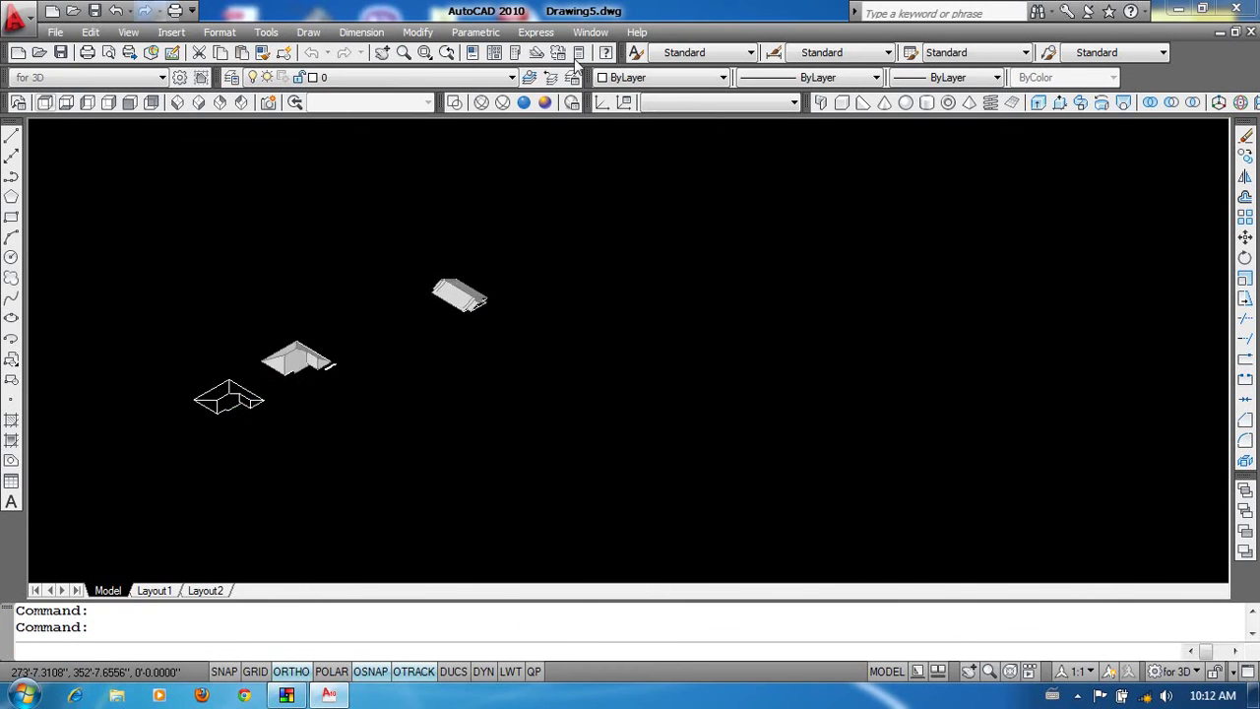
pyautogui.click(454, 102)
pyautogui.scroll(-3, 485, 136)
pyautogui.scroll(4, 613, 366)
pyautogui.click(720, 374)
pyautogui.click(647, 329)
pyautogui.click(665, 348)
pyautogui.click(574, 416)
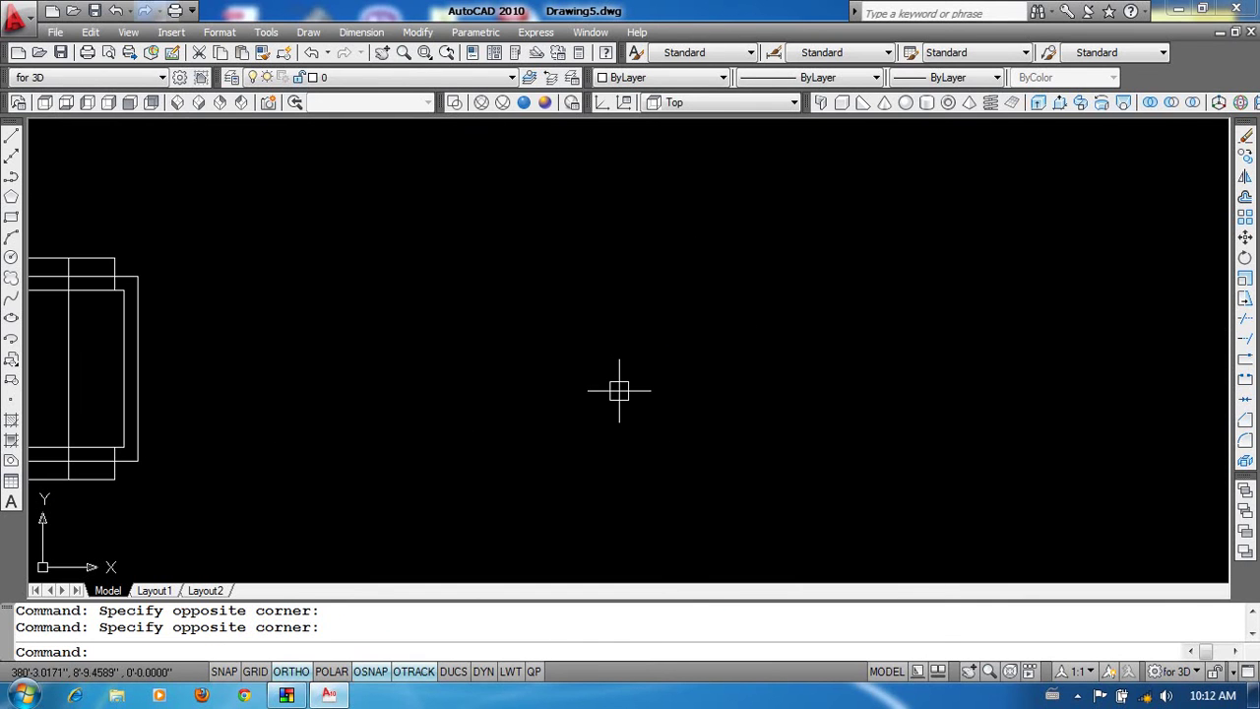
# Draw a closed L-shaped plan outline beside the second roof with consecutive sides of 40', 40', 20', 10' and 20'.
pyautogui.write('l')
pyautogui.press('Return')
pyautogui.click(396, 274)
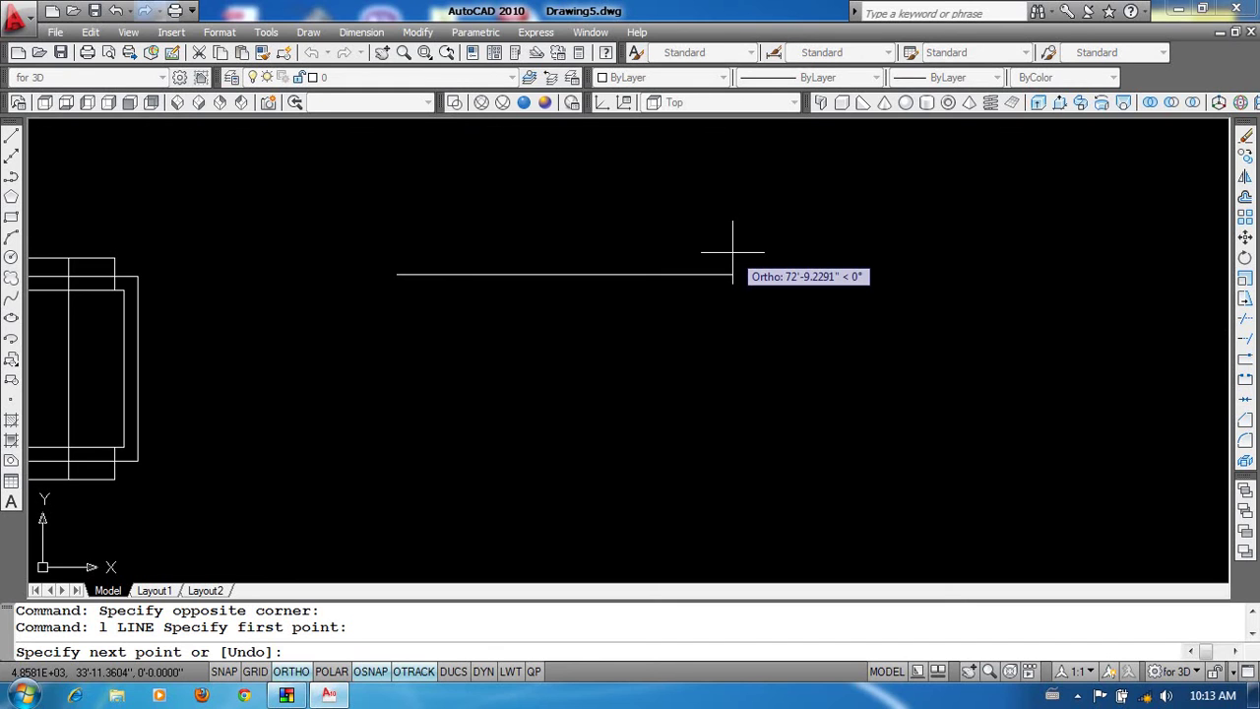
pyautogui.write("40'")
pyautogui.press('Return')
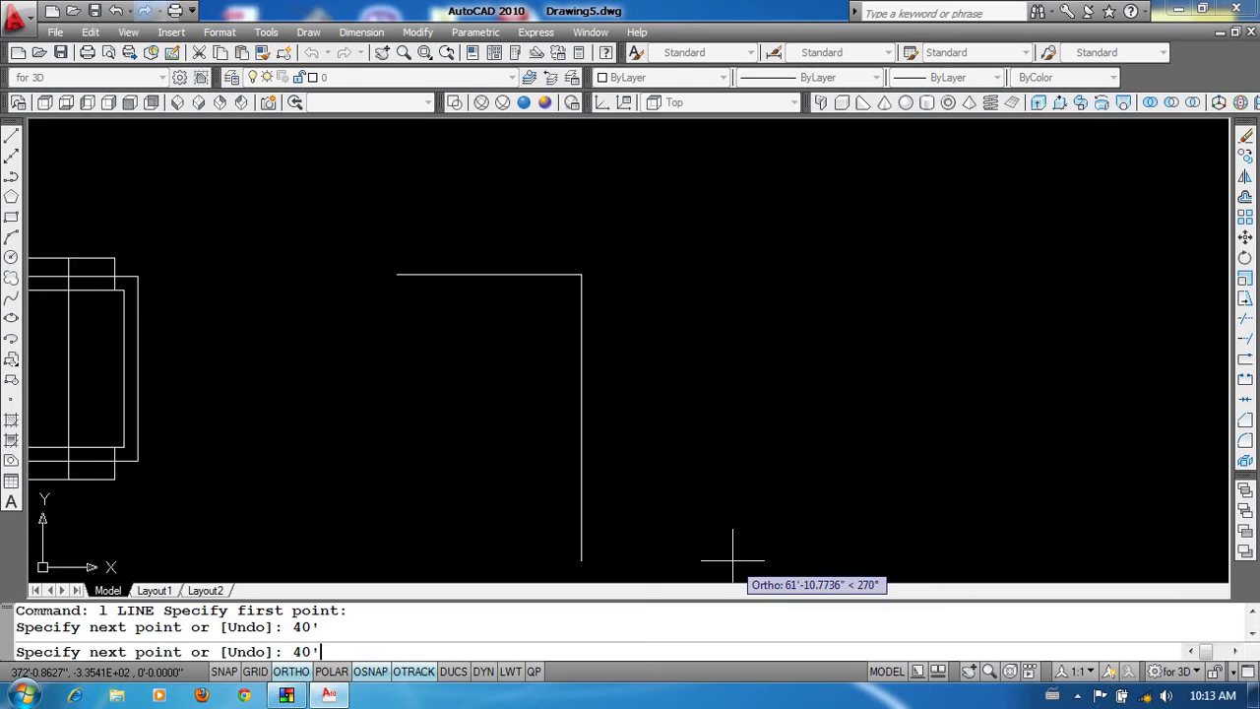
pyautogui.press('Return')
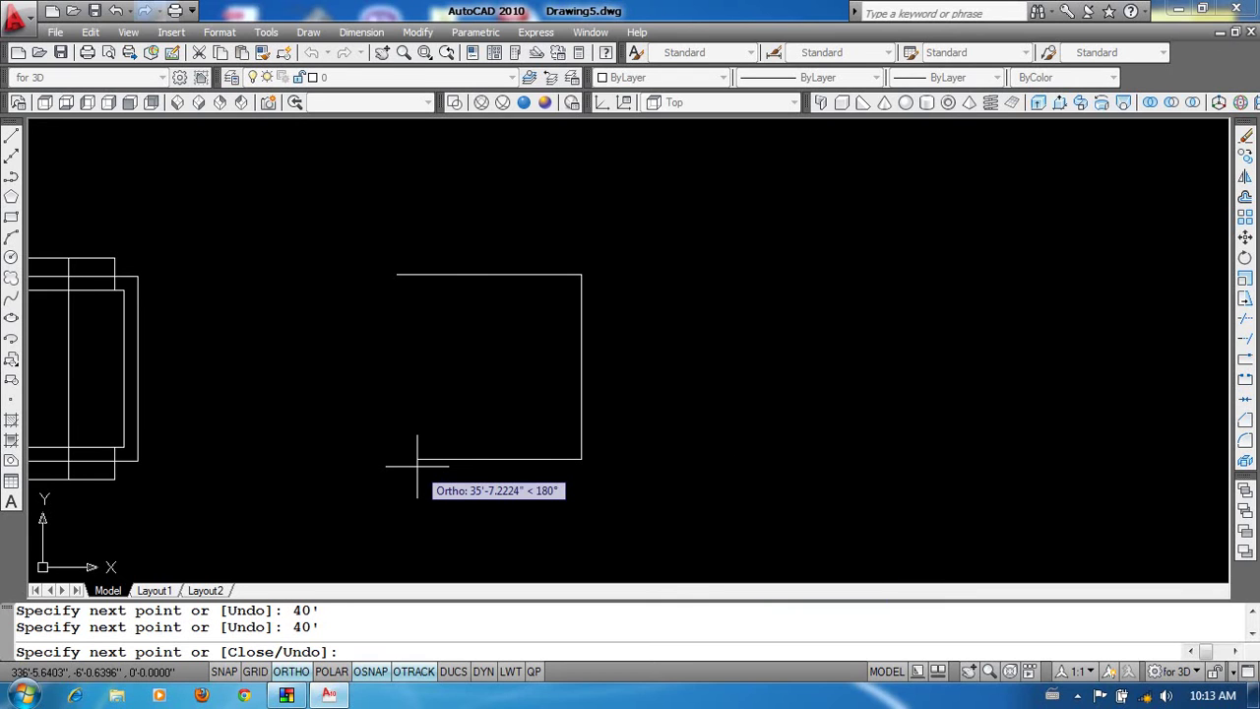
pyautogui.write("20'")
pyautogui.press('Return')
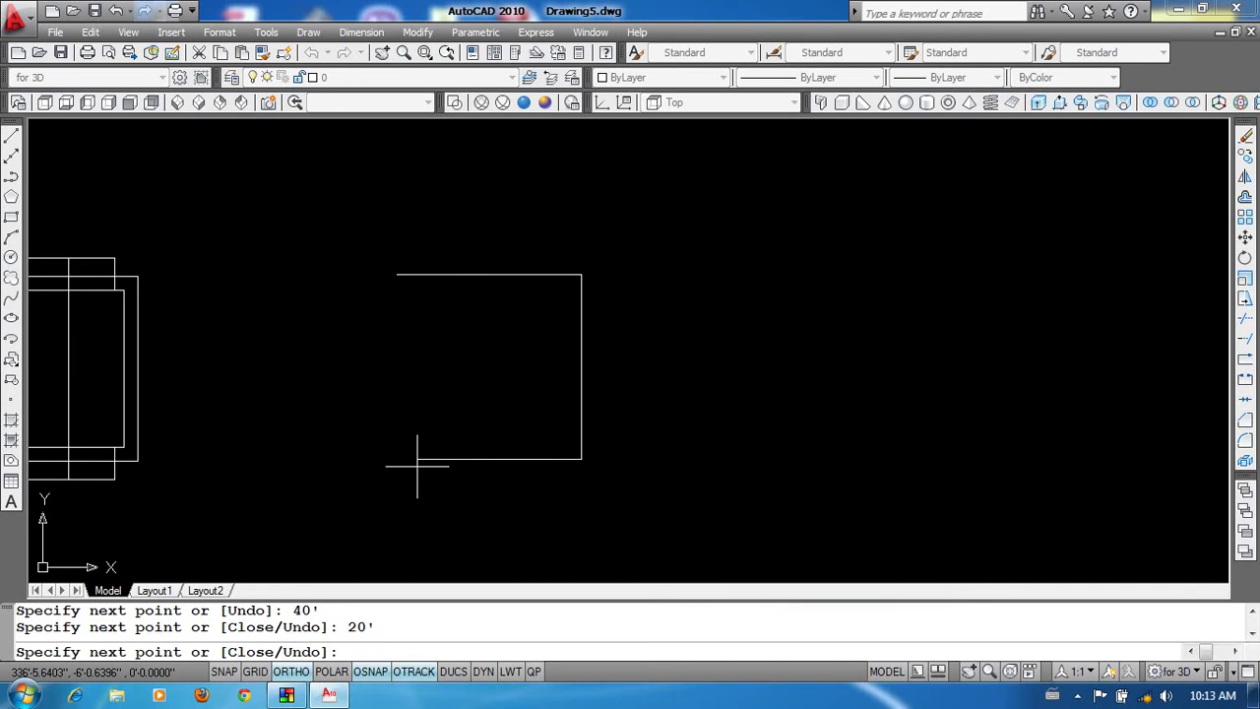
pyautogui.moveTo(477, 590); pyautogui.dragTo(489, 464, button='middle')
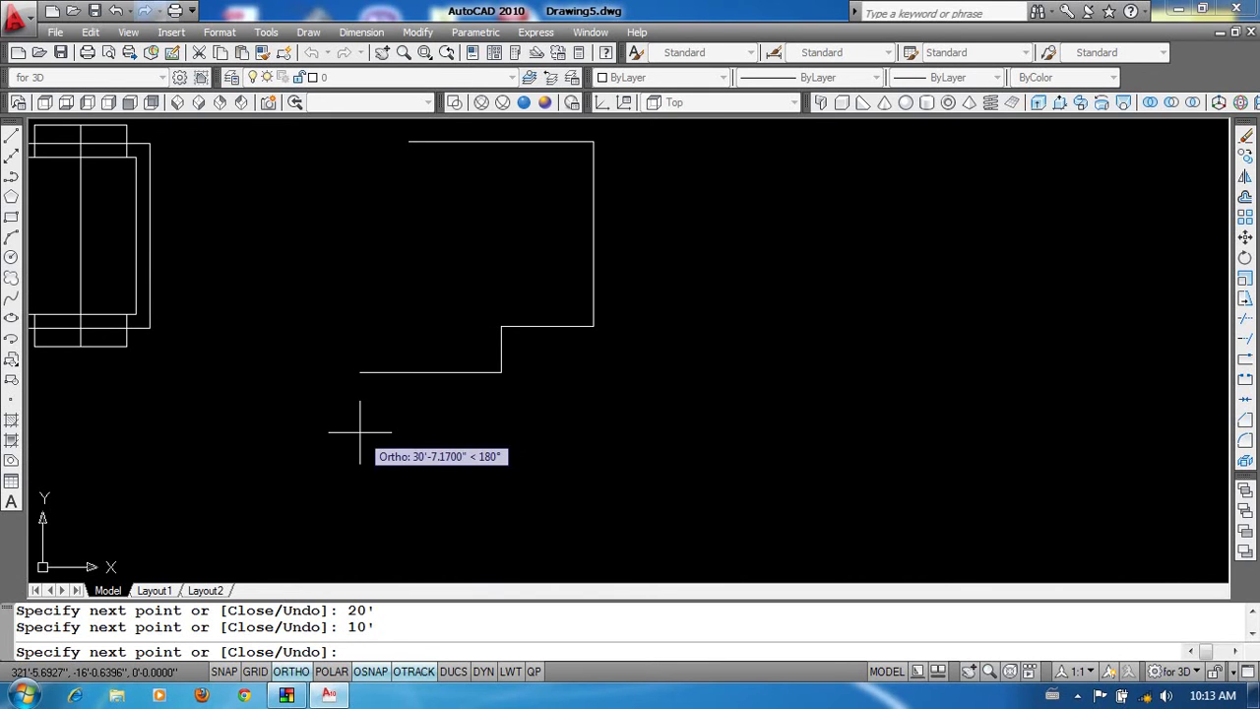
pyautogui.write('c')
pyautogui.press('Return')
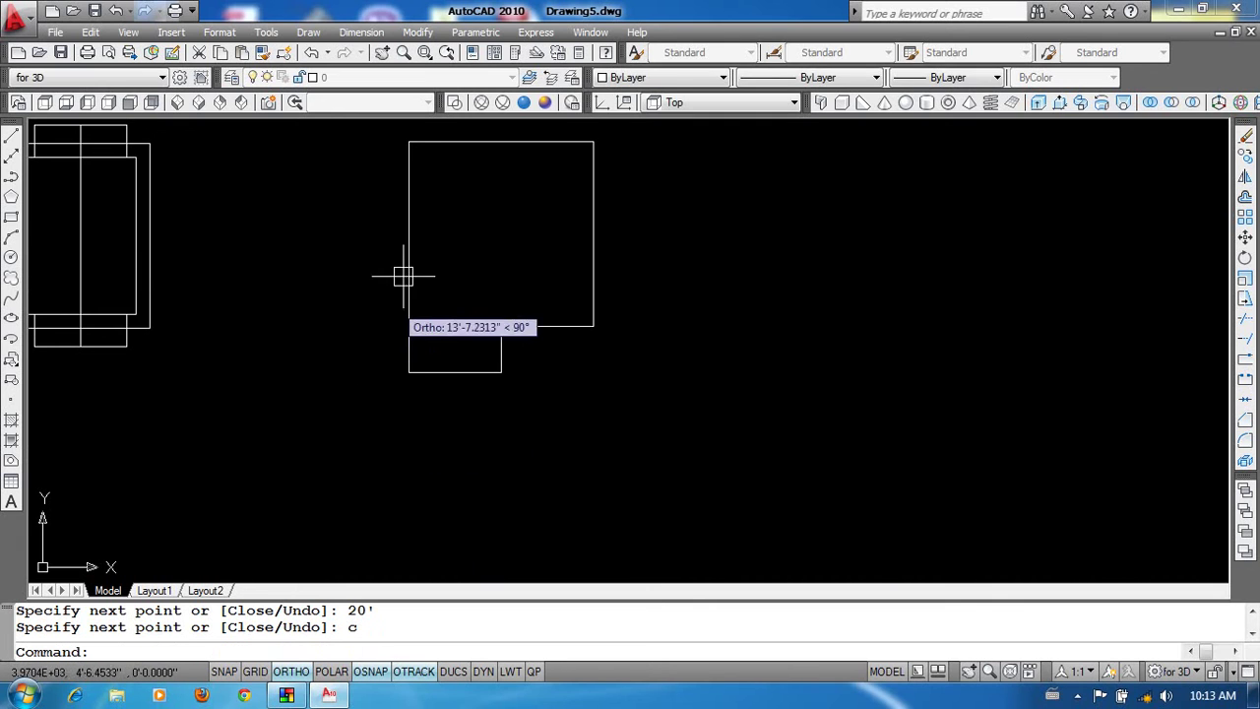
# With polar tracking at 45 degrees, draw a valley line about 16' long at 135 degrees from the outline's inner corner.
pyautogui.moveTo(576, 309); pyautogui.dragTo(591, 427, button='middle')
pyautogui.write('l')
pyautogui.press('Return')
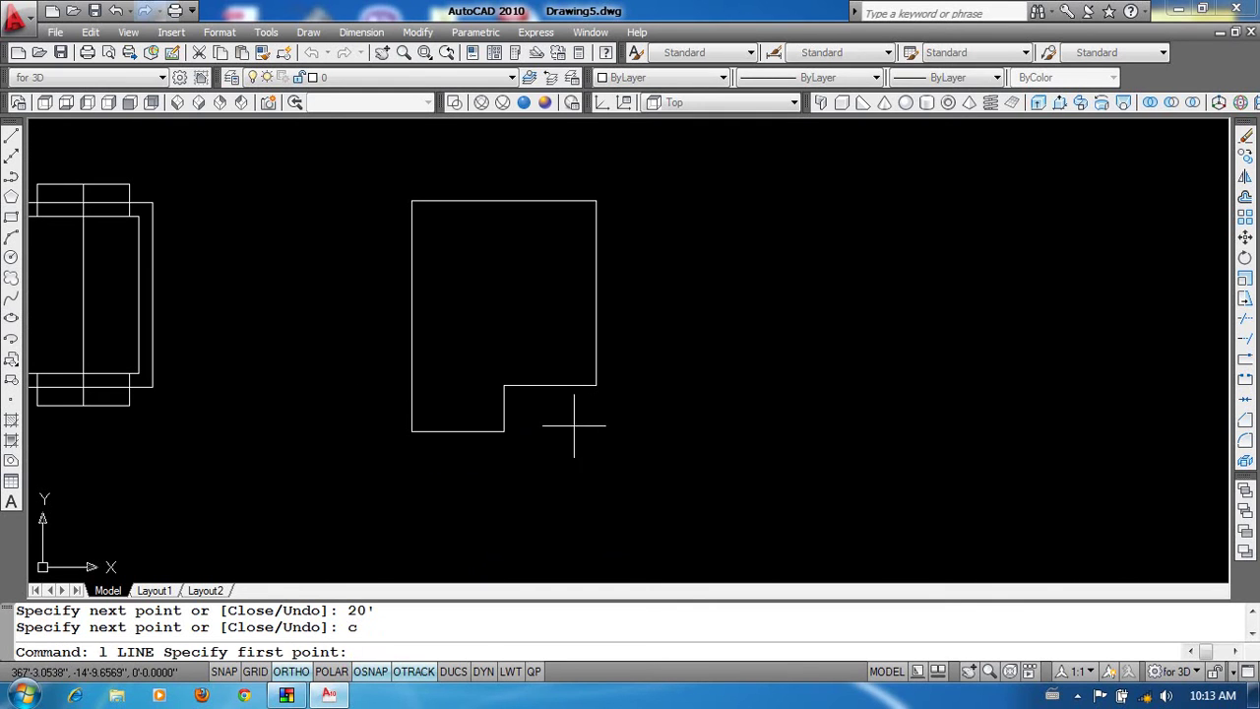
pyautogui.click(505, 385)
pyautogui.rightClick(335, 675)
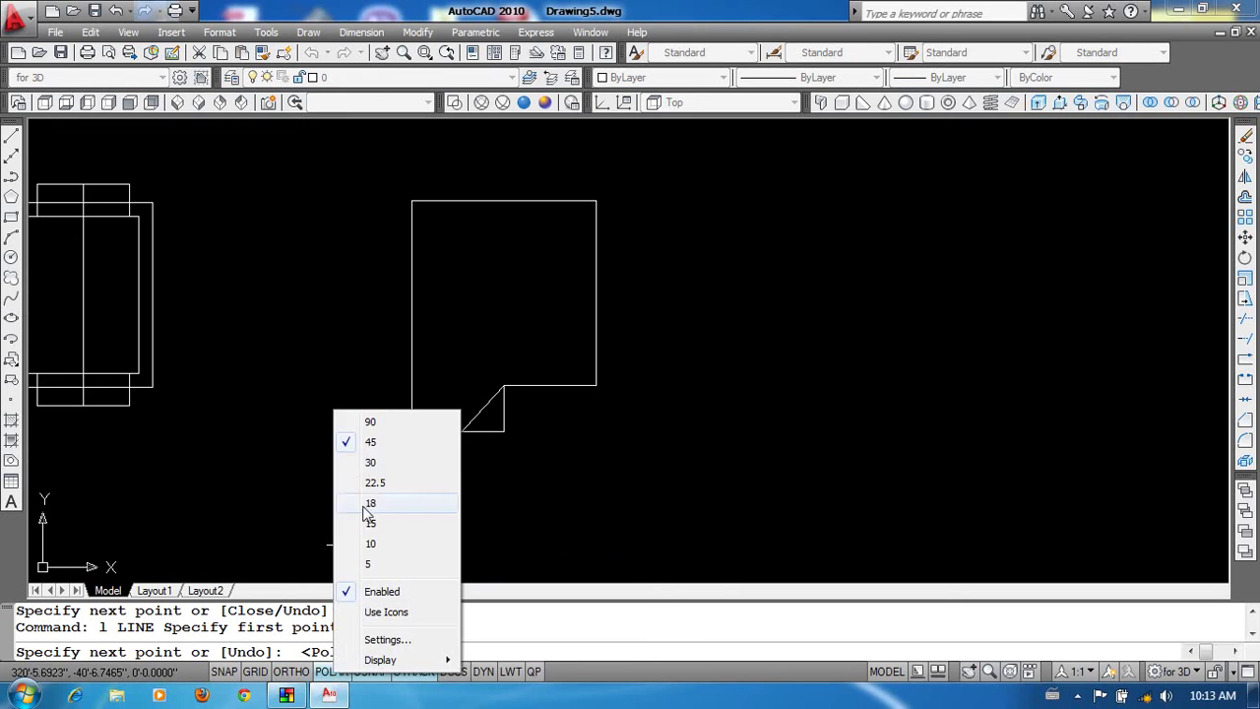
pyautogui.click(370, 441)
pyautogui.scroll(2, 441, 351)
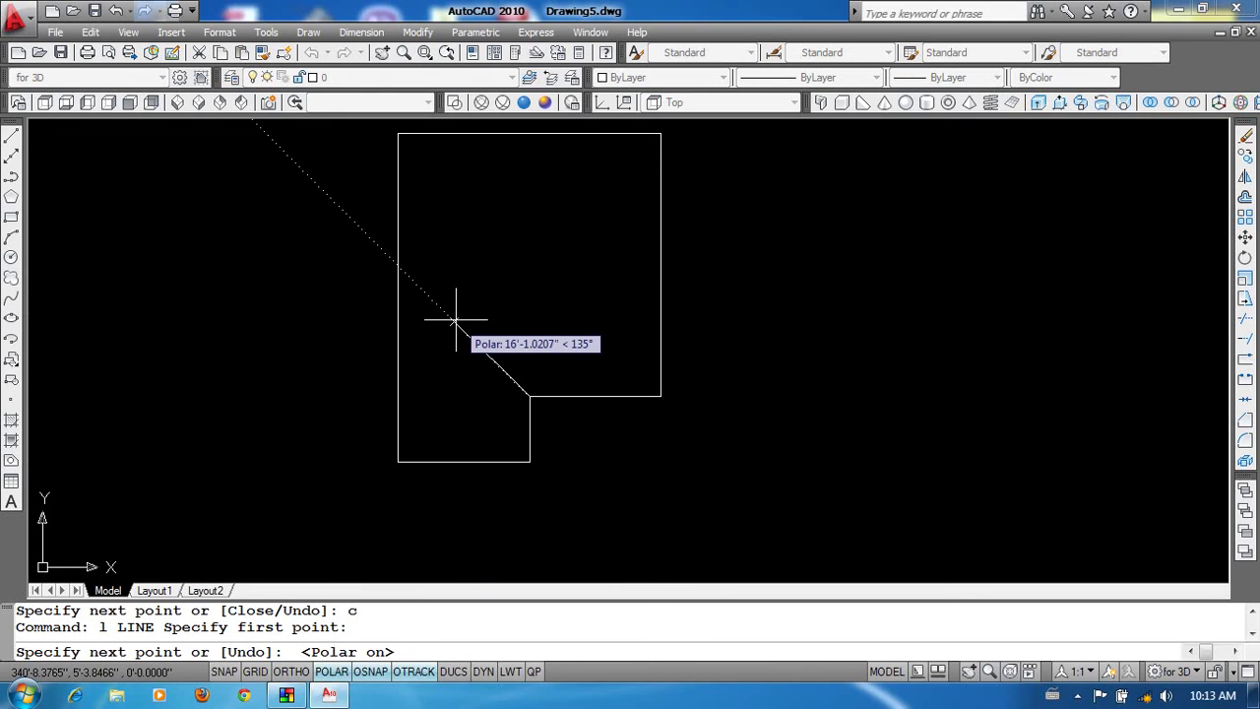
pyautogui.click(455, 321)
pyautogui.press('Return')
# Draw 45-degree hip lines inward from both end corners of the narrow wing.
pyautogui.press('Return')
pyautogui.click(530, 461)
pyautogui.click(469, 402)
pyautogui.press('Return')
pyautogui.press('Return')
pyautogui.click(398, 461)
pyautogui.click(451, 407)
pyautogui.press('Return')
# Draw 45-degree hip lines inward from the three outer corners of the main block.
pyautogui.press('Return')
pyautogui.click(659, 395)
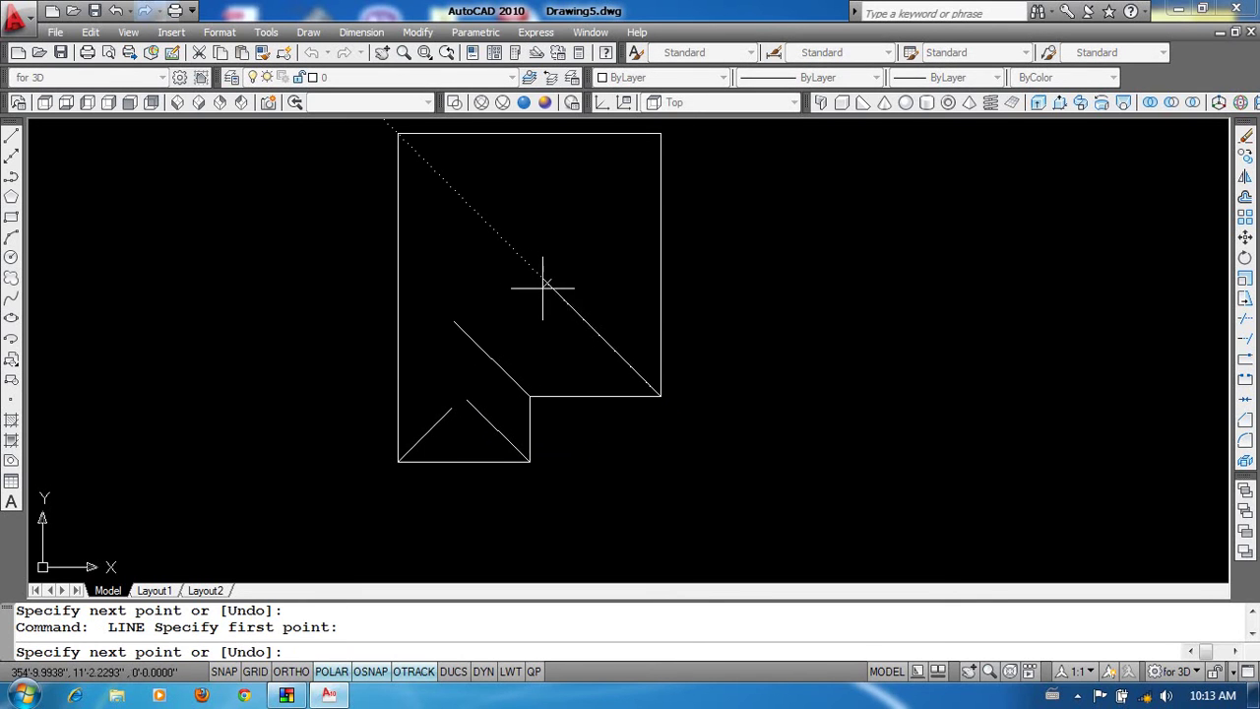
pyautogui.click(547, 285)
pyautogui.moveTo(551, 285); pyautogui.dragTo(590, 420, button='middle')
pyautogui.press('Return')
pyautogui.press('Return')
pyautogui.click(699, 268)
pyautogui.click(640, 323)
pyautogui.press('Return')
pyautogui.press('Return')
pyautogui.click(436, 269)
pyautogui.click(498, 328)
pyautogui.press('Return')
# Fillet the wing's two hip lines and the main block's two upper hip lines to sharp corners with radius 0.
pyautogui.moveTo(563, 367); pyautogui.dragTo(549, 272, button='middle')
pyautogui.write('f')
pyautogui.press('Return')
pyautogui.write('r')
pyautogui.press('Return')
pyautogui.write('0')
pyautogui.press('Return')
pyautogui.click(514, 463)
pyautogui.click(461, 463)
pyautogui.click(631, 226)
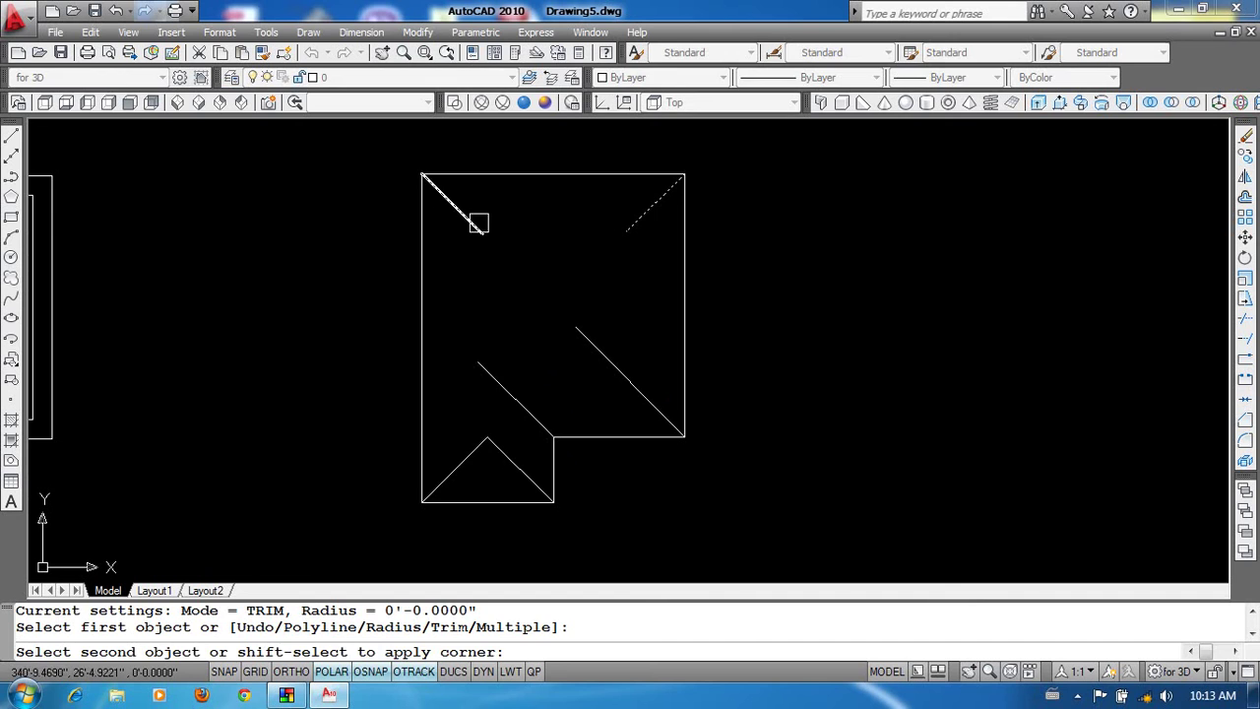
pyautogui.click(476, 224)
# Draw the wing's ridge from its hip apex vertically up to the valley line, continuing with a 45-degree diagonal toward the main block's center.
pyautogui.scroll(2, 562, 368)
pyautogui.write('l')
pyautogui.press('Return')
pyautogui.click(498, 411)
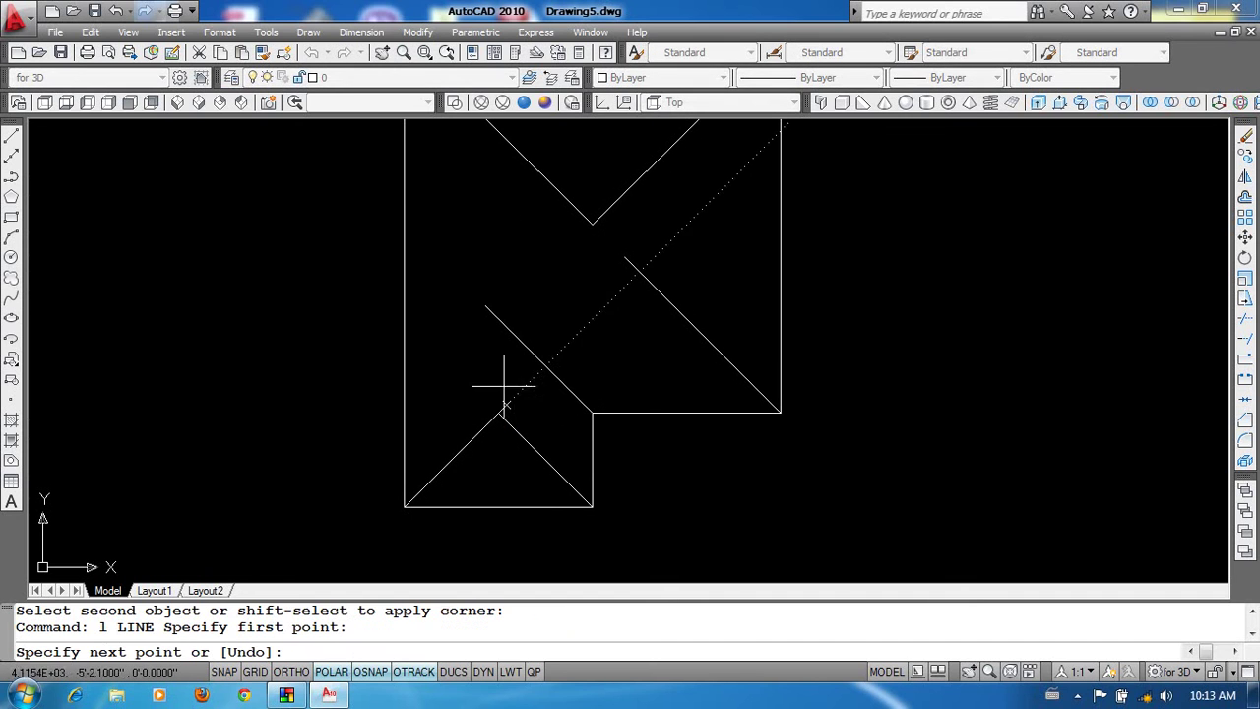
pyautogui.click(498, 317)
pyautogui.click(544, 272)
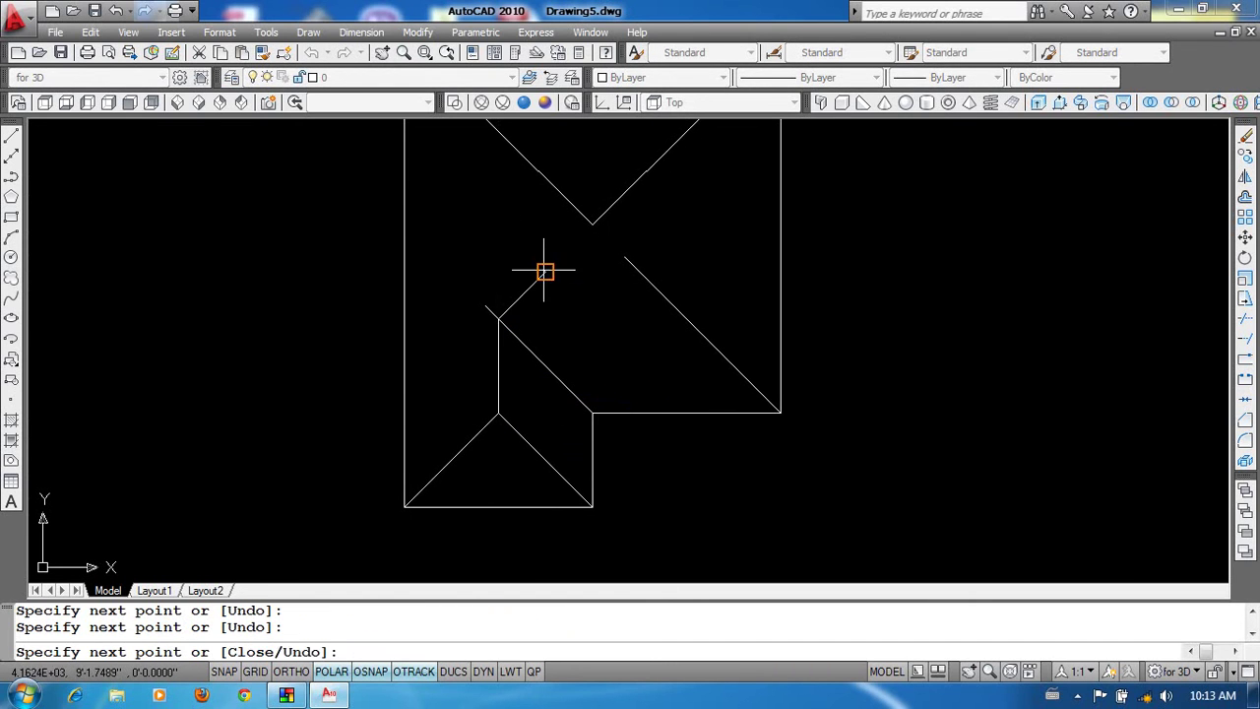
pyautogui.press('Return')
# Use zero-radius Fillet to trim the valley line at the wing's ridge and join the diagonal to the main block's hip lines.
pyautogui.write('f')
pyautogui.press('Return')
pyautogui.click(548, 368)
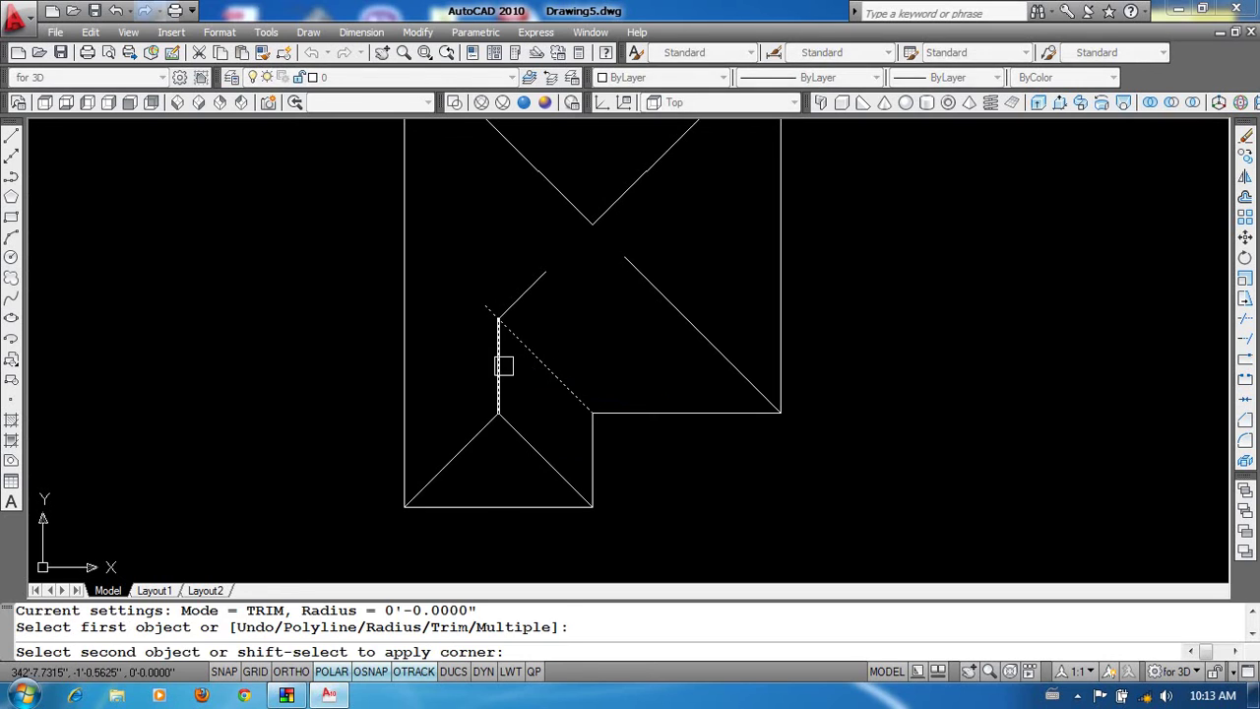
pyautogui.click(528, 283)
pyautogui.scroll(-1, 689, 351)
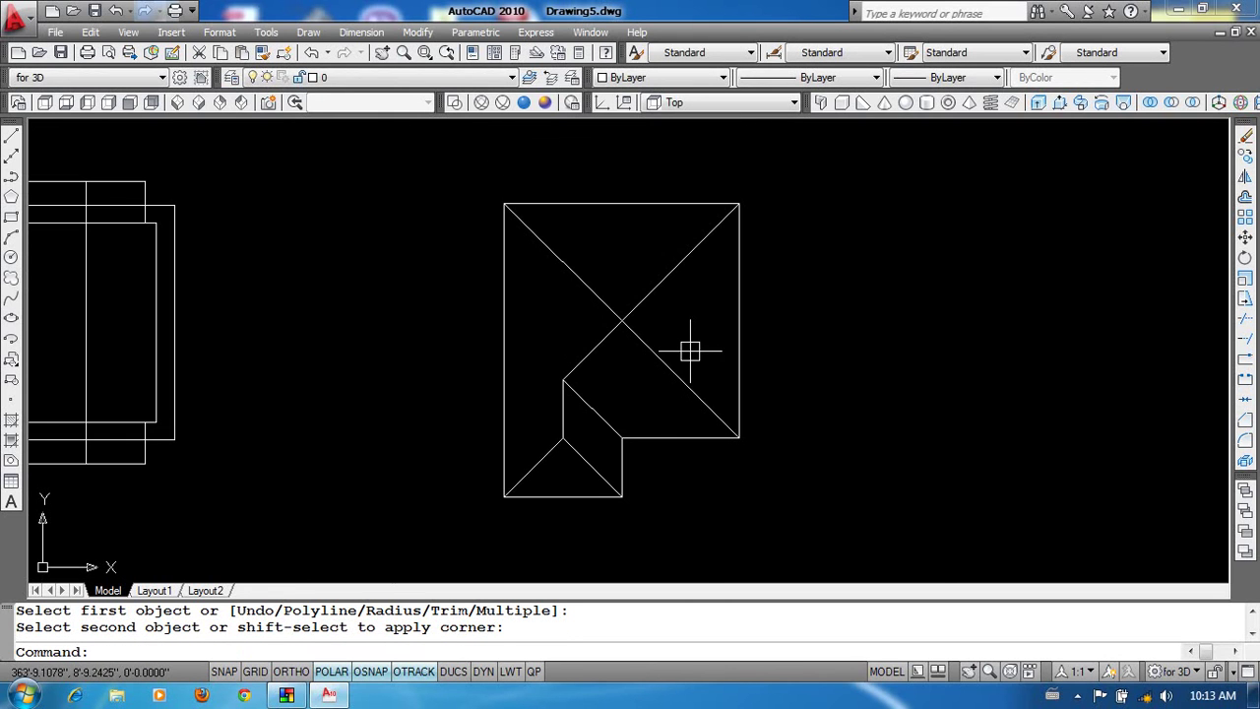
# Offset the wing's end edge 9' inward.
pyautogui.scroll(4, 593, 405)
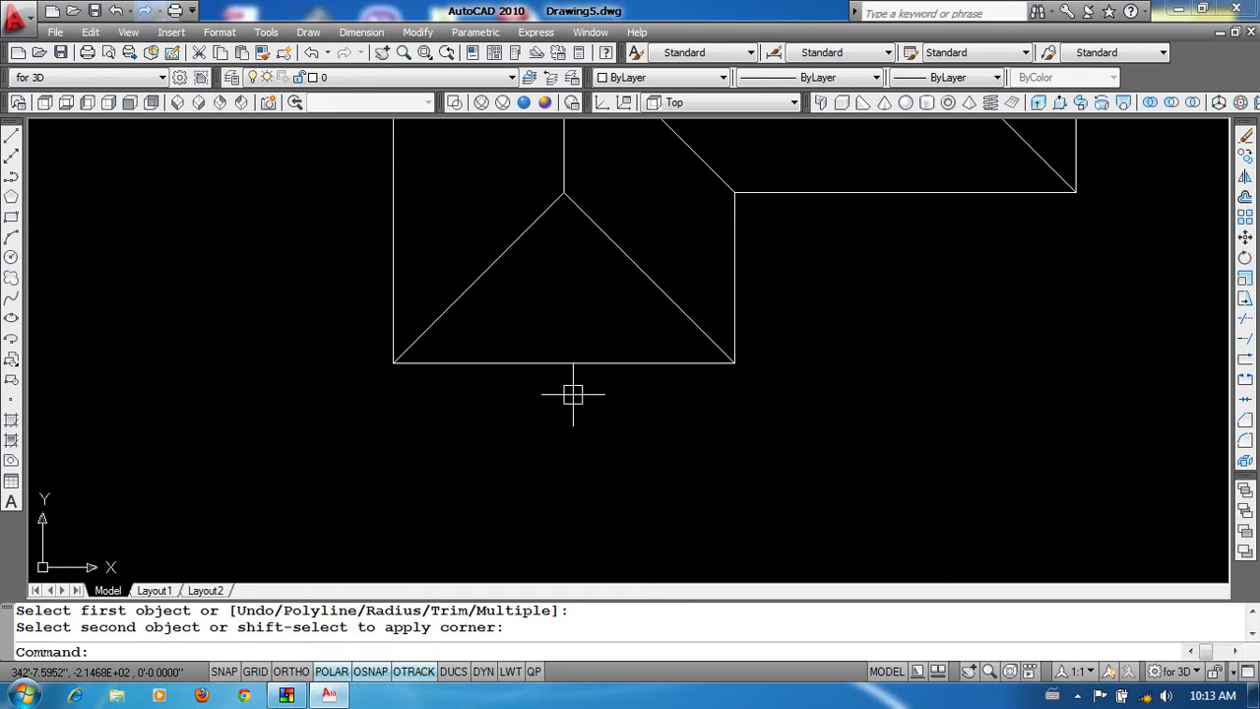
pyautogui.write('o')
pyautogui.press('Return')
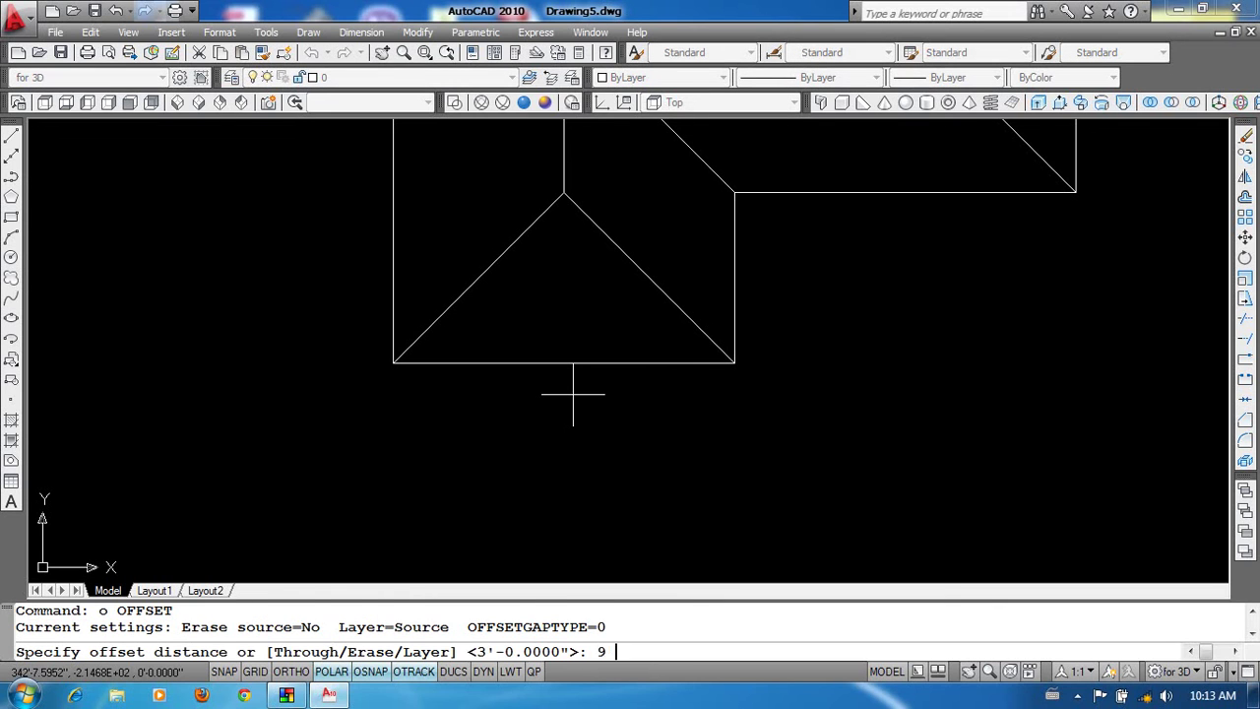
pyautogui.write("9'")
pyautogui.press('Return')
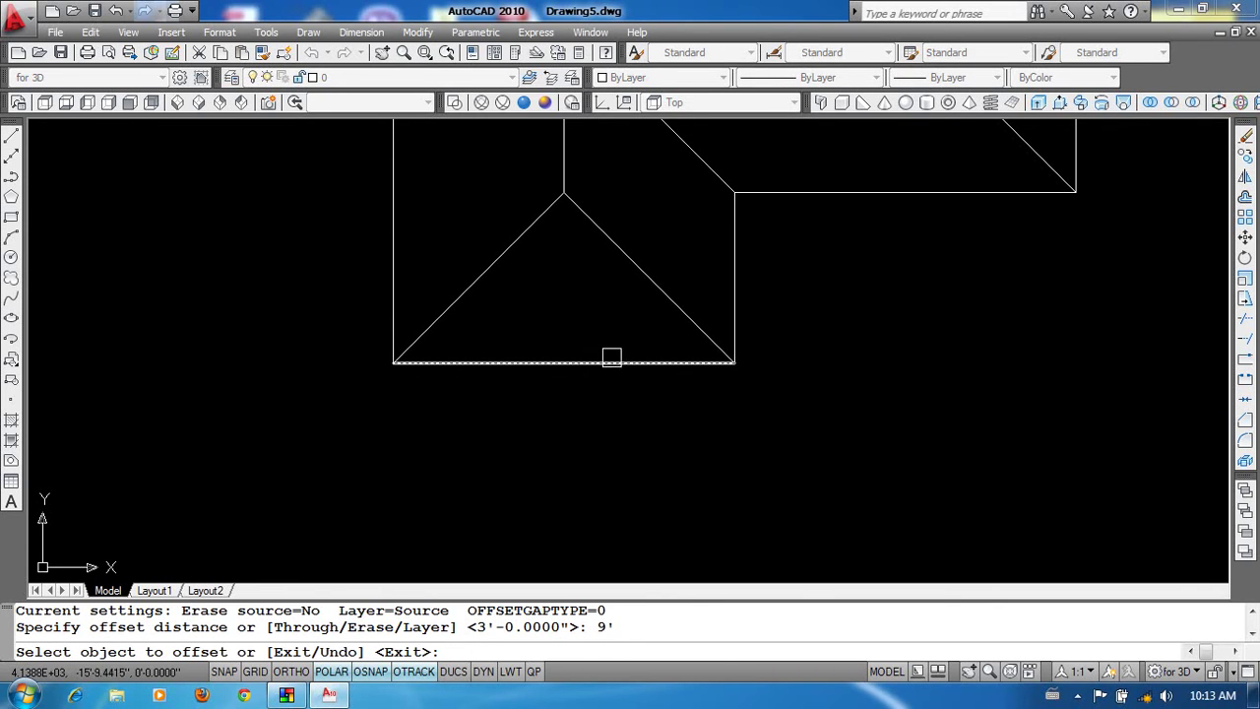
pyautogui.click(608, 360)
pyautogui.click(588, 266)
pyautogui.press('Return')
# Offset the new inner line 5-7/8" back toward the wing's end edge.
pyautogui.press('Return')
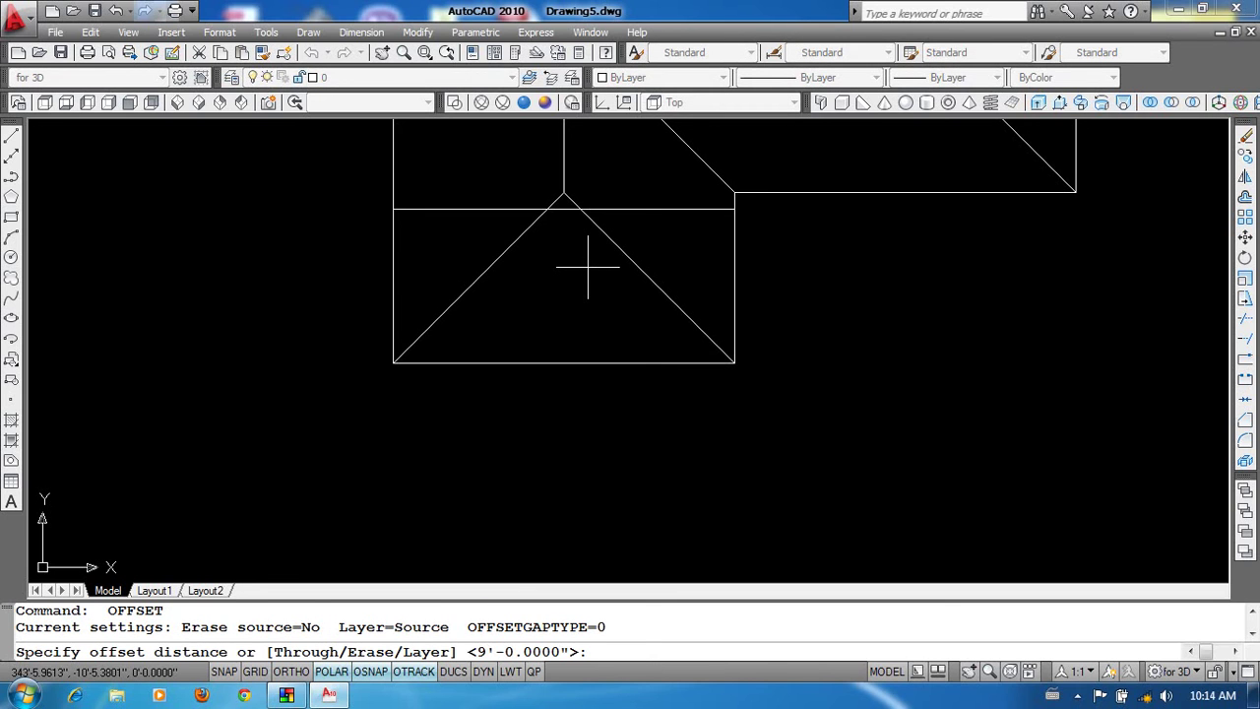
pyautogui.press('Return')
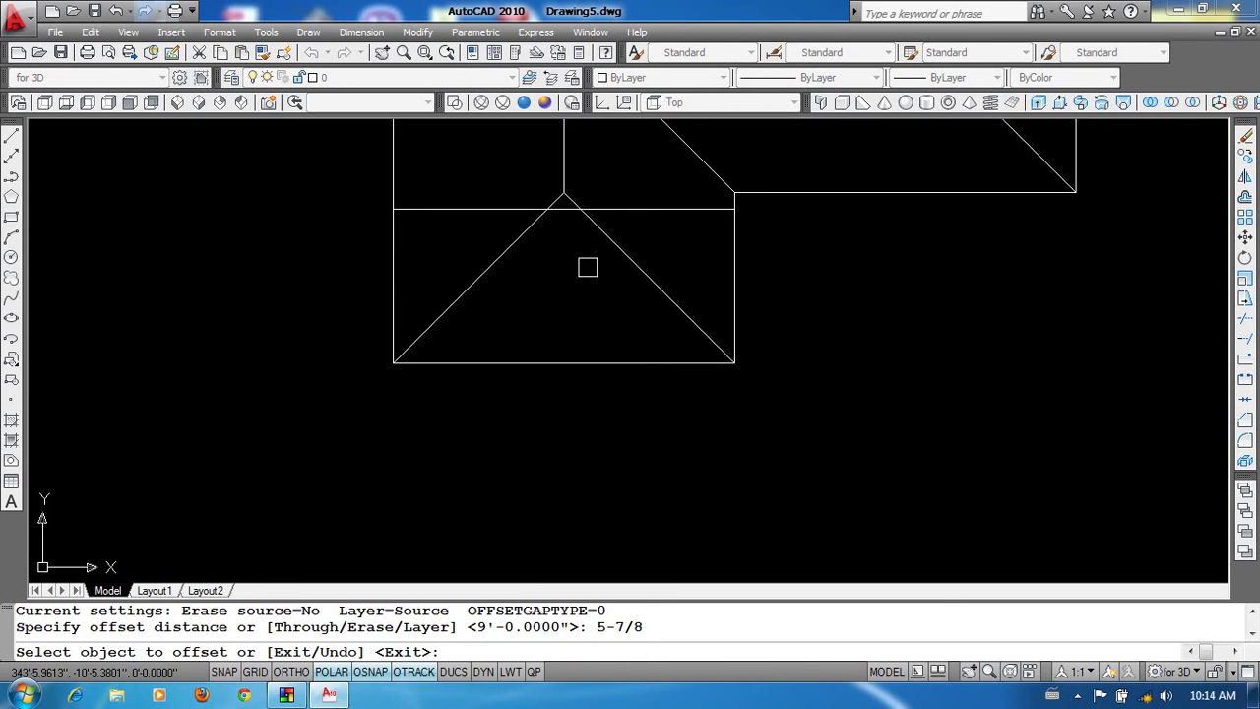
pyautogui.click(638, 210)
pyautogui.click(653, 255)
pyautogui.press('Return')
# Trim off the tips of the wing's hip lines beyond the 9' offset line.
pyautogui.write('tr')
pyautogui.press('Return')
pyautogui.click(609, 209)
pyautogui.press('Escape')
pyautogui.scroll(1, 611, 207)
pyautogui.press('Escape')
pyautogui.press('Return')
pyautogui.click(604, 208)
pyautogui.press('Return')
pyautogui.scroll(3, 584, 191)
pyautogui.click(562, 190)
pyautogui.click(440, 210)
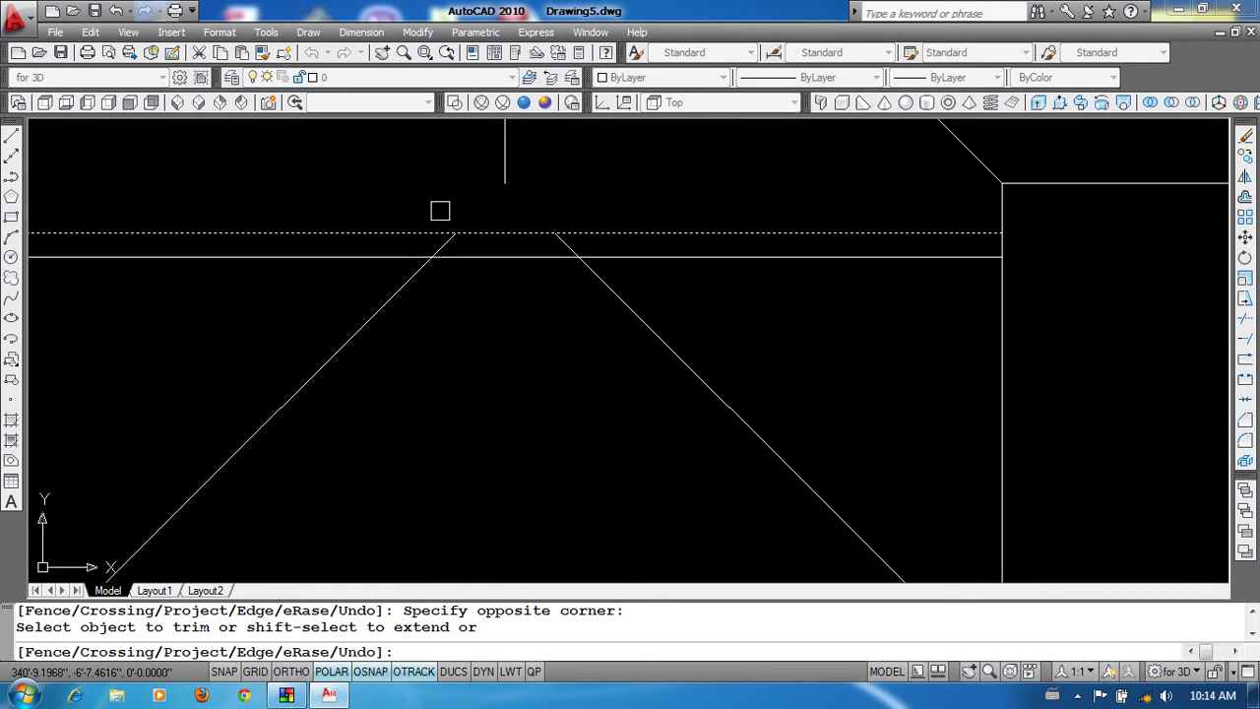
# Trim both offset lines in the wing so that they span only between the hip lines.
pyautogui.press('Return')
pyautogui.press('Return')
pyautogui.press('Return')
pyautogui.click(748, 222)
pyautogui.click(689, 270)
pyautogui.scroll(-3, 424, 289)
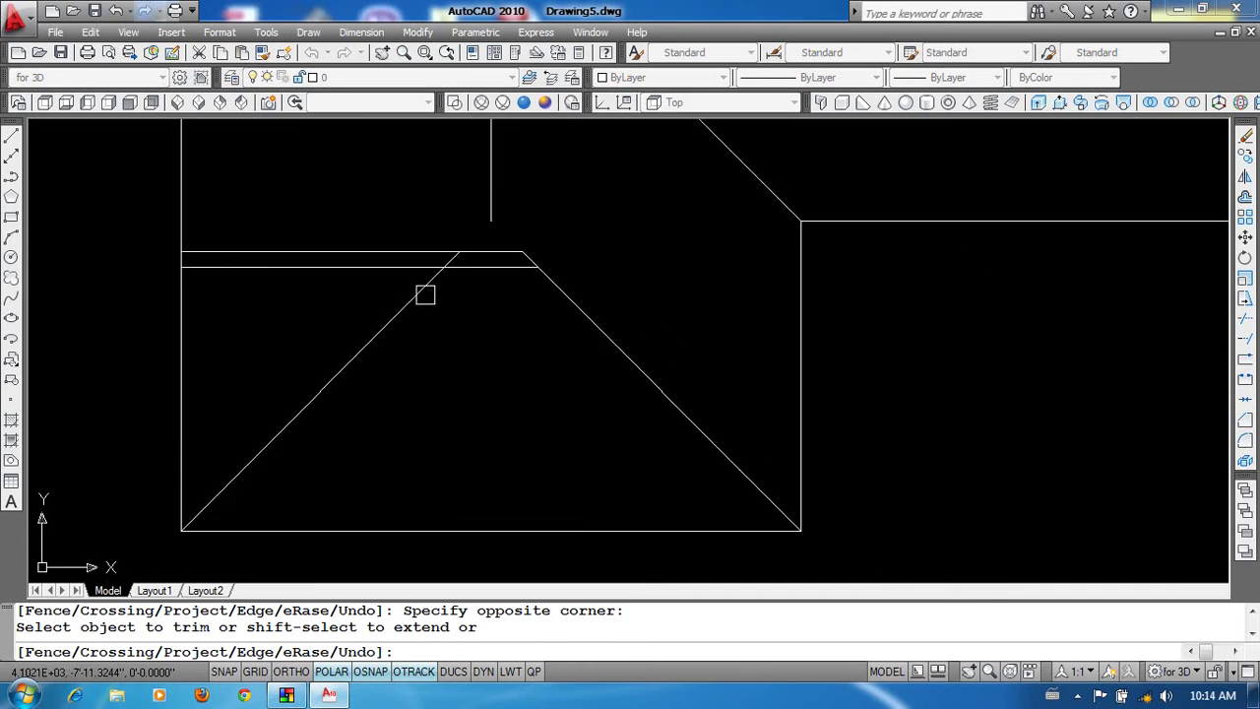
pyautogui.click(327, 315)
pyautogui.click(324, 217)
pyautogui.press('Return')
# Extend the wing's ridge line down to the small gable's outer line.
pyautogui.scroll(4, 465, 245)
pyautogui.press('Return')
pyautogui.press('Return')
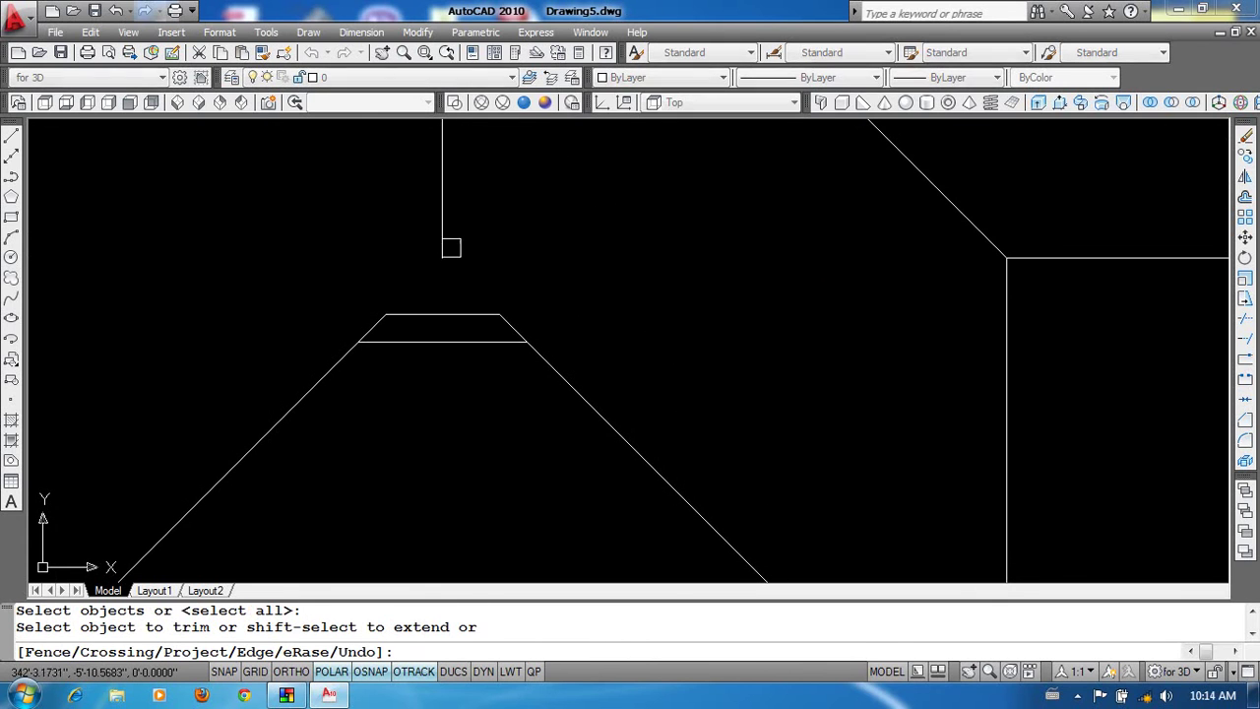
pyautogui.click(442, 242)
pyautogui.press('Return')
pyautogui.scroll(-5, 600, 315)
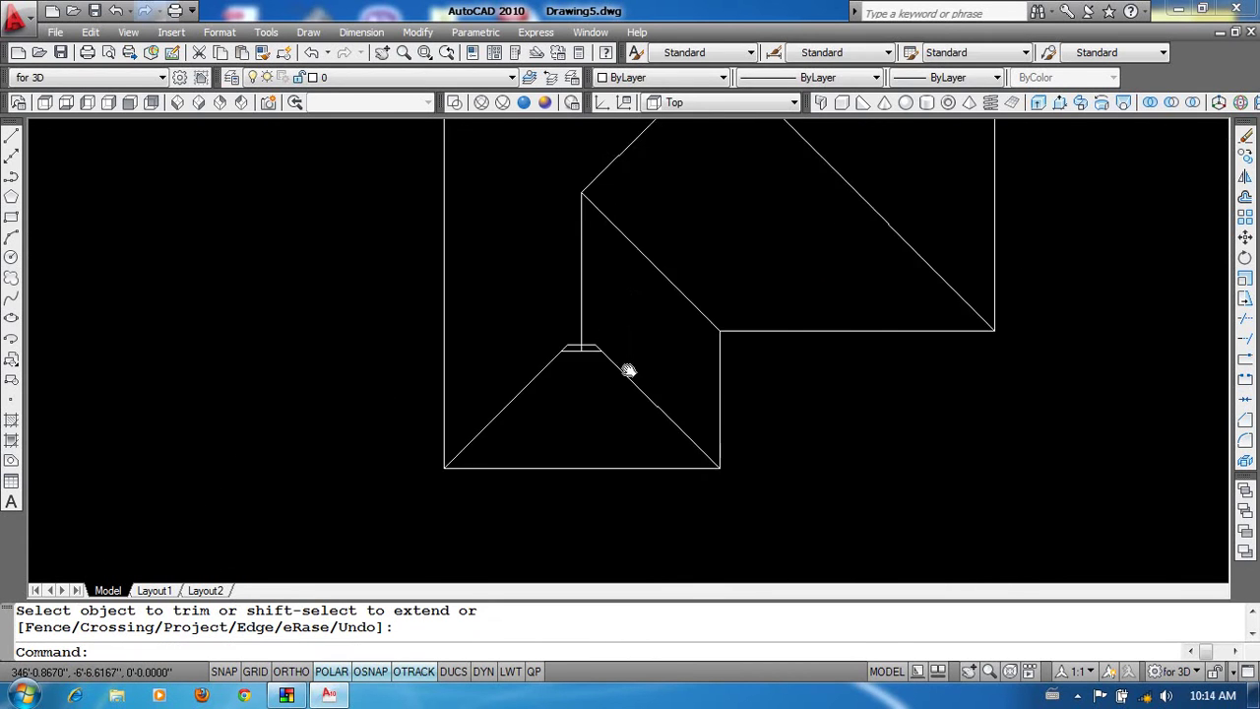
# Draw a horizontal line across the main block through the point where its hip lines meet.
pyautogui.scroll(2, 689, 339)
pyautogui.scroll(-4, 990, 339)
pyautogui.write('l')
pyautogui.press('Return')
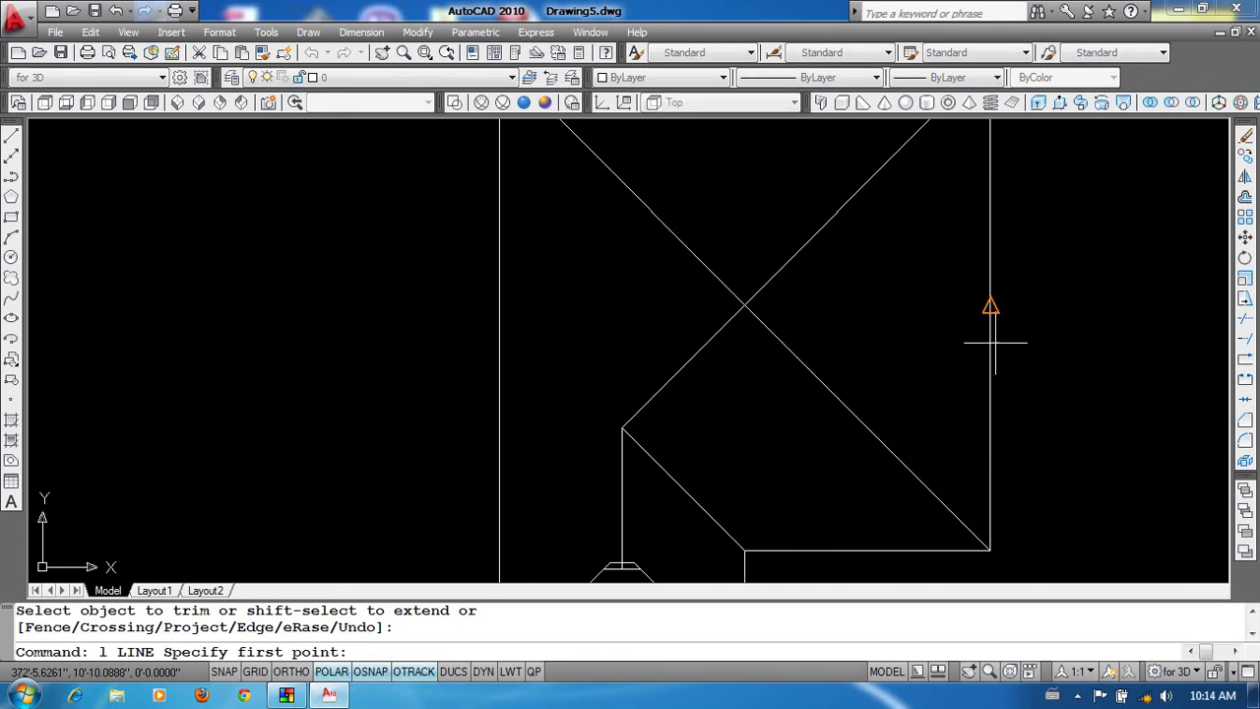
pyautogui.click(991, 319)
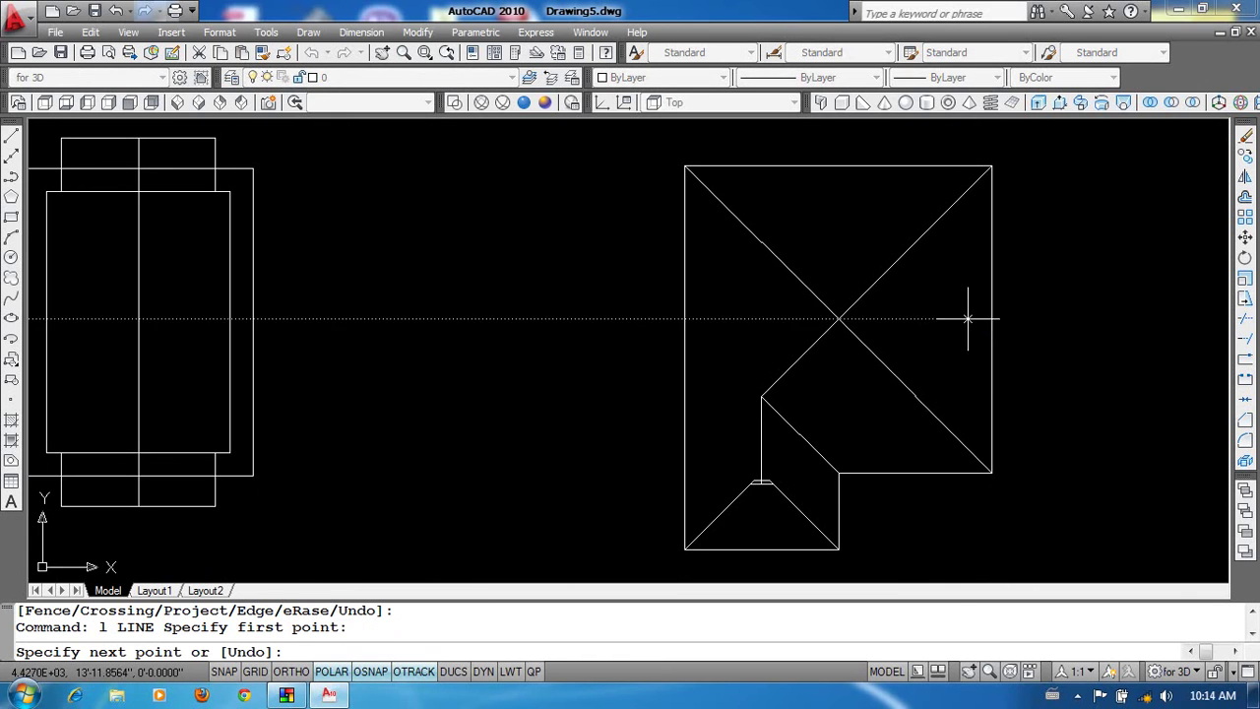
pyautogui.click(685, 318)
pyautogui.press('Return')
# Offset the main block's horizontal center line 7' upward.
pyautogui.scroll(3, 830, 306)
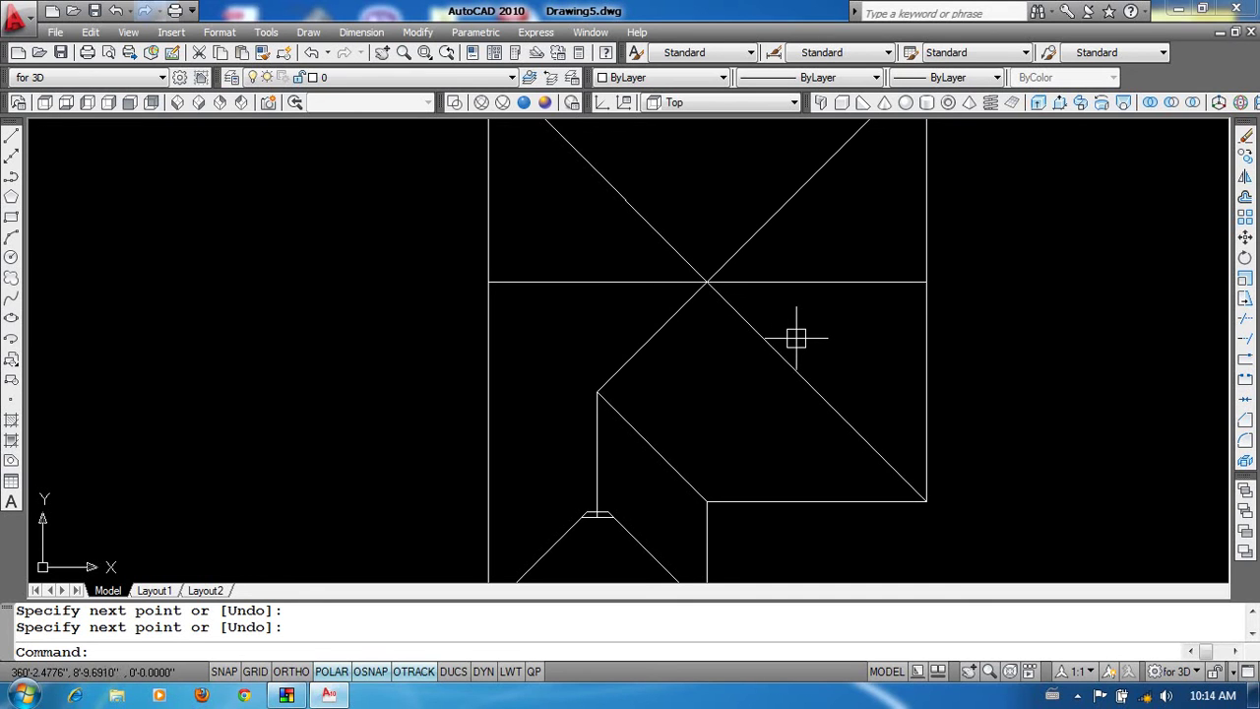
pyautogui.moveTo(793, 356); pyautogui.dragTo(787, 411, button='middle')
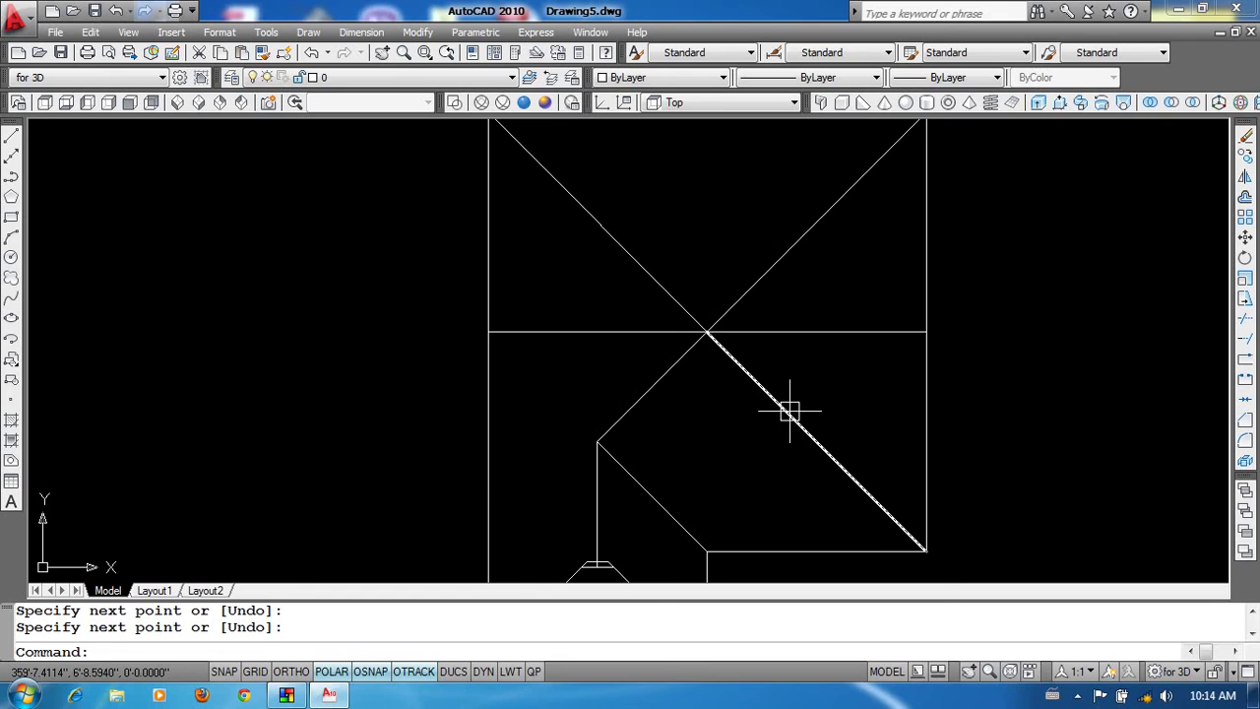
pyautogui.write('o')
pyautogui.press('Return')
pyautogui.write("7'")
pyautogui.press('Return')
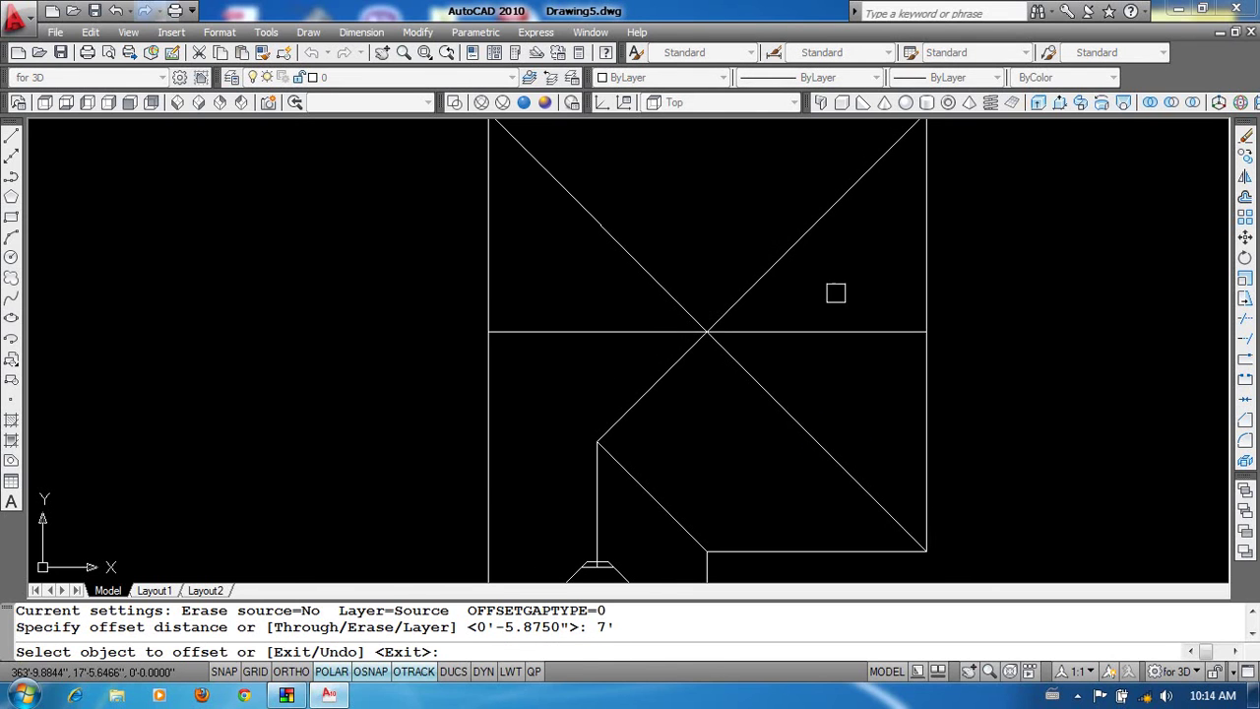
pyautogui.click(835, 332)
pyautogui.click(833, 271)
# Offset the horizontal center line 8' upward as well, and delete the original center line.
pyautogui.press('Return')
pyautogui.press('Return')
pyautogui.write("8'")
pyautogui.press('Return')
pyautogui.click(848, 332)
pyautogui.click(841, 284)
pyautogui.press('Return')
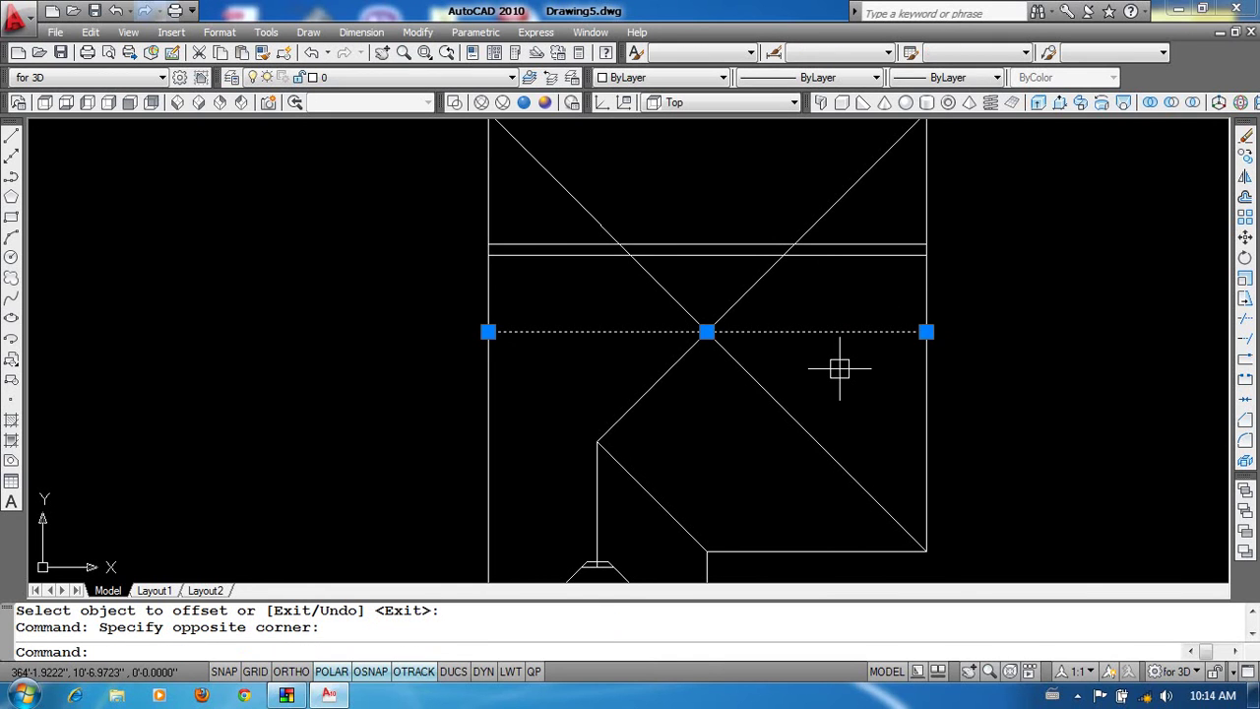
pyautogui.press('Delete')
# Trim the 7' and 8' offset lines outside the main block's two upper hip lines.
pyautogui.moveTo(774, 329); pyautogui.dragTo(788, 407, button='middle')
pyautogui.write('tr')
pyautogui.press('Return')
pyautogui.click(814, 331)
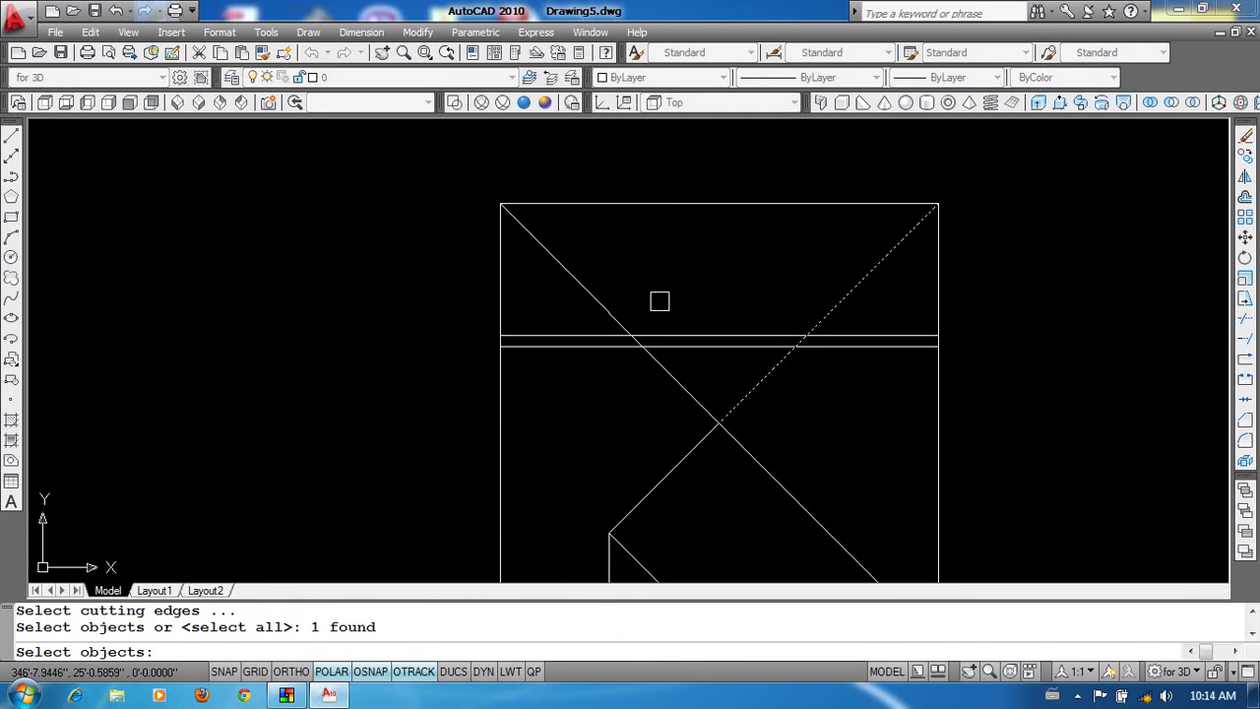
pyautogui.click(616, 311)
pyautogui.press('Return')
pyautogui.click(584, 390)
pyautogui.click(548, 343)
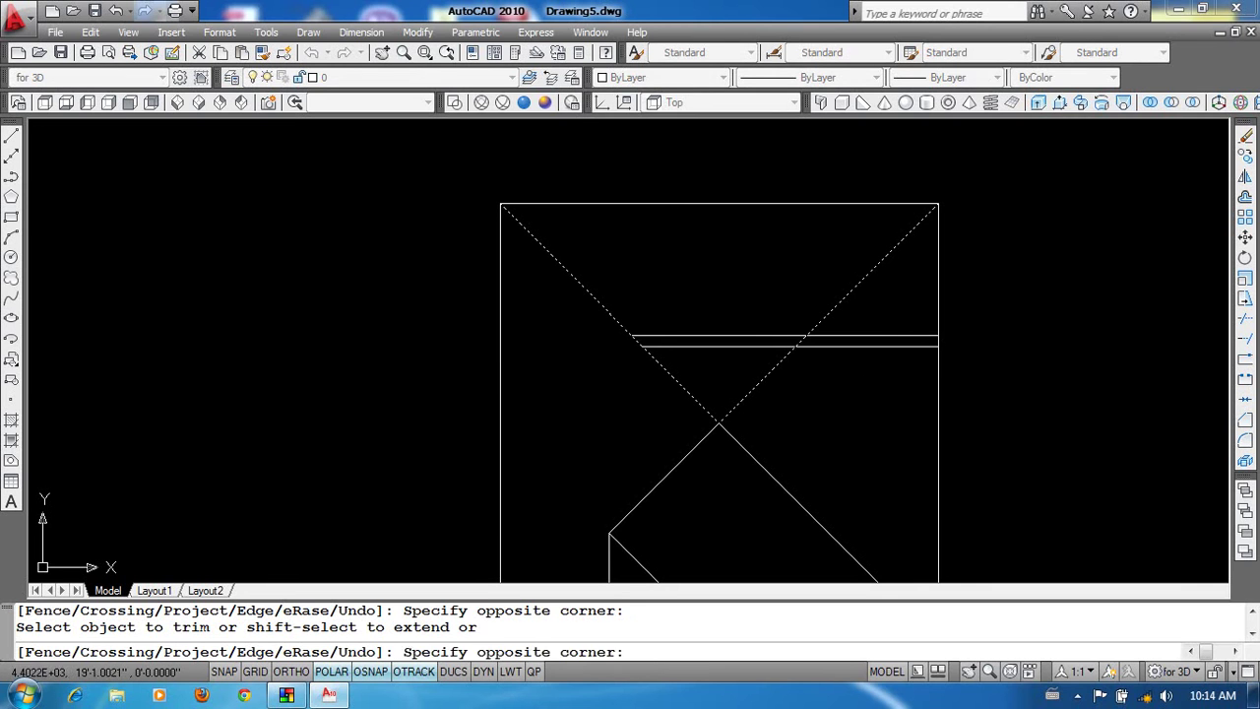
pyautogui.press('Return')
# Trim the upper hip lines below the 7' offset line, and erase the lower hip line and the diagonal to the valley.
pyautogui.press('Return')
pyautogui.press('Return')
pyautogui.click(810, 377)
pyautogui.click(636, 384)
pyautogui.press('Return')
pyautogui.click(778, 404)
pyautogui.click(703, 421)
pyautogui.write('e')
pyautogui.press('Return')
# Mirror the upper hip lines and their two gable lines about the main block's horizontal center line, keeping the originals.
pyautogui.scroll(-2, 668, 212)
pyautogui.write('m')
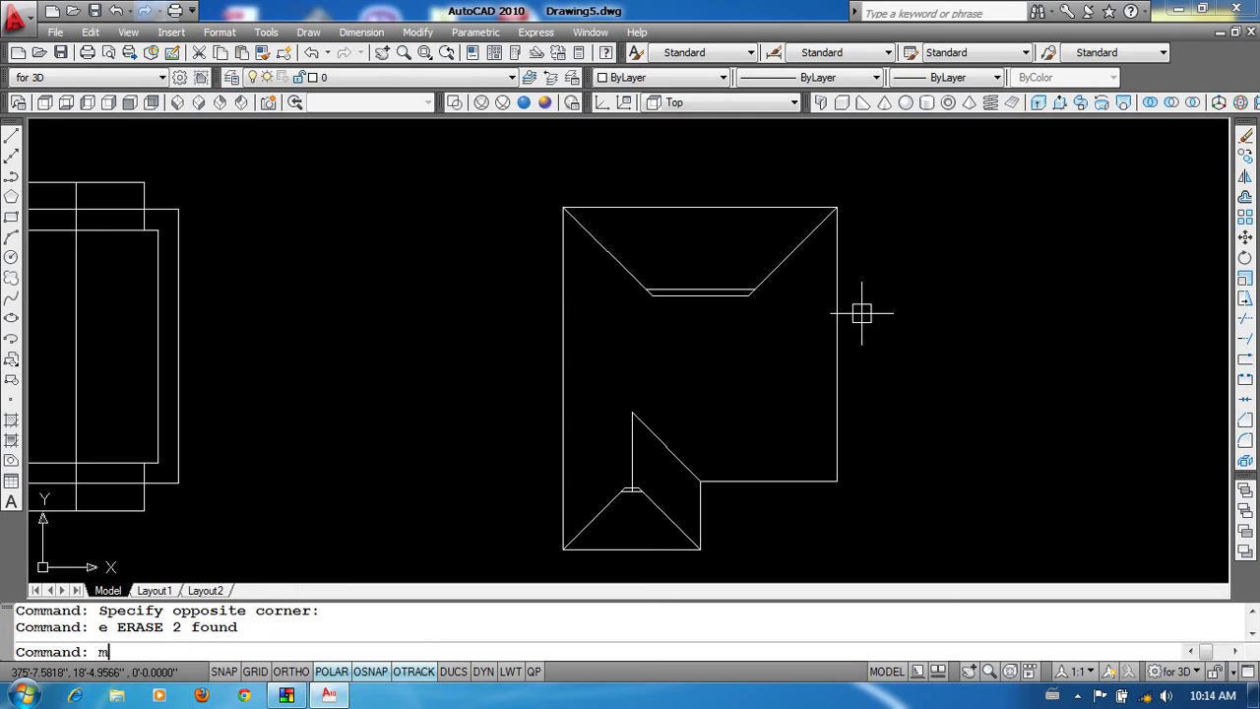
pyautogui.write('i')
pyautogui.press('Return')
pyautogui.click(768, 322)
pyautogui.click(626, 281)
pyautogui.press('Return')
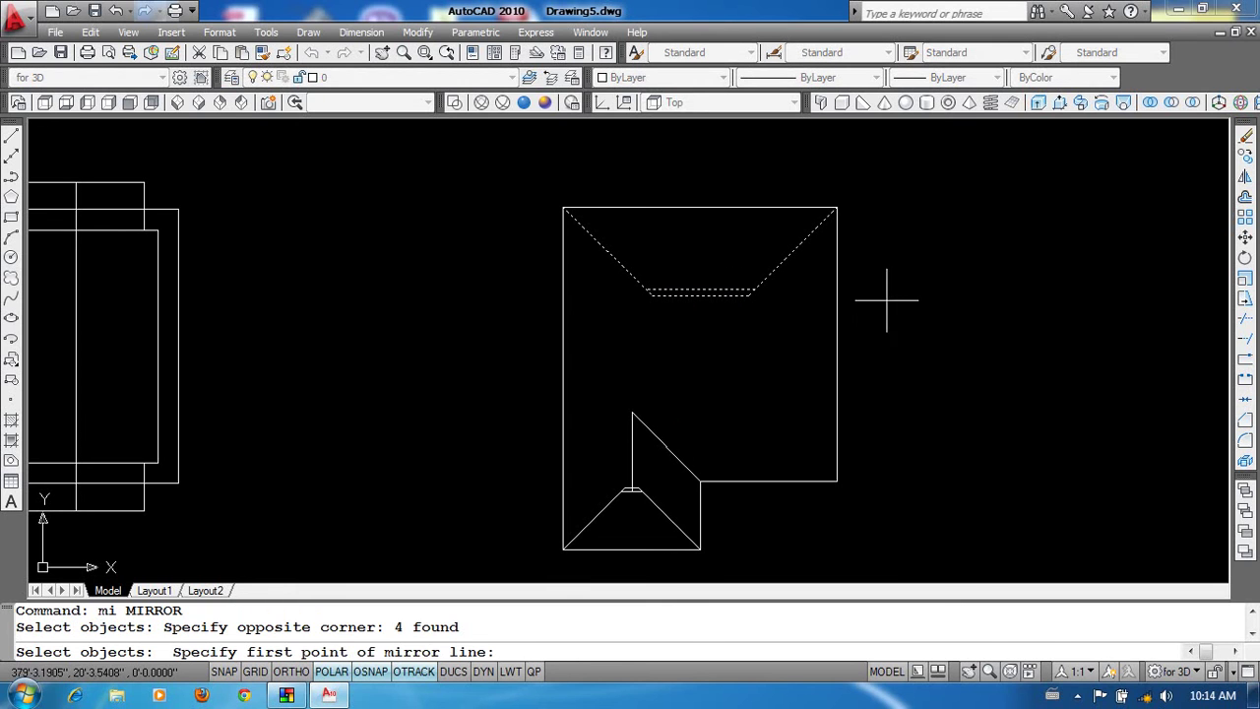
pyautogui.click(837, 344)
pyautogui.click(928, 337)
pyautogui.press('Return')
# Trim the mirrored hip line beyond its meeting point with the valley and the wing's ridge.
pyautogui.moveTo(787, 441); pyautogui.dragTo(806, 399, button='middle')
pyautogui.write('tr')
pyautogui.press('Return')
pyautogui.press('Return')
pyautogui.click(619, 396)
pyautogui.press('Return')
pyautogui.write('k')
pyautogui.press('Return')
pyautogui.press('Escape')
pyautogui.press('Escape')
# Draw the main ridge between the midpoints of the lower and upper gables' outer lines.
pyautogui.write('l')
pyautogui.press('Return')
pyautogui.scroll(2, 711, 396)
pyautogui.click(724, 341)
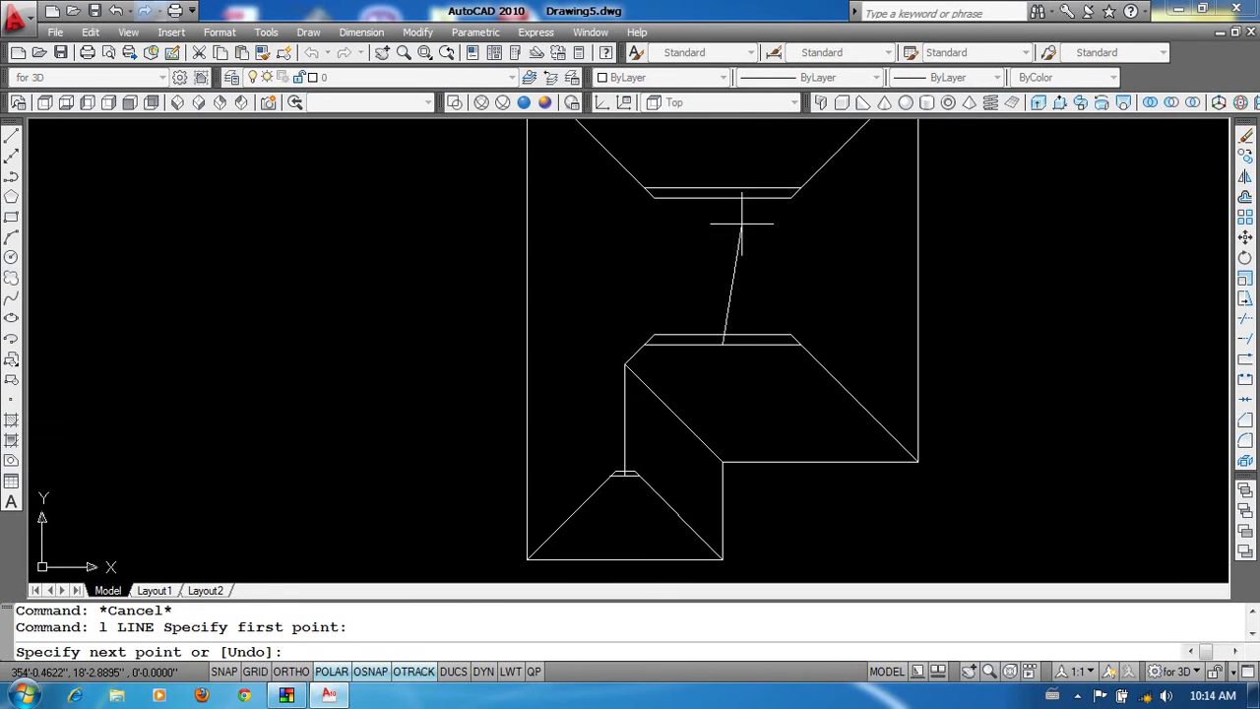
pyautogui.click(722, 187)
pyautogui.press('Return')
pyautogui.scroll(-2, 738, 351)
pyautogui.moveTo(935, 418); pyautogui.dragTo(793, 438, button='middle')
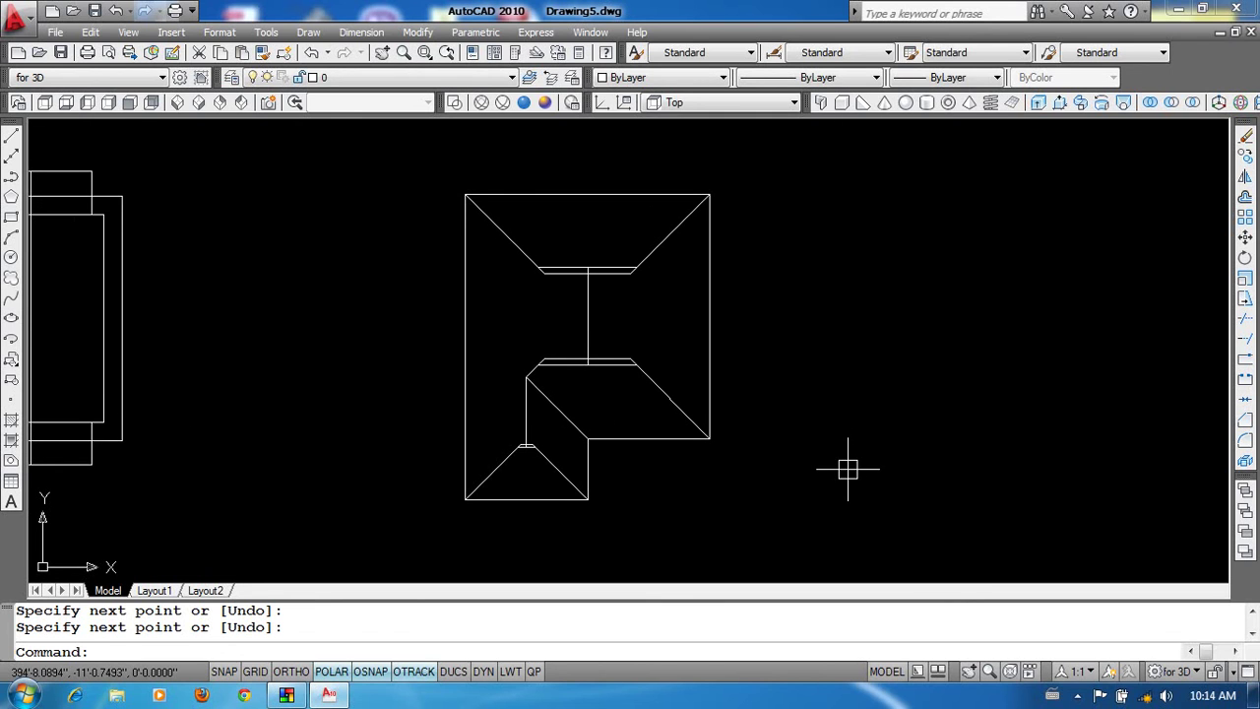
# Switch to the southwest isometric view of the L-shaped roof plan.
pyautogui.hotkey('alt', 'v')
pyautogui.press('d')
pyautogui.press('s')
pyautogui.moveTo(941, 297); pyautogui.dragTo(825, 381, button='middle')
pyautogui.write('v')
pyautogui.press('Escape')
pyautogui.press('Escape')
# Copy the entire L-shaped roof plan into the empty space beside the original, along the X axis with Ortho on.
pyautogui.write('c')
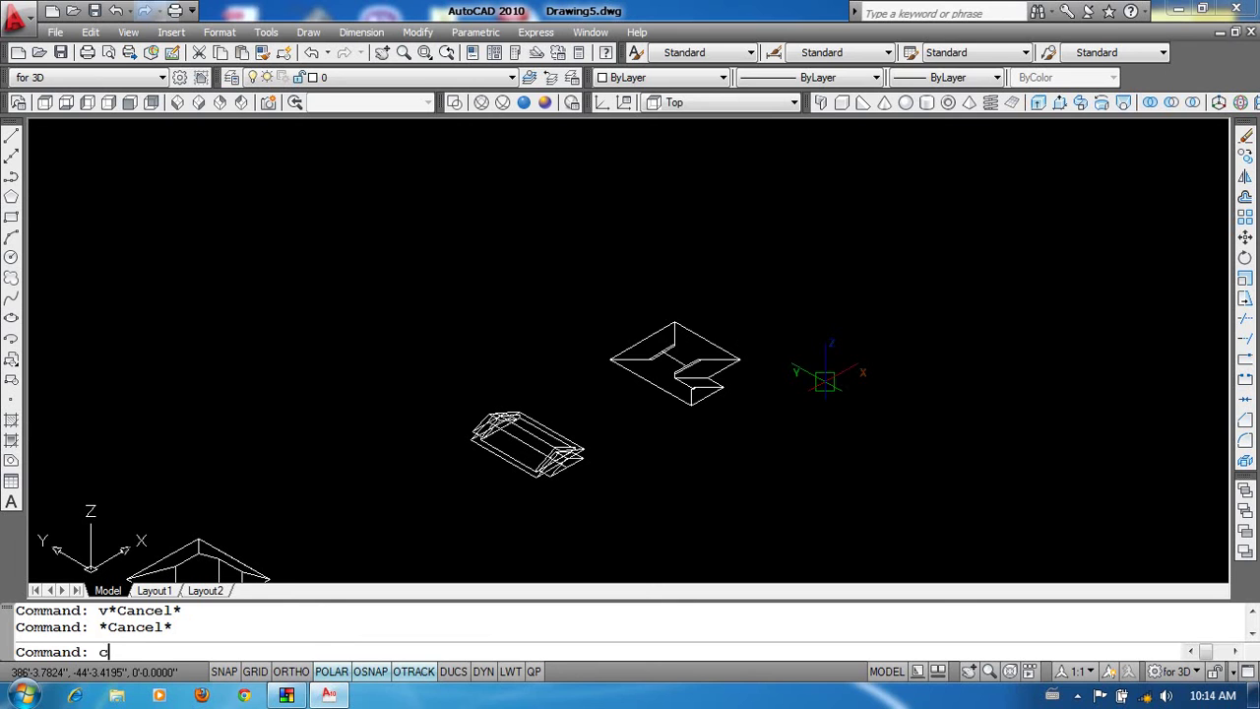
pyautogui.write('o')
pyautogui.press('Return')
pyautogui.click(810, 295)
pyautogui.click(603, 403)
pyautogui.press('Return')
pyautogui.click(788, 433)
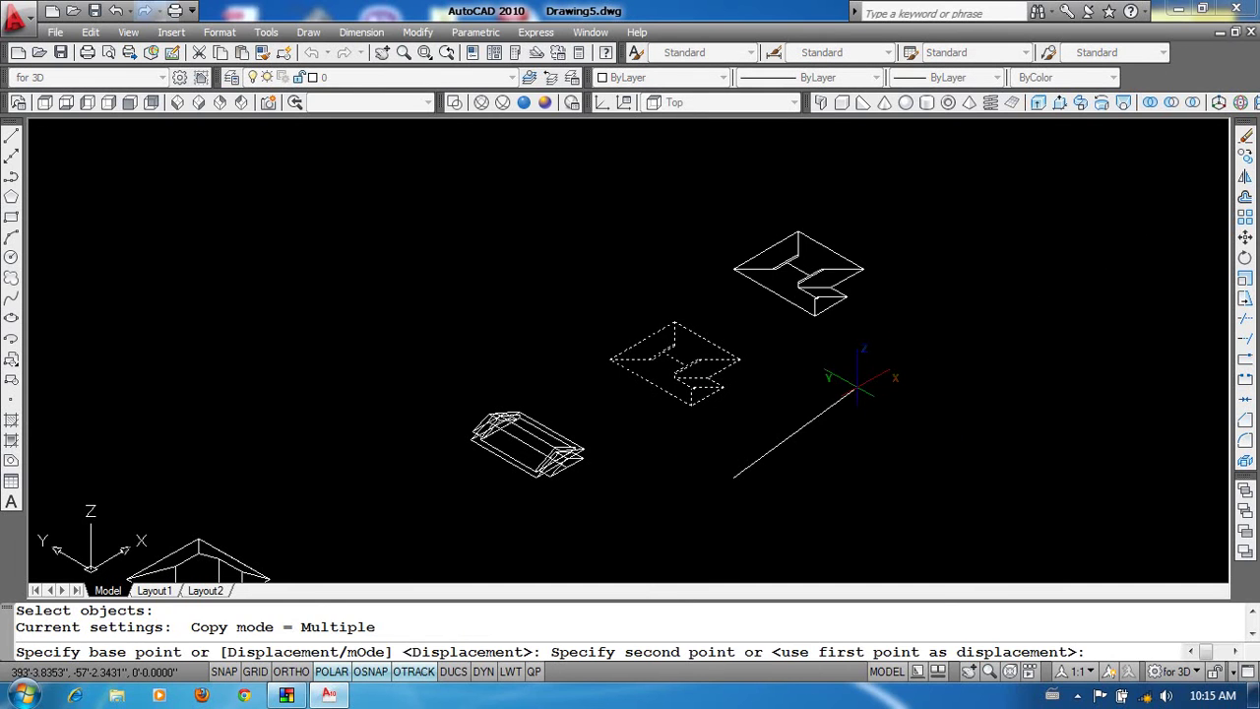
pyautogui.press('F8')
pyautogui.click(858, 366)
pyautogui.press('Return')
pyautogui.scroll(6, 866, 345)
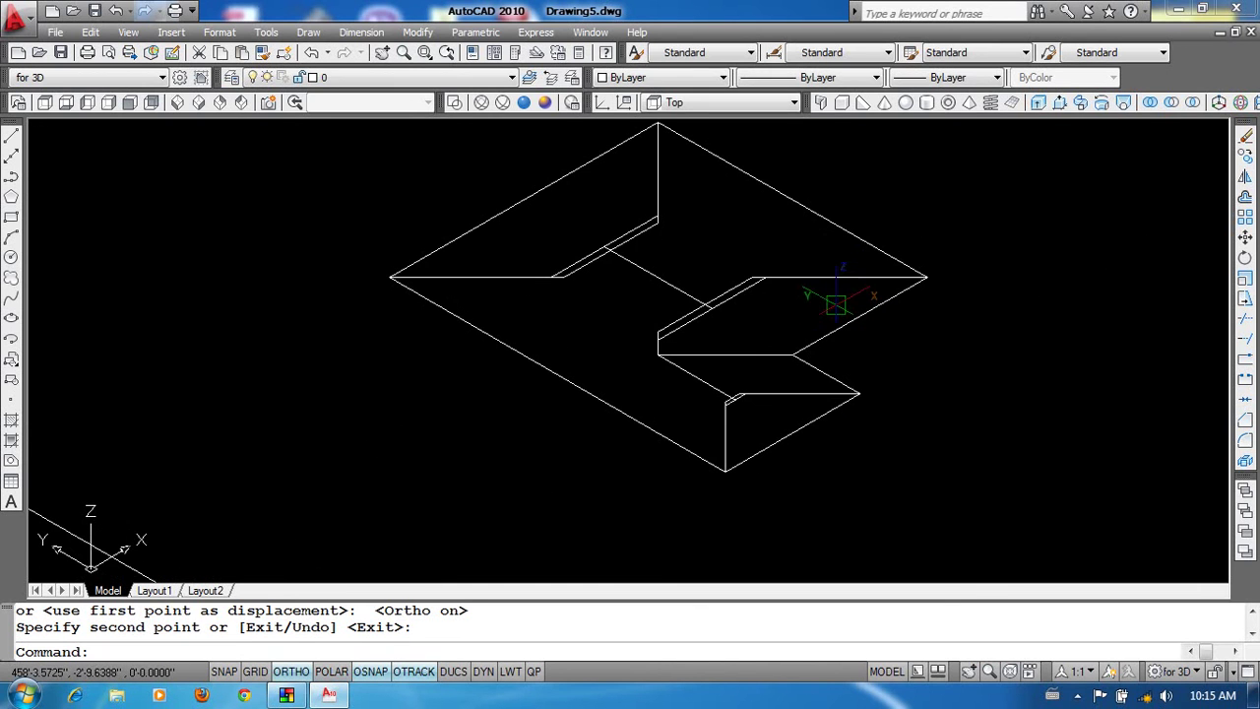
pyautogui.moveTo(888, 394); pyautogui.dragTo(830, 413, button='middle')
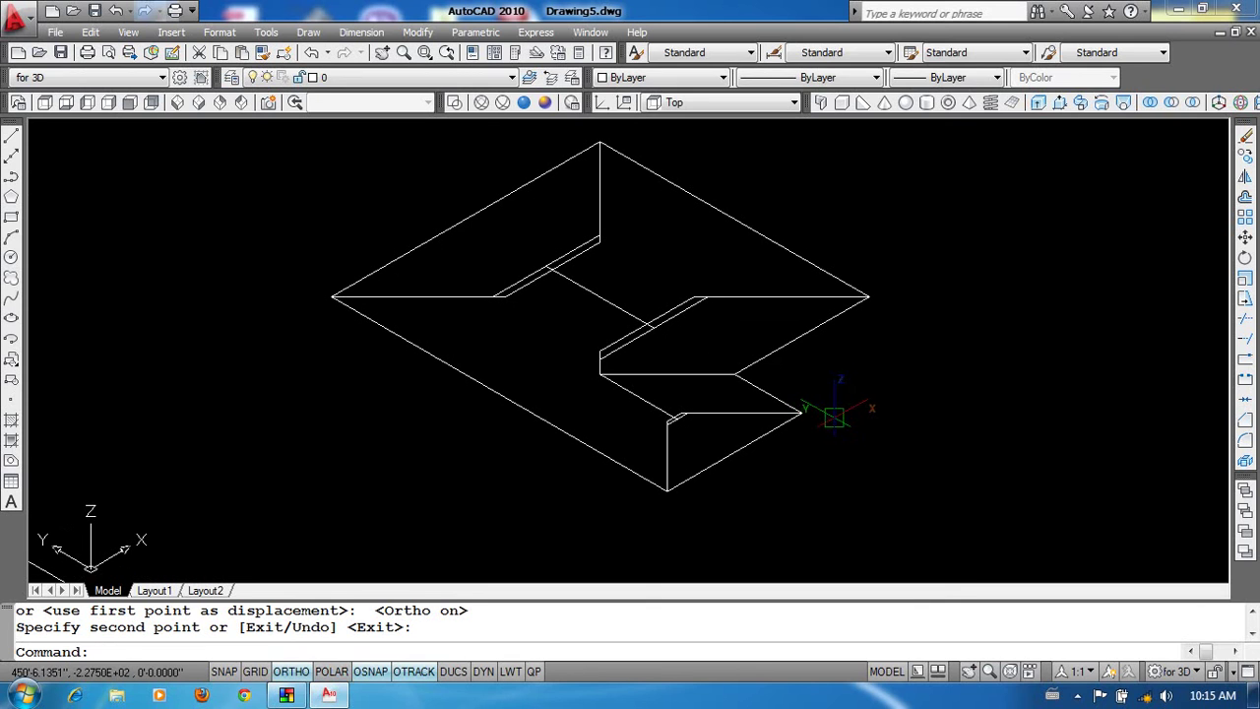
pyautogui.write('l')
pyautogui.press('Return')
pyautogui.click(666, 490)
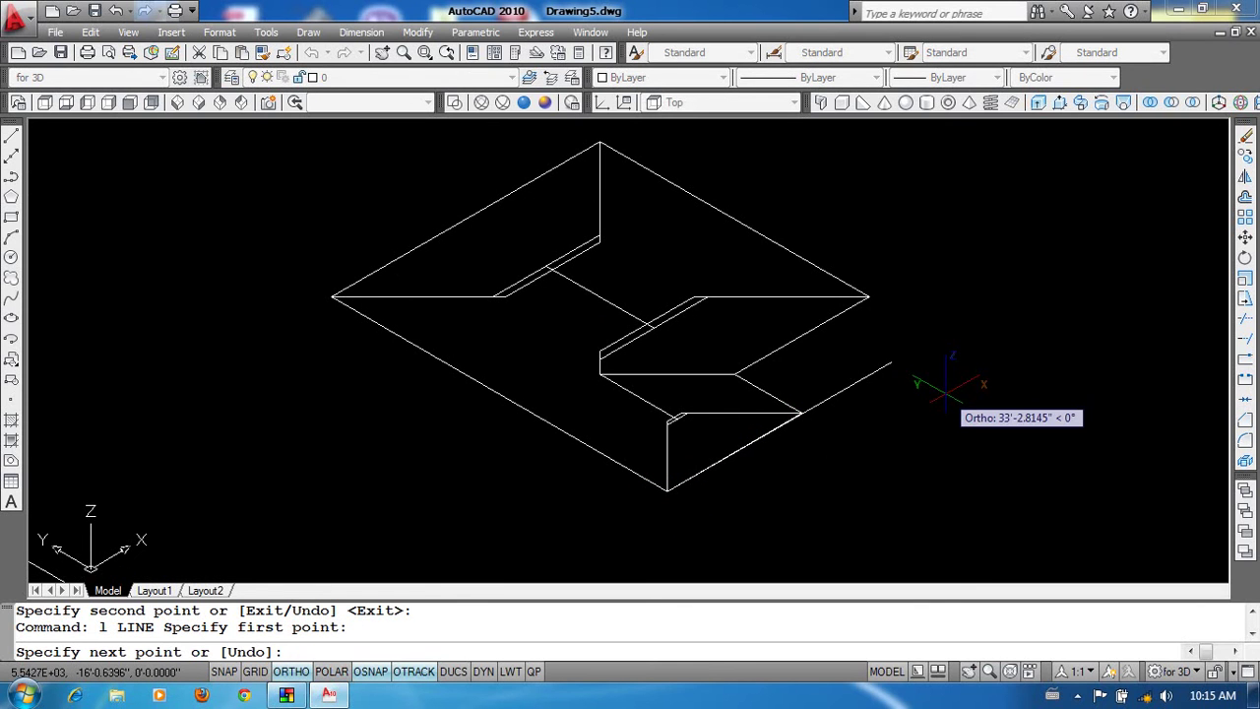
pyautogui.write('@111<')
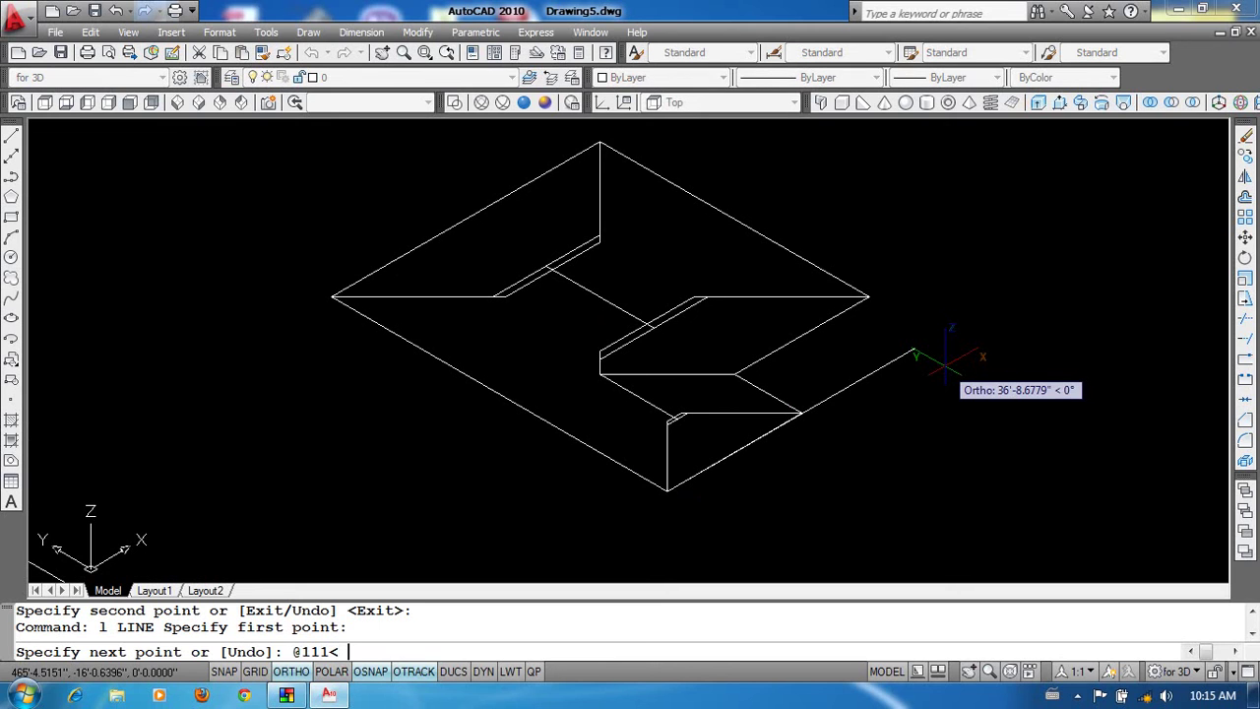
pyautogui.write('0<25')
pyautogui.press('Return')
pyautogui.press('Return')
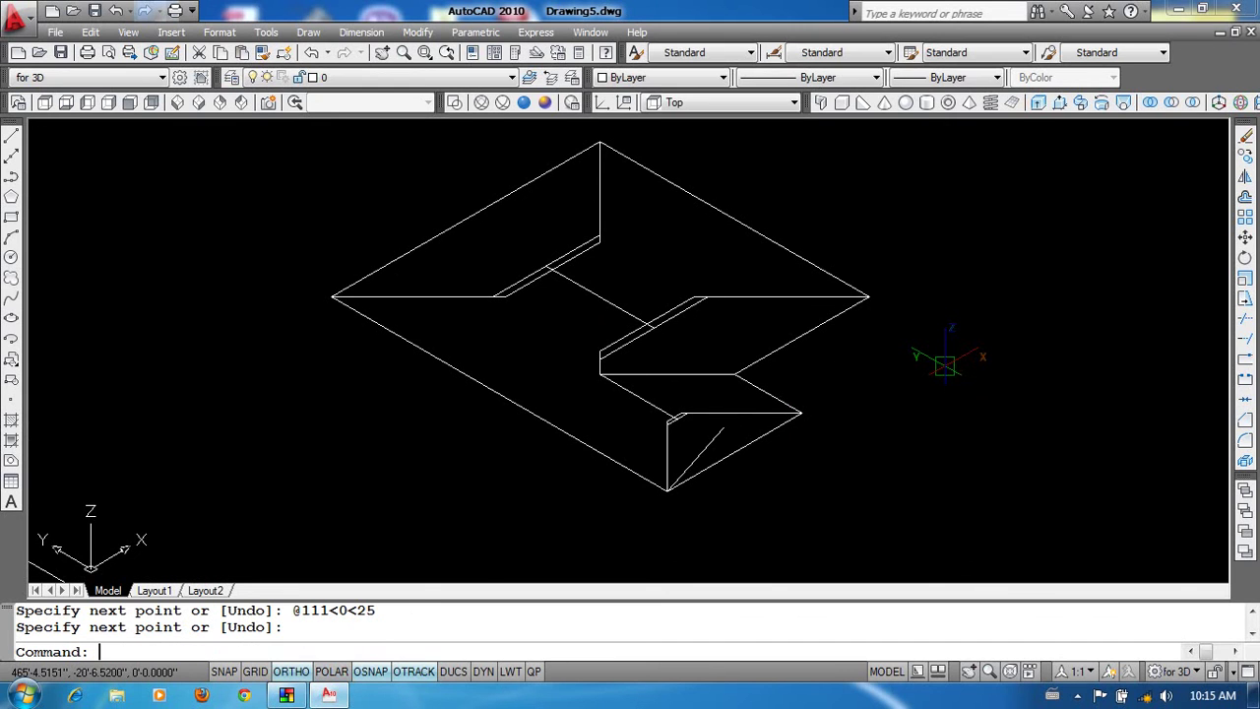
# Mirror the sloping rafter line about the midpoint of the wing's end eave, keeping the original.
pyautogui.write('mi')
pyautogui.press('Return')
pyautogui.click(709, 448)
pyautogui.press('Return')
pyautogui.click(734, 452)
pyautogui.click(792, 463)
pyautogui.press('Return')
# Join the two sloping rafter lines at their peak with a Fillet of radius 0.
pyautogui.write('f')
pyautogui.press('Return')
pyautogui.write('r')
pyautogui.press('Return')
pyautogui.write('0')
pyautogui.press('Return')
pyautogui.scroll(2, 788, 421)
pyautogui.click(773, 419)
pyautogui.click(694, 441)
pyautogui.scroll(1, 776, 489)
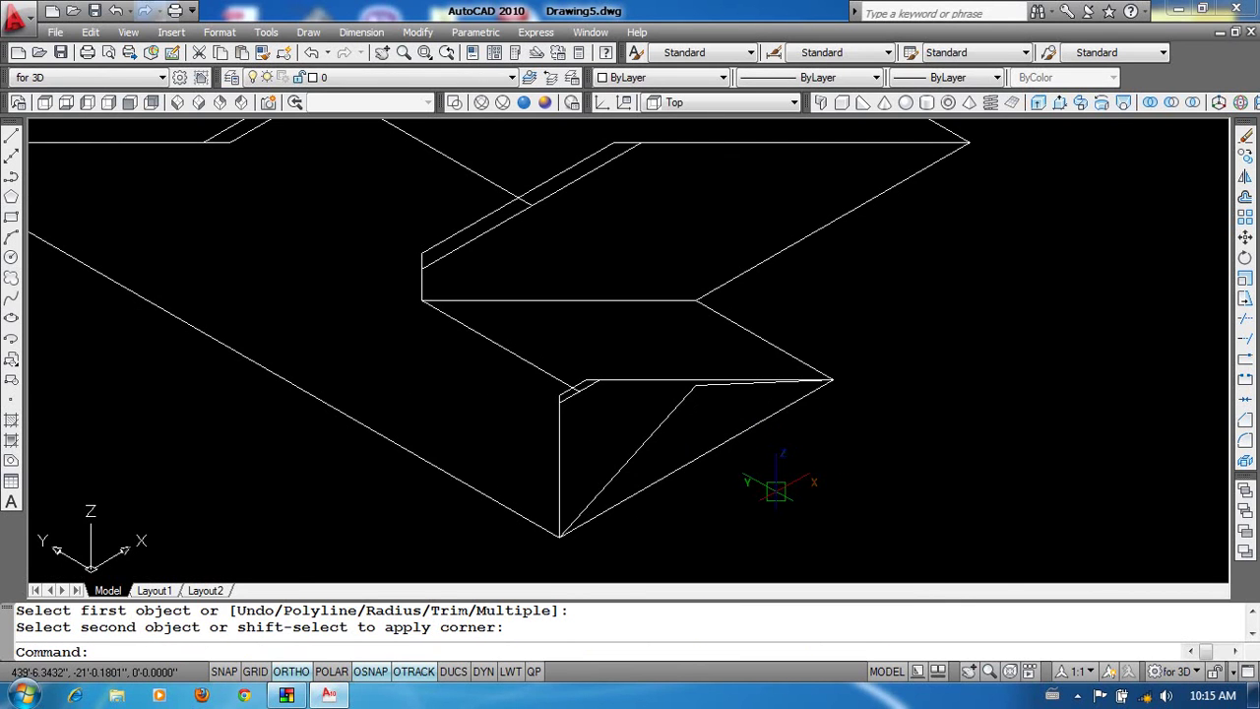
# Copy the rafter pair from the wing's eave midpoint to the midpoints of both small gable lines of the wing.
pyautogui.write('co')
pyautogui.press('Return')
pyautogui.scroll(2, 708, 442)
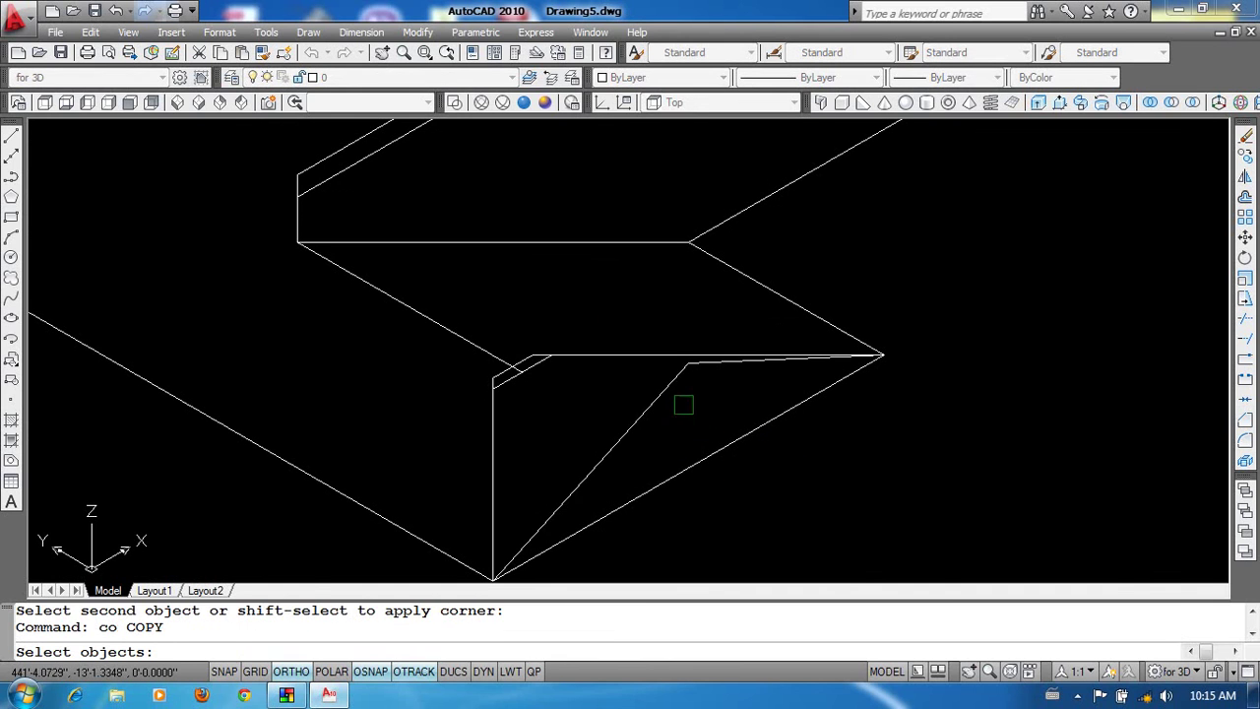
pyautogui.click(664, 384)
pyautogui.press('Return')
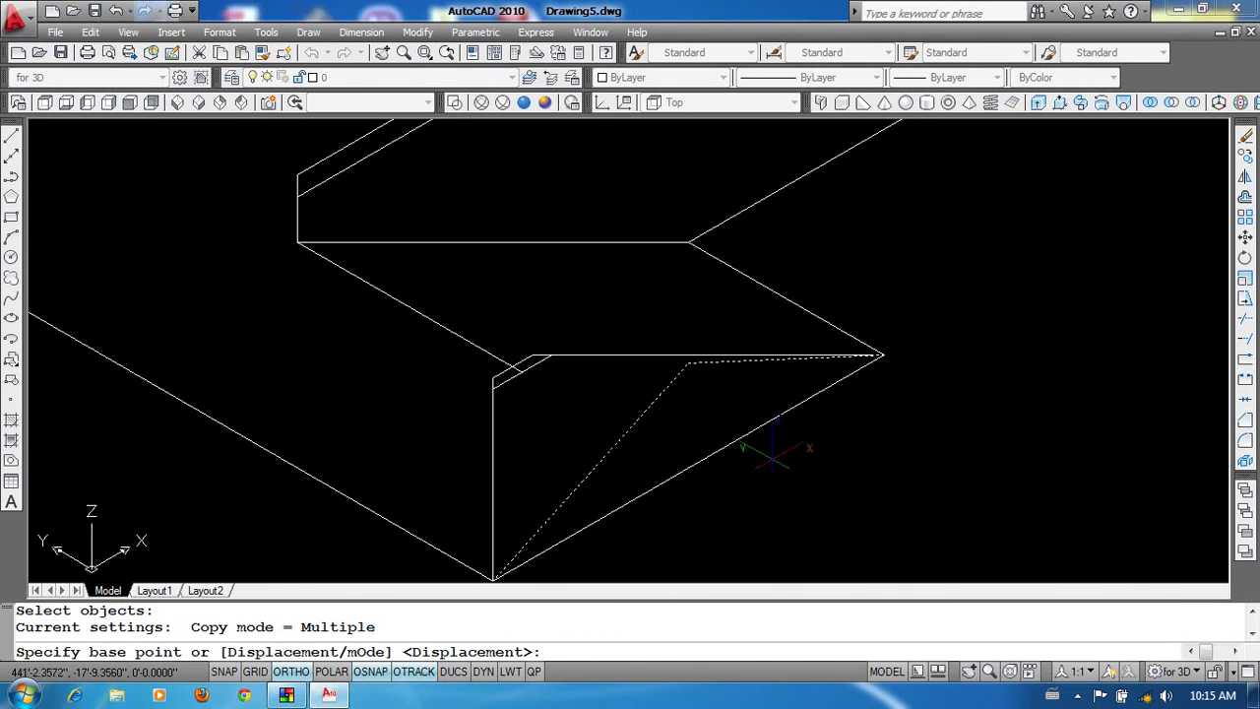
pyautogui.click(688, 469)
pyautogui.scroll(3, 552, 389)
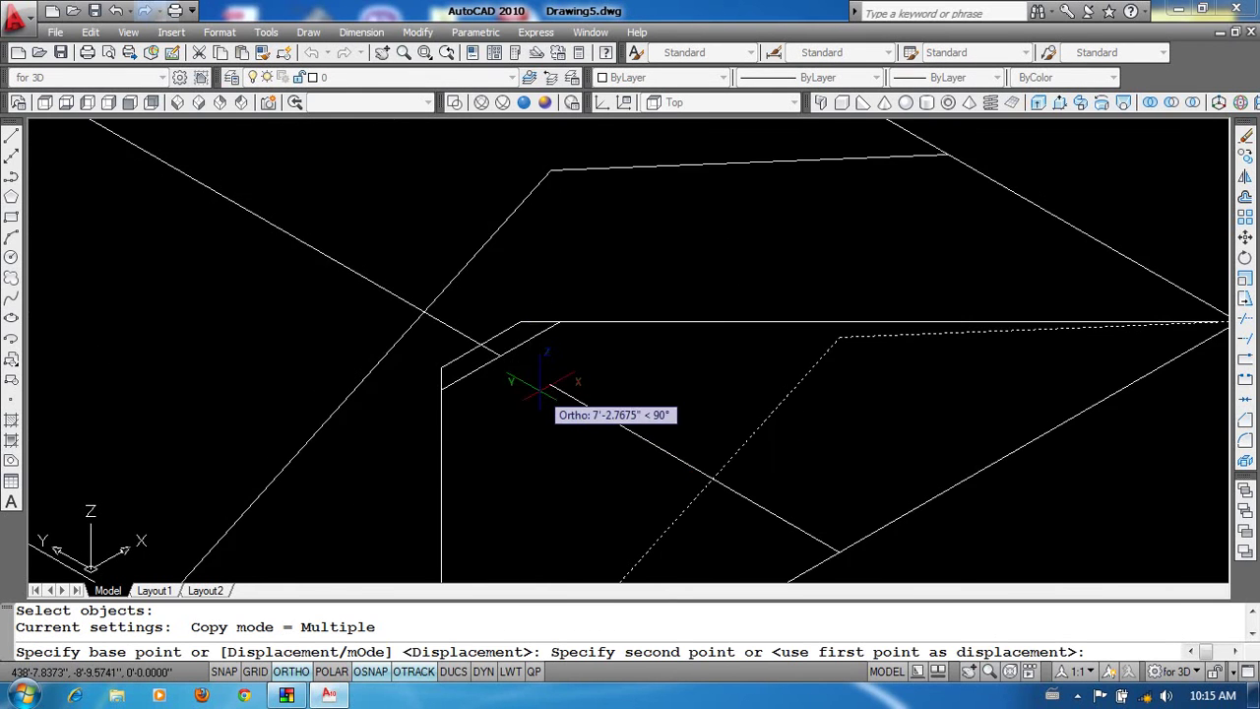
pyautogui.click(500, 356)
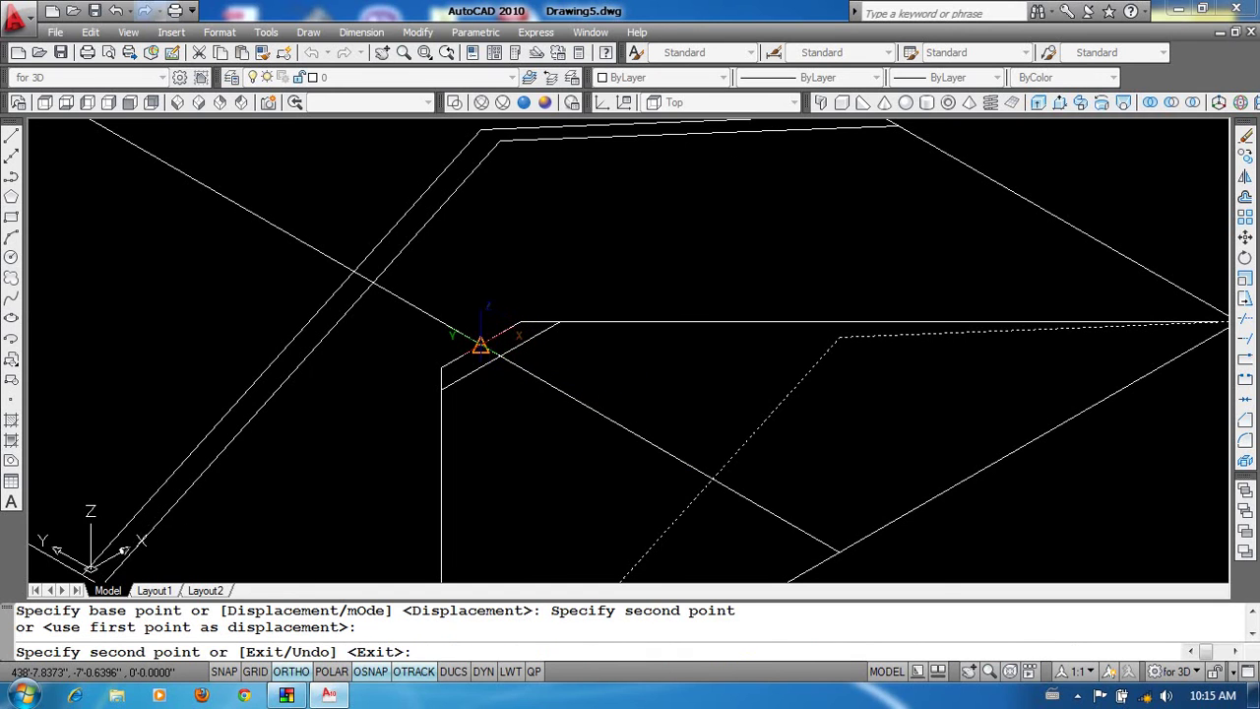
pyautogui.click(481, 344)
pyautogui.press('Return')
pyautogui.scroll(-2, 737, 448)
pyautogui.scroll(-2, 739, 448)
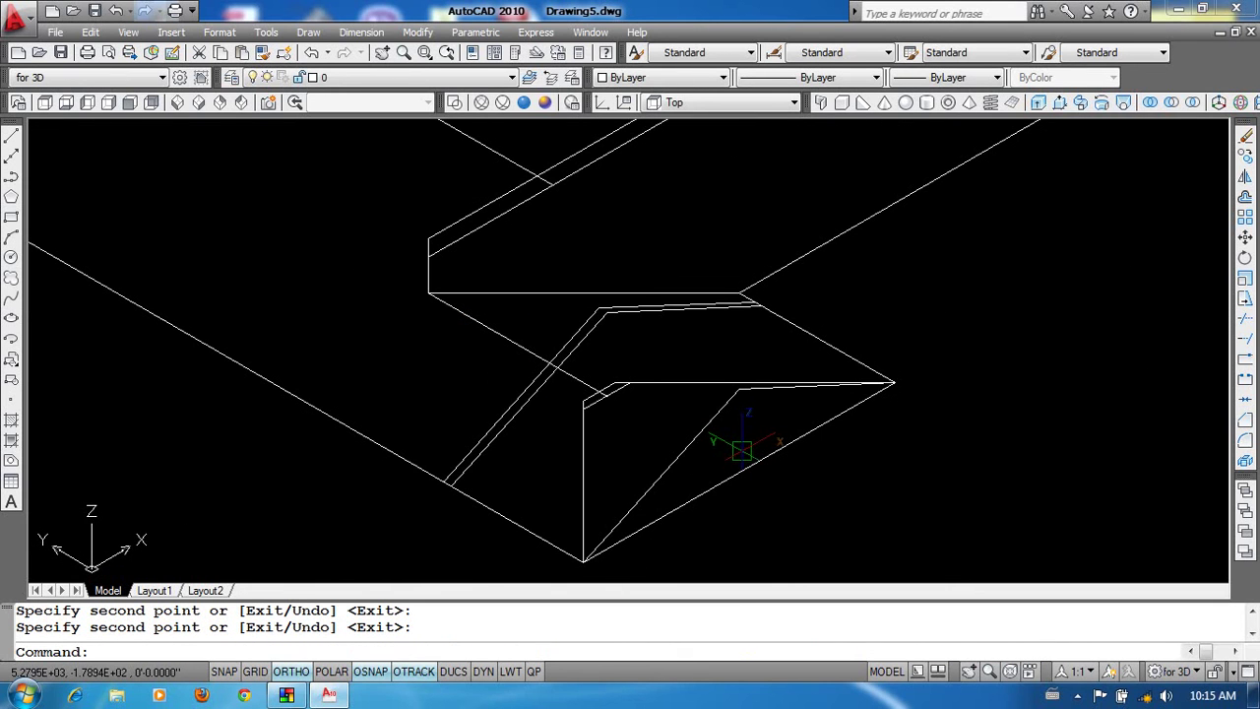
# Move the original rafter line from the wing's near corner to the matching corner of the main block's far eave.
pyautogui.scroll(3, 621, 407)
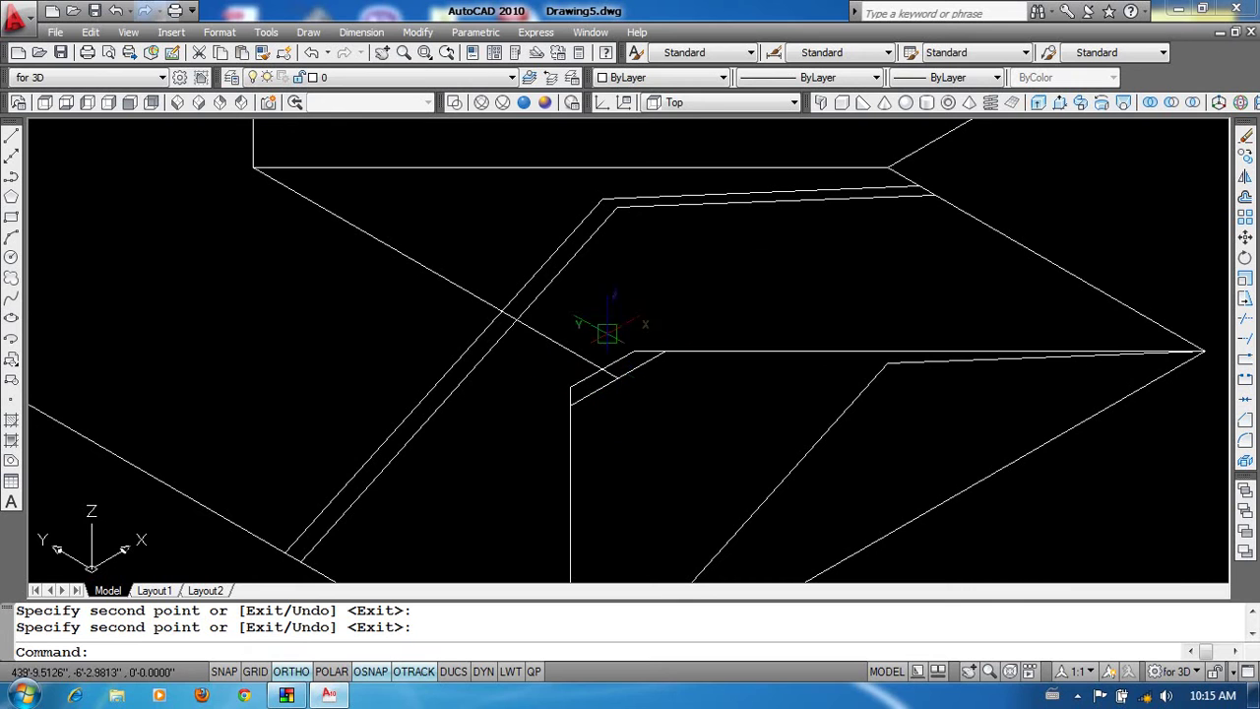
pyautogui.scroll(-3, 768, 393)
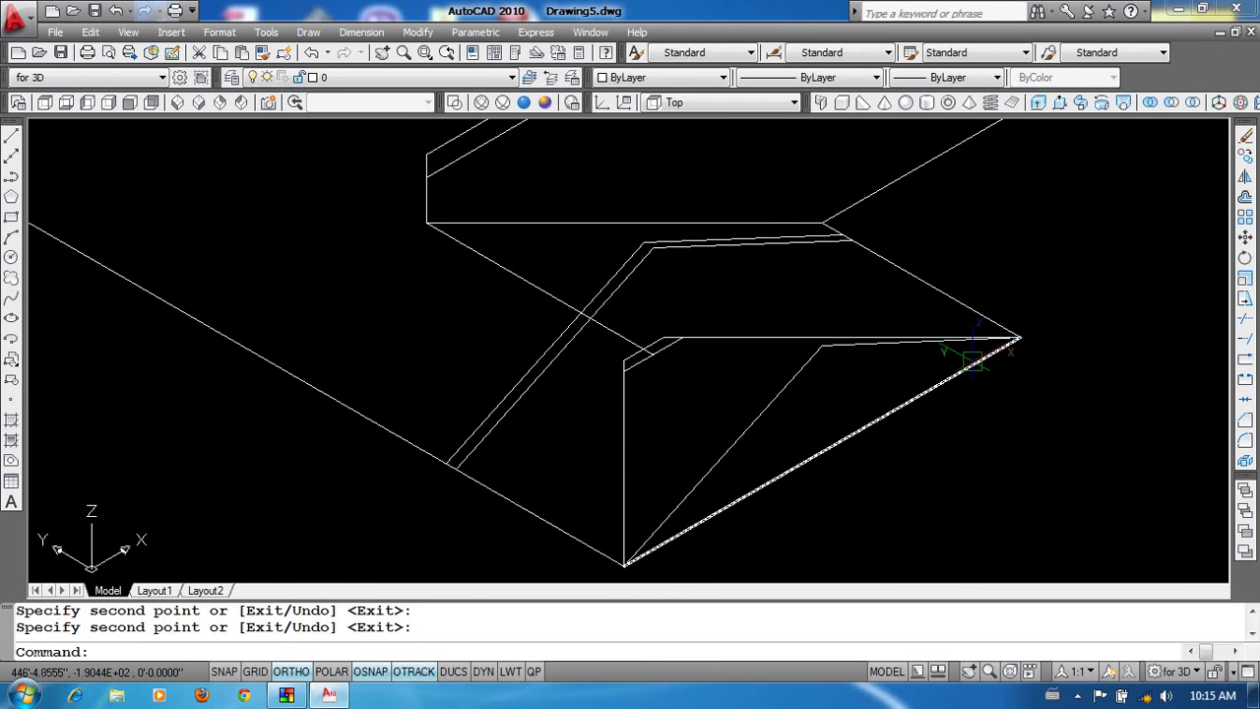
pyautogui.moveTo(891, 407); pyautogui.dragTo(826, 442, button='middle')
pyautogui.scroll(-3, 796, 397)
pyautogui.moveTo(796, 396); pyautogui.dragTo(782, 444, button='middle')
pyautogui.scroll(4, 792, 433)
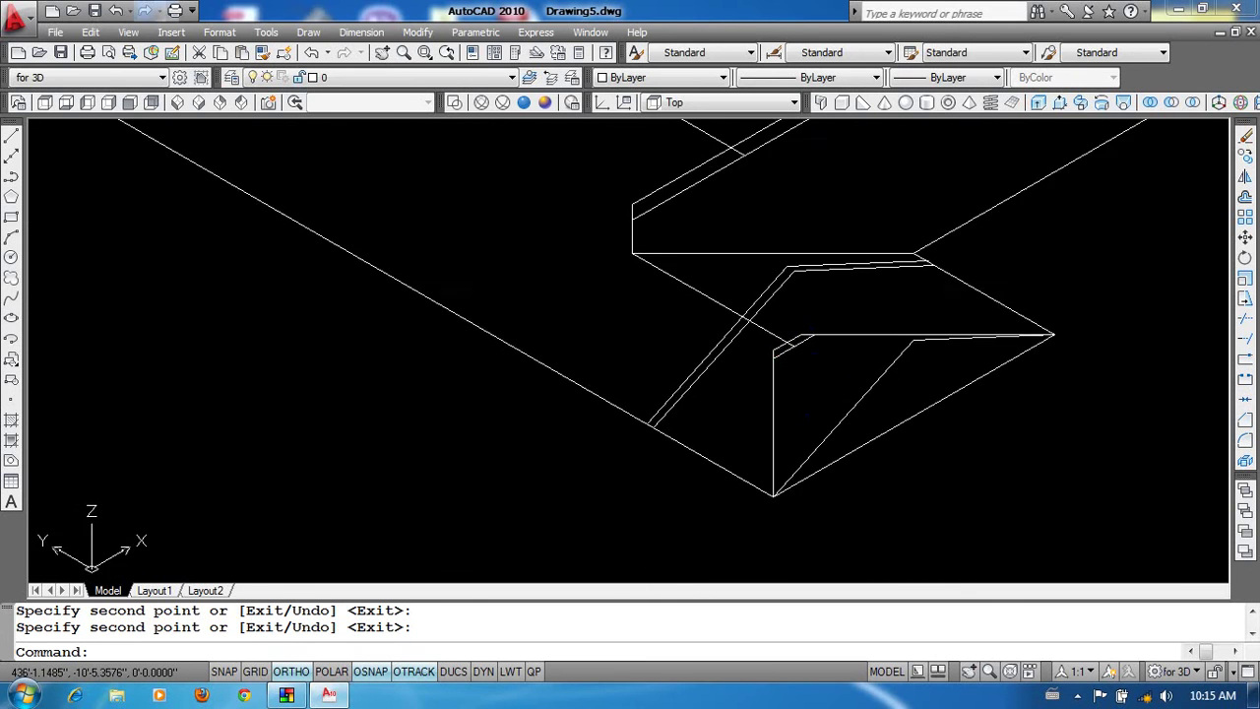
pyautogui.write('m')
pyautogui.press('Return')
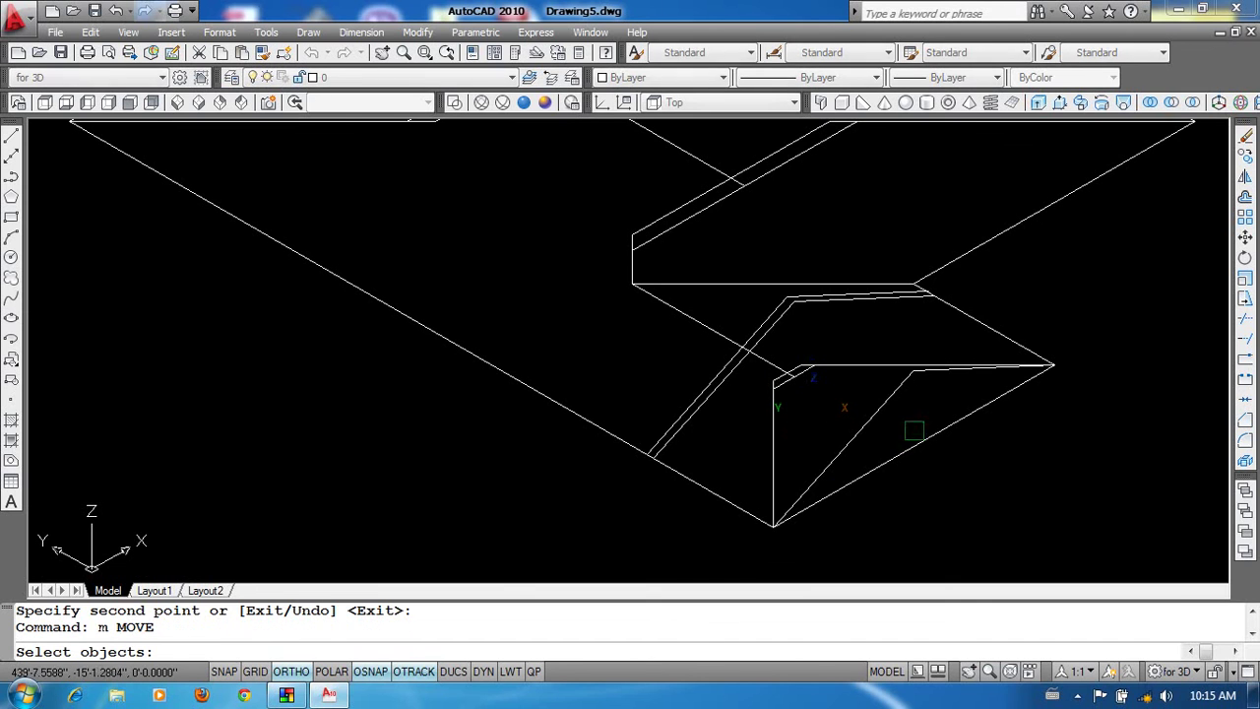
pyautogui.click(870, 420)
pyautogui.press('Return')
pyautogui.click(774, 524)
pyautogui.scroll(-2, 774, 506)
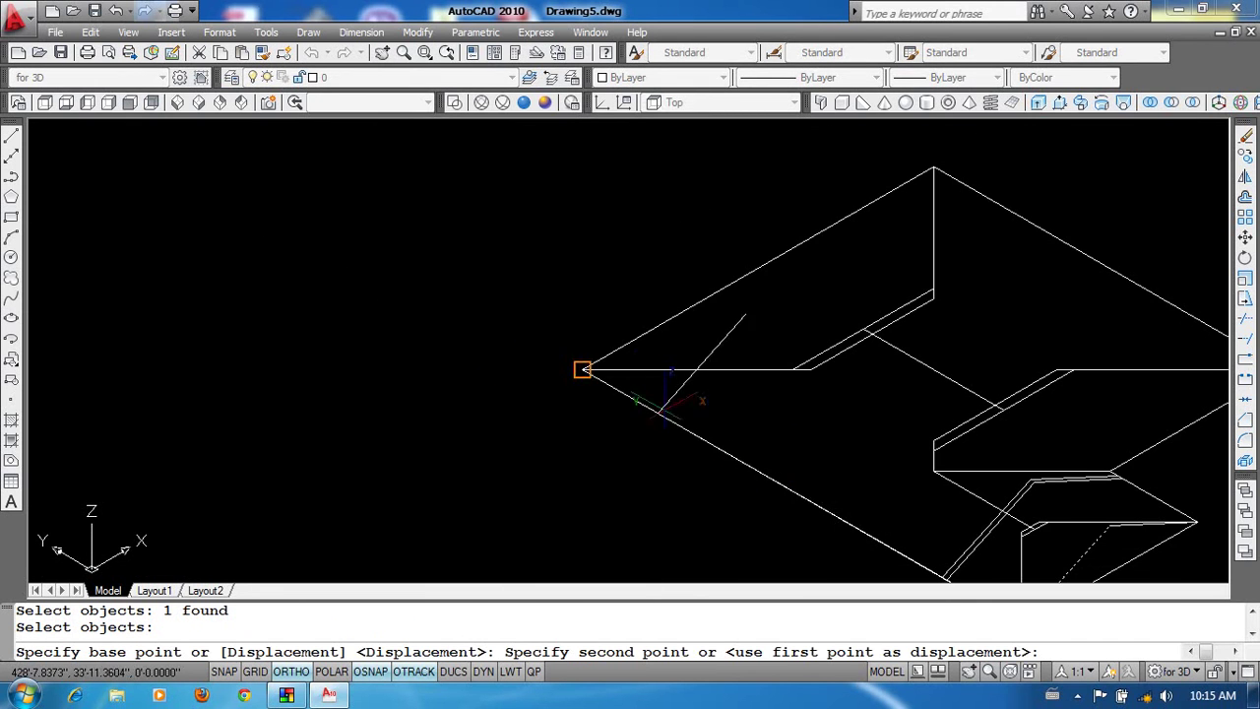
pyautogui.click(583, 369)
pyautogui.moveTo(613, 365); pyautogui.dragTo(423, 332, button='middle')
# Move the mirrored rafter line from the wing's eave corner to the opposite corner of the main block's far eave.
pyautogui.press('Return')
pyautogui.click(725, 415)
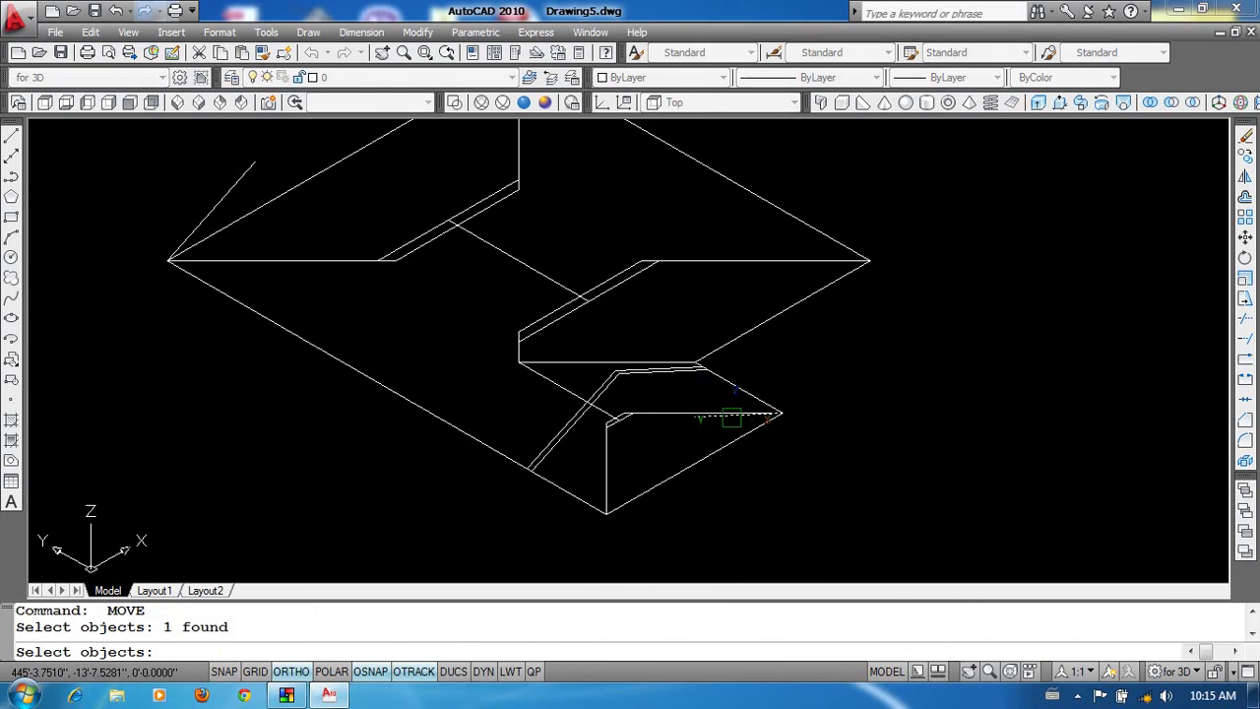
pyautogui.press('Return')
pyautogui.click(780, 413)
pyautogui.moveTo(781, 413); pyautogui.dragTo(663, 282, button='middle')
pyautogui.click(658, 290)
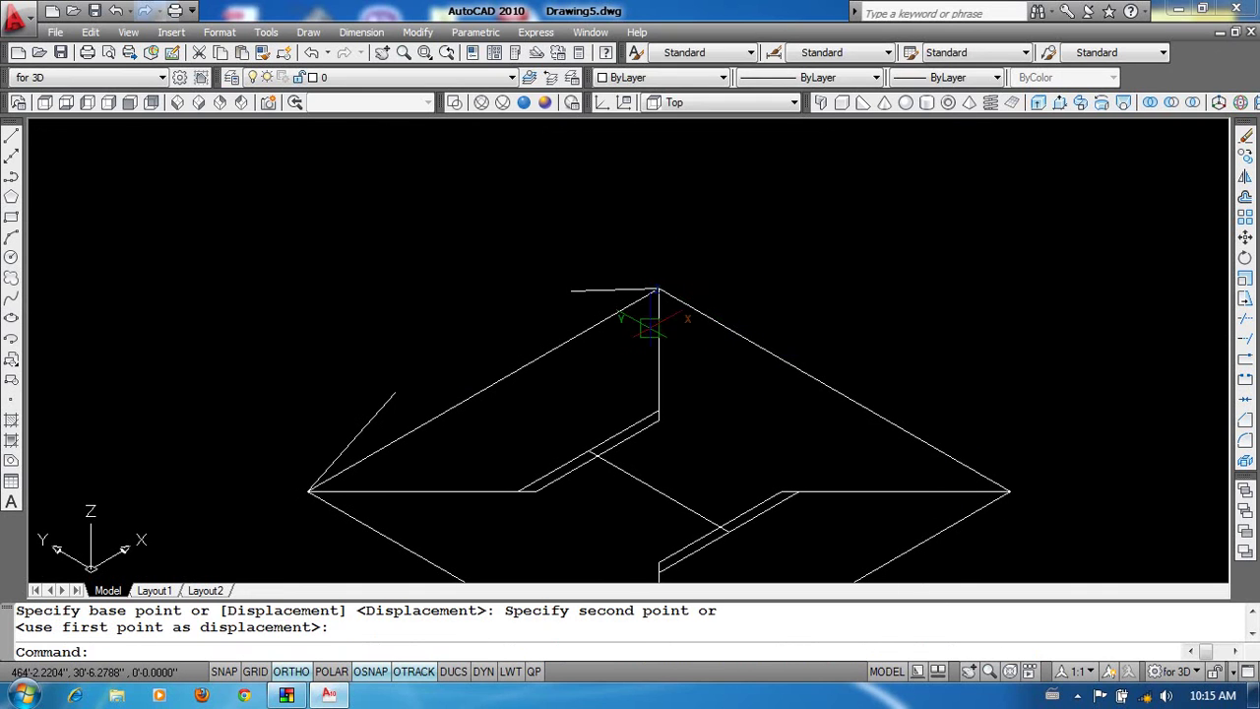
# Fillet the two rafter lines above the main block's far eave so they meet at a peak.
pyautogui.write('f')
pyautogui.press('Return')
pyautogui.click(586, 289)
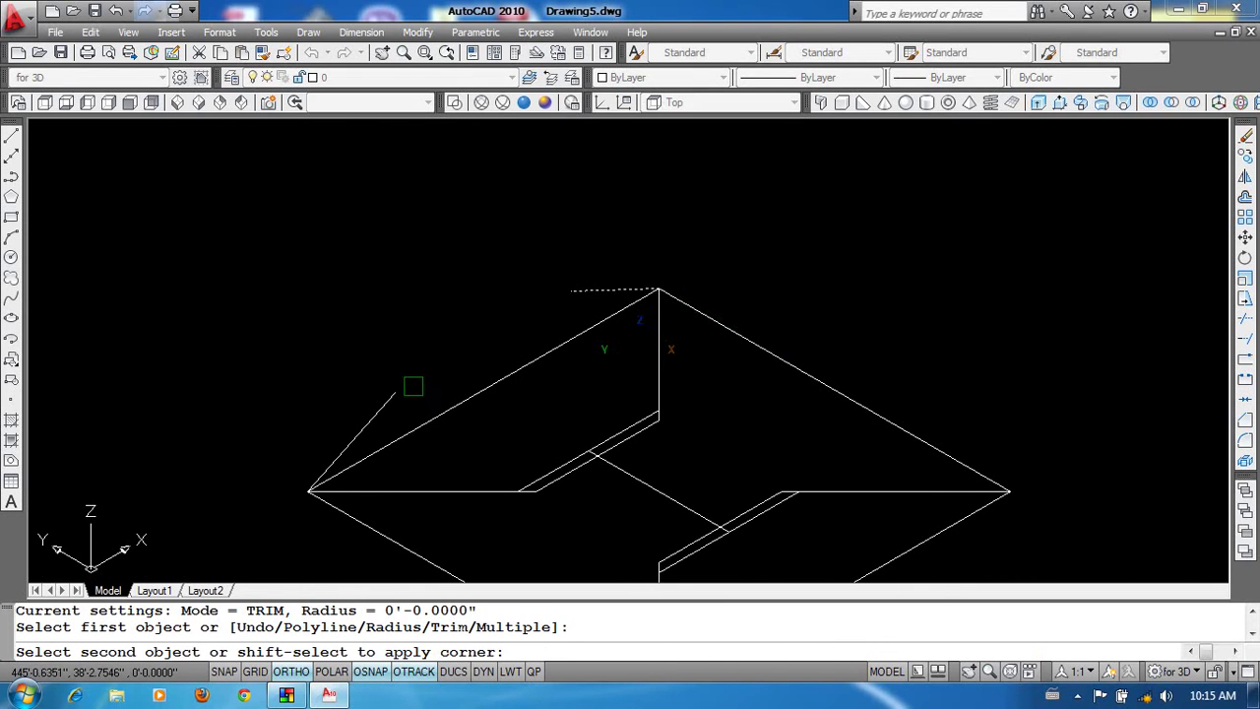
pyautogui.click(393, 396)
# Copy the main block's rafter pair from the far eave's midpoint to the midpoints of both upper gable lines.
pyautogui.write('co')
pyautogui.press('Return')
pyautogui.click(484, 388)
pyautogui.click(442, 239)
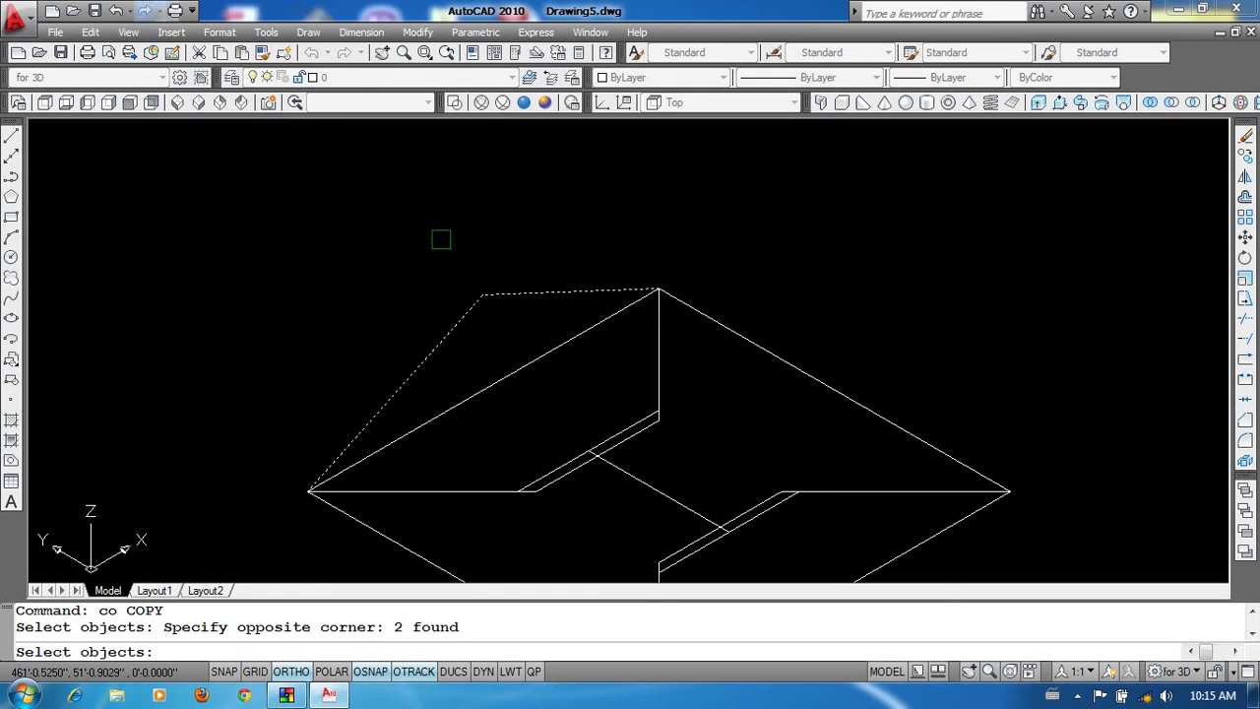
pyautogui.press('Return')
pyautogui.click(482, 391)
pyautogui.scroll(5, 492, 325)
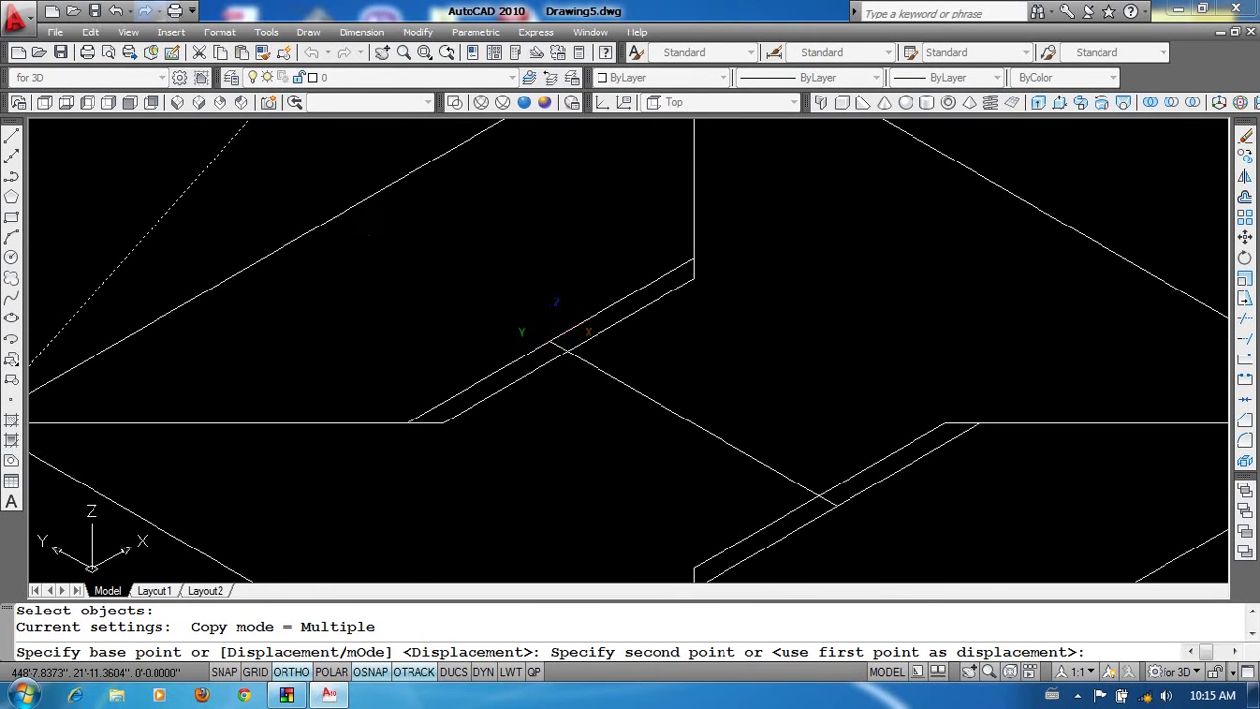
pyautogui.click(551, 343)
pyautogui.click(562, 352)
pyautogui.scroll(-5, 556, 355)
pyautogui.press('Return')
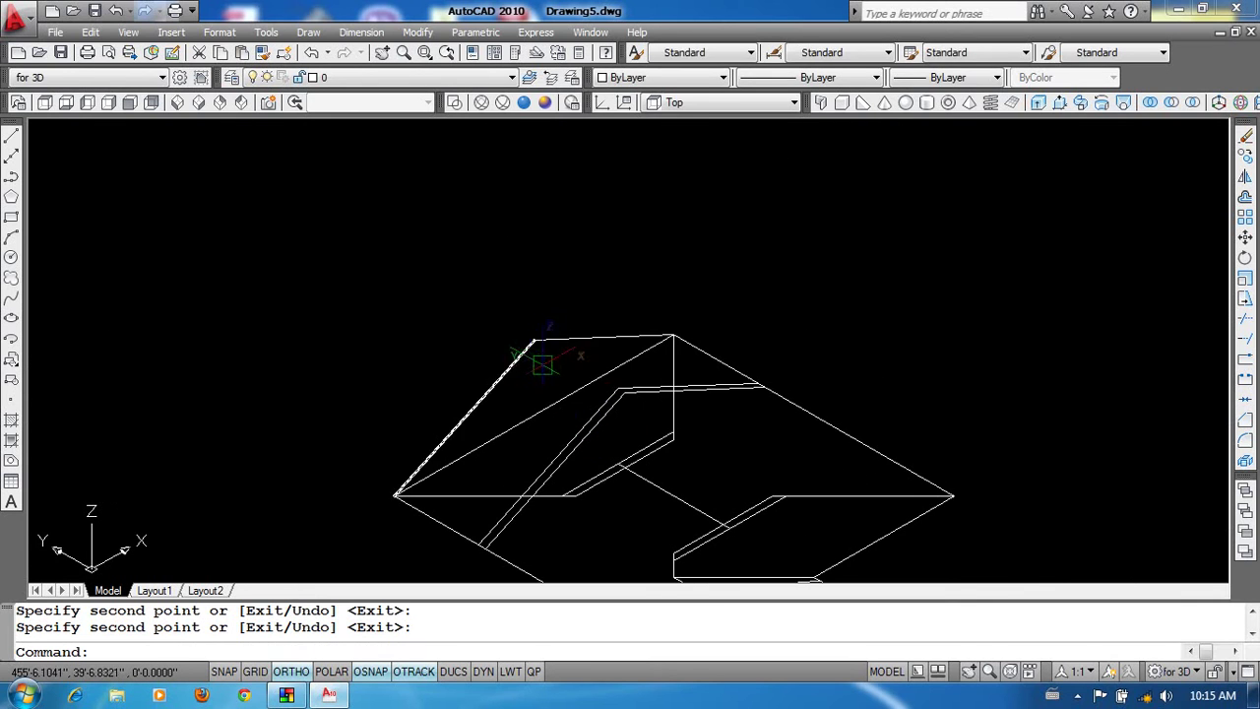
# Erase the source rafter pair standing on the main block's far eave.
pyautogui.click(543, 363)
pyautogui.click(495, 281)
pyautogui.write('e')
pyautogui.press('Return')
# In the top view, trim the ends of the main block's upper rafter pairs that extend outside the hip lines.
pyautogui.hotkey('alt', 'v')
pyautogui.press('d')
pyautogui.press('t')
pyautogui.scroll(5, 701, 383)
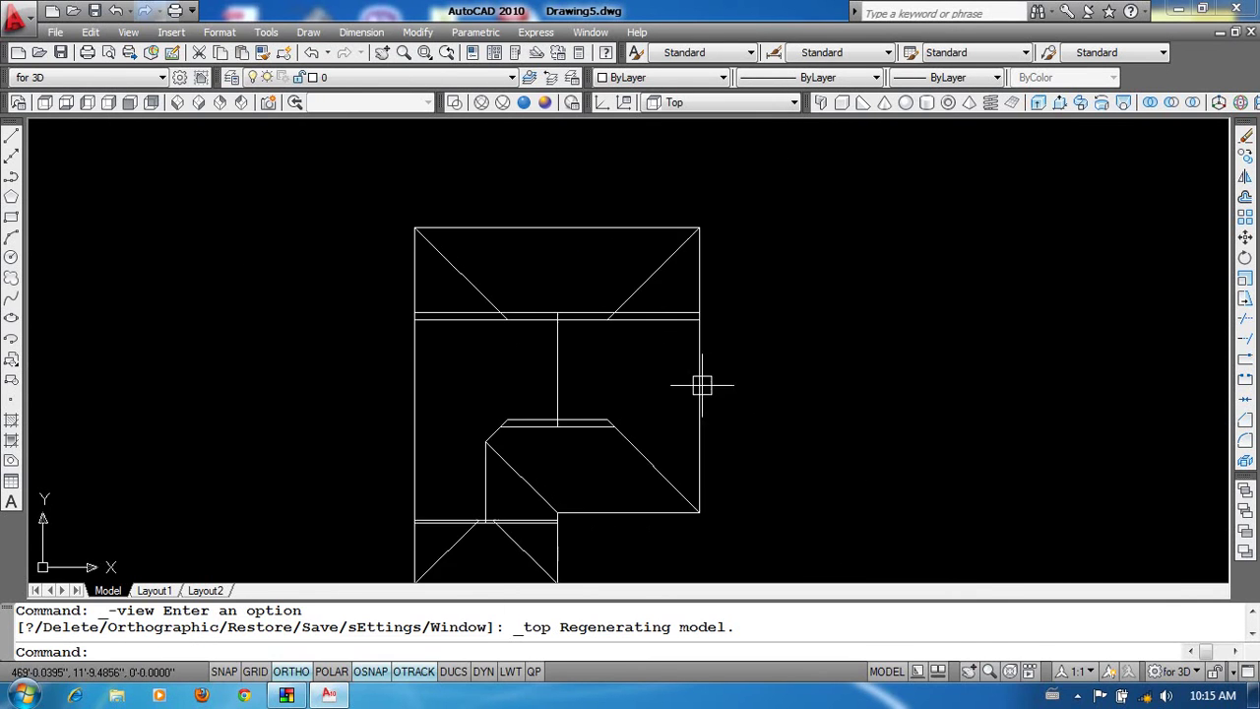
pyautogui.write('tr')
pyautogui.press('Return')
pyautogui.click(645, 284)
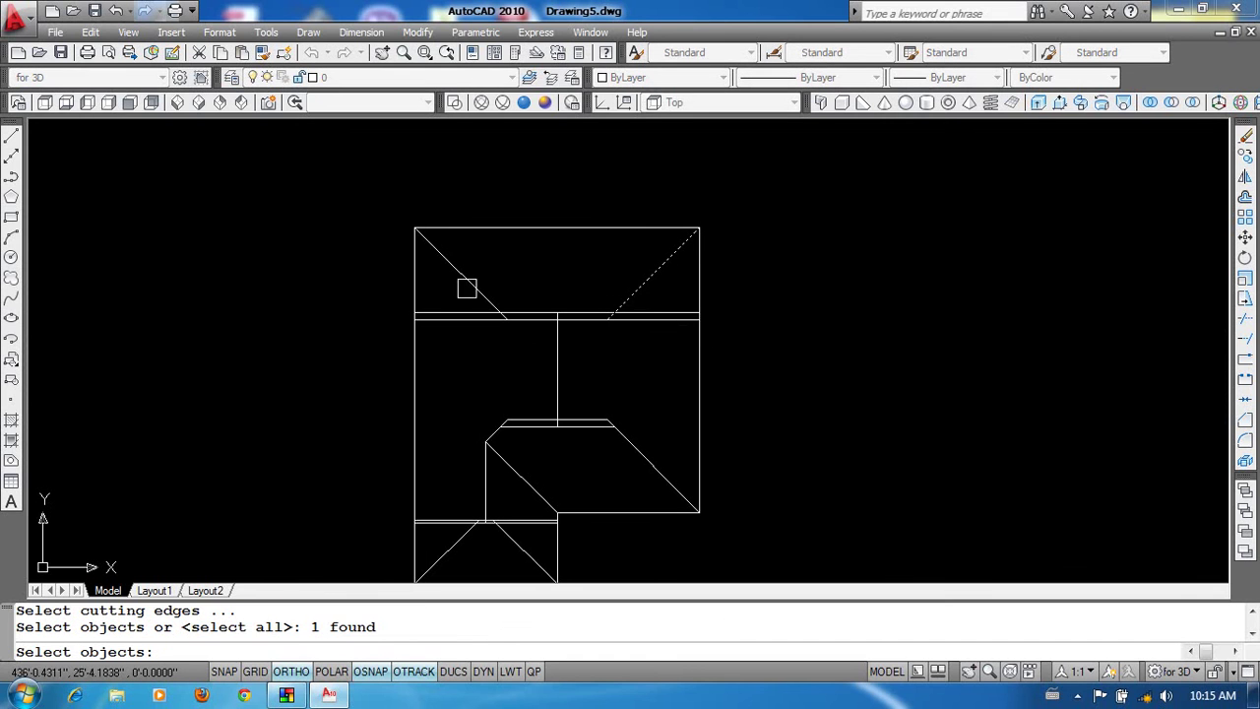
pyautogui.press('Return')
pyautogui.click(476, 359)
pyautogui.click(452, 305)
pyautogui.scroll(2, 581, 342)
pyautogui.click(660, 301)
pyautogui.moveTo(643, 359); pyautogui.dragTo(705, 152, button='middle')
# Trim the ends of the wing's rafter pairs that extend outside the wing's two hip lines.
pyautogui.press('Return')
pyautogui.press('Return')
pyautogui.click(553, 458)
pyautogui.click(454, 448)
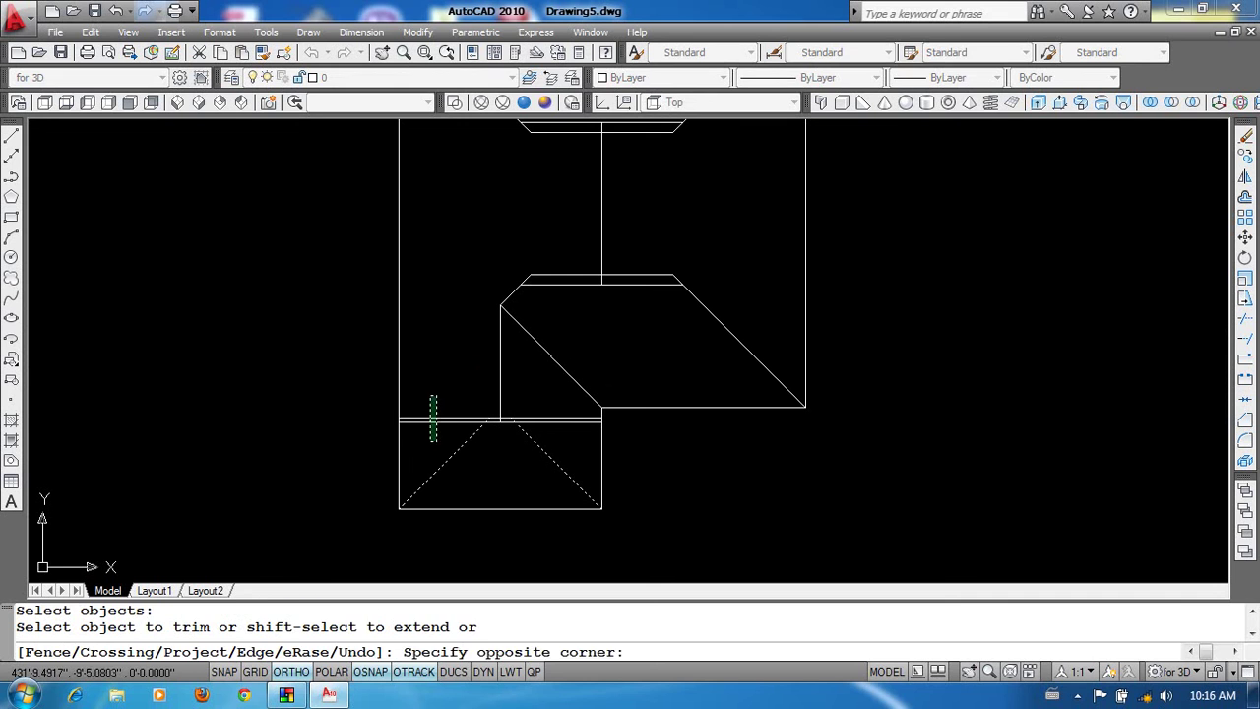
pyautogui.click(436, 441)
pyautogui.click(556, 420)
pyautogui.press('Return')
# Return to the southwest isometric view and erase the two flat gable lines at the main block's upper end.
pyautogui.click(128, 31)
pyautogui.moveTo(394, 357)
pyautogui.click(546, 549)
pyautogui.scroll(7, 789, 377)
pyautogui.click(734, 370)
pyautogui.click(667, 402)
pyautogui.write('e')
pyautogui.press('Return')
# Stretch the inner ends of the main block's two upper hip lines up to the ends of the trimmed rafters.
pyautogui.click(815, 318)
pyautogui.click(693, 367)
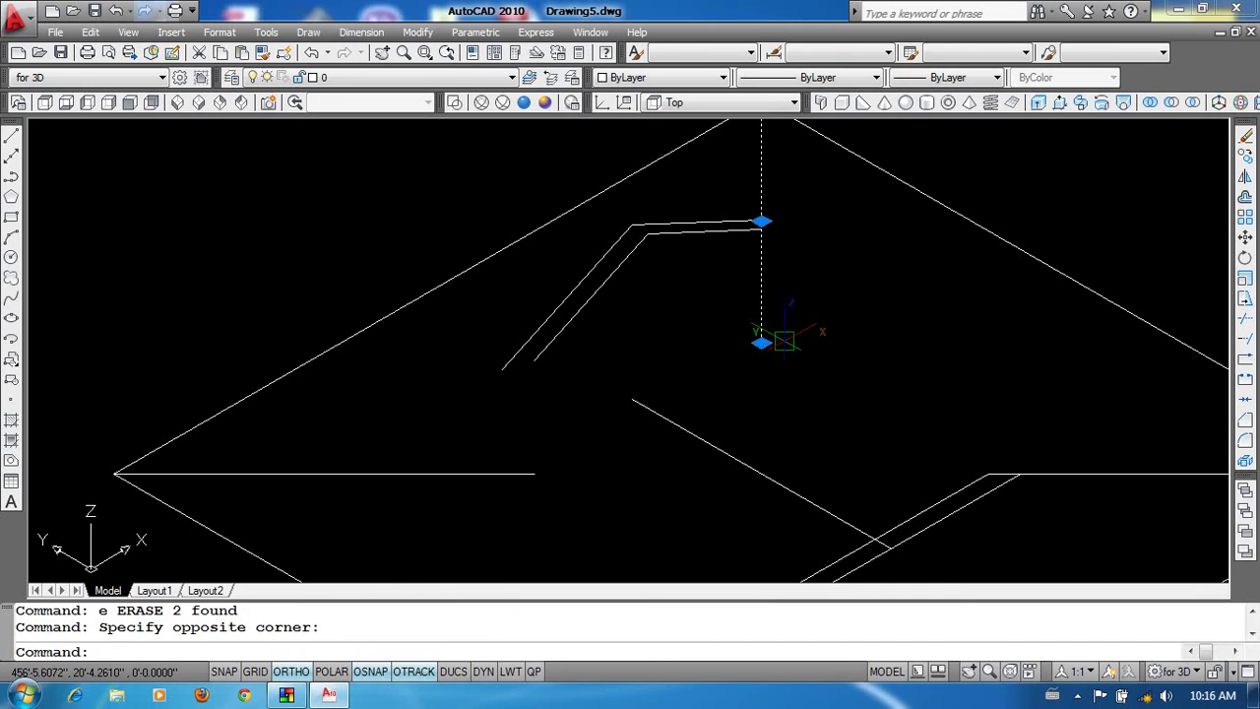
pyautogui.click(759, 340)
pyautogui.scroll(3, 766, 251)
pyautogui.click(754, 196)
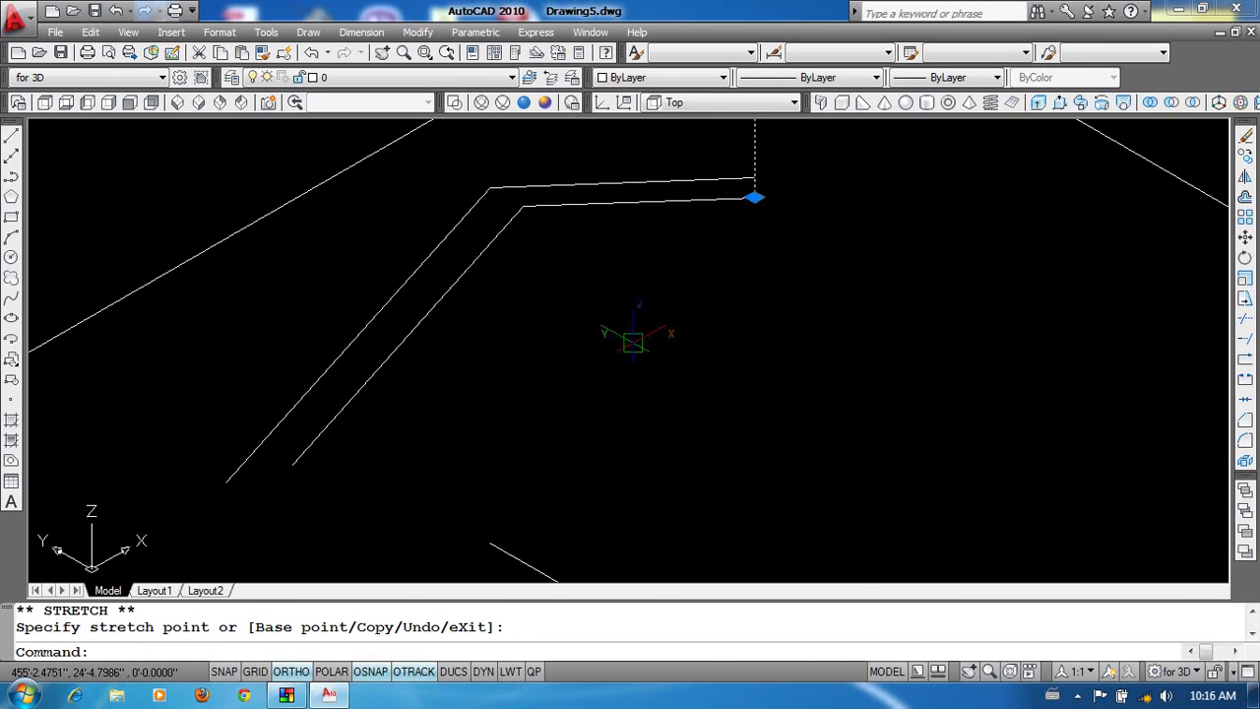
pyautogui.moveTo(636, 338); pyautogui.dragTo(808, 190, button='middle')
pyautogui.click(438, 541)
pyautogui.click(458, 526)
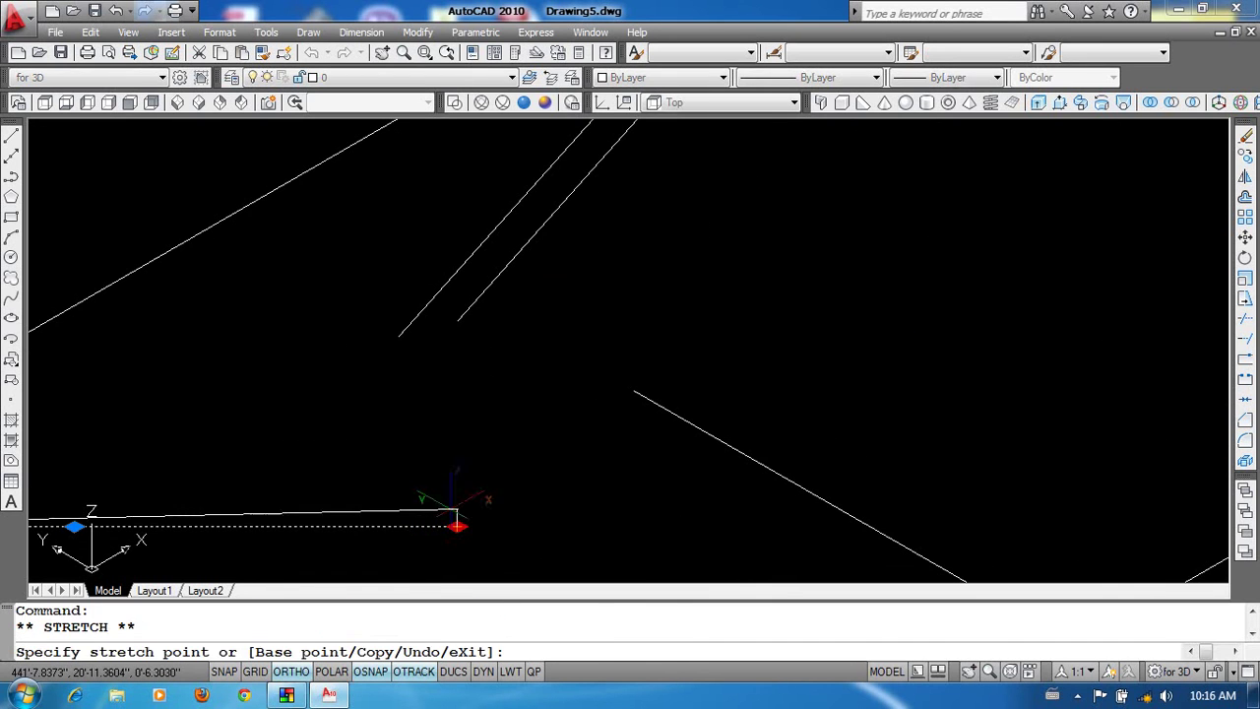
pyautogui.click(457, 322)
pyautogui.press('Escape')
# Erase the flat gable lines and hip lines at the main block's lower end.
pyautogui.scroll(-3, 689, 366)
pyautogui.scroll(2, 787, 393)
pyautogui.click(805, 378)
pyautogui.click(754, 295)
pyautogui.scroll(3, 682, 402)
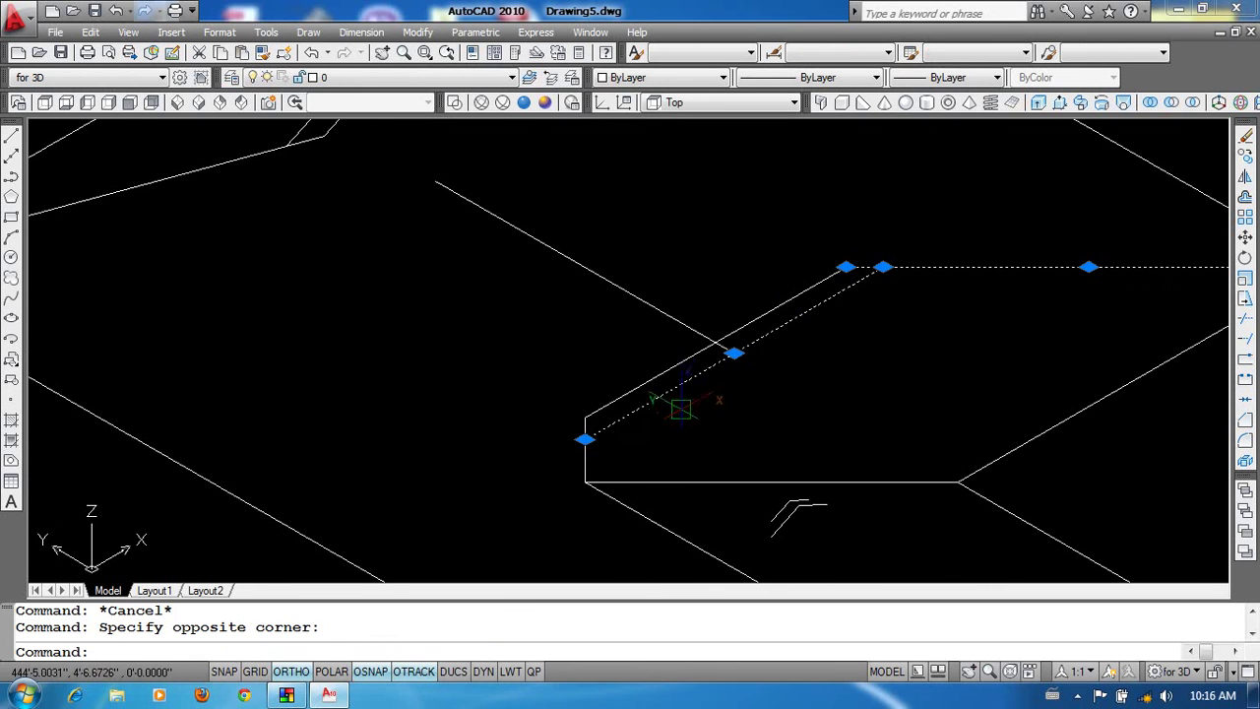
pyautogui.click(545, 430)
pyautogui.write('e')
pyautogui.press('Return')
# Erase the two flat gable lines at the end of the wing.
pyautogui.scroll(-3, 591, 394)
pyautogui.scroll(4, 512, 345)
pyautogui.click(470, 334)
pyautogui.click(798, 443)
pyautogui.write('e')
pyautogui.press('Return')
# Stretch the inner ends of the wing's two hip lines up to the ends of its raised gable rafters.
pyautogui.click(835, 305)
pyautogui.click(795, 411)
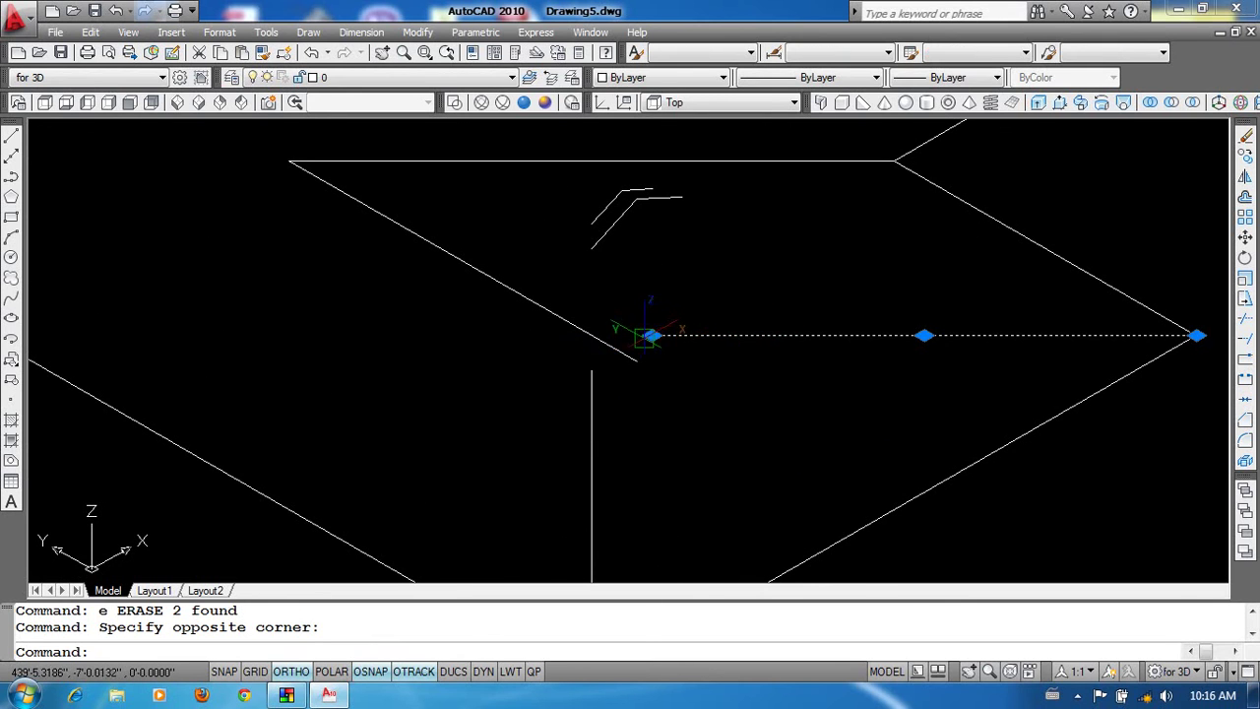
pyautogui.click(650, 335)
pyautogui.scroll(2, 655, 192)
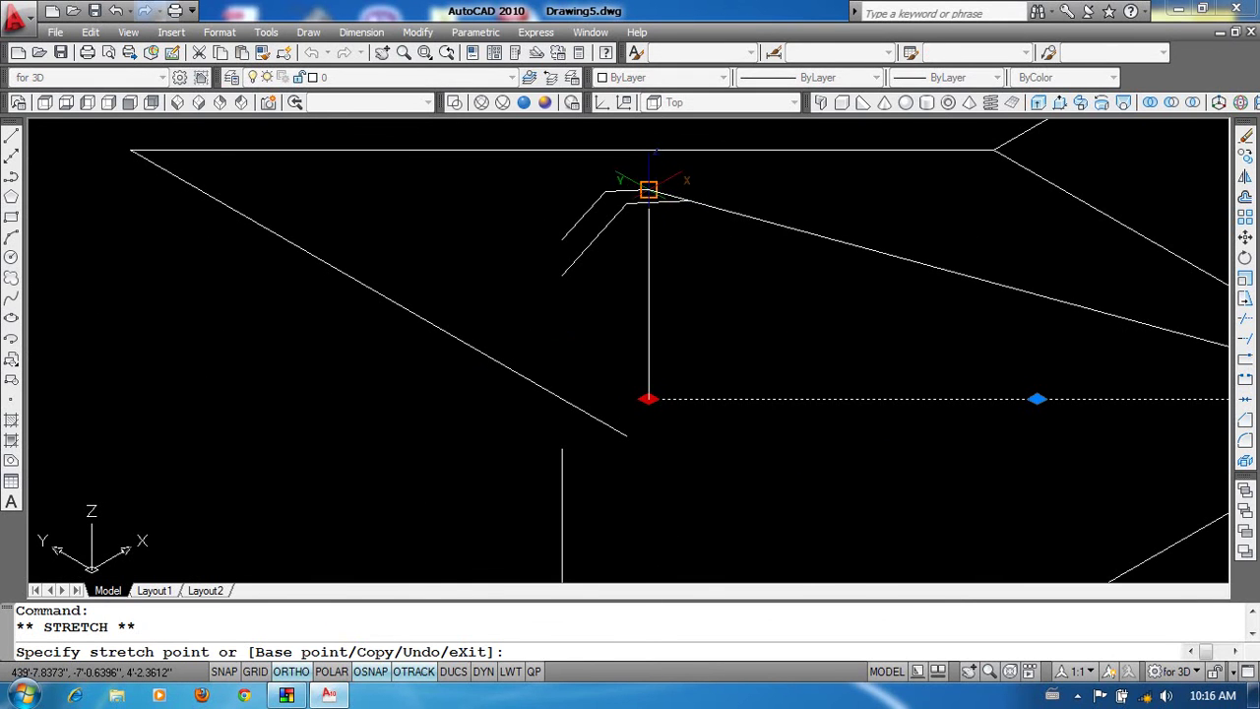
pyautogui.click(648, 189)
pyautogui.moveTo(591, 429); pyautogui.dragTo(652, 351, button='middle')
pyautogui.click(652, 351)
pyautogui.click(576, 398)
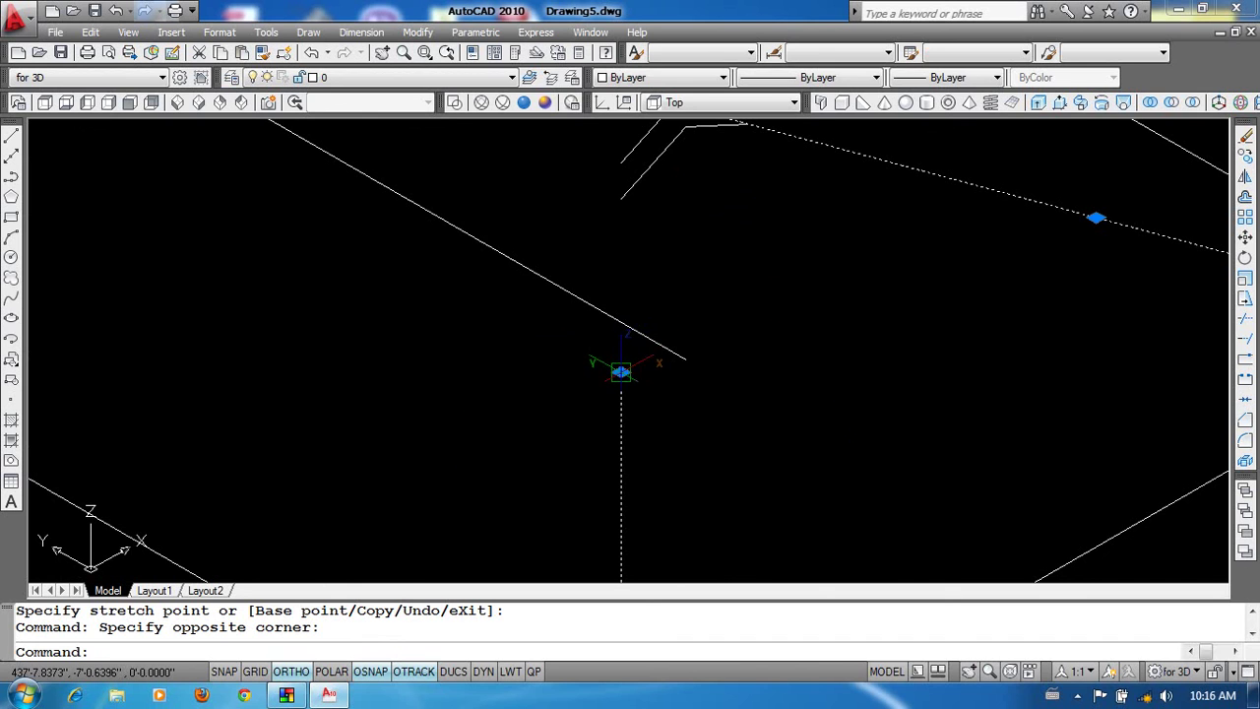
pyautogui.click(620, 371)
pyautogui.moveTo(622, 172); pyautogui.dragTo(647, 315, button='middle')
pyautogui.press('Escape')
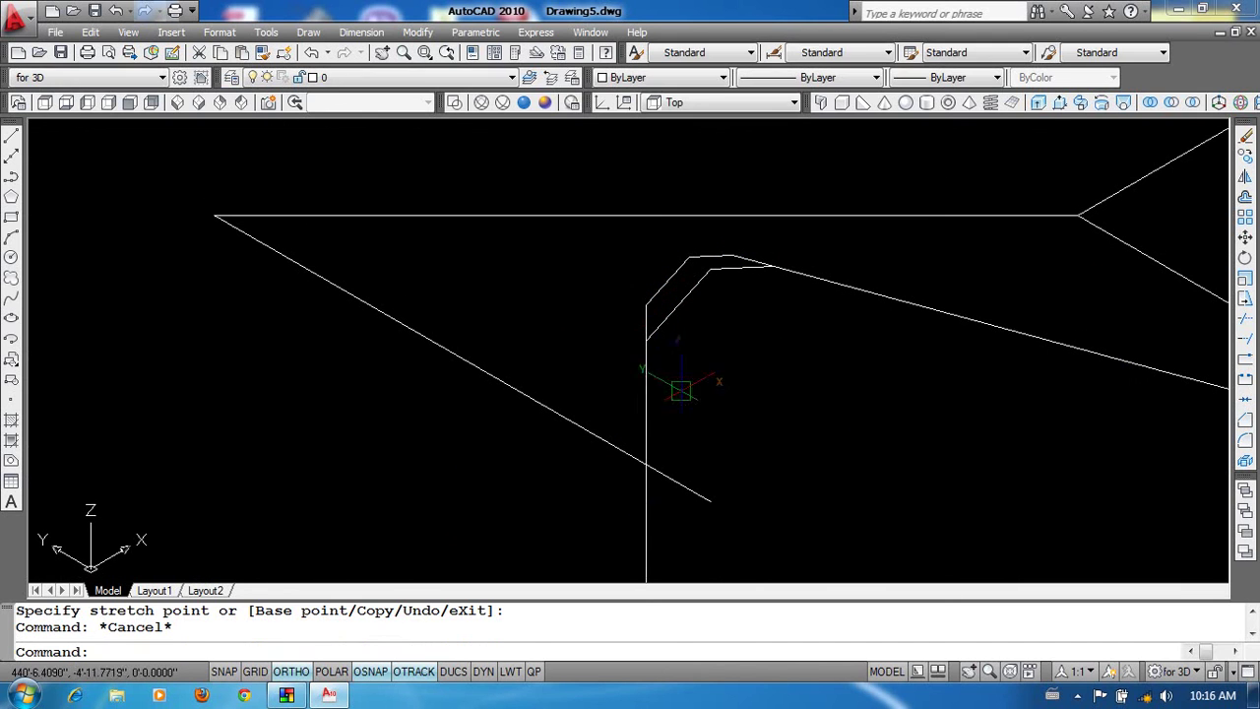
# Move the wing's ridge line from its outer end up to the peak of the wing's raised gable.
pyautogui.write('m')
pyautogui.press('Return')
pyautogui.click(718, 431)
pyautogui.click(703, 531)
pyautogui.click(719, 431)
pyautogui.click(703, 531)
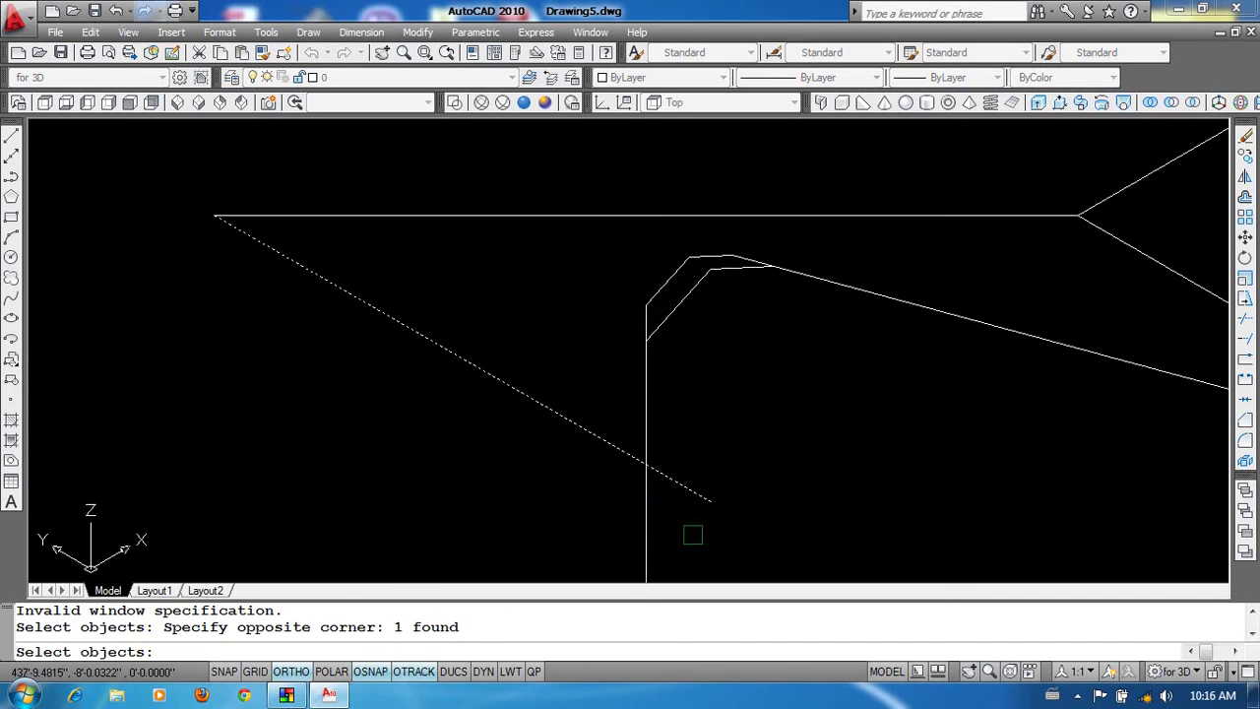
pyautogui.press('Return')
pyautogui.click(710, 501)
pyautogui.click(691, 251)
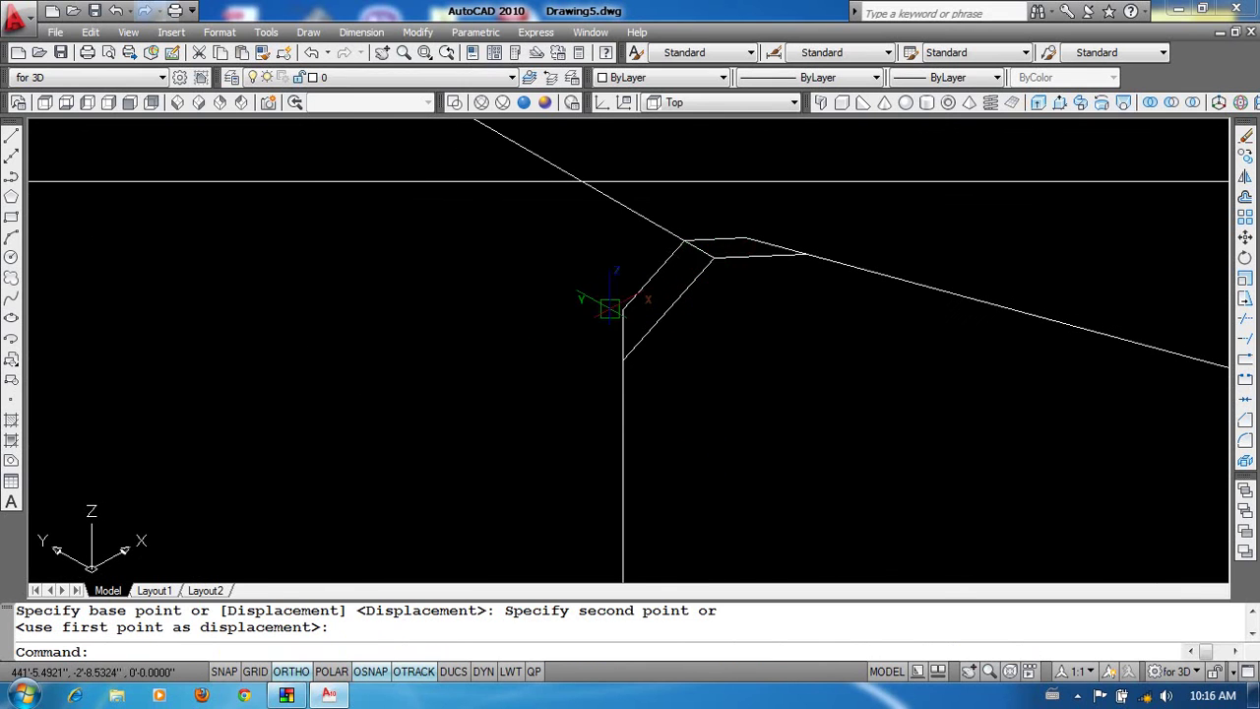
# Stretch the inner end of the valley line up to the inner end of the wing's raised ridge.
pyautogui.moveTo(590, 295); pyautogui.dragTo(715, 546, button='middle')
pyautogui.click(464, 478)
pyautogui.click(459, 467)
pyautogui.click(404, 468)
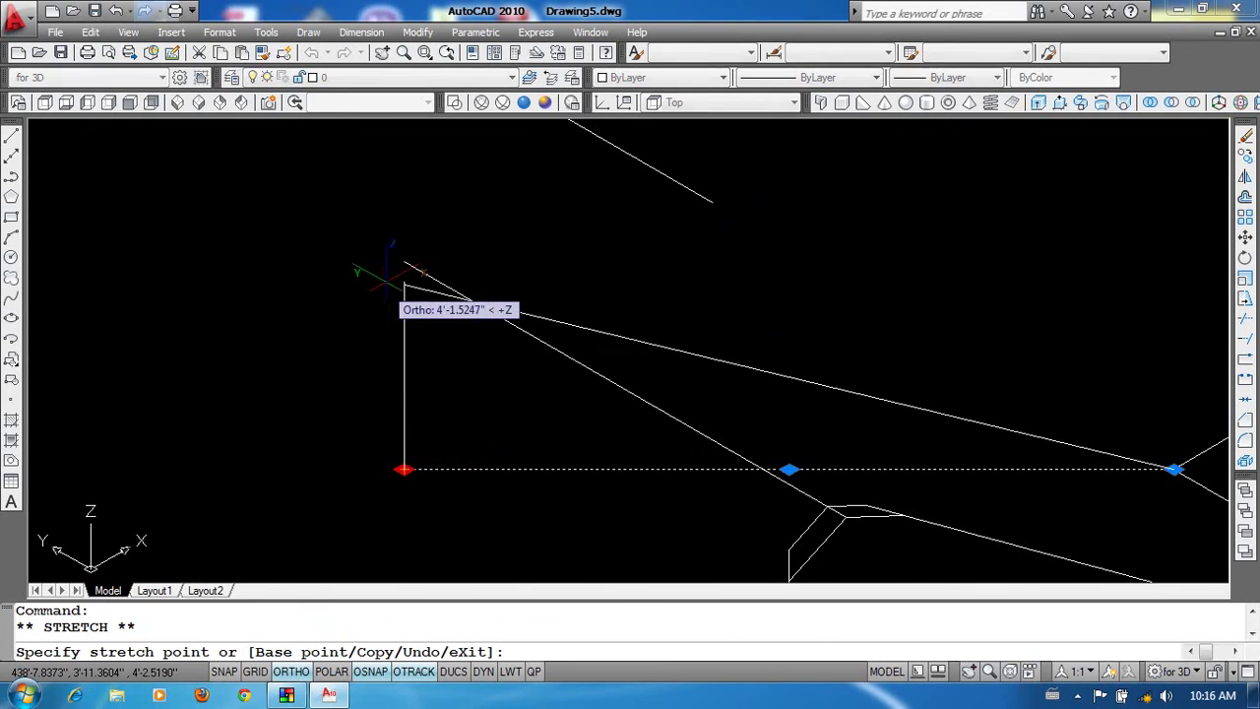
pyautogui.click(404, 262)
pyautogui.press('Escape')
# Move the main block's ridge line from its upper end up to the peak of the raised gable.
pyautogui.keyDown('shift'); pyautogui.moveTo(404, 261); pyautogui.dragTo(716, 377, button='middle'); pyautogui.keyUp('shift')
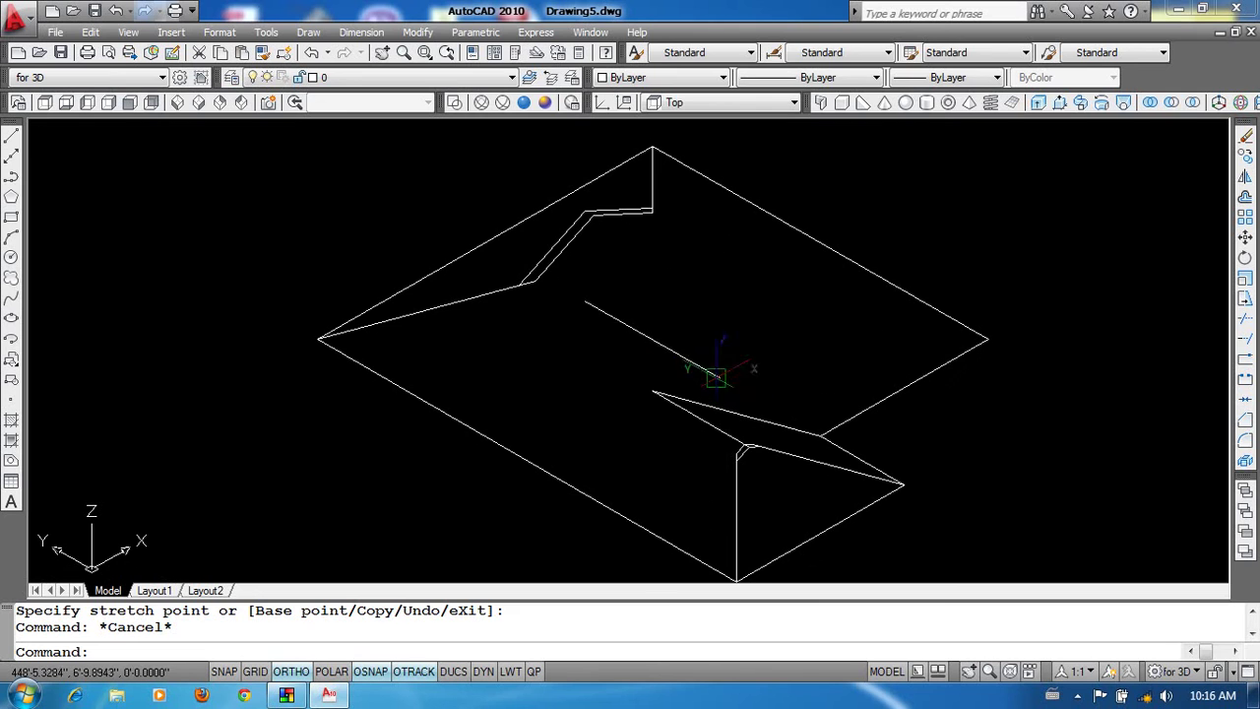
pyautogui.click(714, 372)
pyautogui.write('m')
pyautogui.press('Return')
pyautogui.click(585, 302)
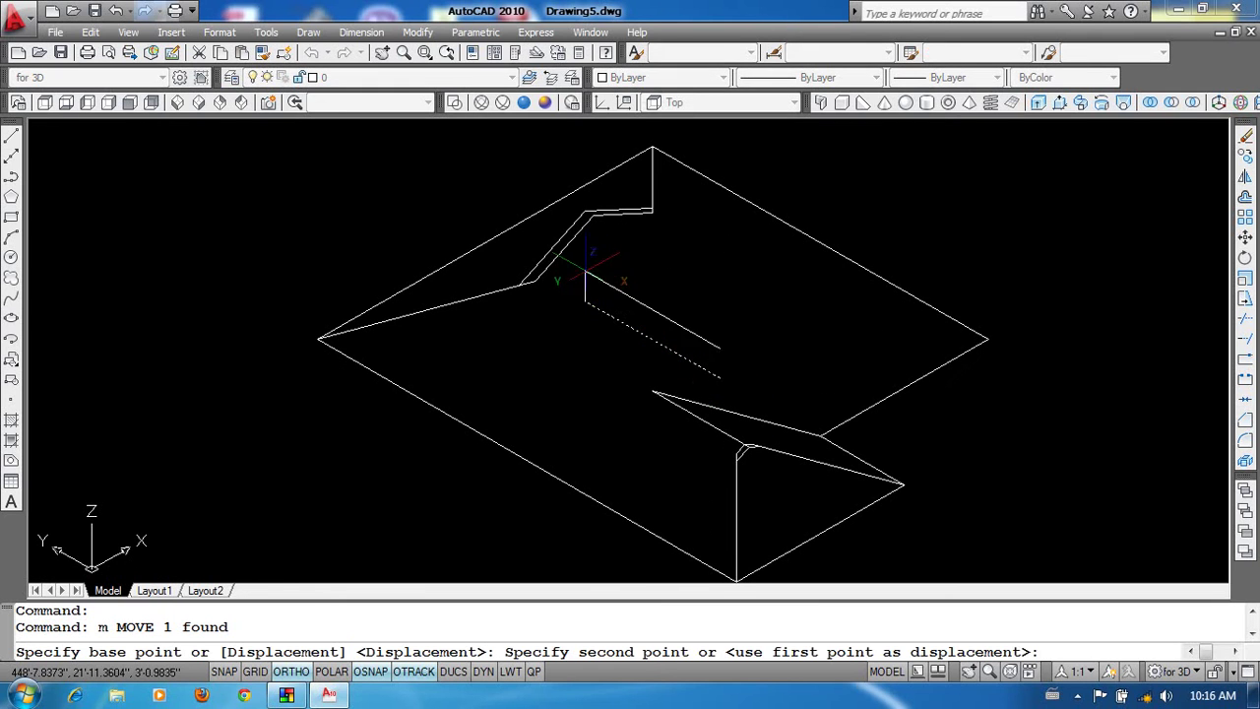
pyautogui.scroll(3, 588, 223)
pyautogui.click(579, 221)
pyautogui.scroll(-4, 689, 374)
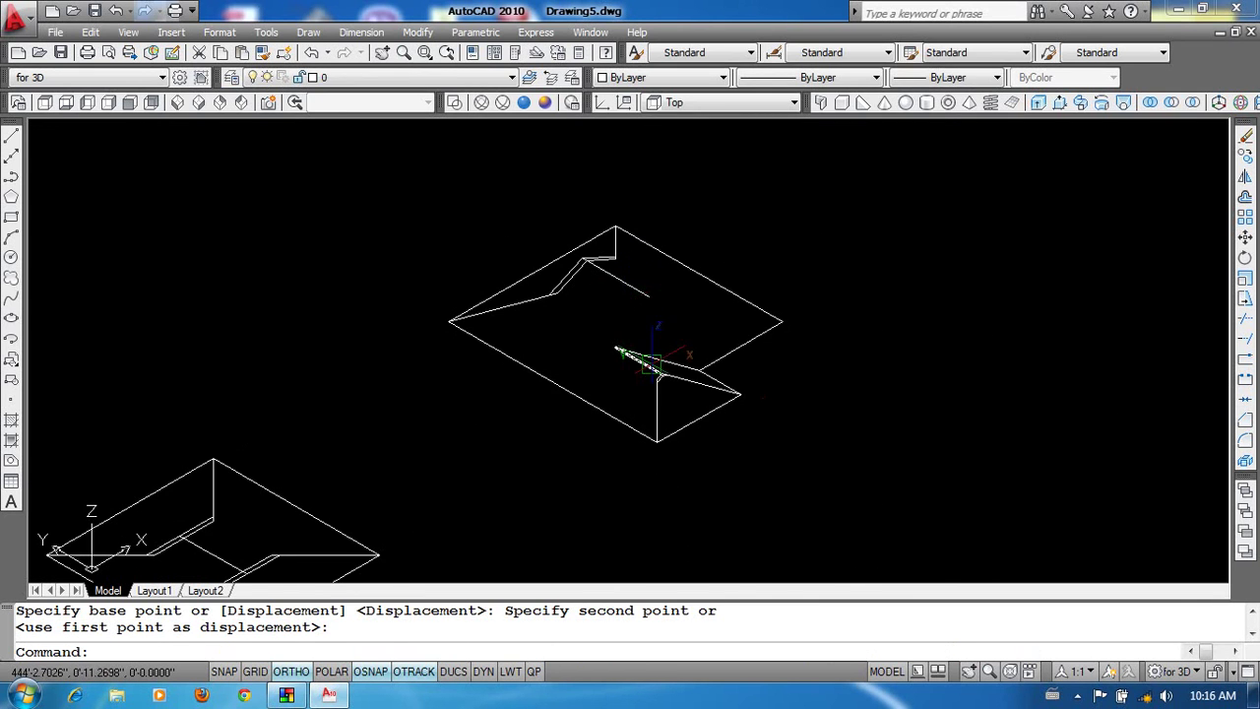
# Mirror the main block's upper hip and gable lines about the midpoint of its long eave, keeping the originals.
pyautogui.write('mi')
pyautogui.press('Return')
pyautogui.scroll(3, 627, 243)
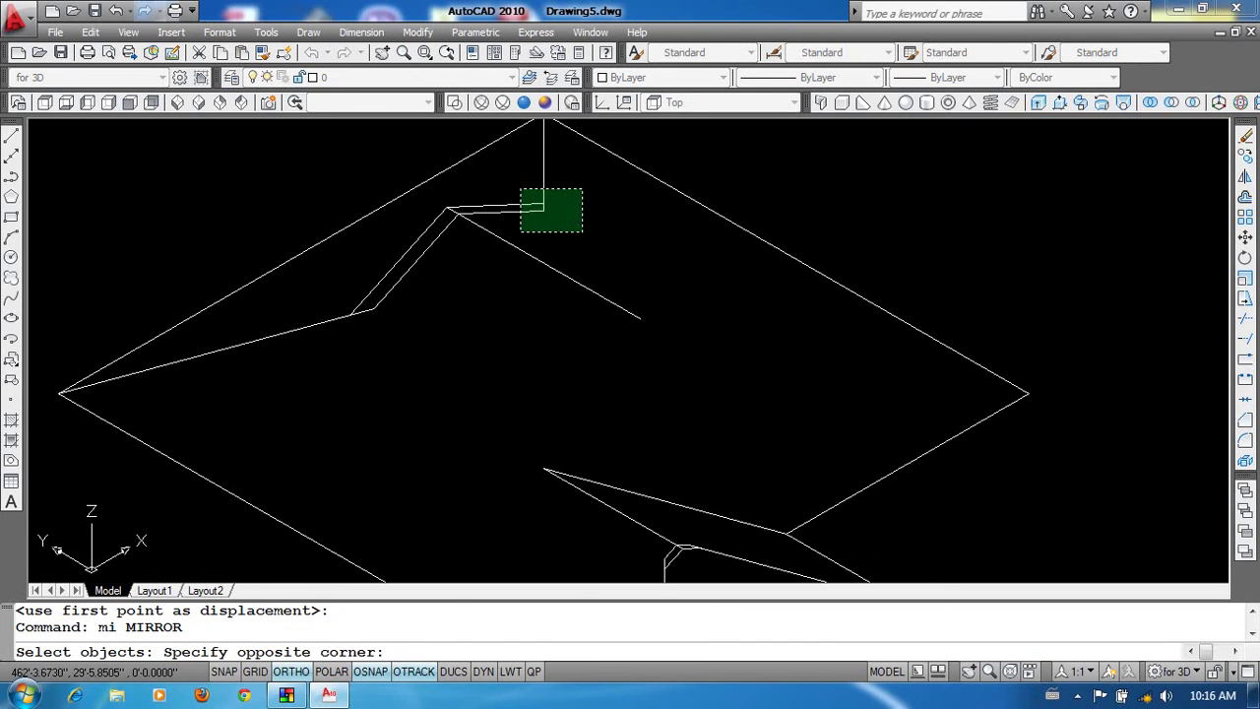
pyautogui.click(519, 233)
pyautogui.click(401, 317)
pyautogui.click(339, 287)
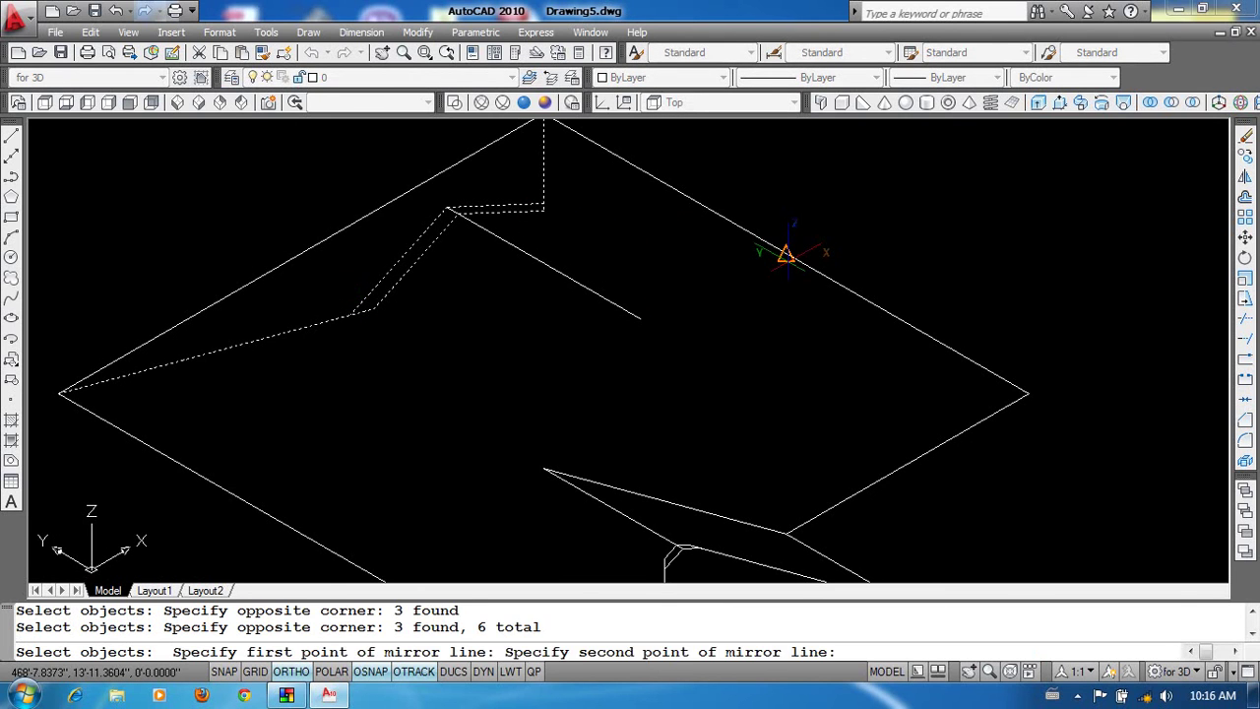
pyautogui.click(784, 254)
pyautogui.press('Return')
# Trim off the part of the mirrored hip line that runs below the inner end of the wing's ridge.
pyautogui.scroll(-1, 807, 271)
pyautogui.write('tr')
pyautogui.press('Return')
pyautogui.click(660, 358)
pyautogui.press('Return')
pyautogui.click(610, 452)
pyautogui.press('Return')
pyautogui.scroll(-2, 702, 479)
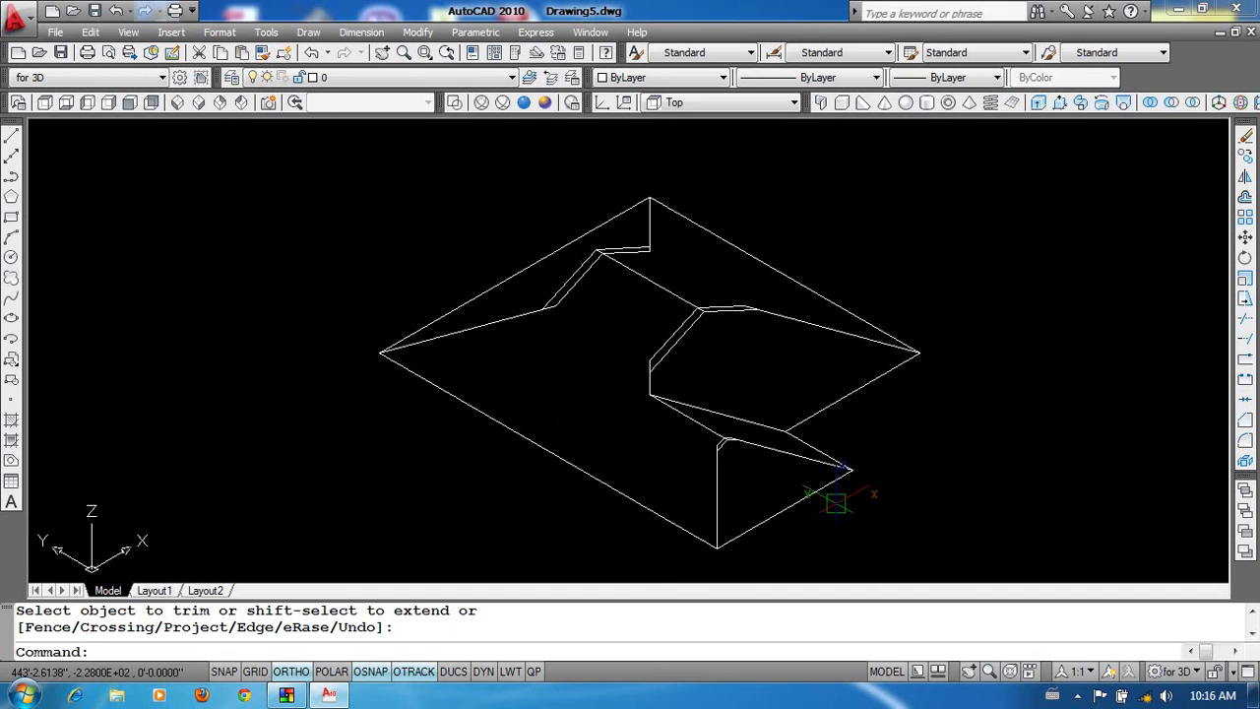
# Set the visual style to Realistic.
pyautogui.moveTo(833, 504); pyautogui.dragTo(792, 489, button='middle')
pyautogui.keyDown('shift'); pyautogui.moveTo(719, 331); pyautogui.dragTo(607, 274, button='middle'); pyautogui.keyUp('shift')
pyautogui.click(525, 104)
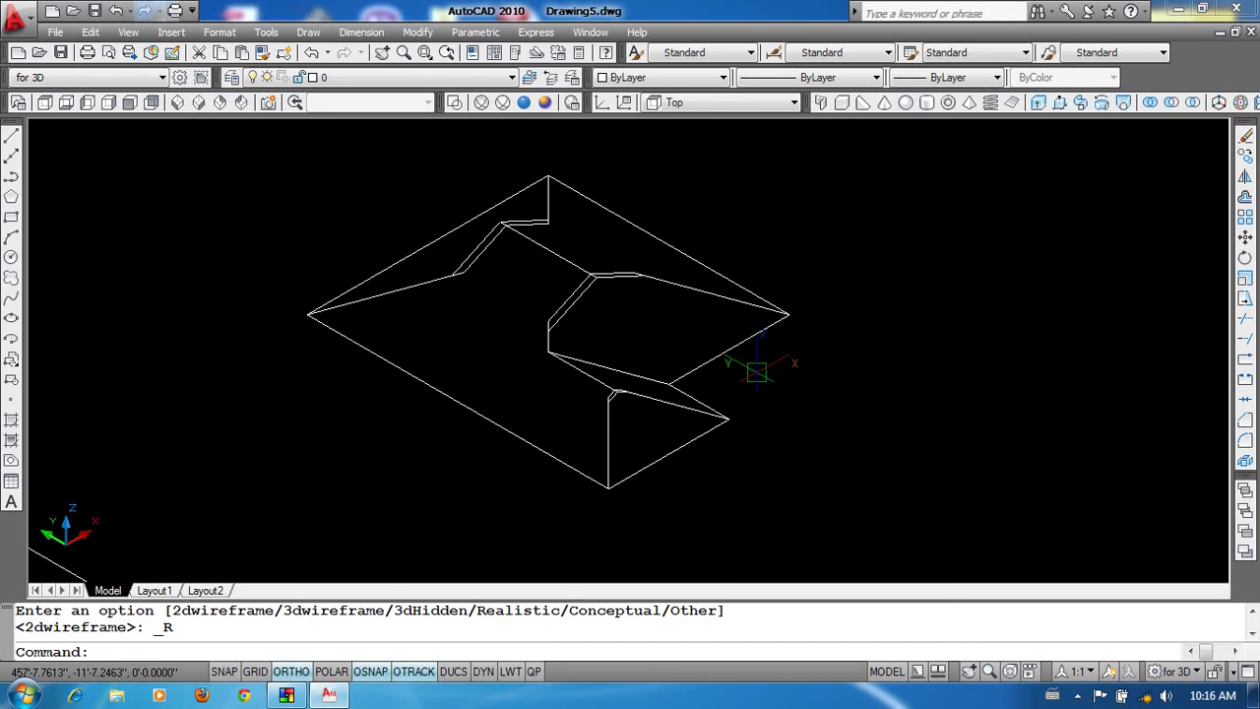
# Create a four-point 3D face on the main block's rear slope, from the long eave up to the inner hip ends.
pyautogui.moveTo(784, 351); pyautogui.dragTo(762, 364, button='middle')
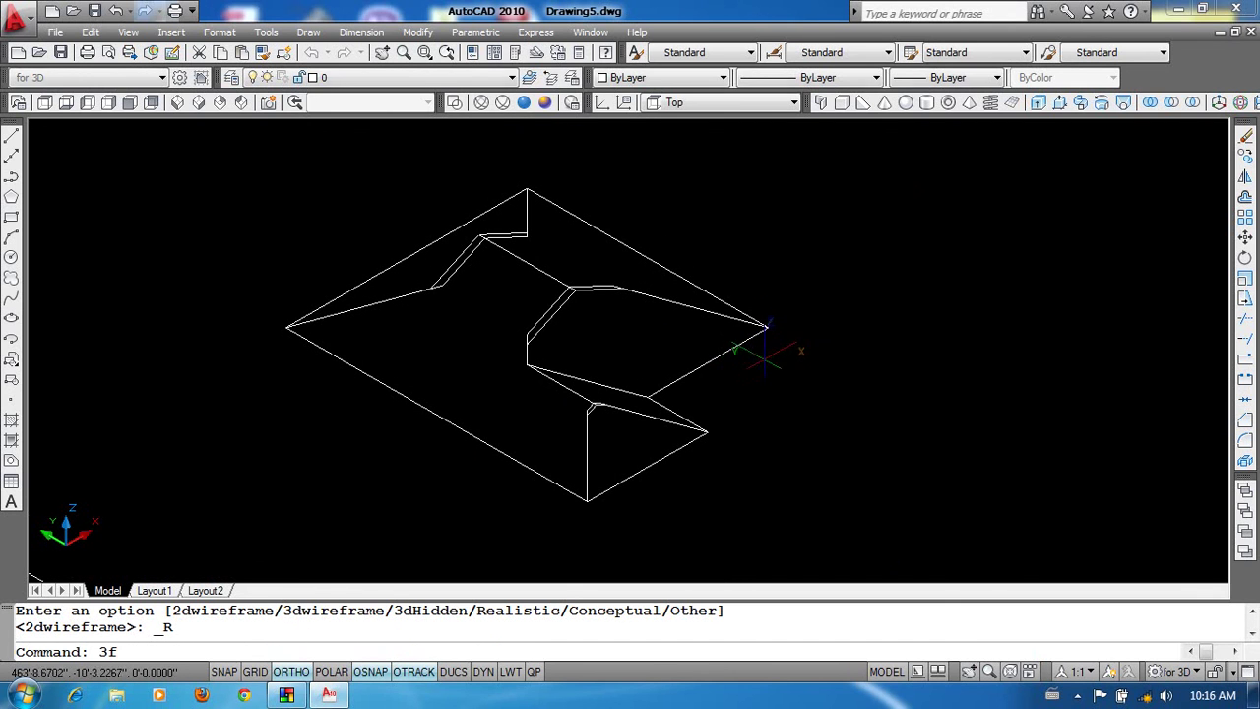
pyautogui.press('Return')
pyautogui.click(768, 327)
pyautogui.scroll(1, 768, 326)
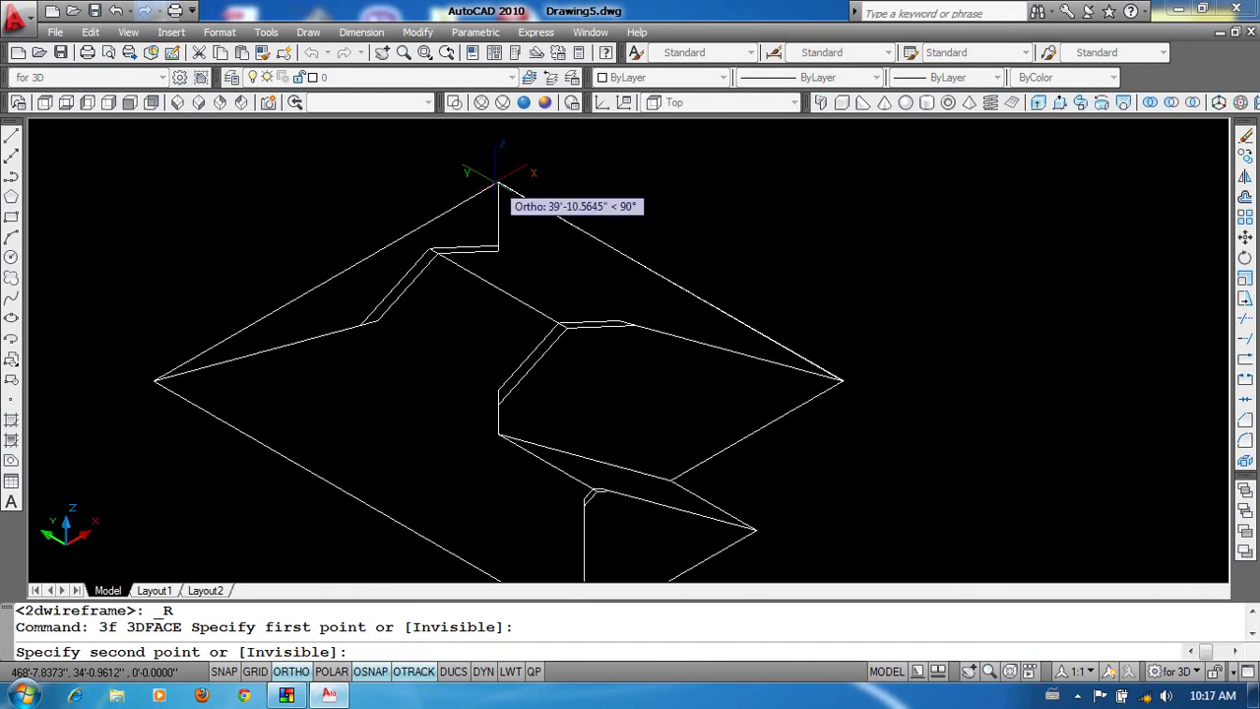
pyautogui.click(498, 180)
pyautogui.scroll(2, 500, 242)
pyautogui.click(489, 280)
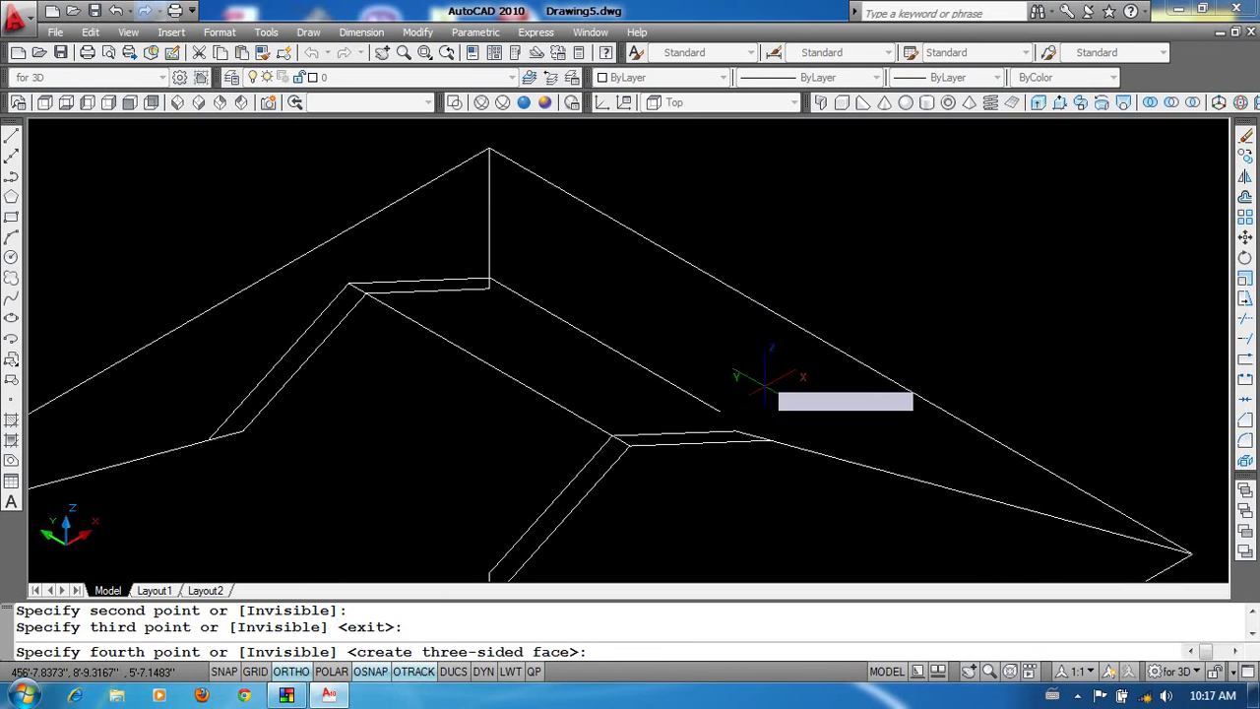
pyautogui.click(767, 440)
pyautogui.press('Return')
# Add a second four-point 3D face on the rear slope, between the inner hip ends and the main ridge.
pyautogui.press('Return')
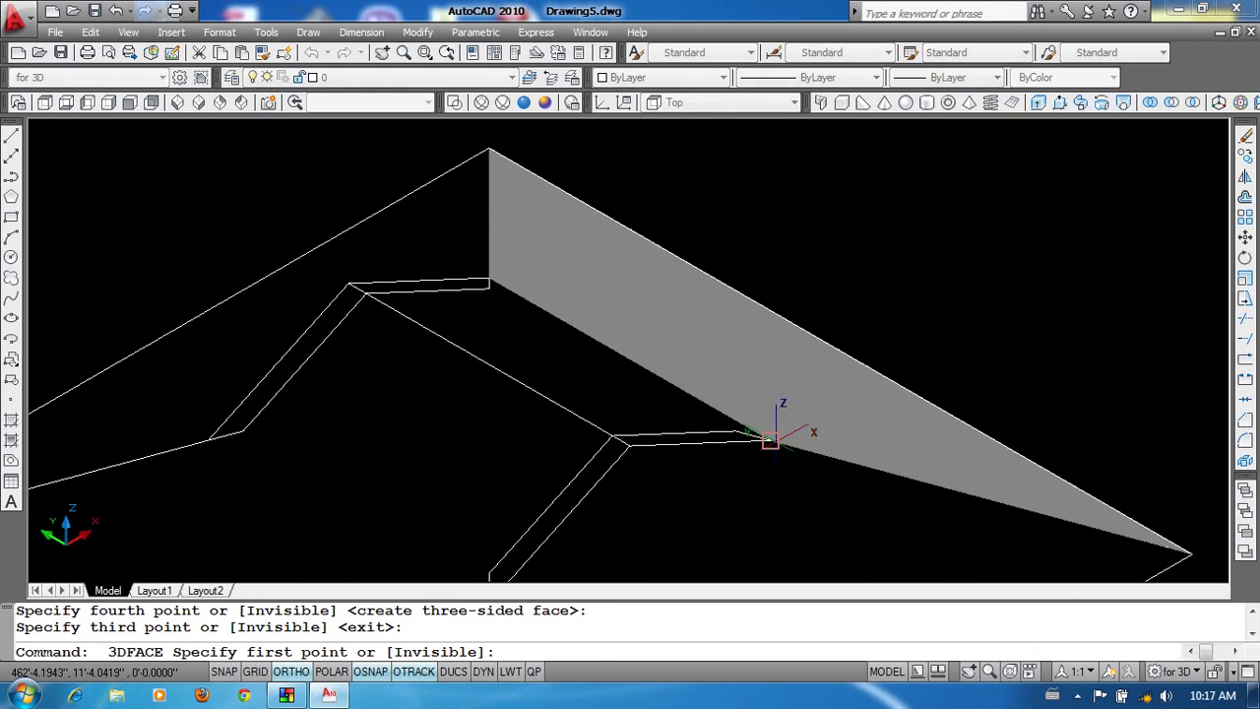
pyautogui.click(764, 438)
pyautogui.scroll(2, 609, 435)
pyautogui.click(635, 444)
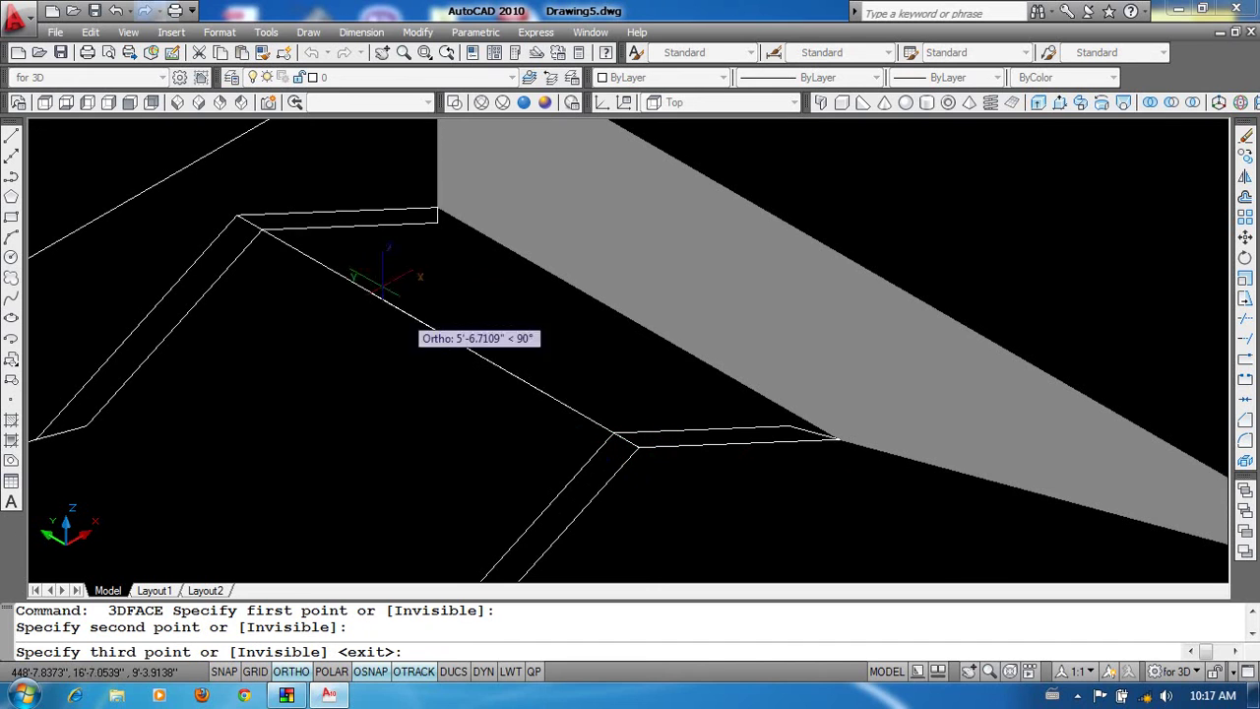
pyautogui.click(234, 215)
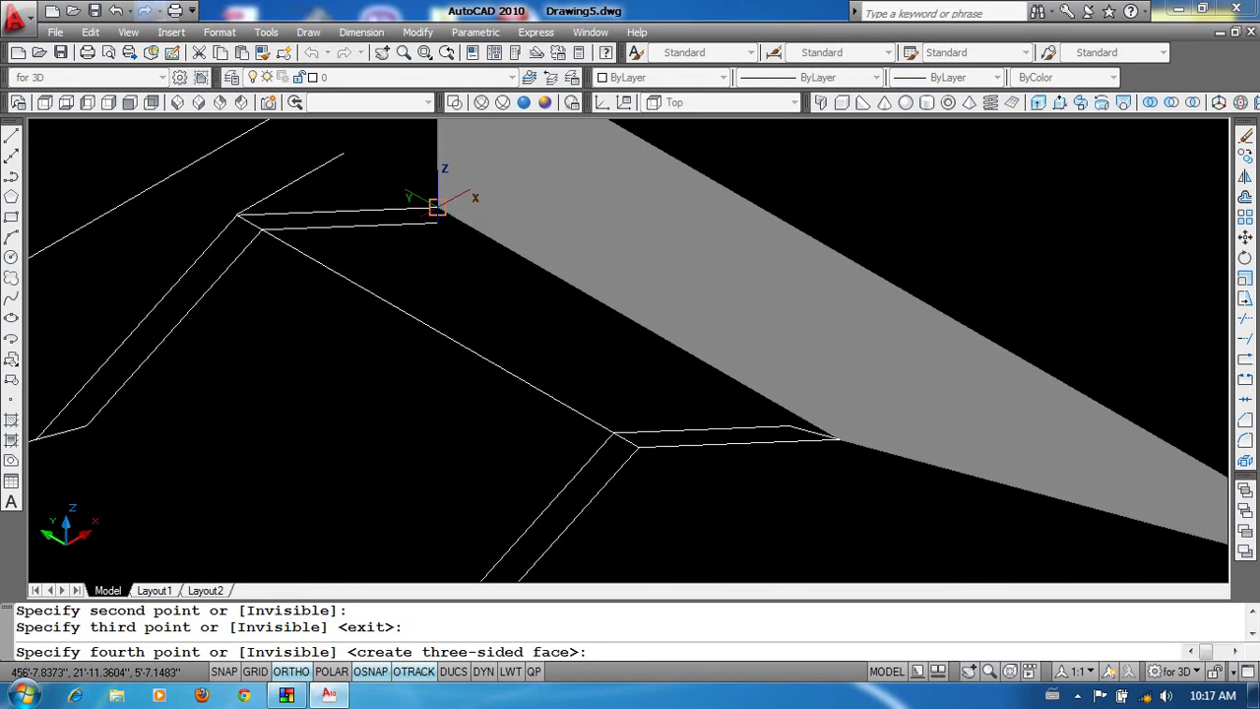
pyautogui.click(437, 206)
pyautogui.press('Return')
# Mirror the two rear slope faces to the opposite side of the main ridge, keeping the originals.
pyautogui.scroll(-3, 772, 347)
pyautogui.scroll(-3, 743, 367)
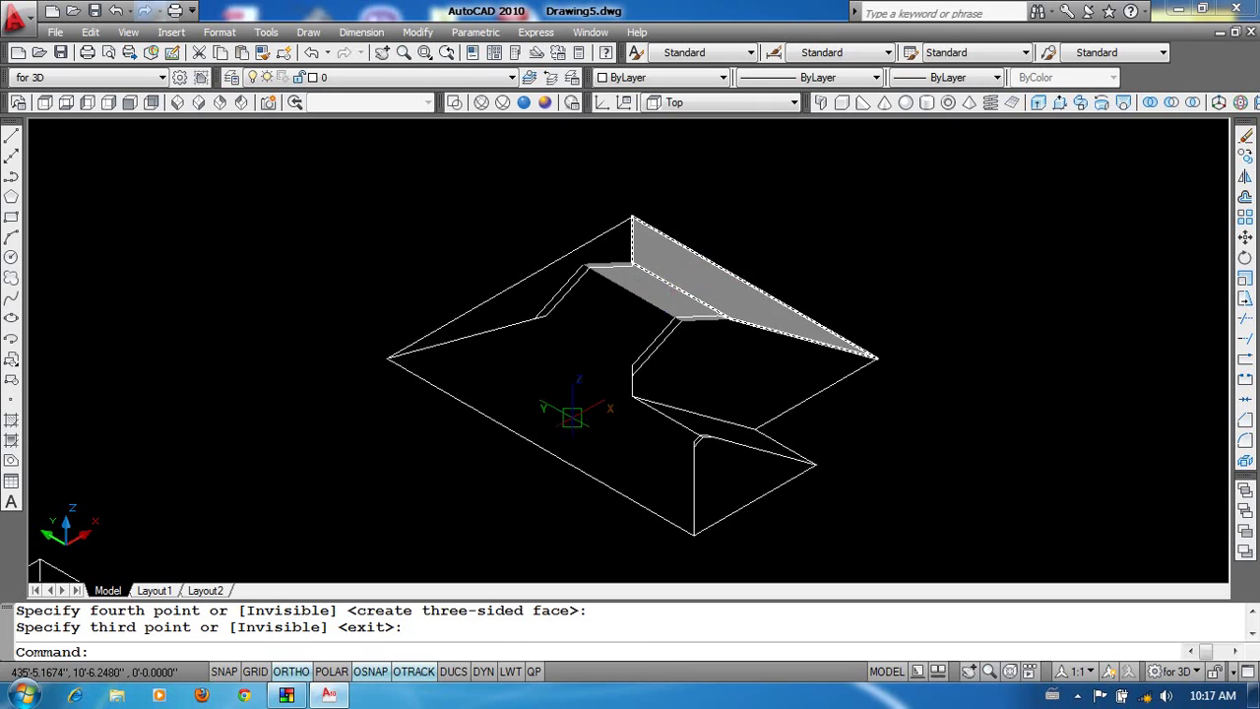
pyautogui.write('m')
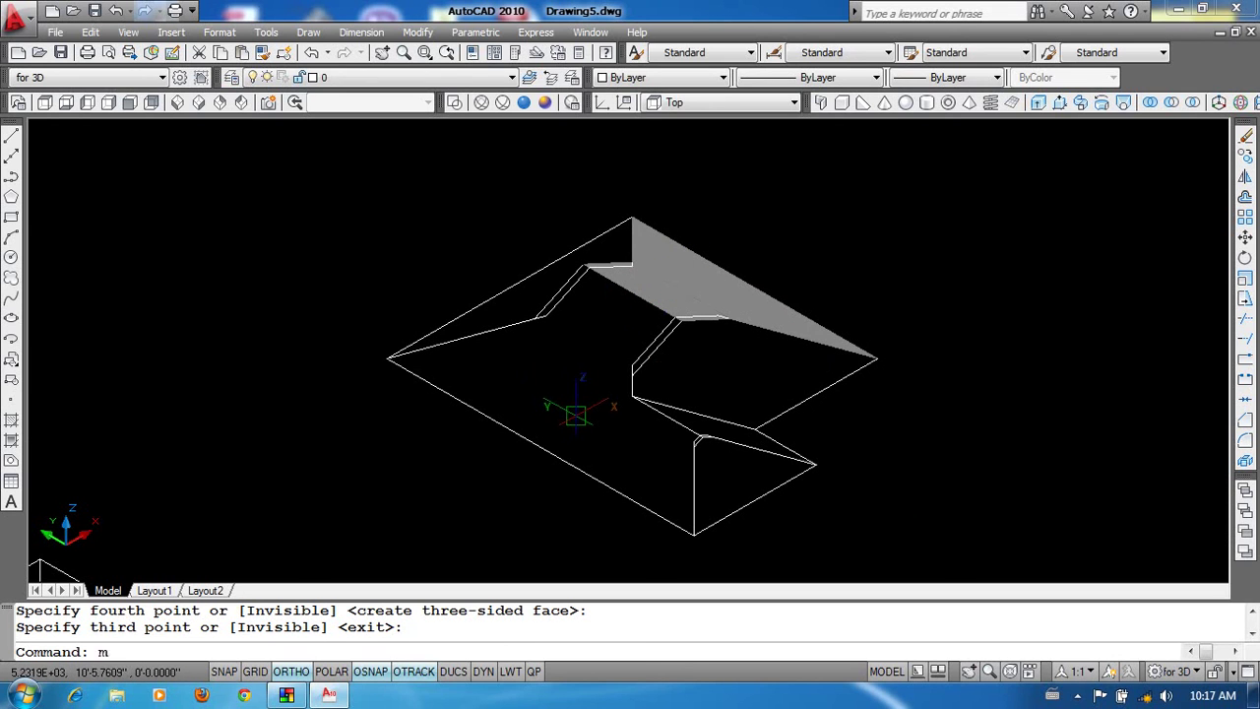
pyautogui.write('i')
pyautogui.press('Return')
pyautogui.click(709, 294)
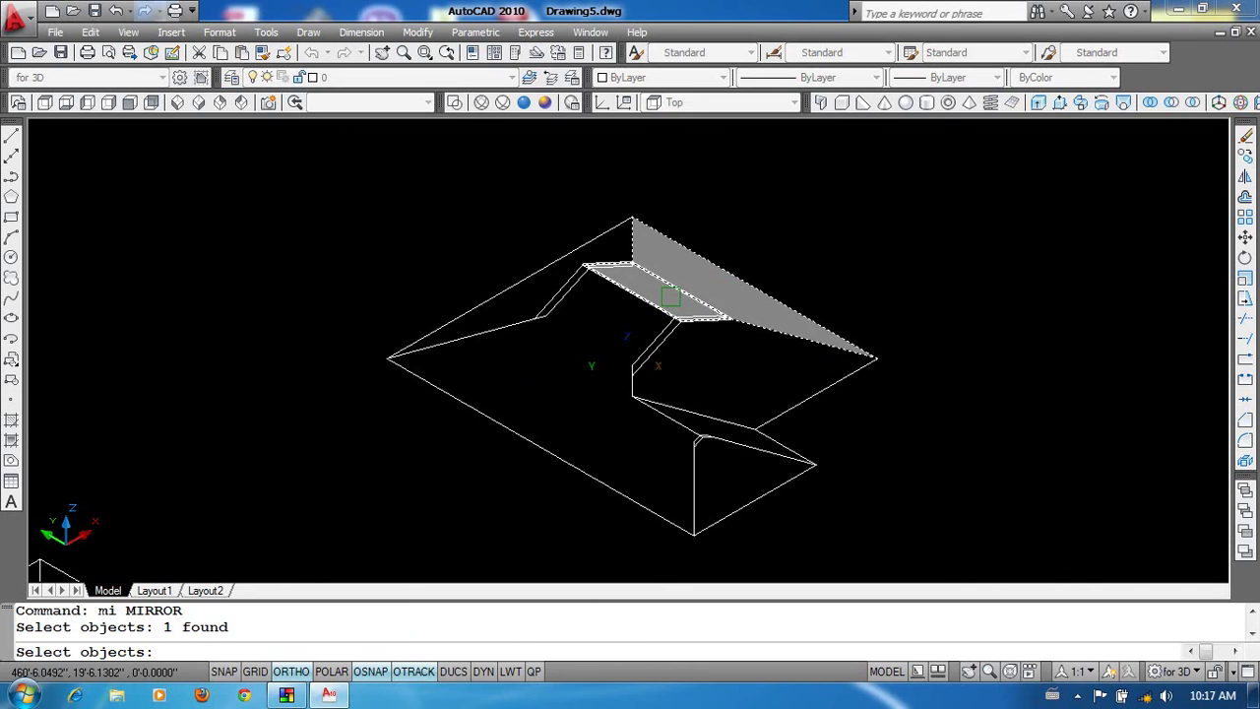
pyautogui.click(495, 331)
pyautogui.press('Return')
# Create a four-point 3D face on the wing's outer slope between the eave, the hip and the inner ridge end.
pyautogui.scroll(3, 599, 390)
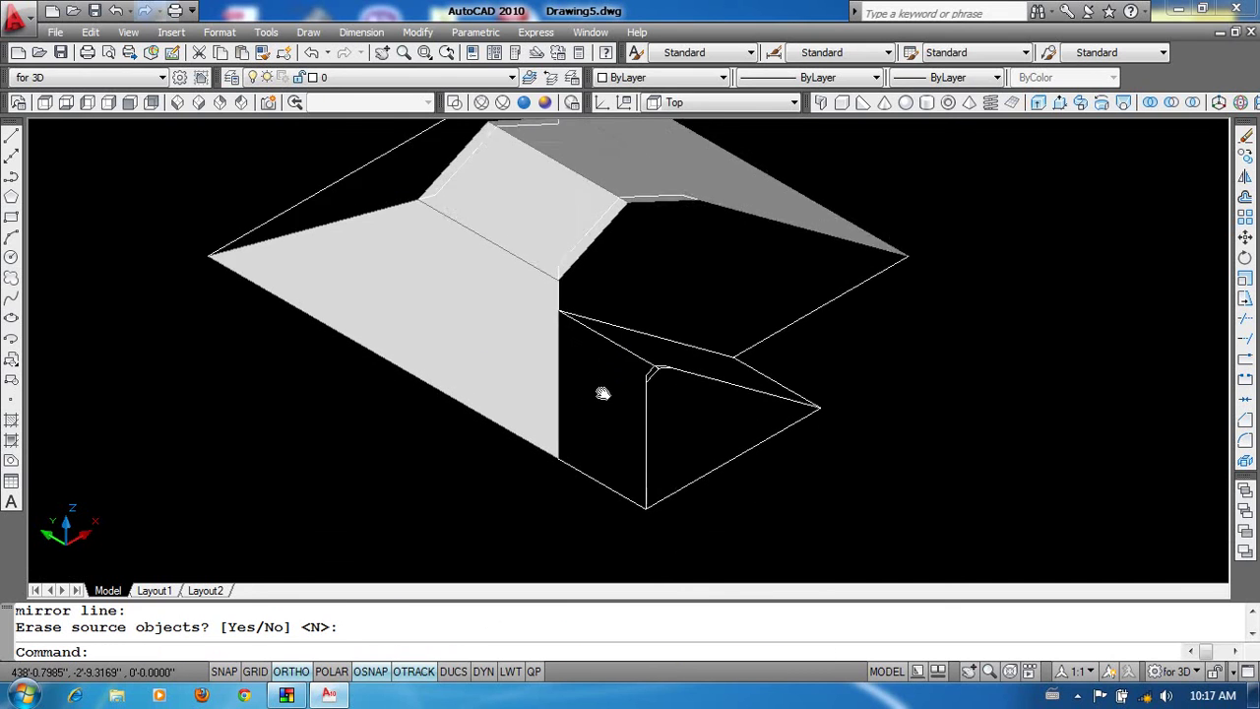
pyautogui.write('3f')
pyautogui.press('Return')
pyautogui.scroll(2, 584, 372)
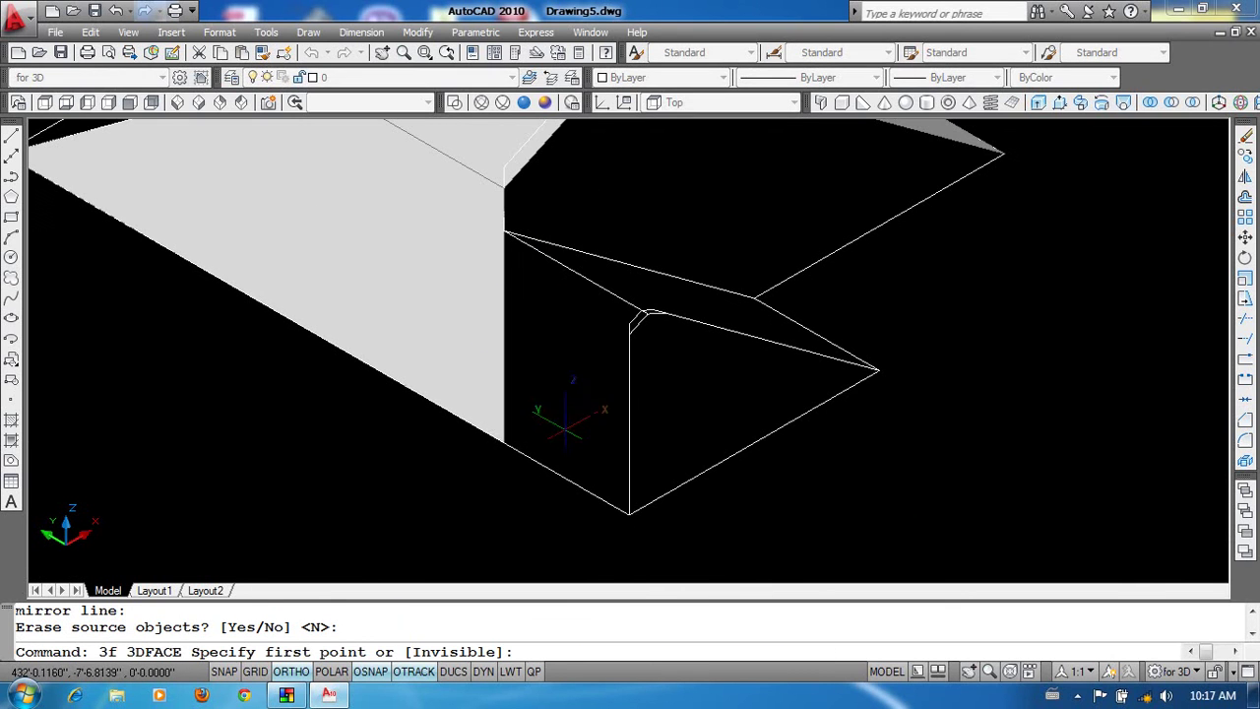
pyautogui.click(503, 441)
pyautogui.click(630, 511)
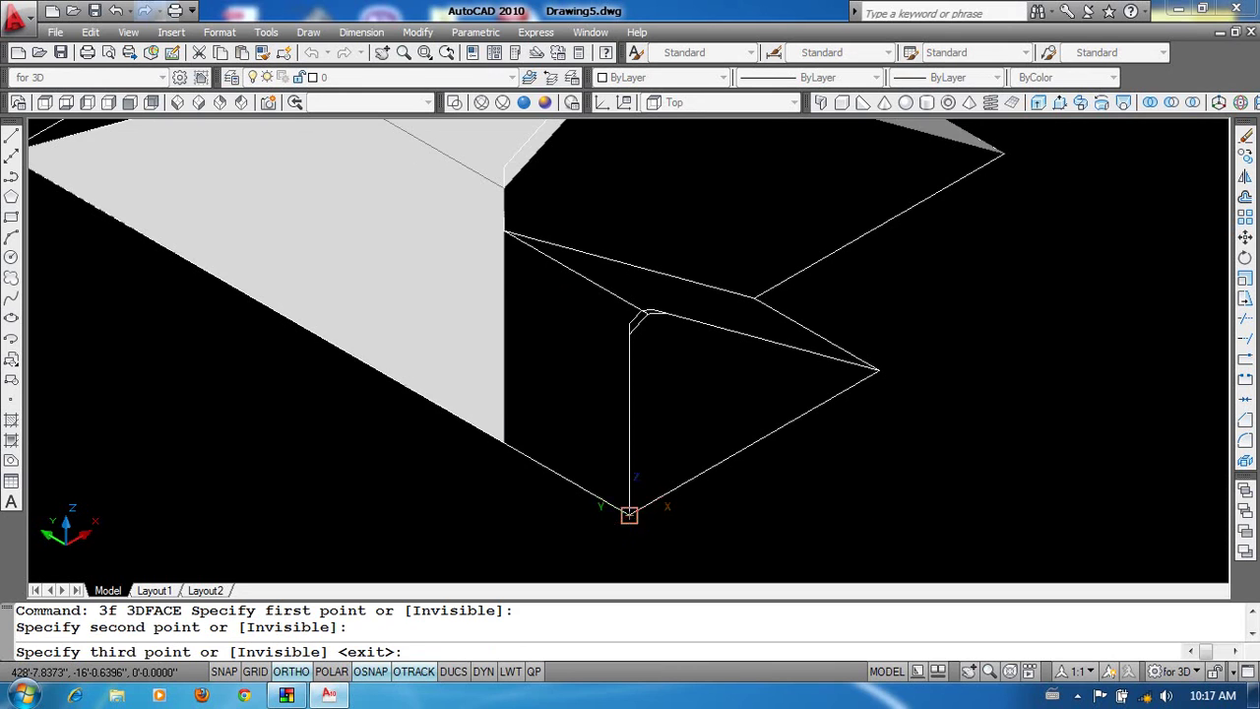
pyautogui.scroll(2, 638, 315)
pyautogui.click(618, 318)
pyautogui.moveTo(503, 216); pyautogui.dragTo(535, 253, button='middle')
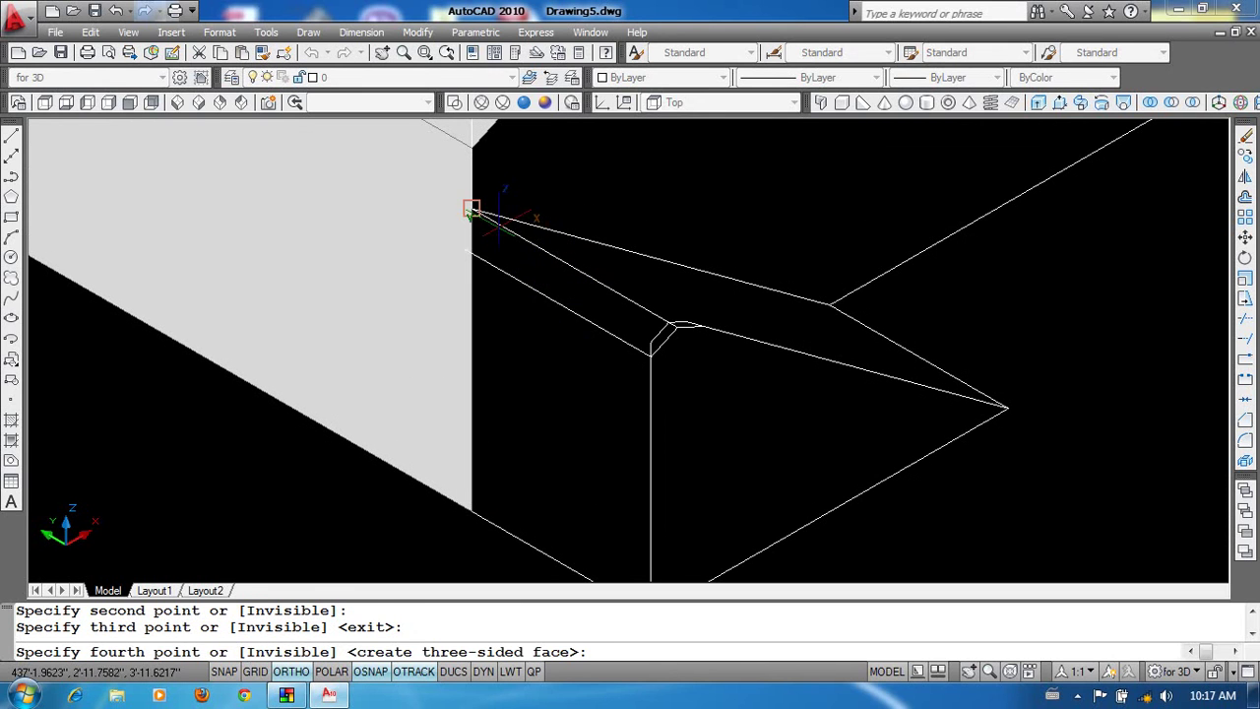
pyautogui.click(472, 210)
pyautogui.press('Return')
# Add a 3D face filling the rest of the wing's outer slope up to the ridge and gable peak.
pyautogui.press('Return')
pyautogui.scroll(2, 630, 349)
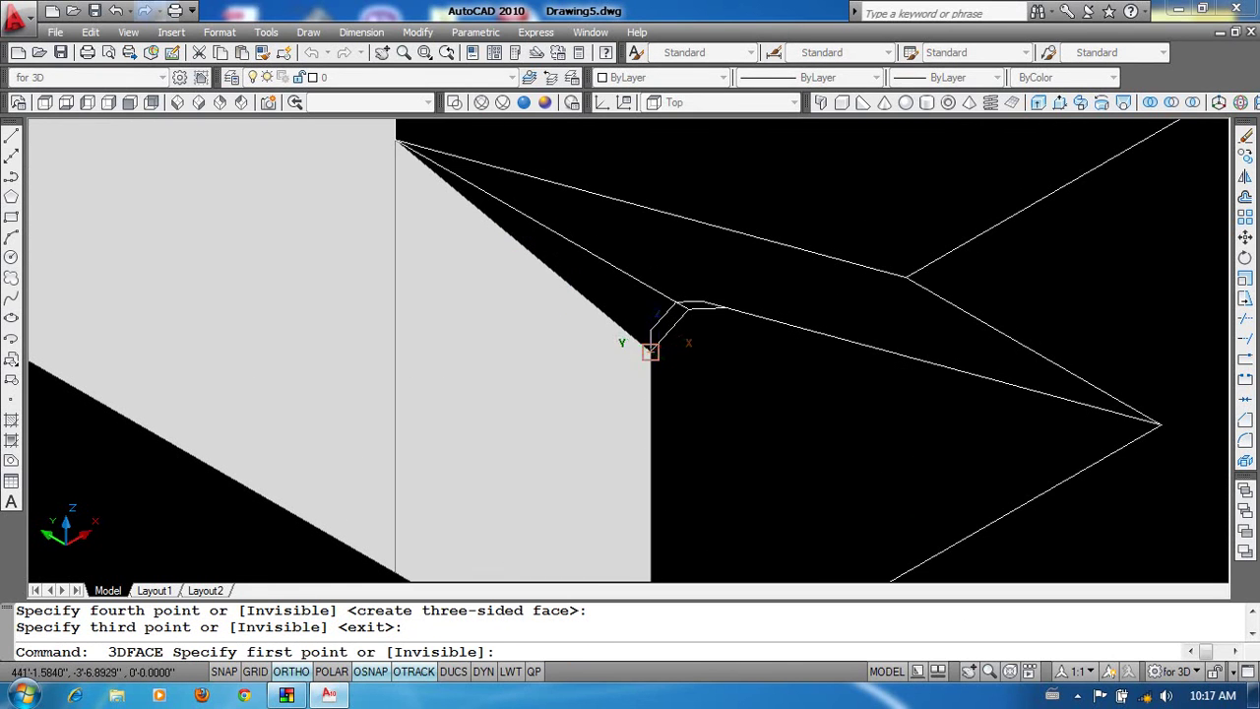
pyautogui.click(652, 348)
pyautogui.click(686, 309)
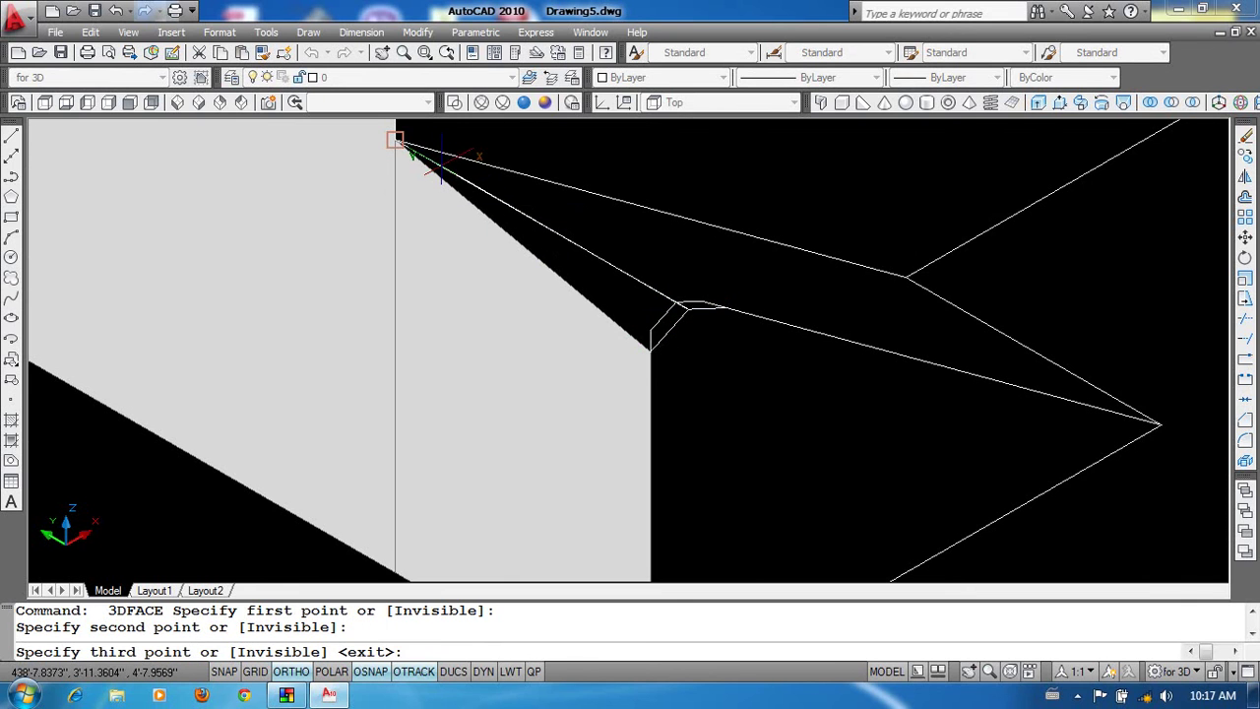
pyautogui.click(394, 139)
pyautogui.scroll(2, 641, 344)
pyautogui.click(635, 344)
pyautogui.press('Return')
pyautogui.scroll(-4, 689, 366)
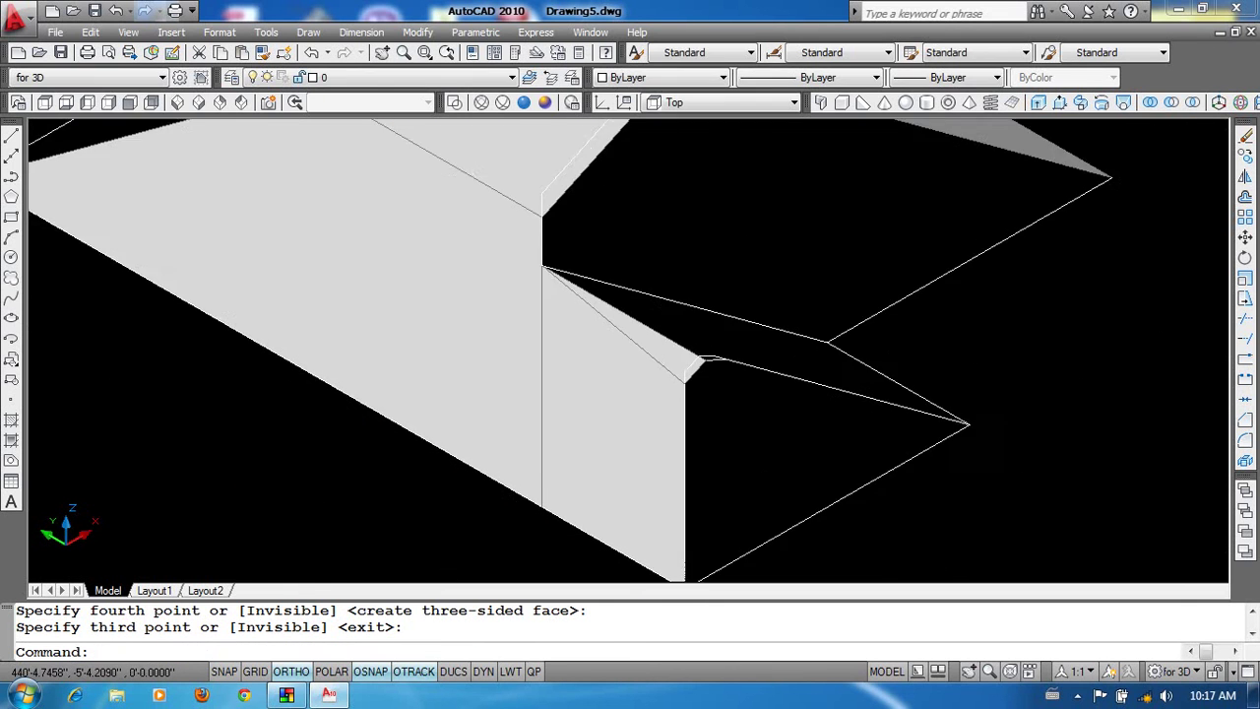
# Mirror the wing's two slope faces across its ridge about the end eave's midpoint, keeping the originals.
pyautogui.scroll(-2, 753, 413)
pyautogui.write('mi')
pyautogui.press('Return')
pyautogui.click(675, 442)
pyautogui.scroll(2, 689, 413)
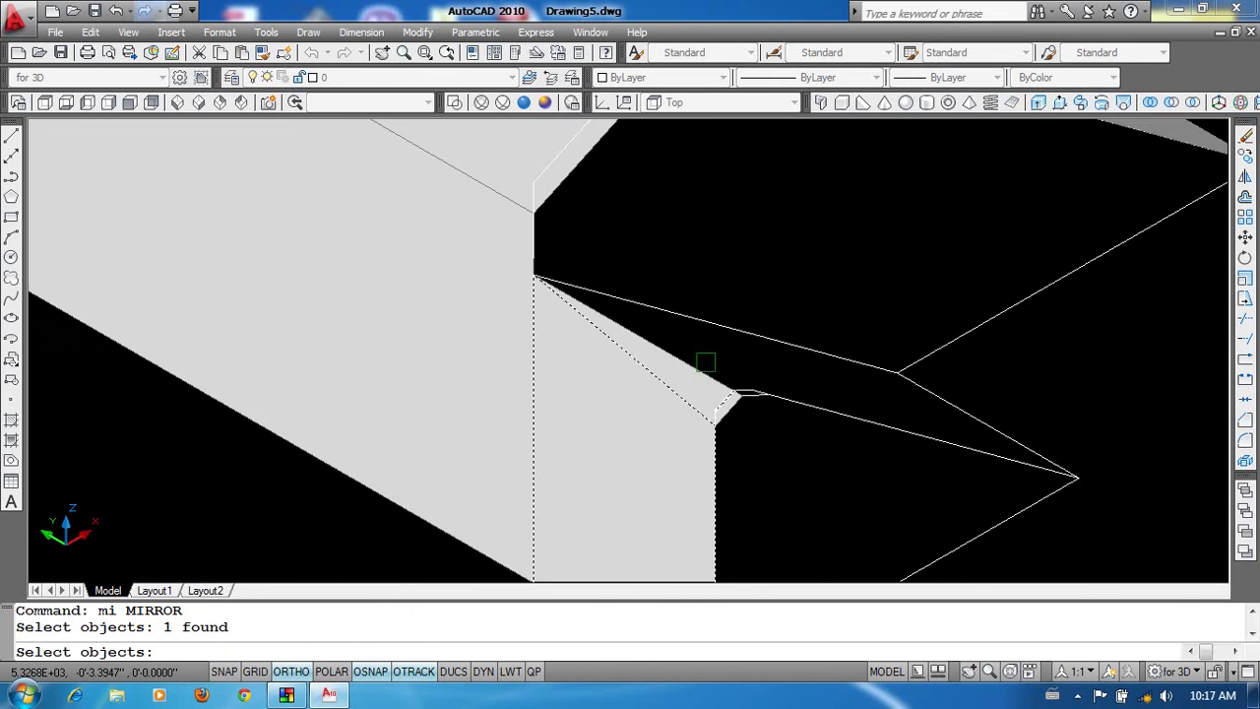
pyautogui.click(739, 410)
pyautogui.press('Return')
pyautogui.scroll(-2, 937, 532)
pyautogui.click(911, 559)
pyautogui.click(837, 507)
pyautogui.press('Return')
# Create a four-point 3D face on the wing's hip end, from the end eave up to the base of the small gable.
pyautogui.scroll(2, 816, 374)
pyautogui.write('3f')
pyautogui.press('Return')
pyautogui.click(670, 516)
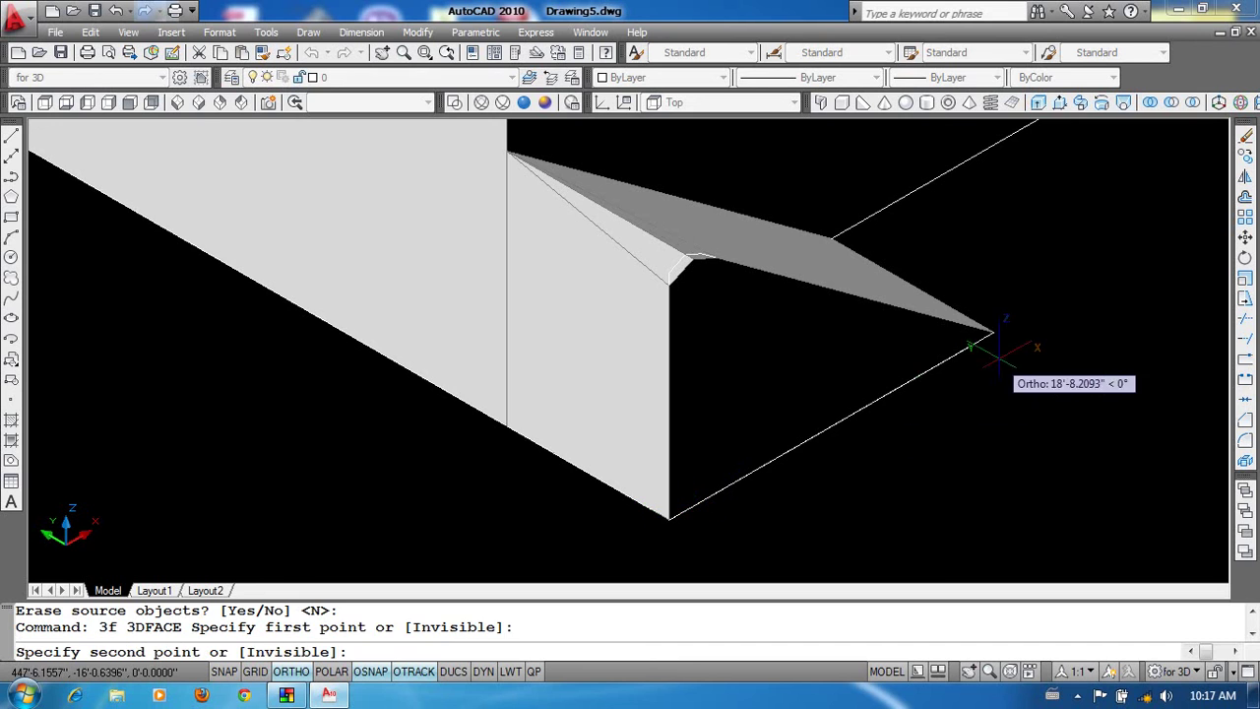
pyautogui.click(994, 331)
pyautogui.scroll(3, 742, 220)
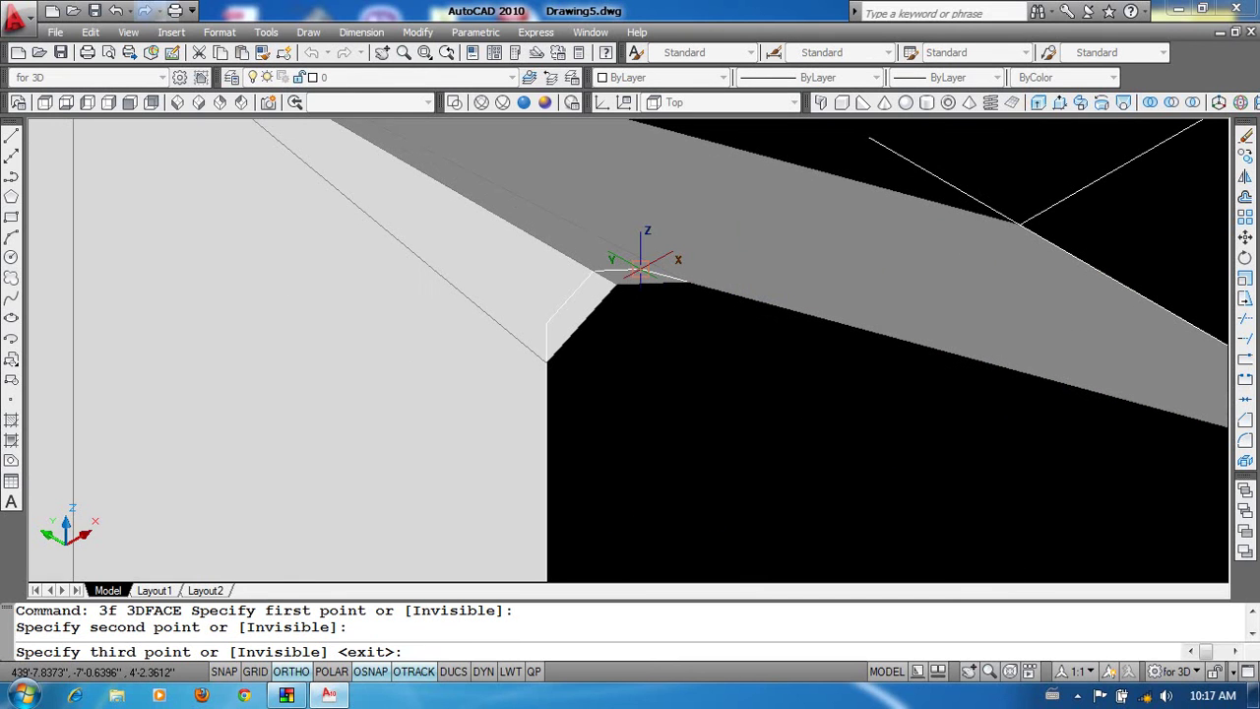
pyautogui.click(640, 269)
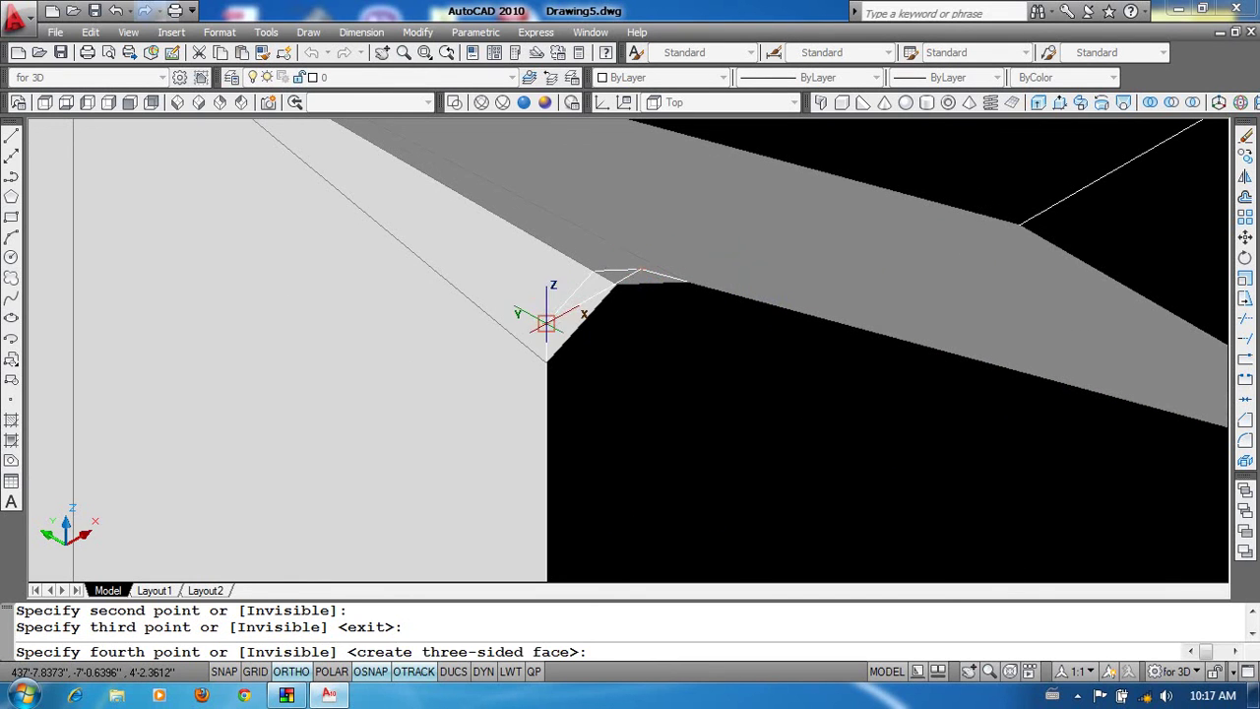
pyautogui.click(546, 325)
pyautogui.press('Return')
pyautogui.scroll(1, 610, 315)
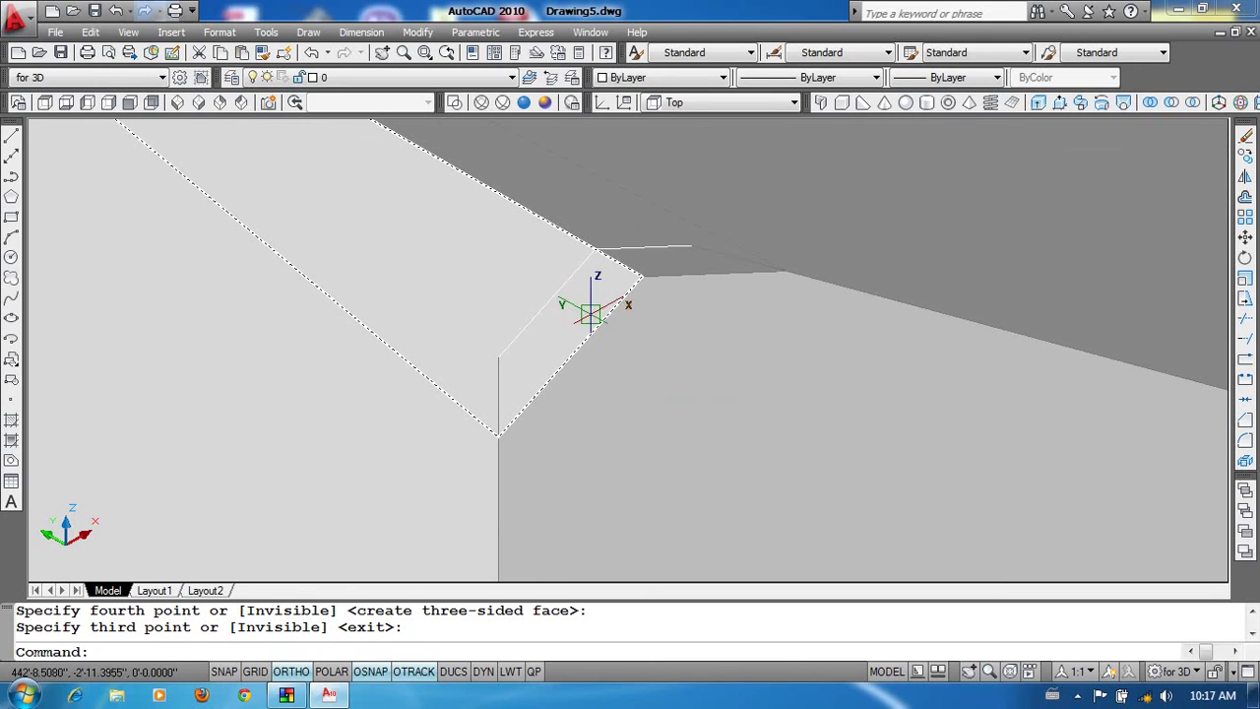
# Add a three-sided 3D face to the wing's small gable, joining its base corners and peak.
pyautogui.press('Return')
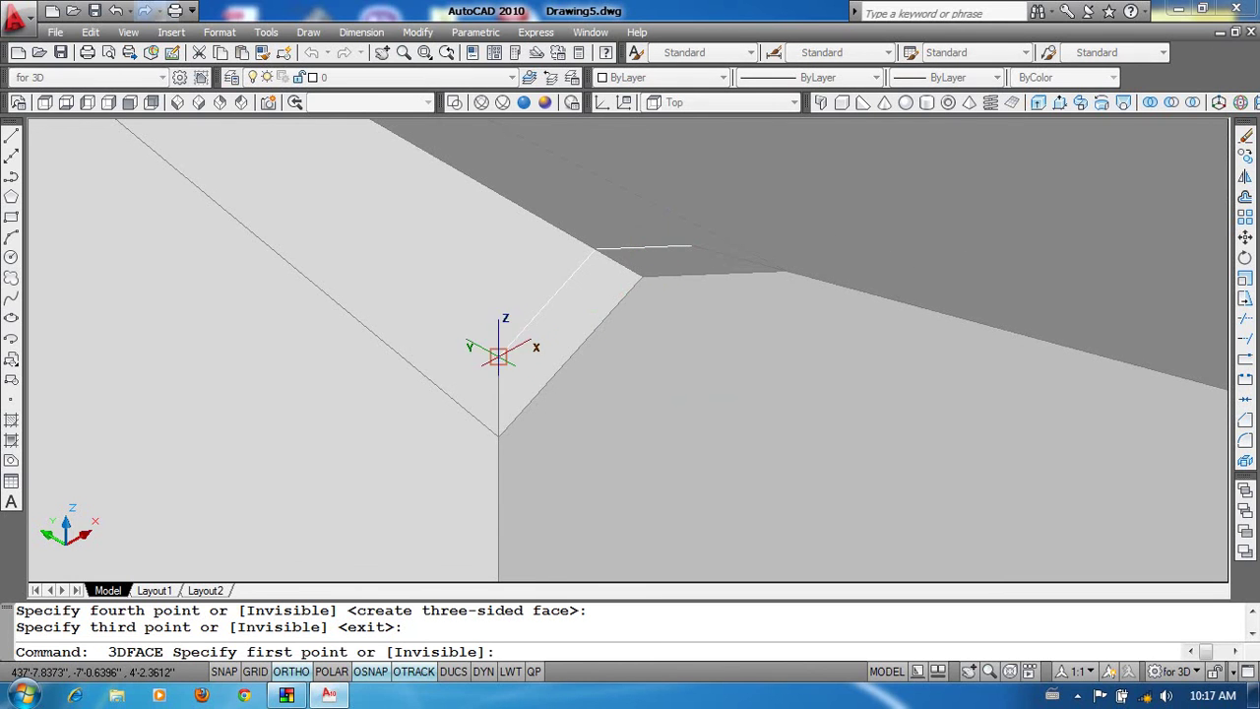
pyautogui.click(499, 356)
pyautogui.click(677, 236)
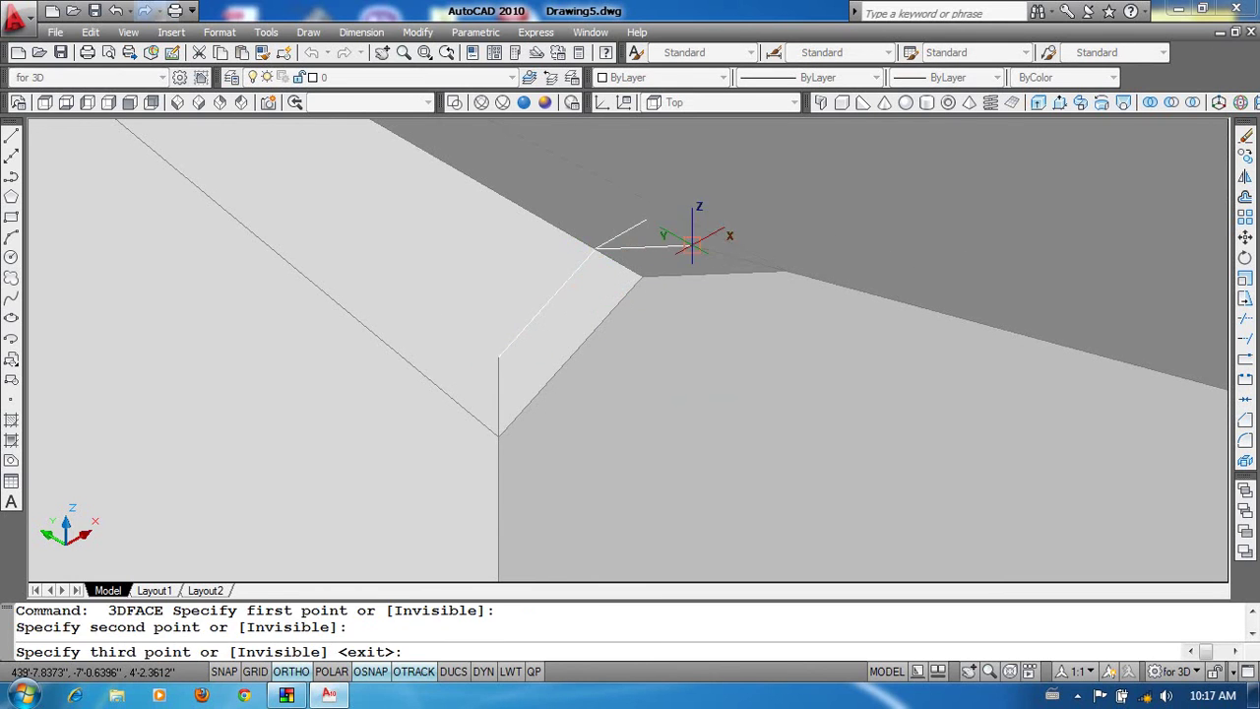
pyautogui.click(677, 236)
pyautogui.press('Return')
pyautogui.press('Return')
# Create a four-point 3D face on the main roof's hip end beside the wing, from the eave up to the small gable's base.
pyautogui.keyDown('shift'); pyautogui.moveTo(666, 344); pyautogui.dragTo(886, 295, button='middle'); pyautogui.keyUp('shift')
pyautogui.press('Return')
pyautogui.click(841, 369)
pyautogui.scroll(3, 492, 196)
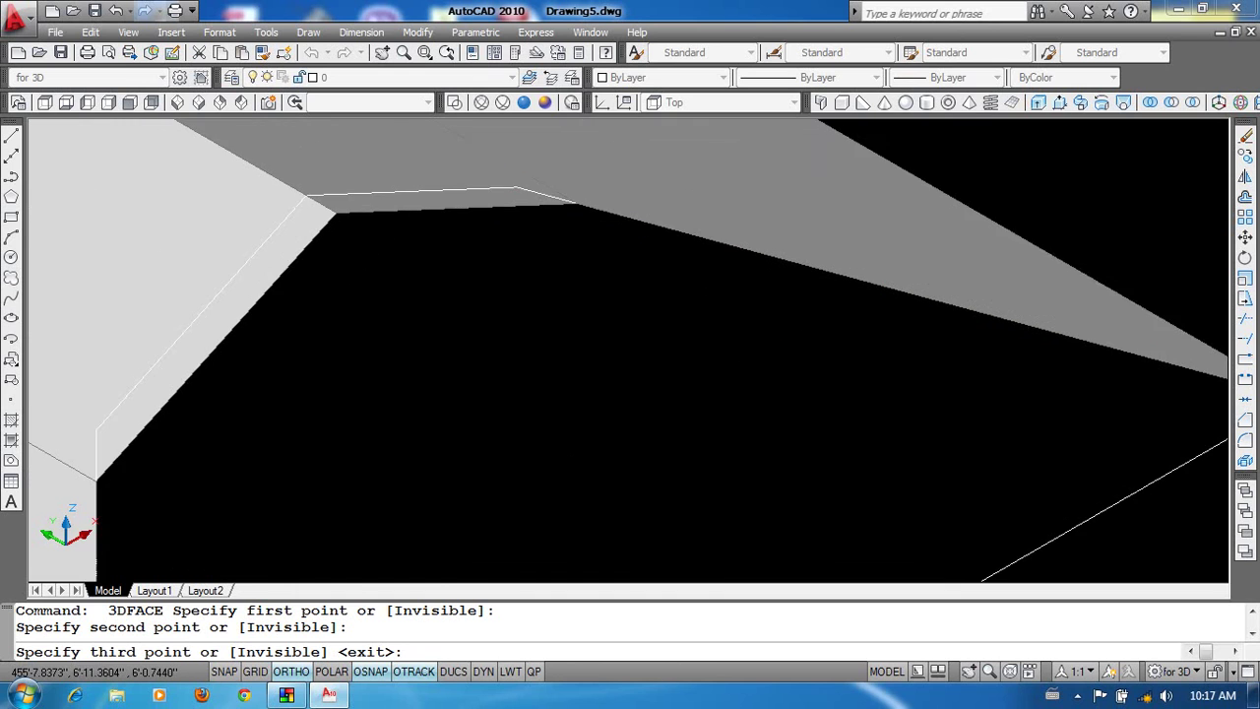
pyautogui.click(510, 185)
pyautogui.moveTo(338, 301); pyautogui.dragTo(570, 198, button='middle')
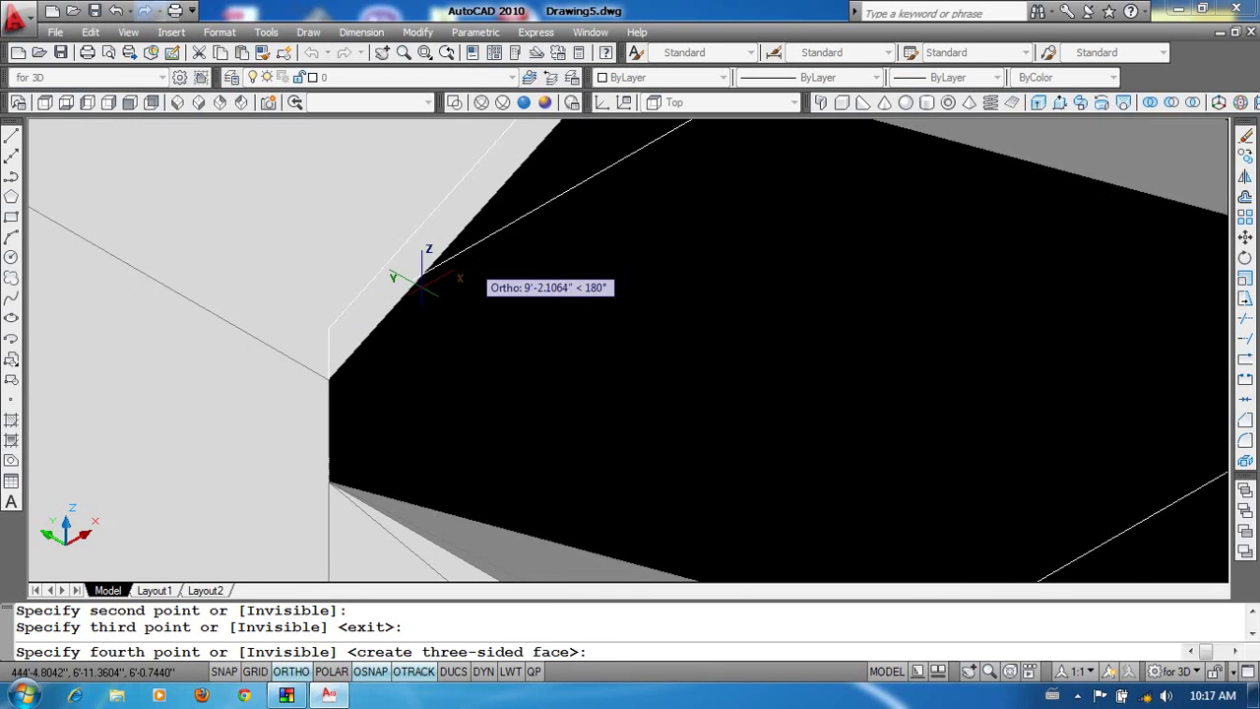
pyautogui.click(333, 327)
pyautogui.press('Return')
# Add a 3D face filling the gap between the small gable's base corner, the wing ridge junction and the inner eave corner.
pyautogui.press('Return')
pyautogui.click(327, 329)
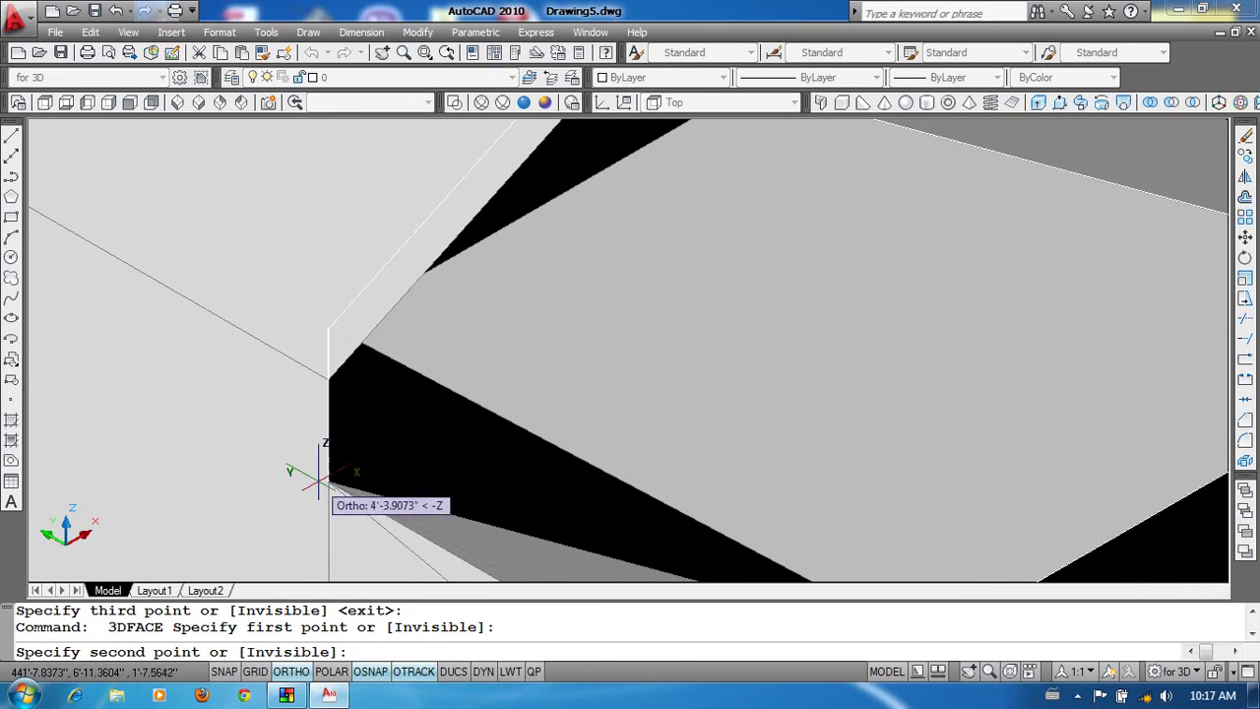
pyautogui.click(328, 480)
pyautogui.moveTo(327, 481); pyautogui.dragTo(320, 422, button='middle')
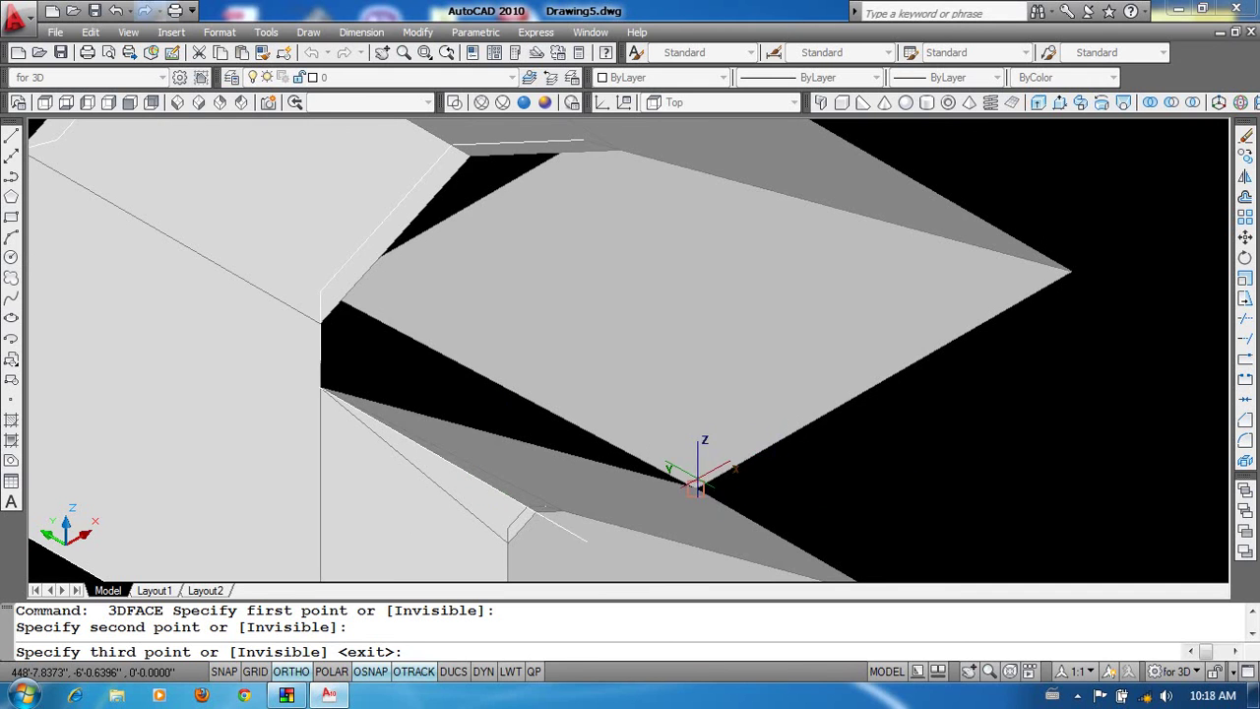
pyautogui.click(697, 483)
pyautogui.click(322, 290)
pyautogui.press('Return')
# Add a three-sided 3D face to the small gable above the wing-side hip end, joining its base corners and peak.
pyautogui.moveTo(322, 289); pyautogui.dragTo(378, 393, button='middle')
pyautogui.press('Return')
pyautogui.click(609, 262)
pyautogui.click(449, 267)
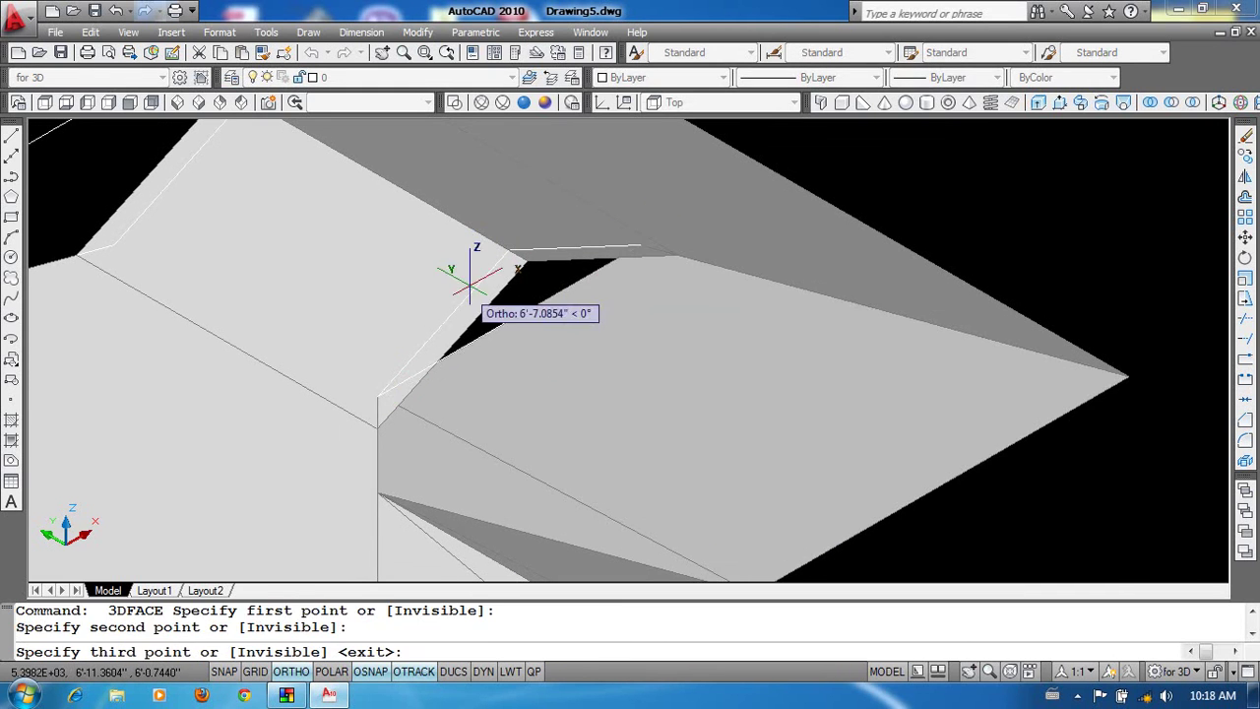
pyautogui.click(511, 248)
pyautogui.click(640, 241)
pyautogui.press('Return')
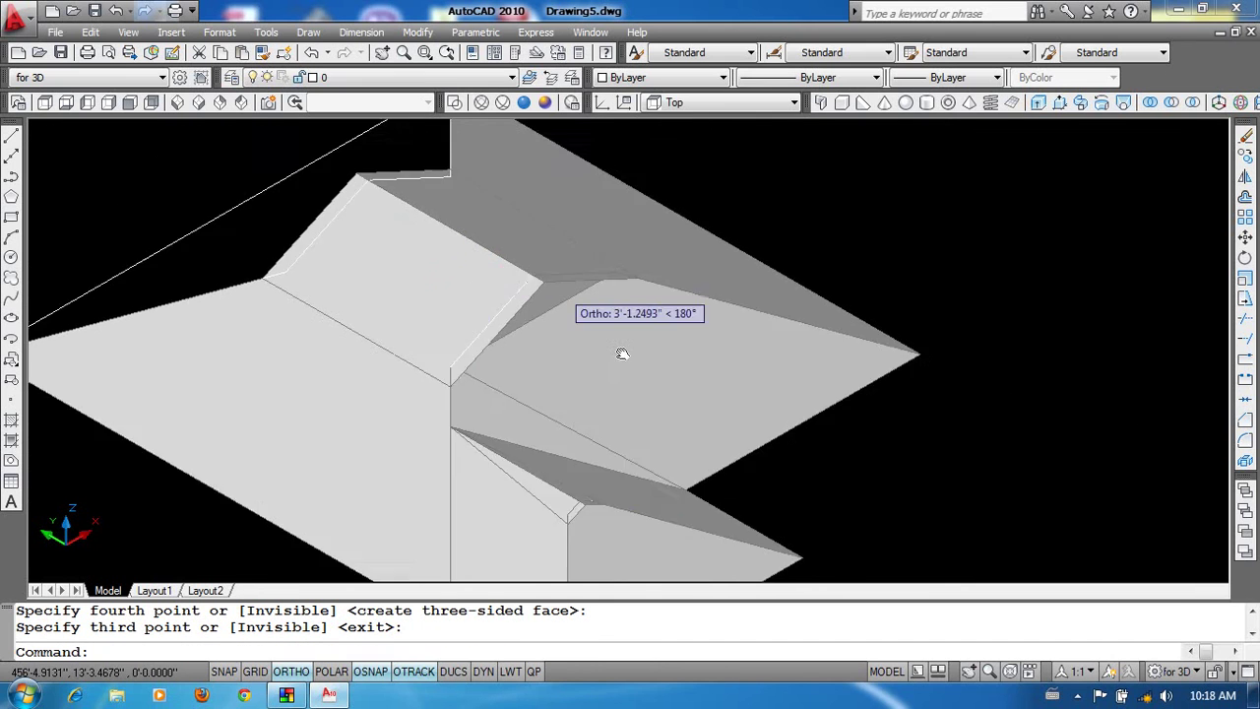
# From the NE isometric view, create a four-point 3D face on the opposite hip end, from the eave corners to the gable's base.
pyautogui.scroll(-2, 577, 226)
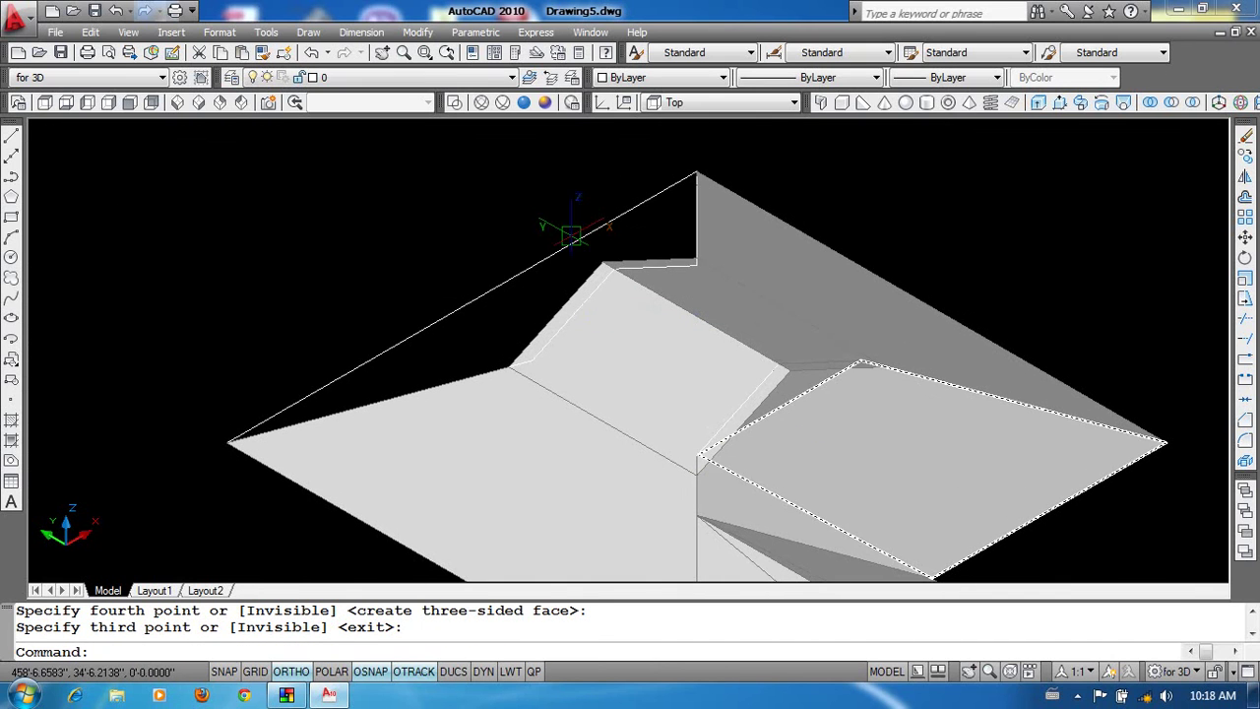
pyautogui.click(228, 108)
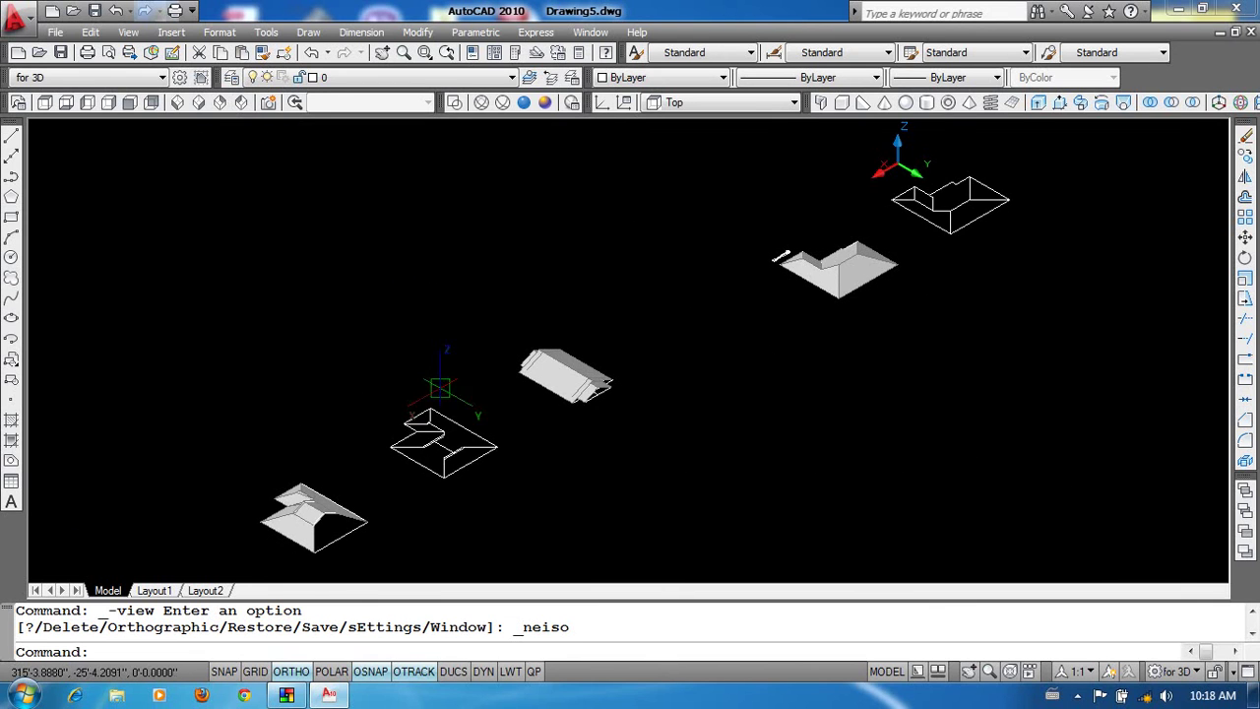
pyautogui.scroll(8, 345, 551)
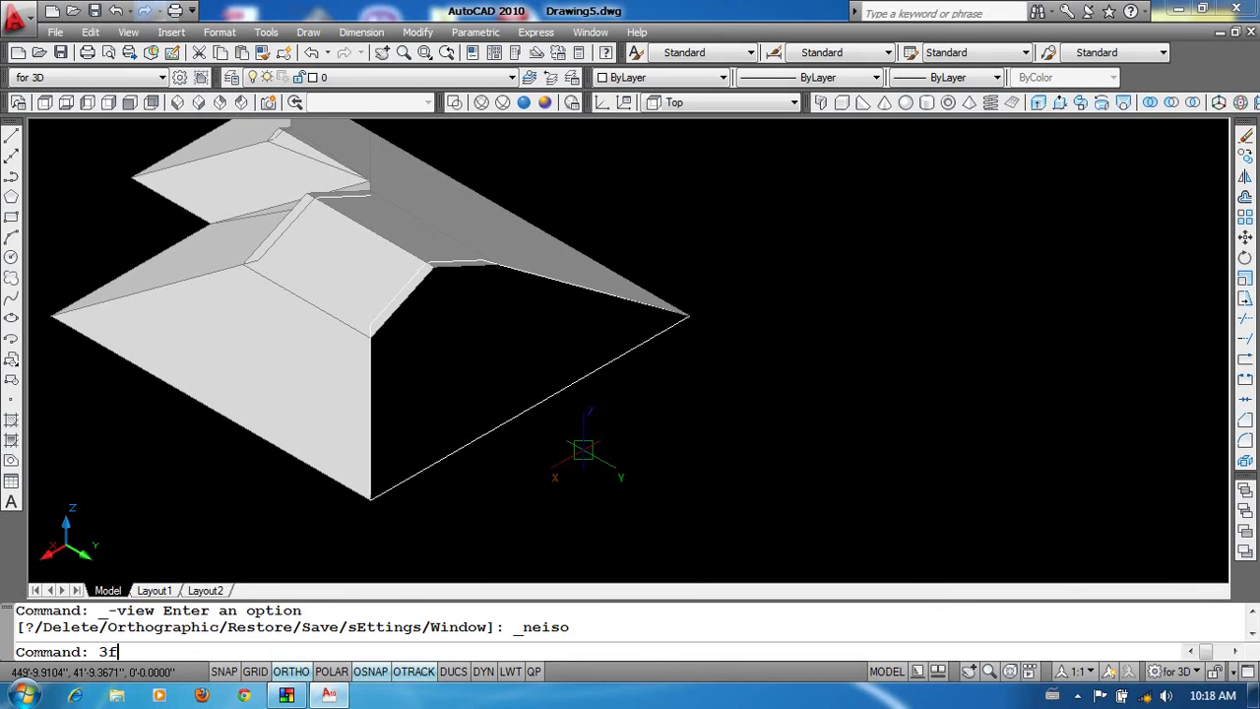
pyautogui.press('Return')
pyautogui.scroll(2, 364, 500)
pyautogui.click(361, 508)
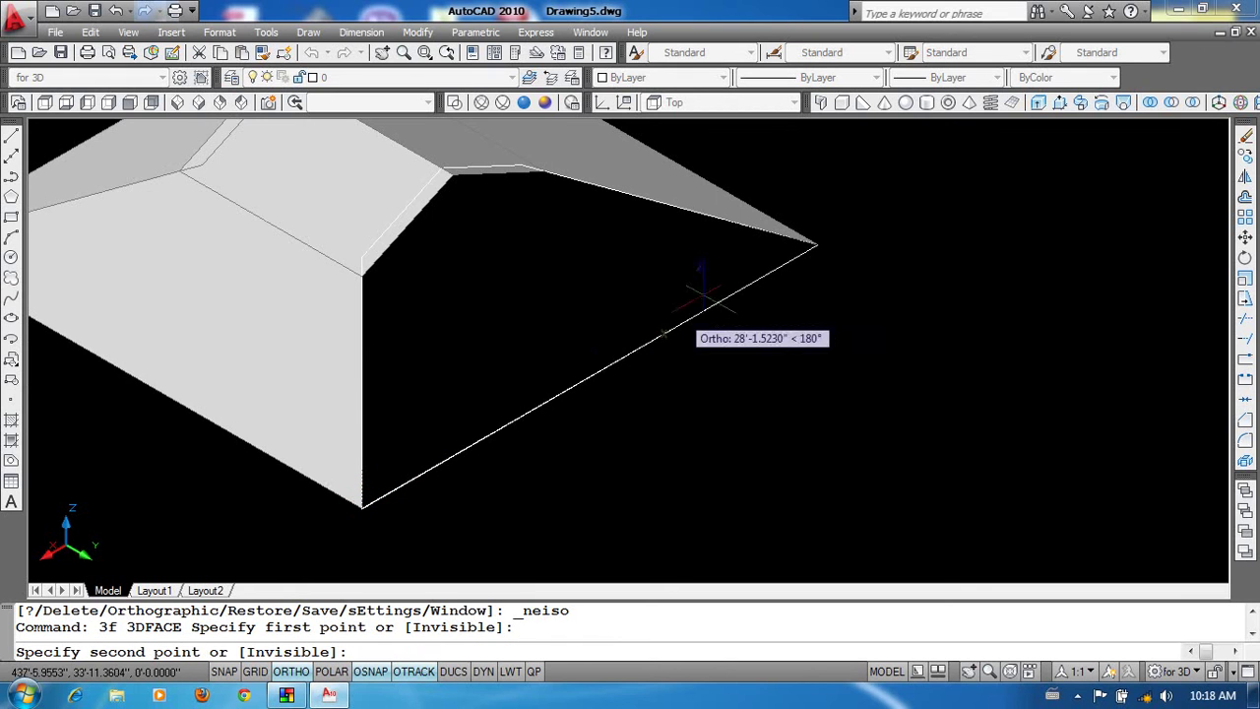
pyautogui.click(815, 244)
pyautogui.scroll(3, 591, 222)
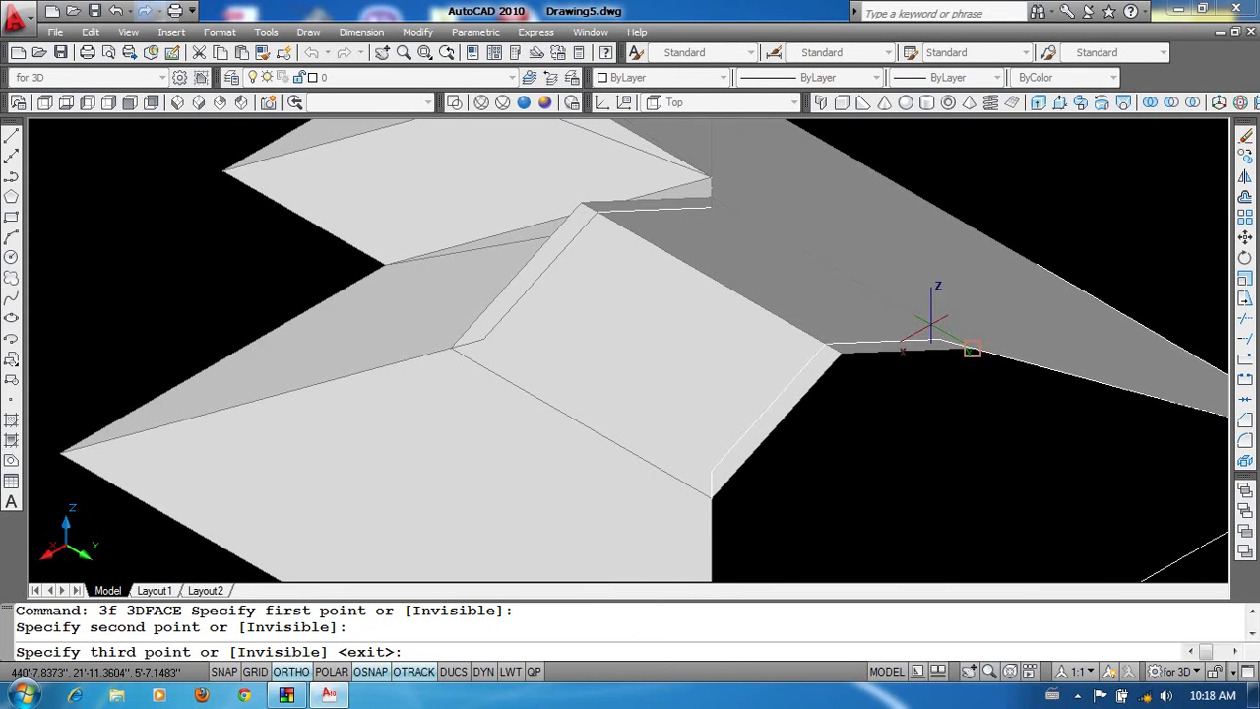
pyautogui.click(940, 339)
pyautogui.click(713, 488)
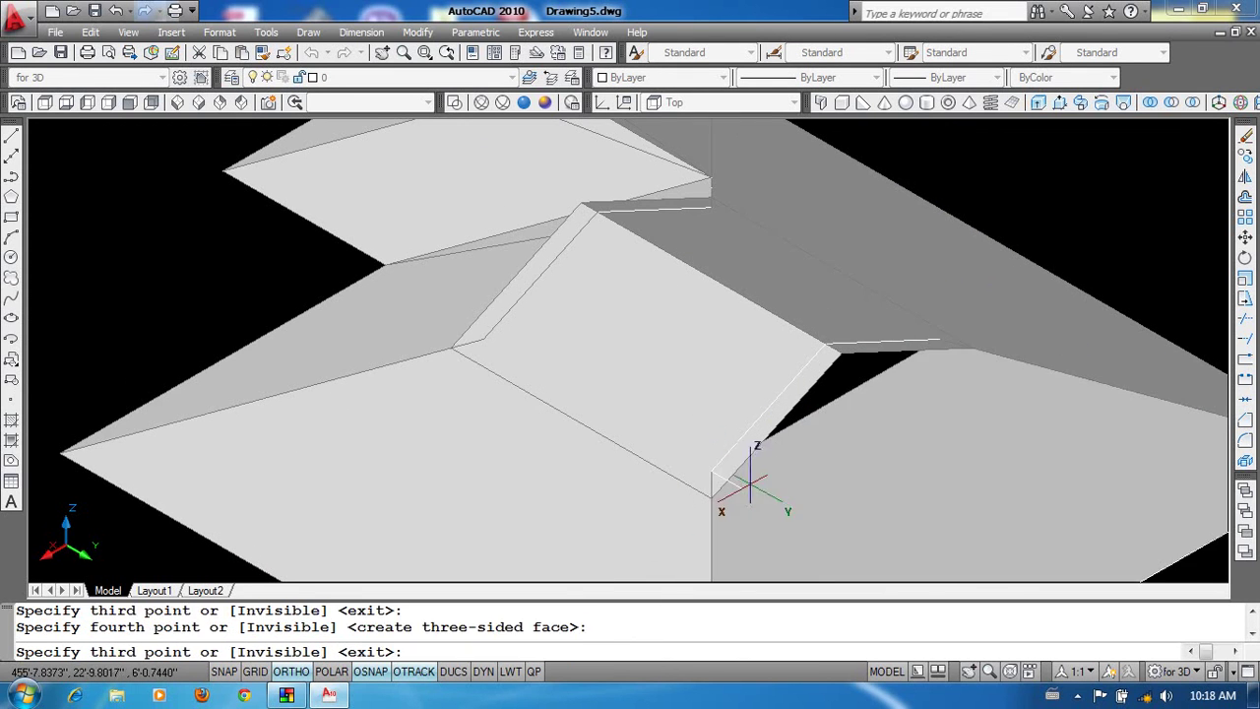
pyautogui.press('Return')
# Close the small gable over this opposite hip end with a three-sided 3D face through its base corners and peak.
pyautogui.scroll(2, 729, 492)
pyautogui.press('Return')
pyautogui.click(662, 458)
pyautogui.moveTo(942, 332); pyautogui.dragTo(765, 422, button='middle')
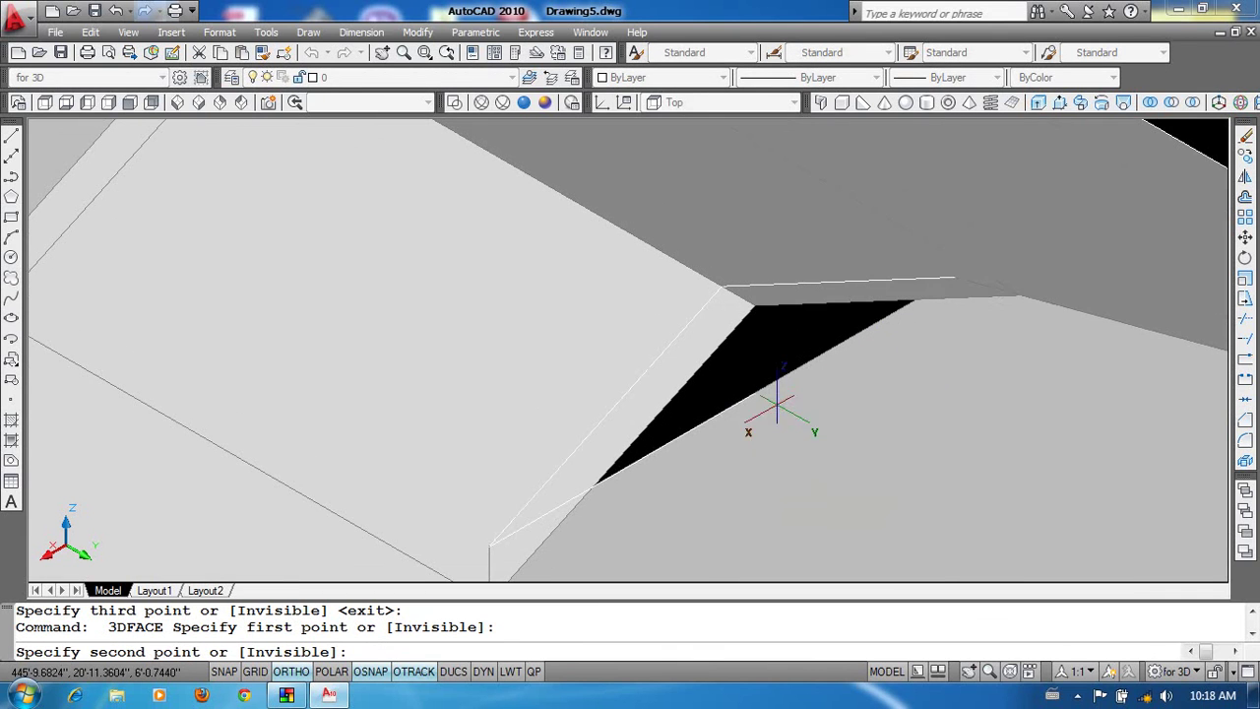
pyautogui.click(955, 281)
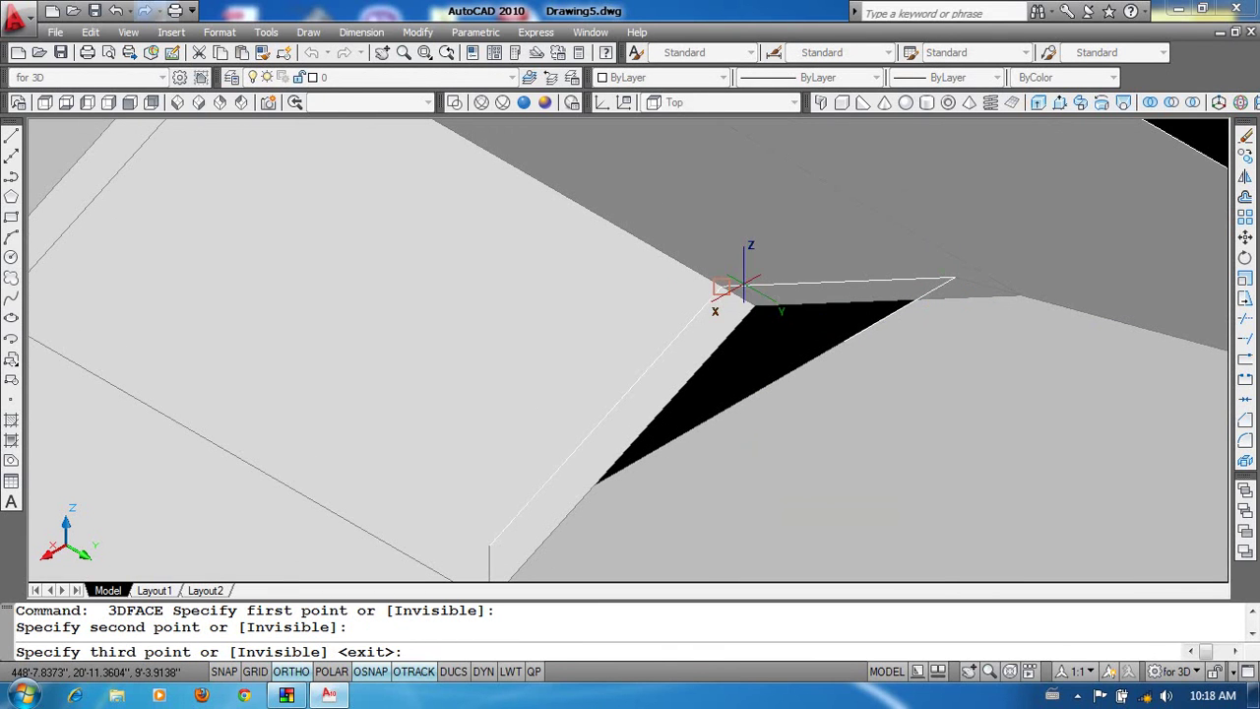
pyautogui.click(724, 287)
pyautogui.click(489, 546)
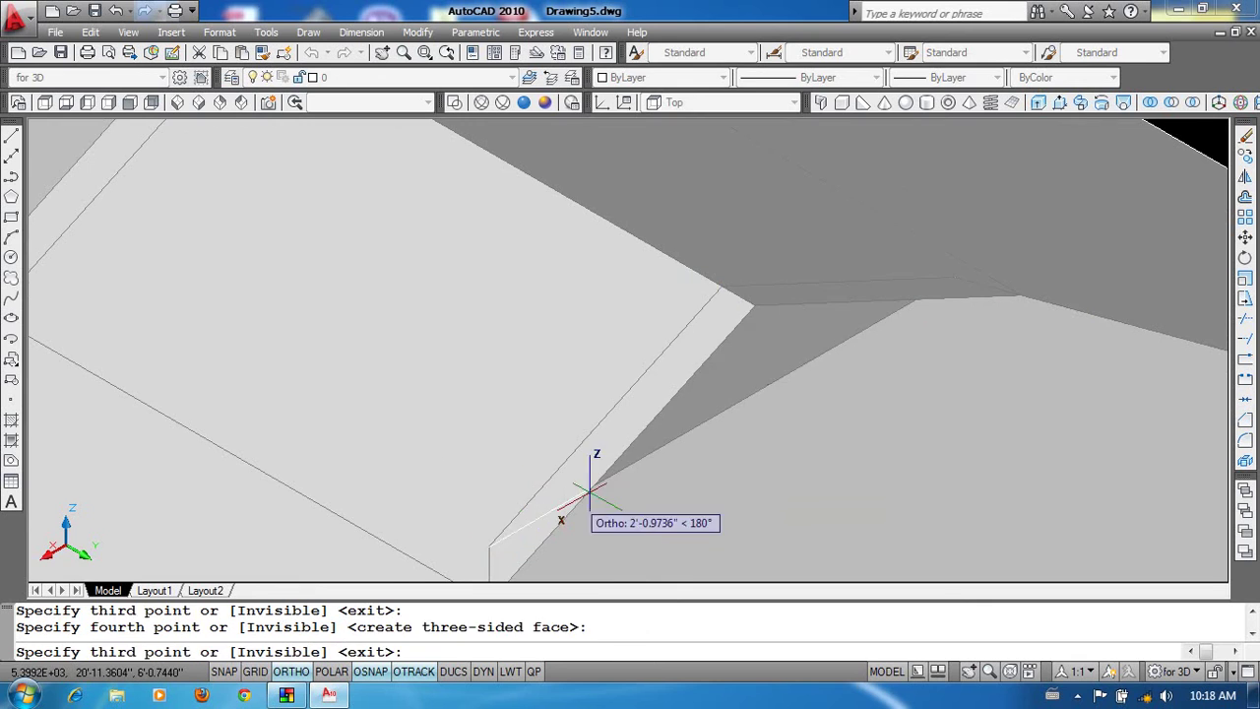
pyautogui.press('Return')
# Show the covered roof from the SW isometric view in the 2D Wireframe visual style.
pyautogui.scroll(-5, 590, 478)
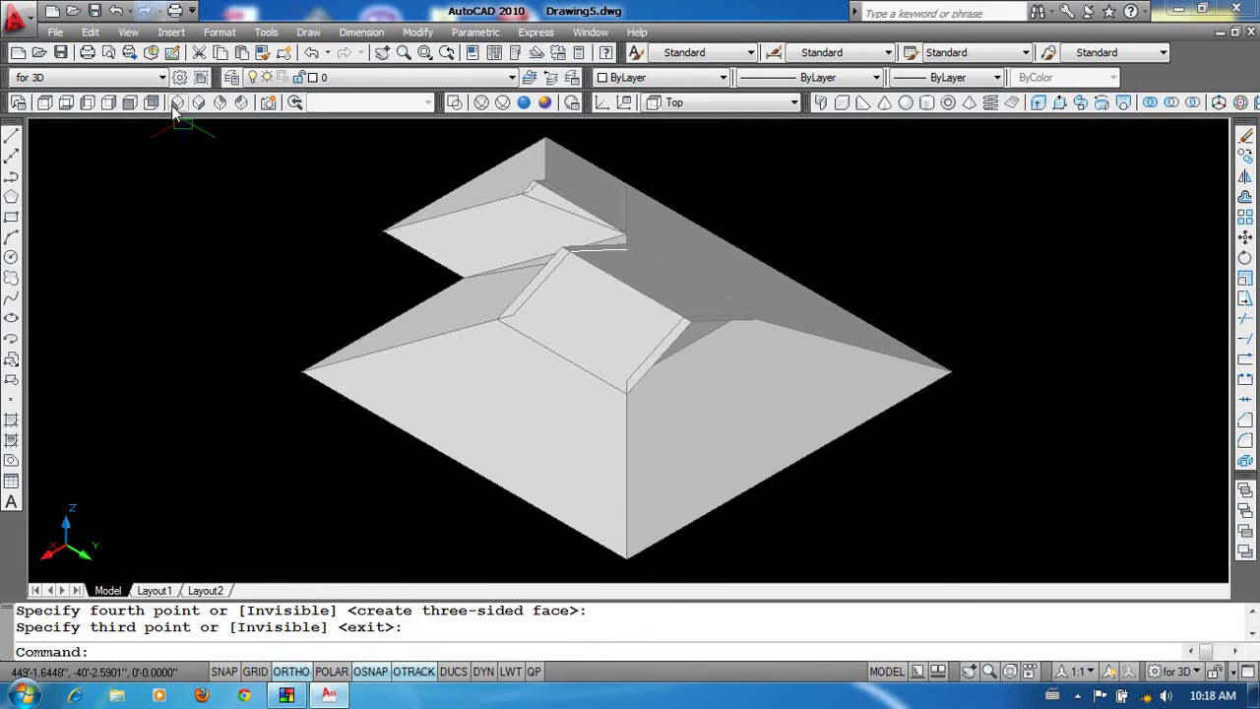
pyautogui.click(177, 104)
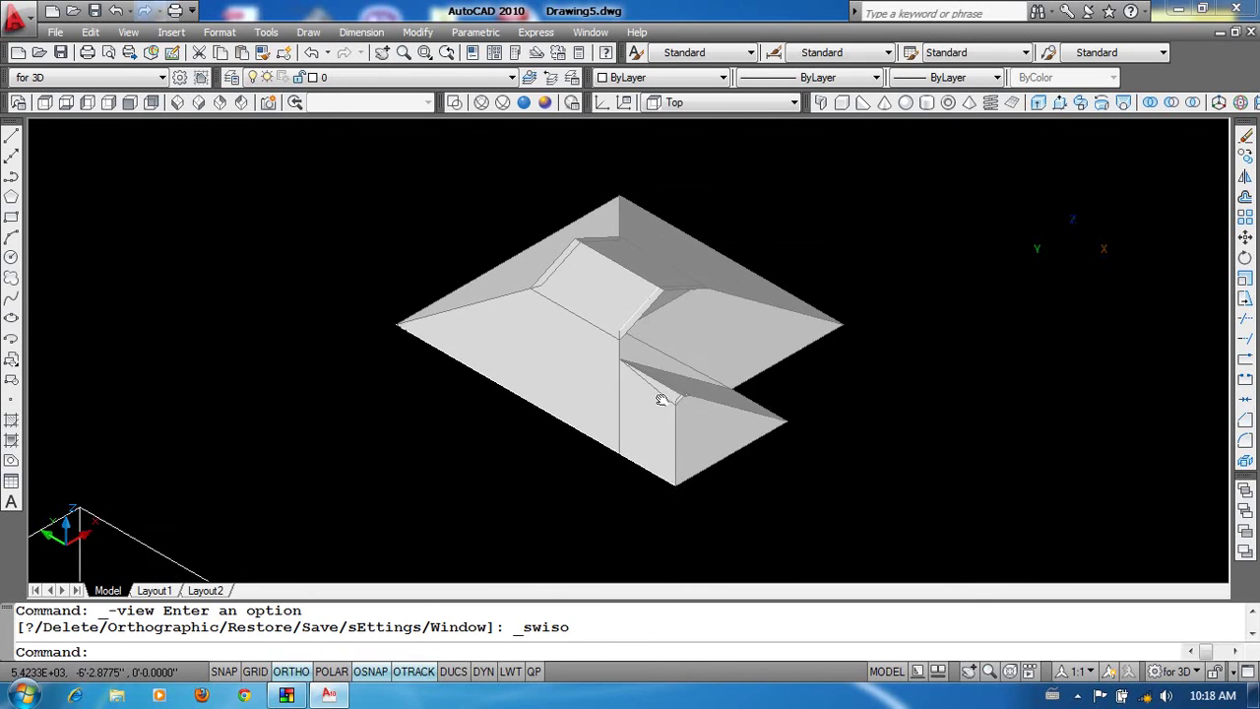
pyautogui.click(458, 103)
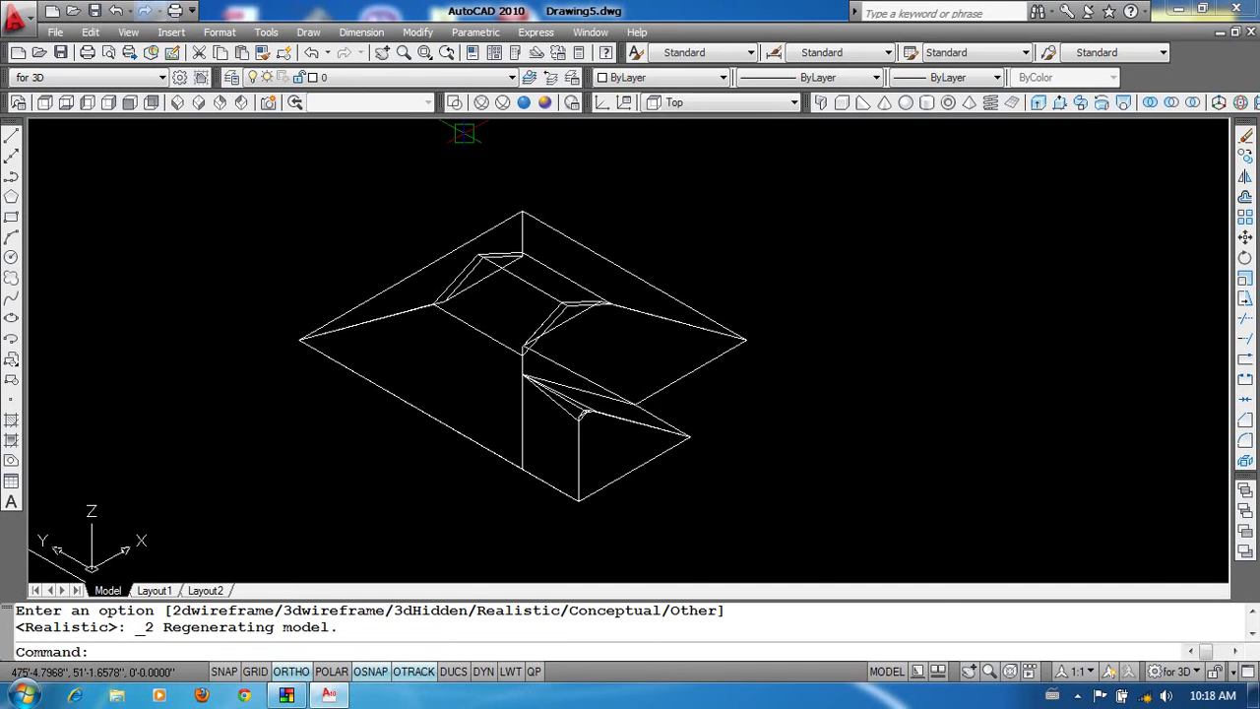
# Use the EDGE command to hide the surplus 3D face seams within the wing's slopes and around its small gable.
pyautogui.write('edge')
pyautogui.press('Return')
pyautogui.scroll(2, 531, 421)
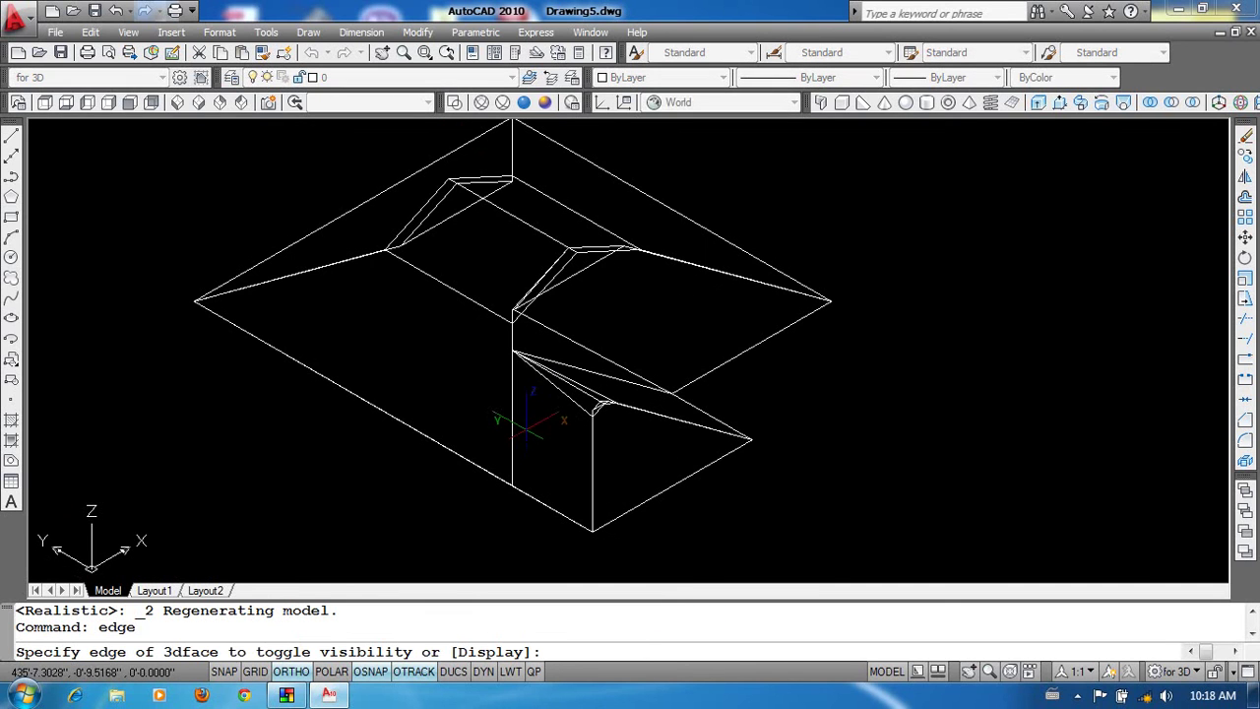
pyautogui.scroll(3, 514, 412)
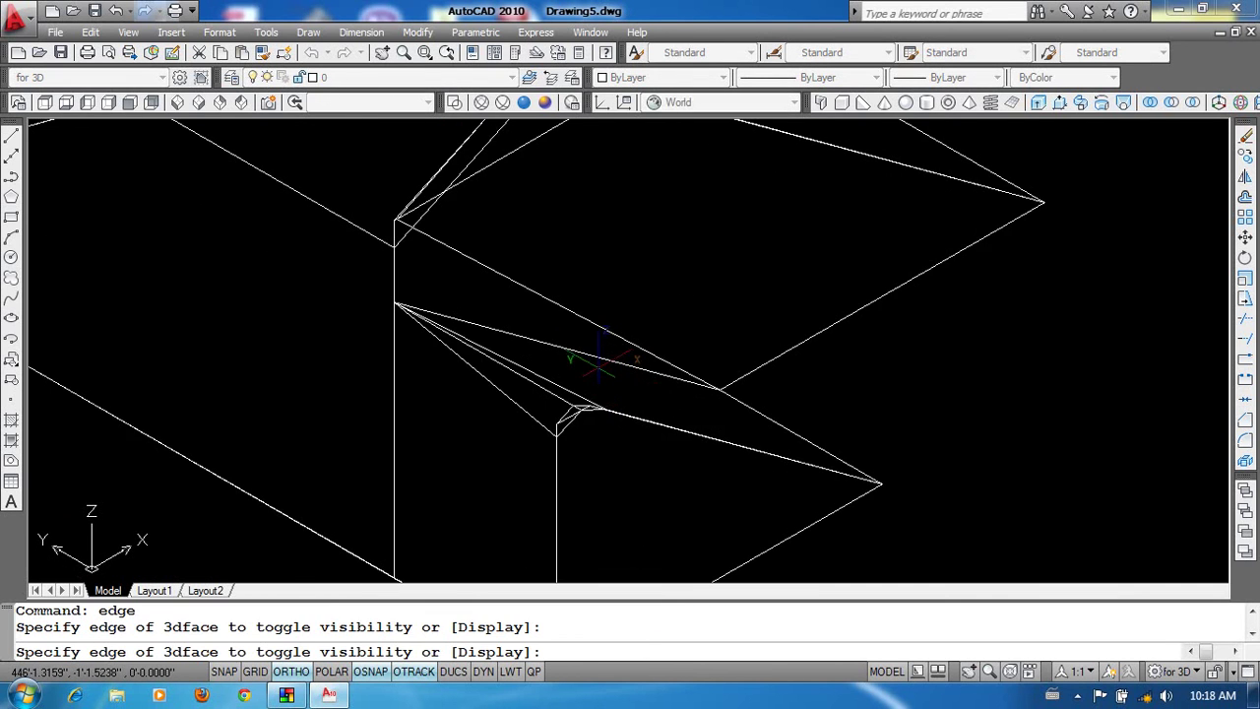
pyautogui.scroll(1, 556, 372)
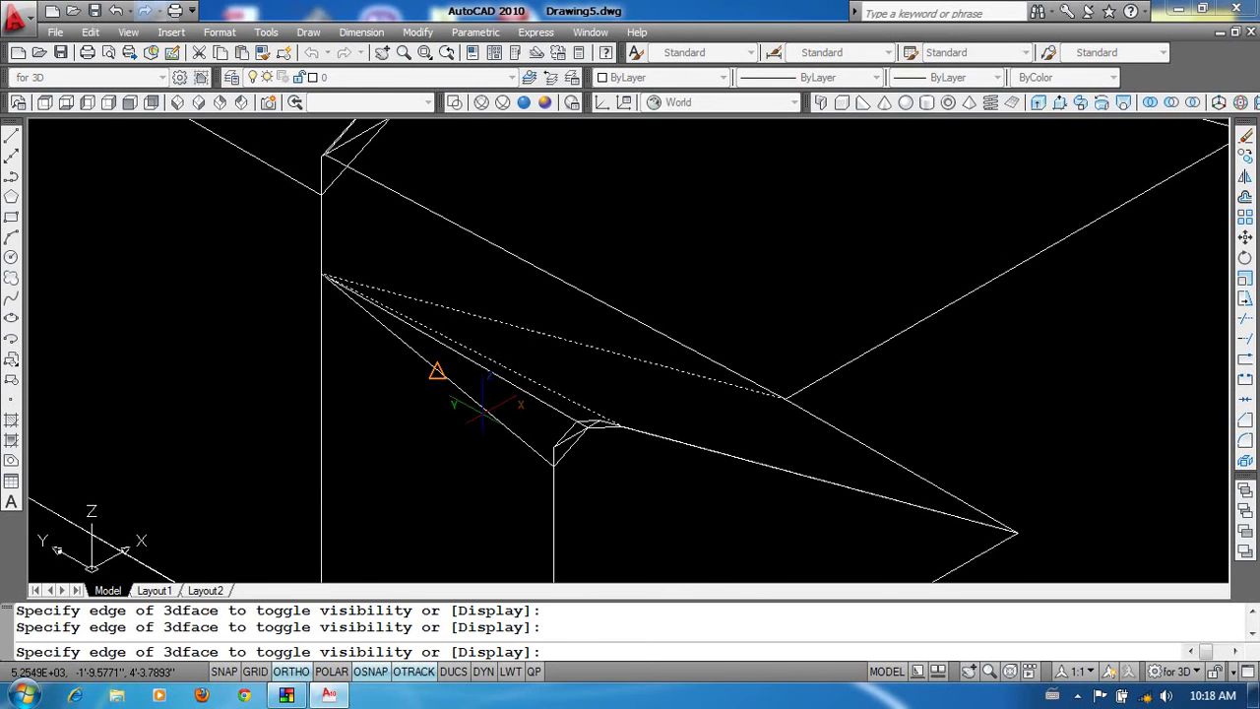
pyautogui.scroll(3, 589, 421)
pyautogui.scroll(3, 574, 407)
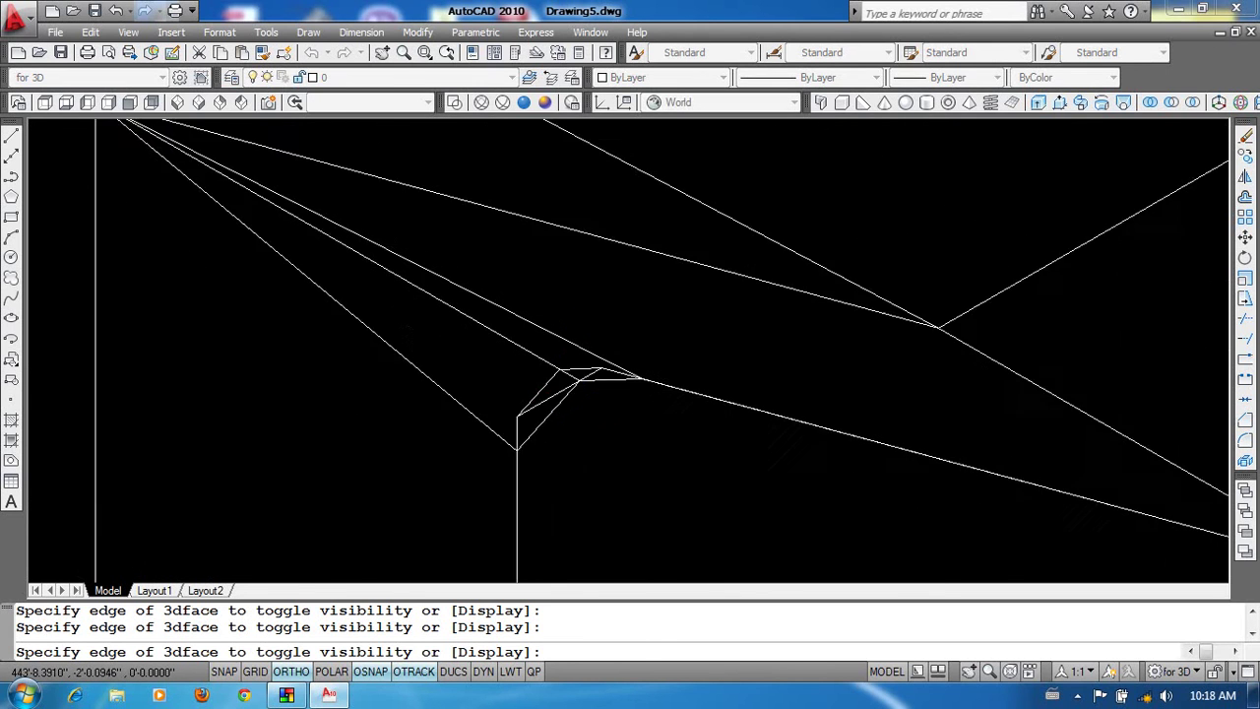
# Hide the remaining seams inside the main roof's slopes and across its gable bases, and finish the EDGE command.
pyautogui.moveTo(571, 340); pyautogui.dragTo(593, 517, button='middle')
pyautogui.scroll(-2, 685, 320)
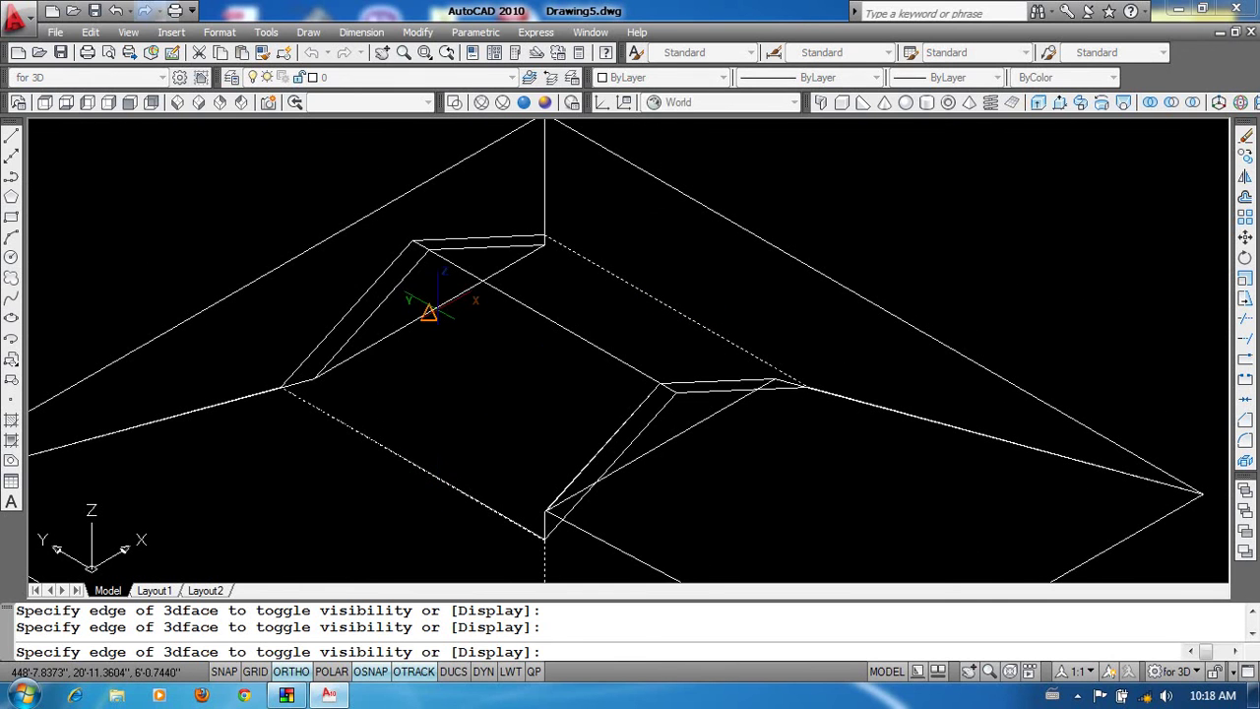
pyautogui.scroll(-3, 428, 313)
pyautogui.scroll(1, 653, 385)
pyautogui.press('Escape')
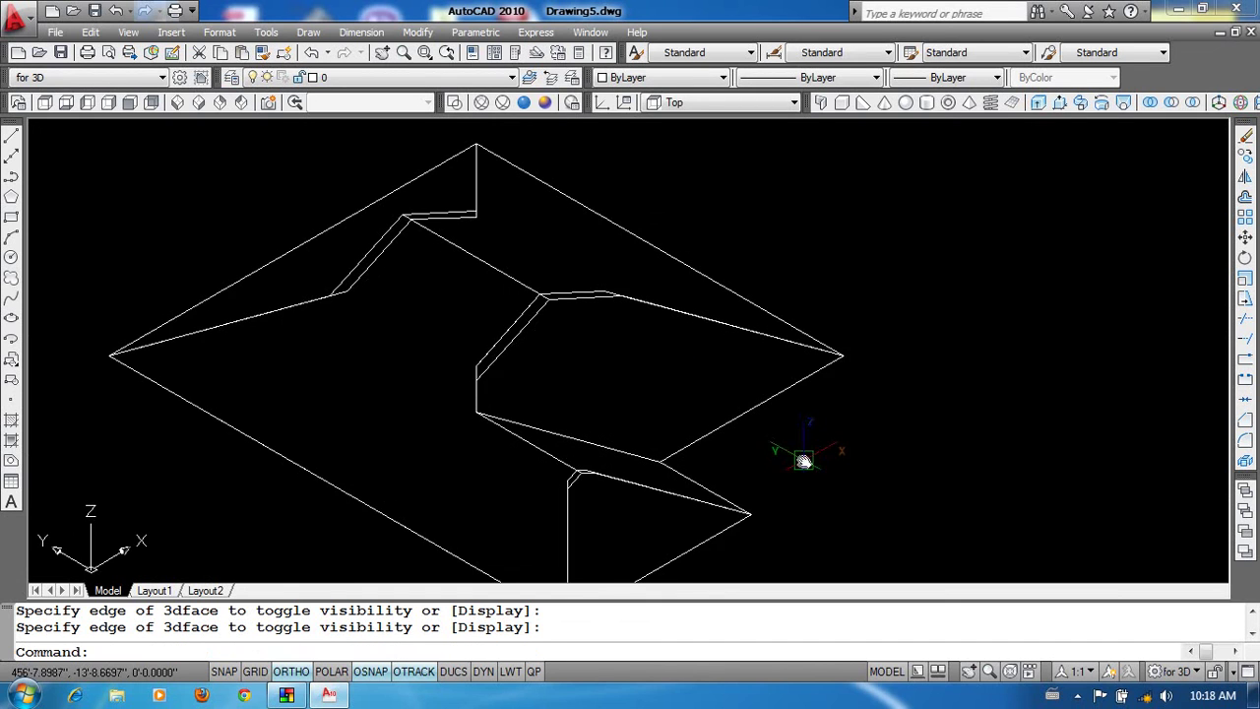
# Display the roof in the Realistic visual style.
pyautogui.moveTo(803, 461); pyautogui.dragTo(782, 426, button='middle')
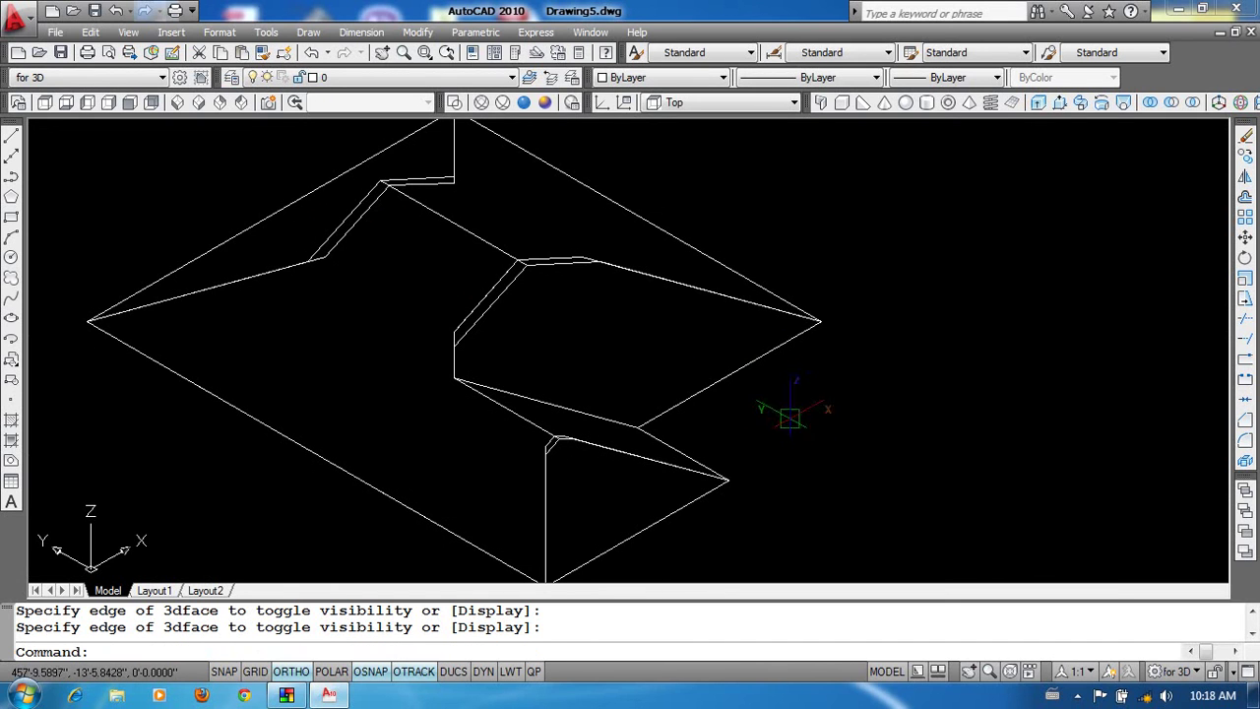
pyautogui.scroll(-2, 919, 431)
pyautogui.moveTo(925, 401); pyautogui.dragTo(908, 389, button='middle')
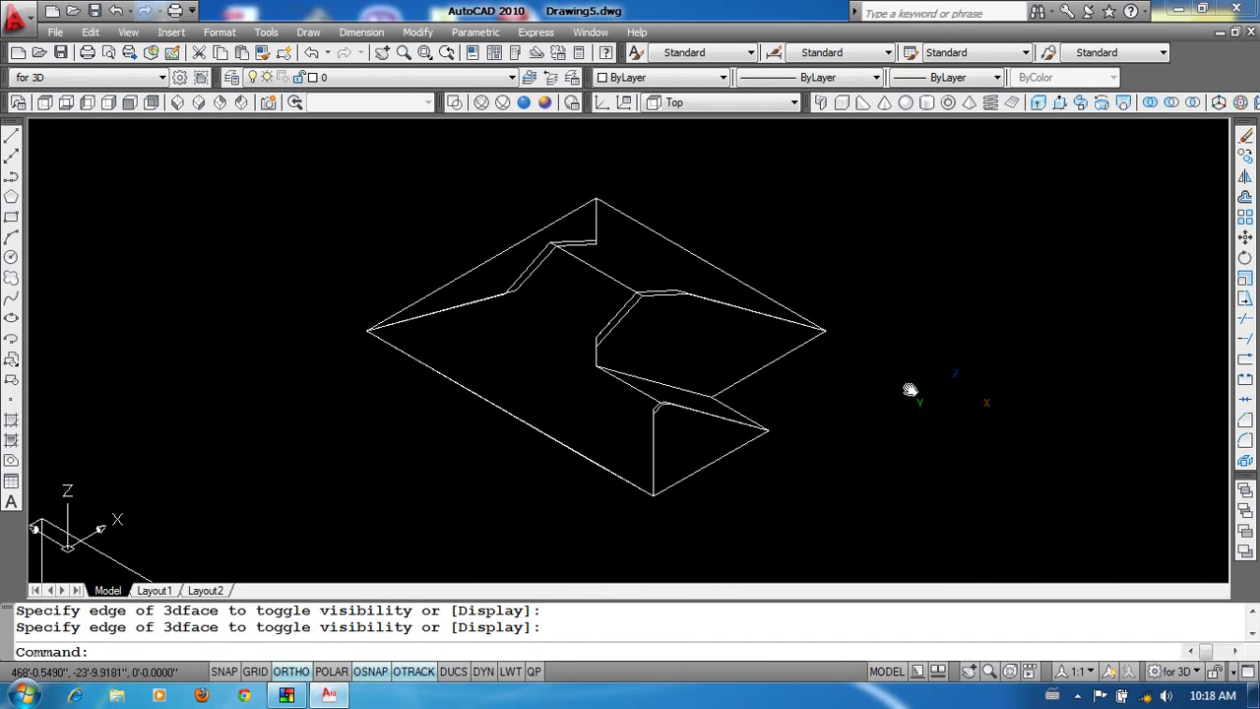
pyautogui.click(524, 104)
# Select the finished roof, examine its surfaces from several angles and return to the SW isometric view.
pyautogui.click(860, 487)
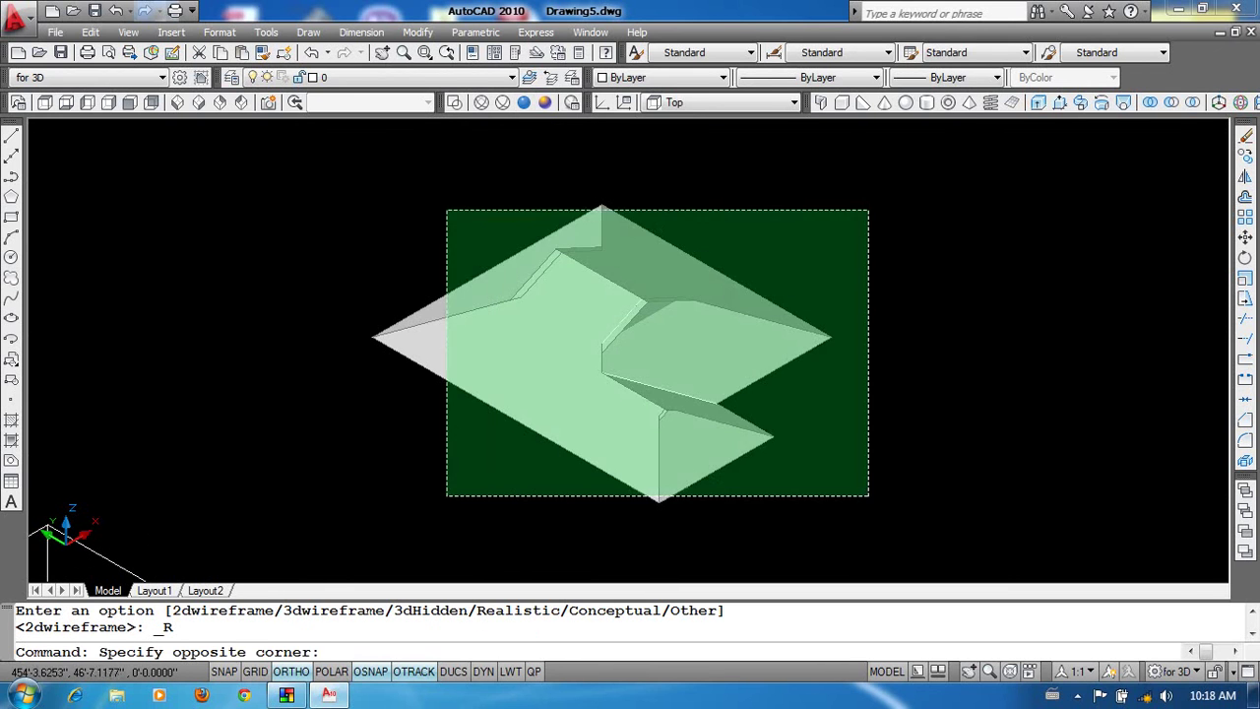
pyautogui.click(444, 208)
pyautogui.scroll(2, 778, 391)
pyautogui.moveTo(846, 397)
pyautogui.keyDown('shift'); pyautogui.mouseDown(button='middle')
pyautogui.moveTo(658, 368)
pyautogui.moveTo(585, 337)
pyautogui.mouseUp(button='middle'); pyautogui.keyUp('shift')
pyautogui.keyDown('shift'); pyautogui.moveTo(699, 365); pyautogui.dragTo(951, 344, button='middle'); pyautogui.keyUp('shift')
pyautogui.hotkey('ctrl', 'a')
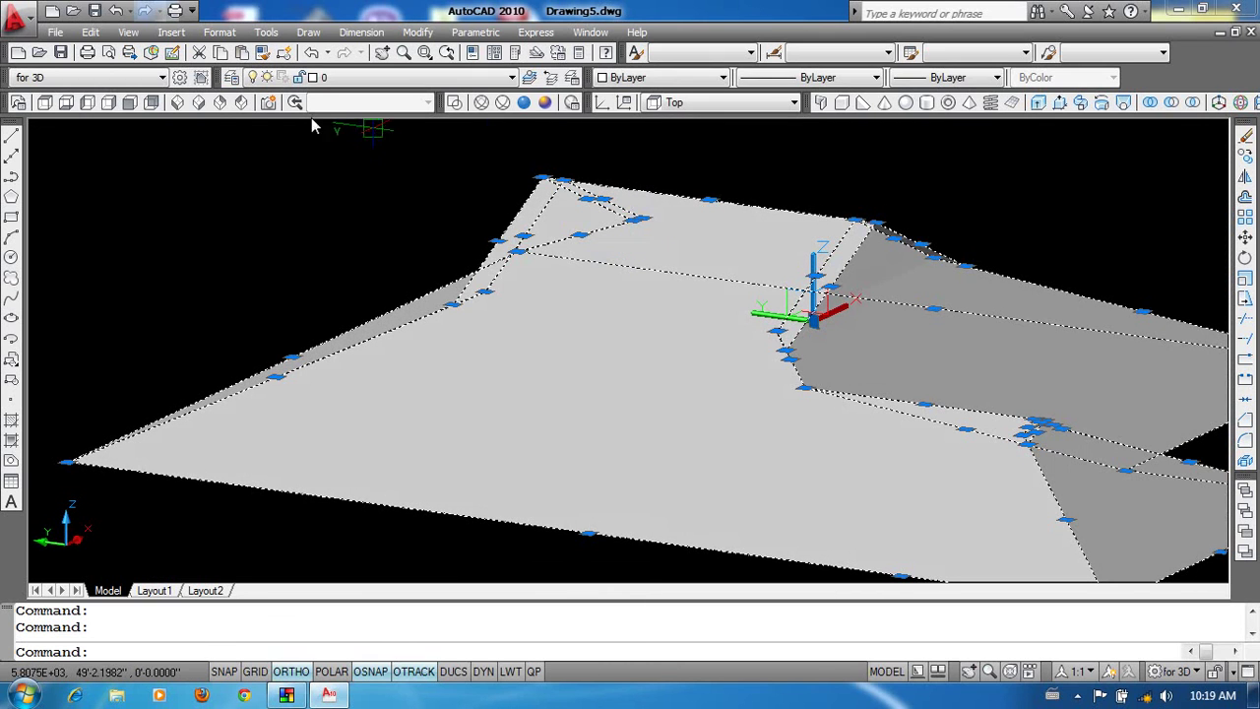
pyautogui.click(177, 102)
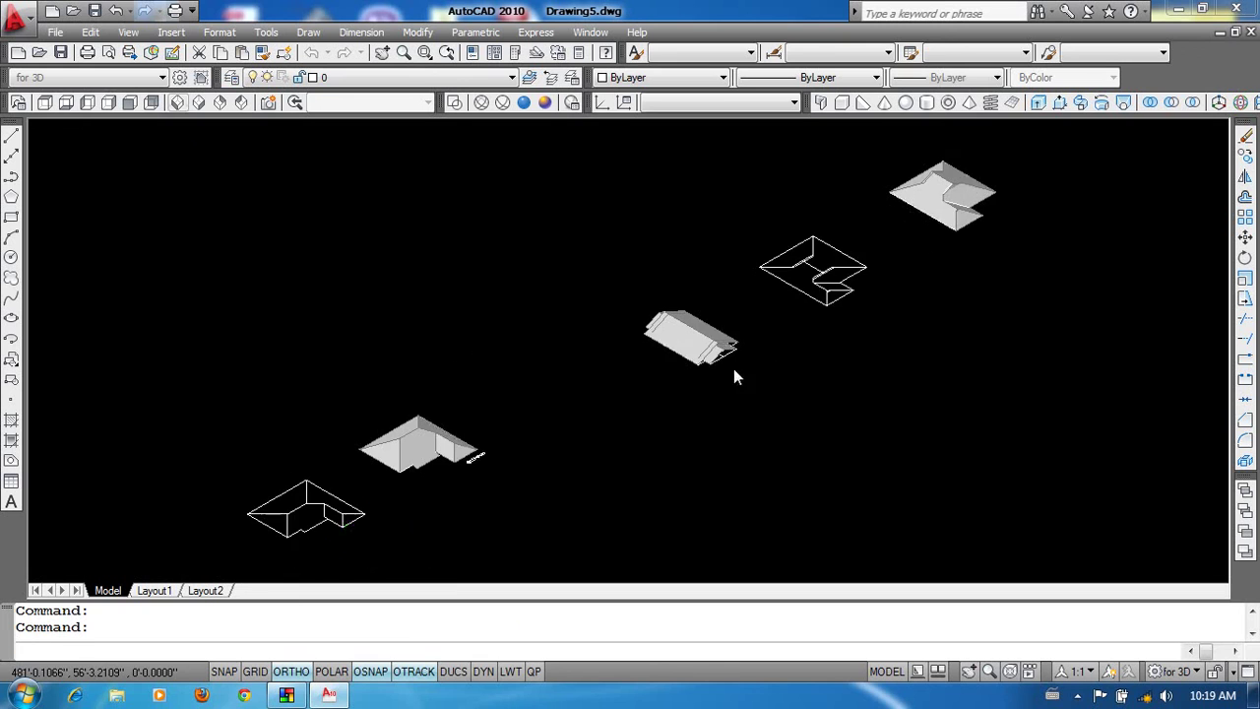
pyautogui.click(876, 403)
pyautogui.click(782, 471)
pyautogui.click(876, 402)
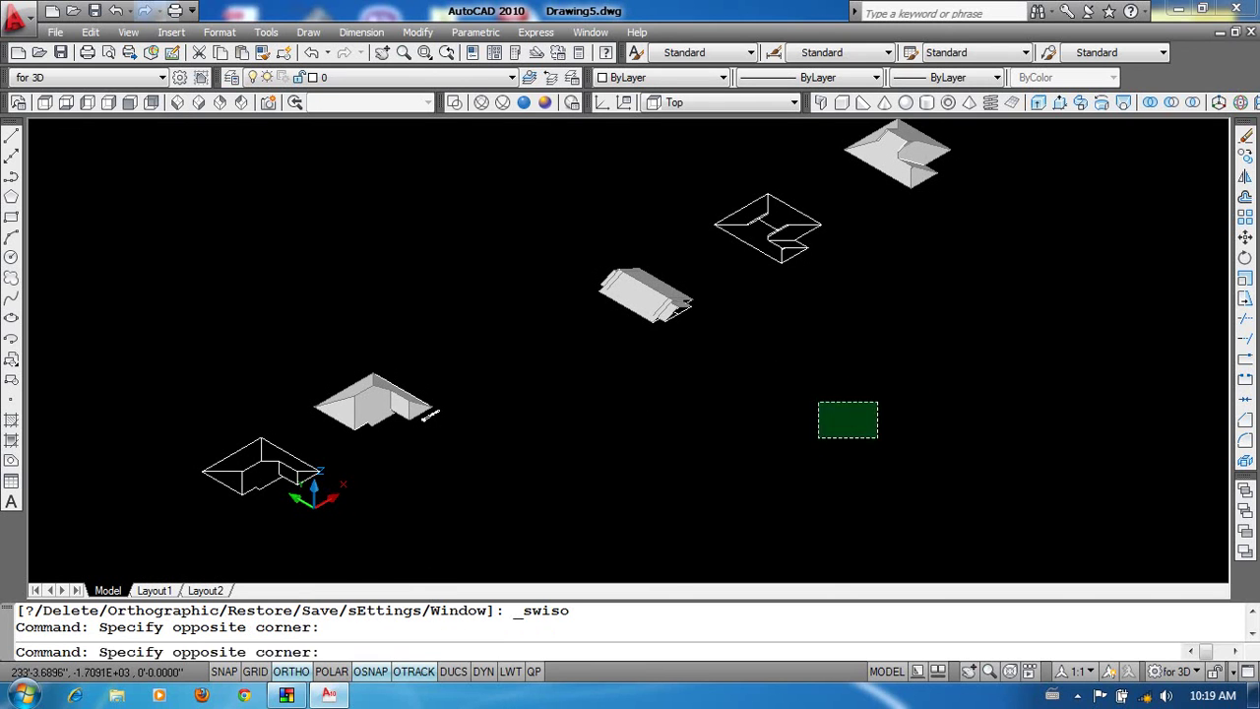
pyautogui.click(821, 442)
pyautogui.click(868, 406)
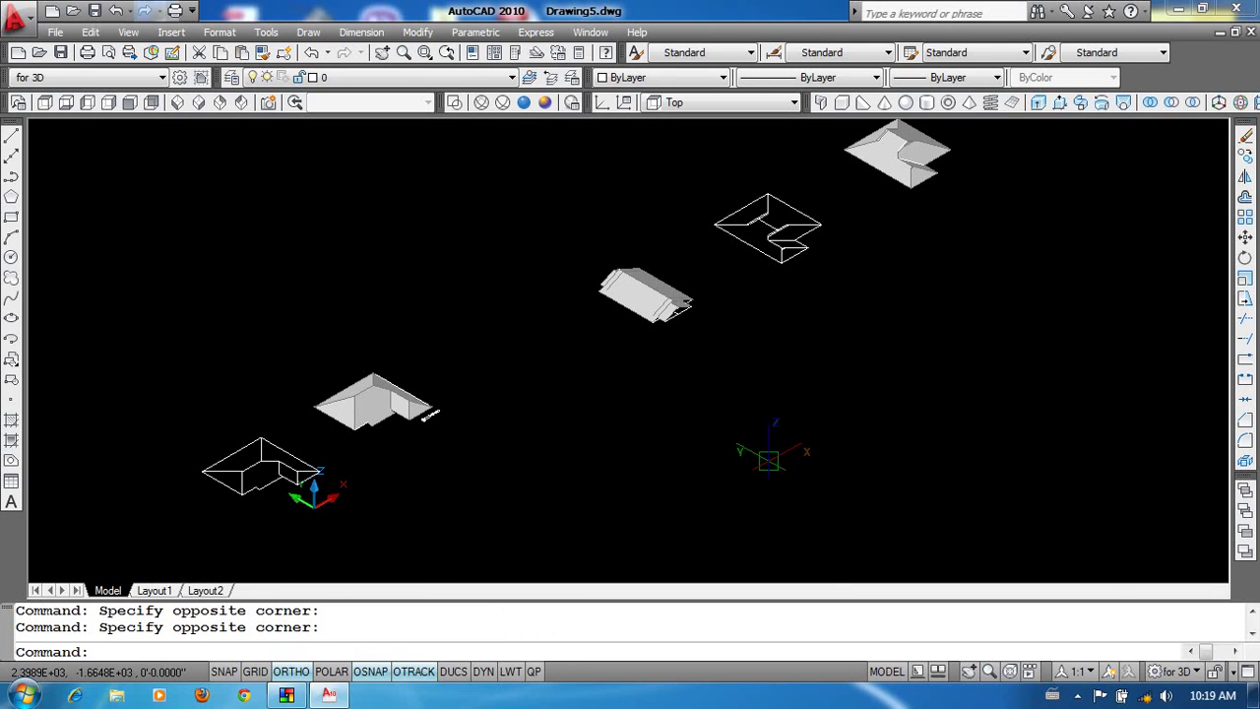